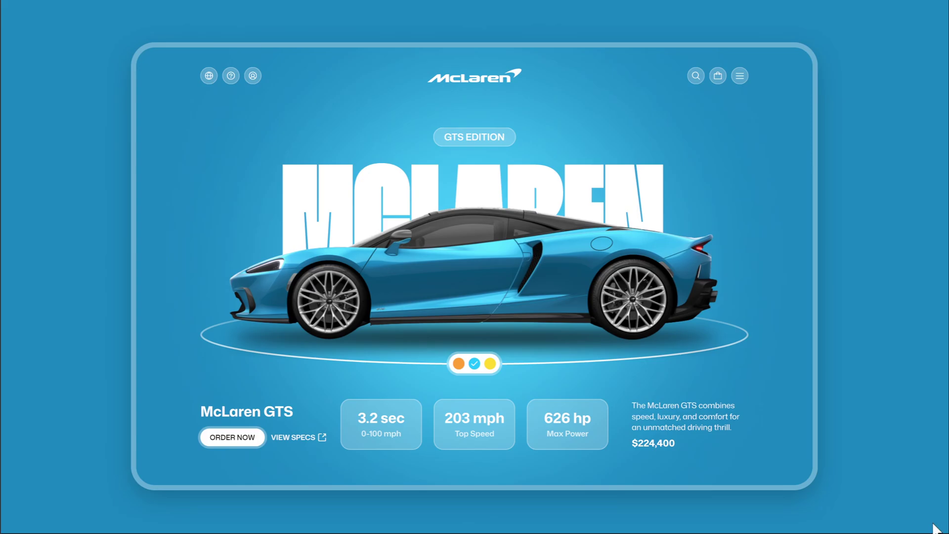
# View the McLaren GTS technical specifications in the prototype and close the overlay.
pyautogui.click(300, 440)
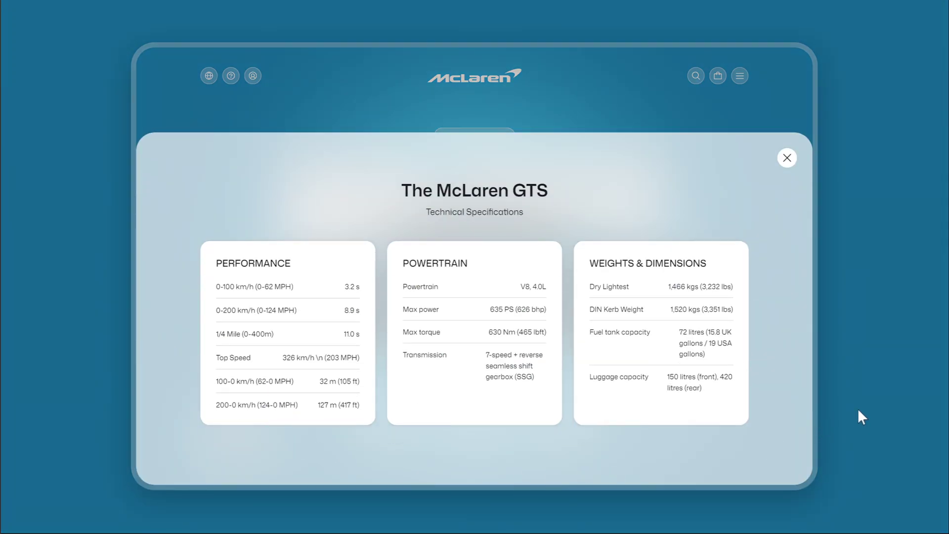
pyautogui.click(788, 160)
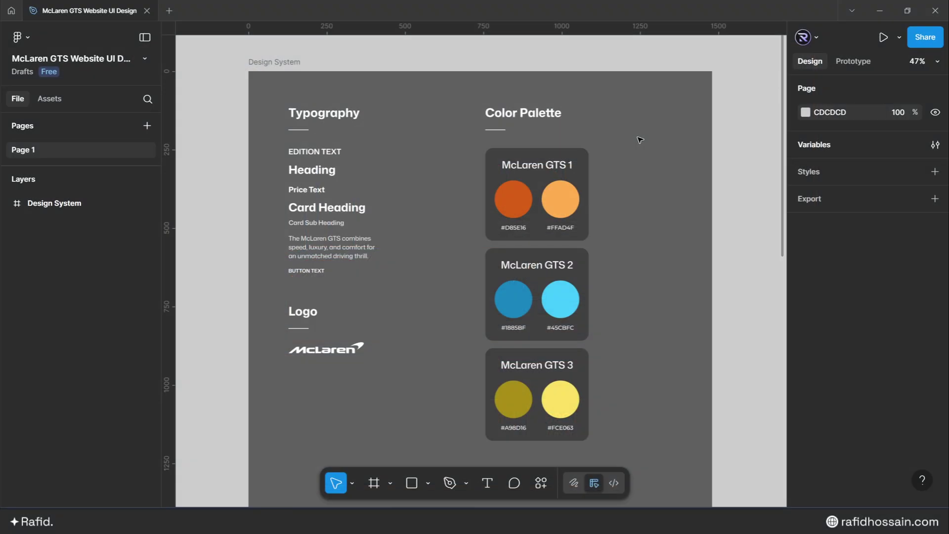
# Add a MacBook Pro 16" frame beside the Design System frame and rename it McLaren GTS Orange.
pyautogui.press('ctrl')
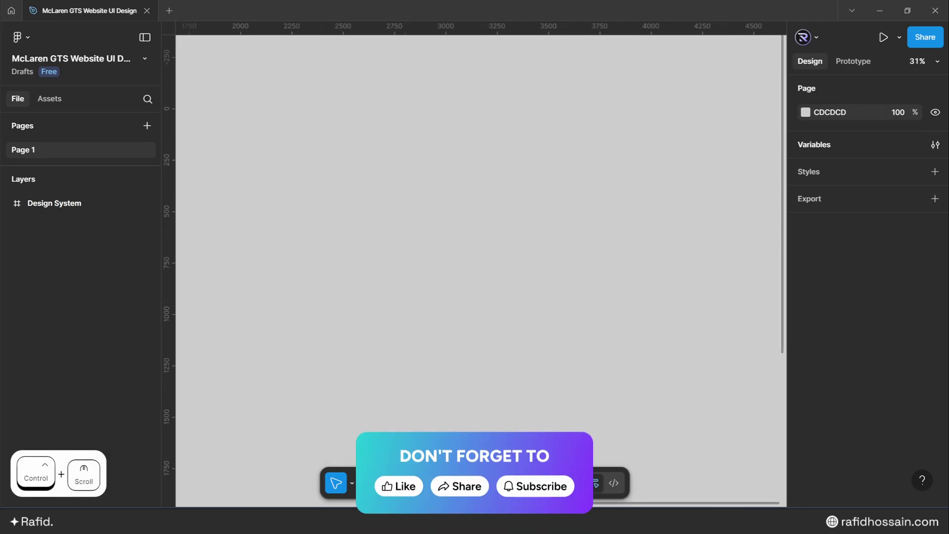
pyautogui.click(372, 485)
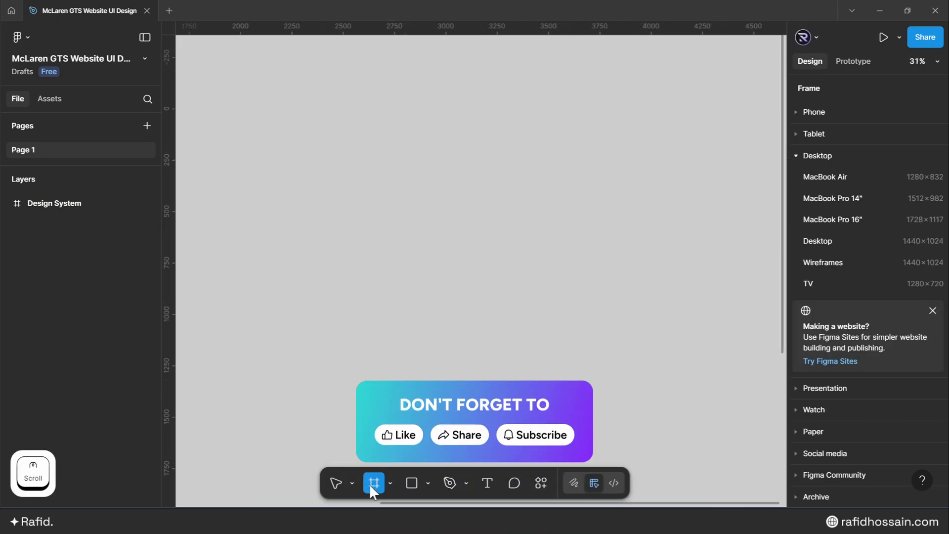
pyautogui.click(833, 219)
pyautogui.press('ctrl')
pyautogui.scroll(-2, 491, 245)
pyautogui.moveTo(392, 164); pyautogui.dragTo(374, 137)
pyautogui.write('McLaren GTS Orange')
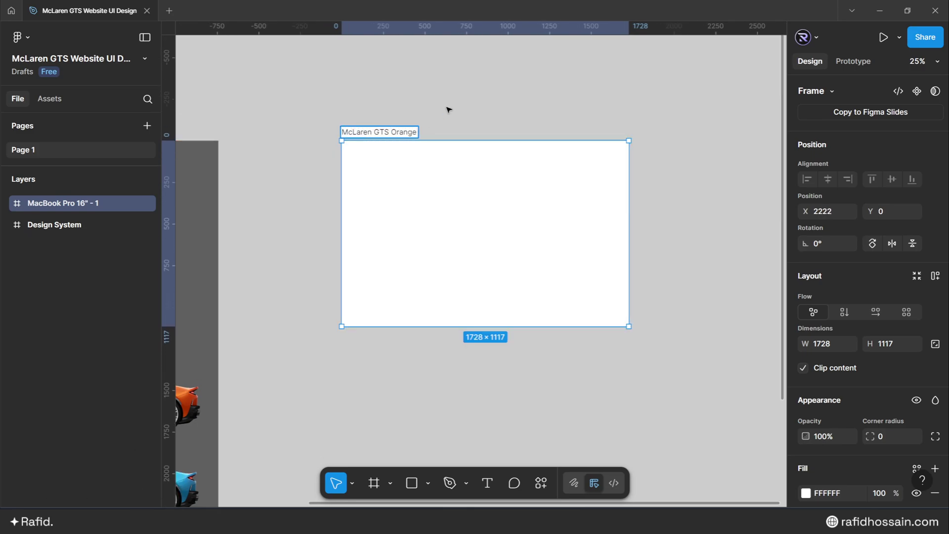
pyautogui.click(448, 109)
pyautogui.click(366, 132)
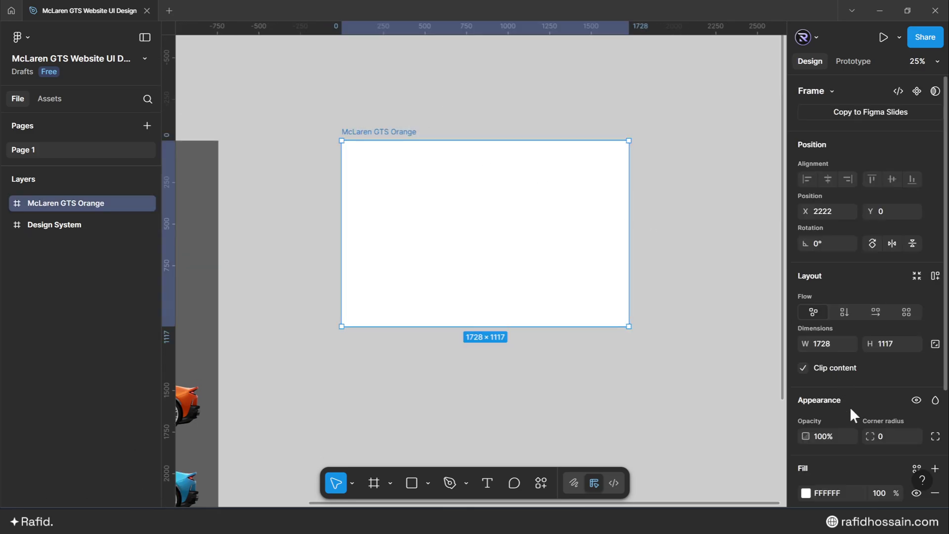
# Add a column layout guide with 12 columns to the McLaren GTS Orange frame.
pyautogui.scroll(-3, 849, 408)
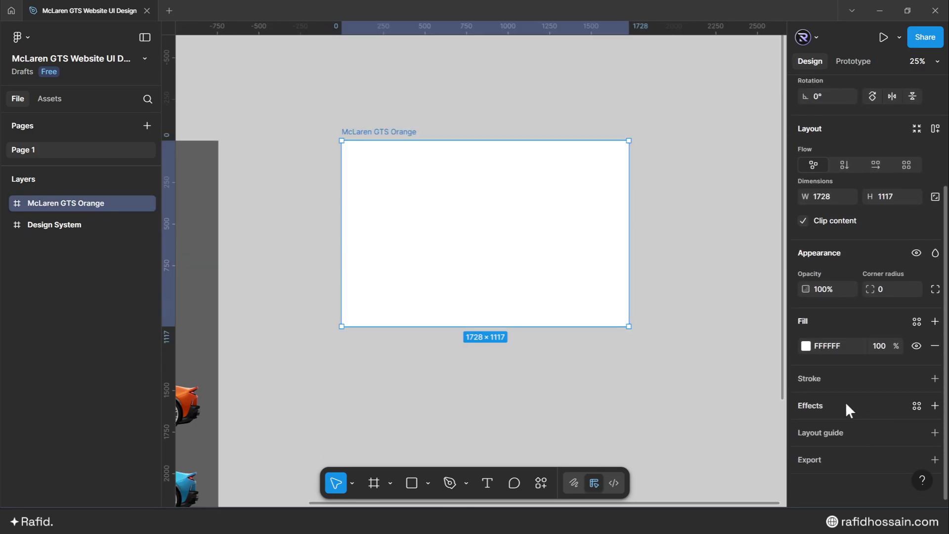
pyautogui.click(812, 432)
pyautogui.click(655, 430)
pyautogui.click(668, 447)
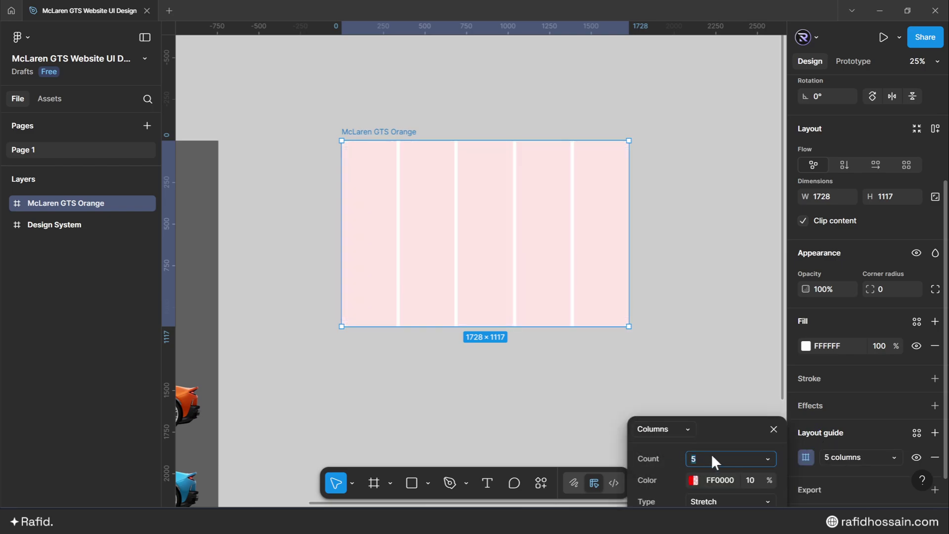
pyautogui.press('Return')
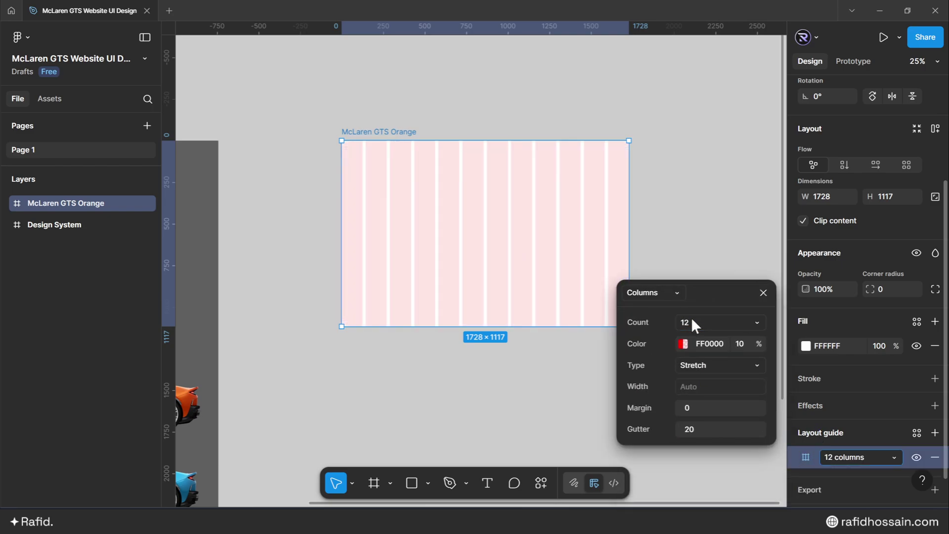
# Set the column guide's margin to 164 and its gutter to 30.
pyautogui.click(690, 405)
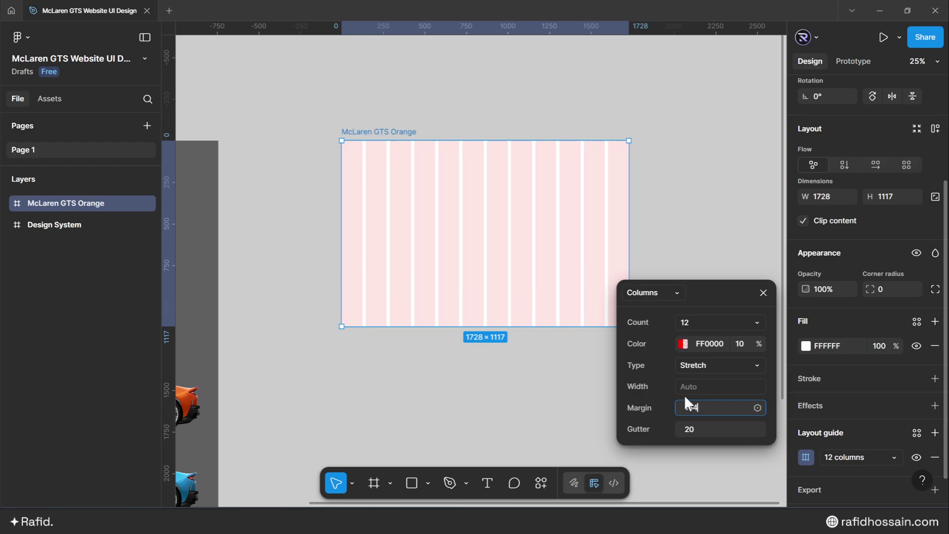
pyautogui.write('164')
pyautogui.press('Return')
pyautogui.click(698, 429)
pyautogui.write('3')
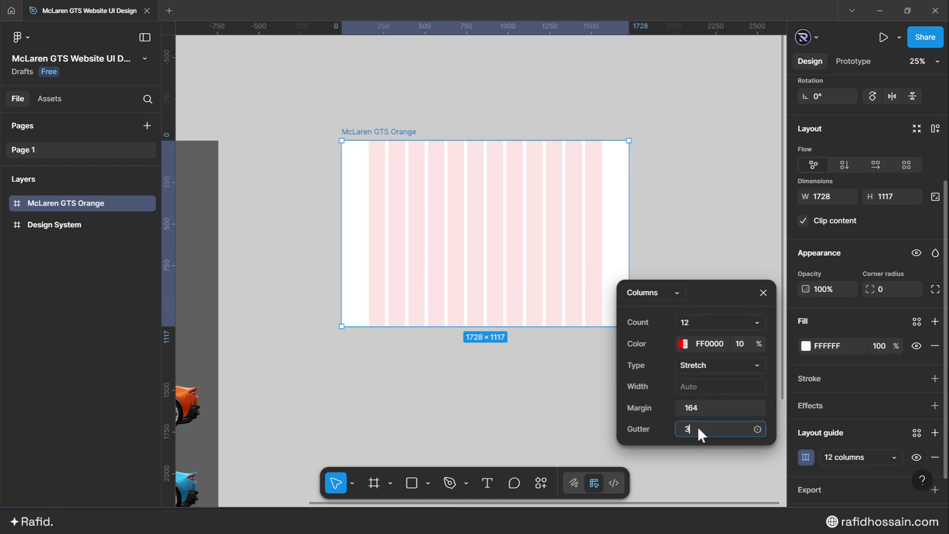
pyautogui.write('0')
pyautogui.press('Return')
# Change the column guide's colour to black and close its settings.
pyautogui.click(683, 344)
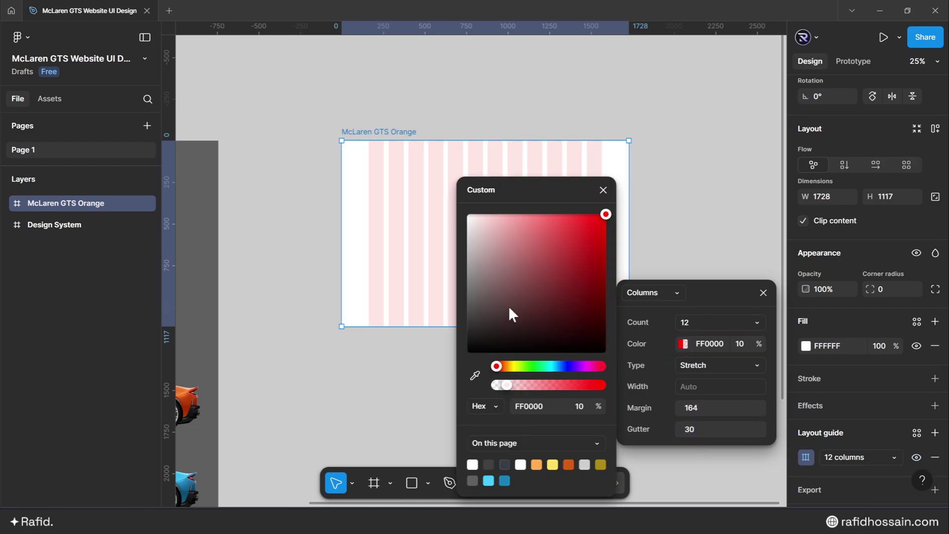
pyautogui.moveTo(513, 314); pyautogui.dragTo(436, 344)
pyautogui.click(604, 189)
pyautogui.click(757, 291)
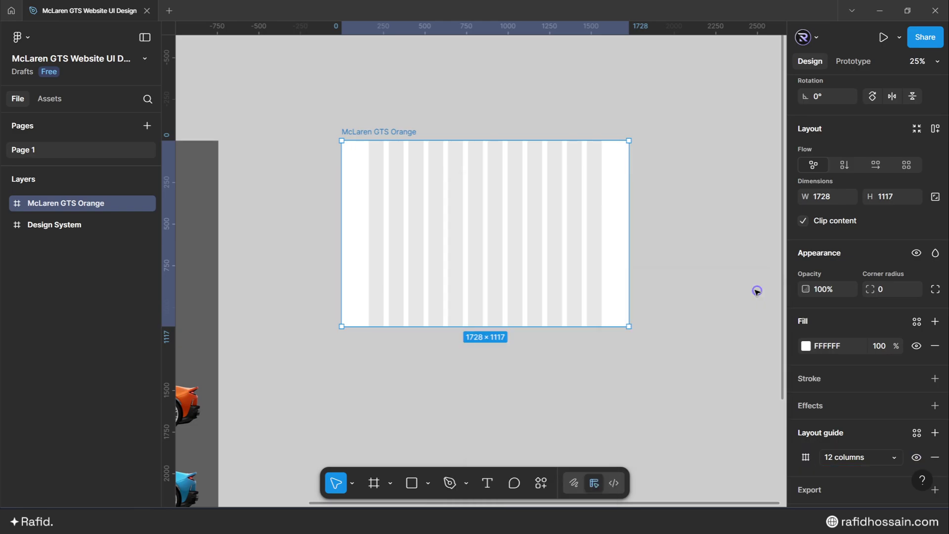
# Fill the McLaren GTS Orange frame with the library colour McLaren GTS Orange 1.
pyautogui.scroll(3, 455, 163)
pyautogui.click(805, 346)
pyautogui.click(694, 141)
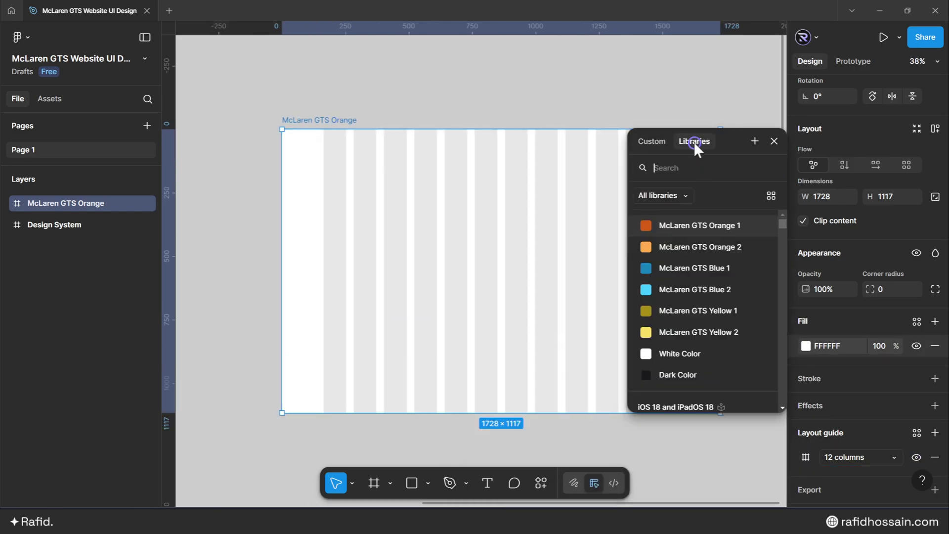
pyautogui.click(707, 225)
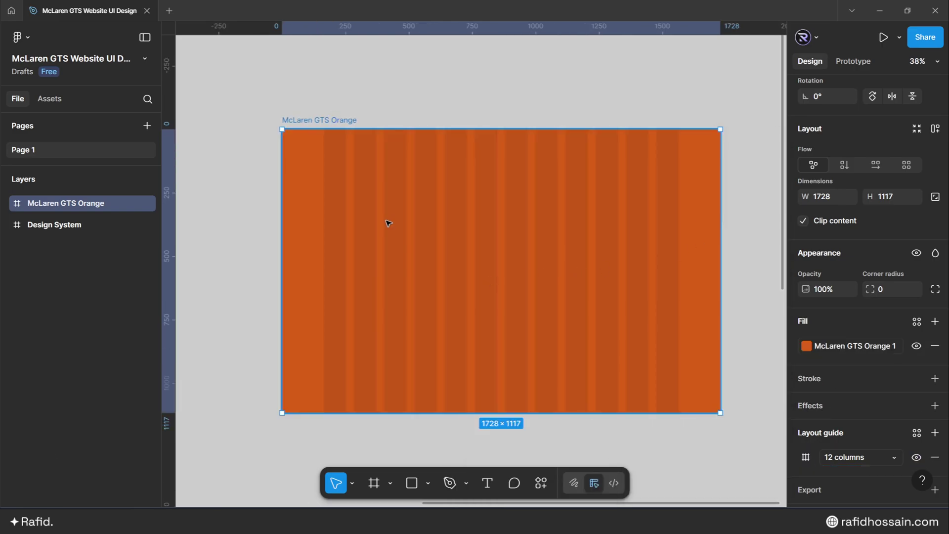
# Draw a circle in the orange frame and set its size to 900 × 900.
pyautogui.press('o')
pyautogui.moveTo(427, 187); pyautogui.dragTo(602, 362)
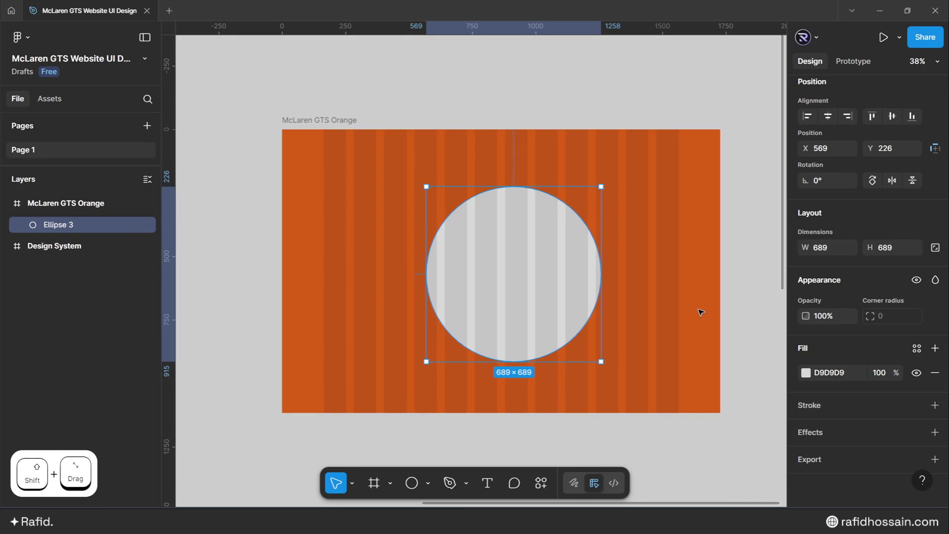
pyautogui.click(895, 247)
pyautogui.write('900')
pyautogui.press('Return')
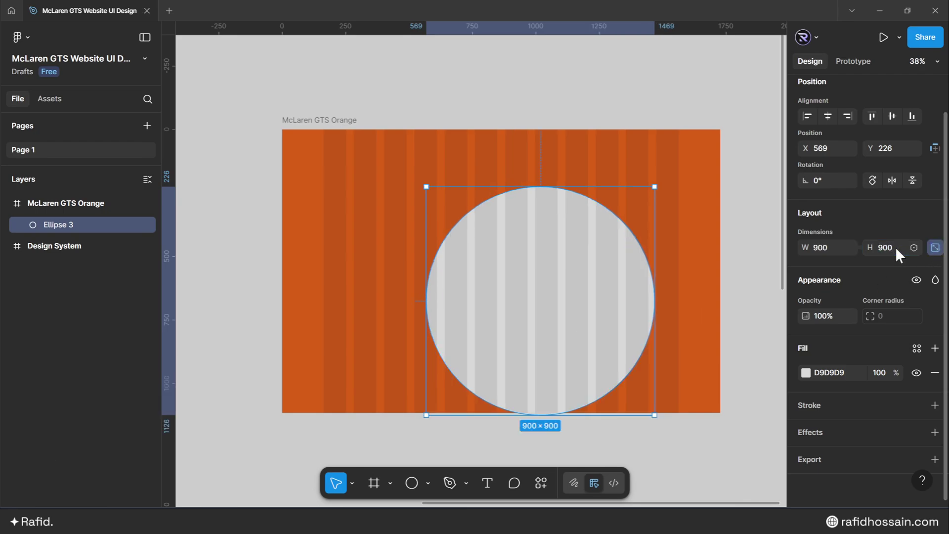
# Centre the circle horizontally and vertically in the frame and fill it with McLaren GTS Orange 2.
pyautogui.click(828, 116)
pyautogui.click(891, 116)
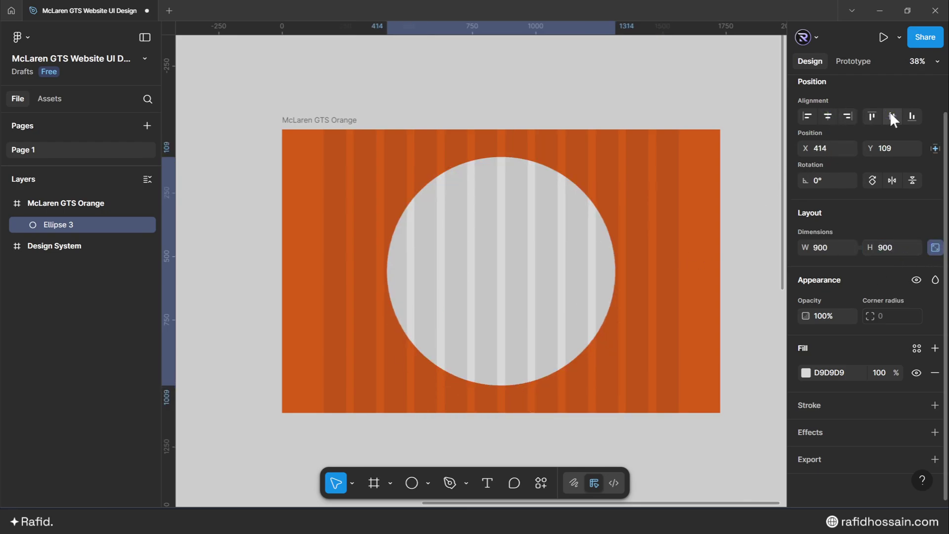
pyautogui.click(805, 373)
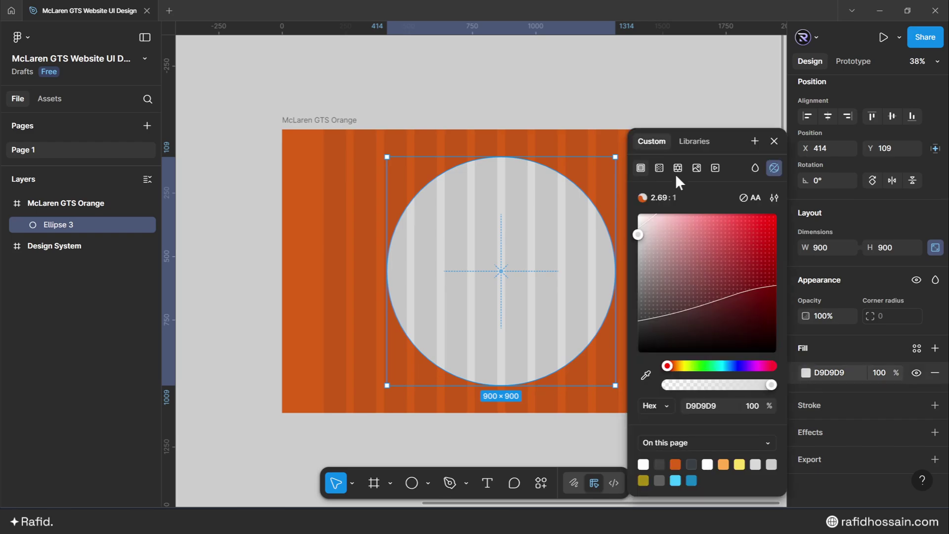
pyautogui.click(692, 141)
pyautogui.click(666, 246)
# Add a uniform layer blur of 400 to the circle.
pyautogui.click(935, 432)
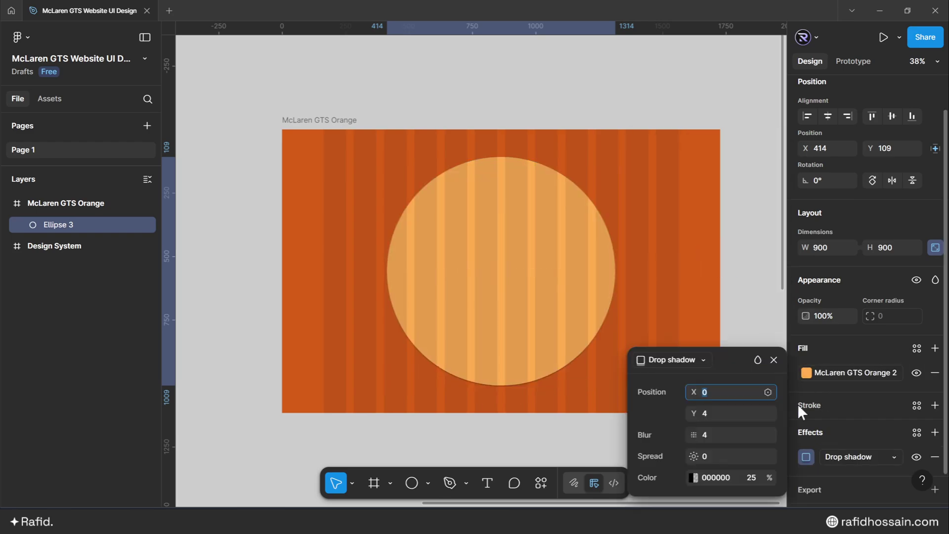
pyautogui.click(840, 456)
pyautogui.click(851, 440)
pyautogui.click(720, 410)
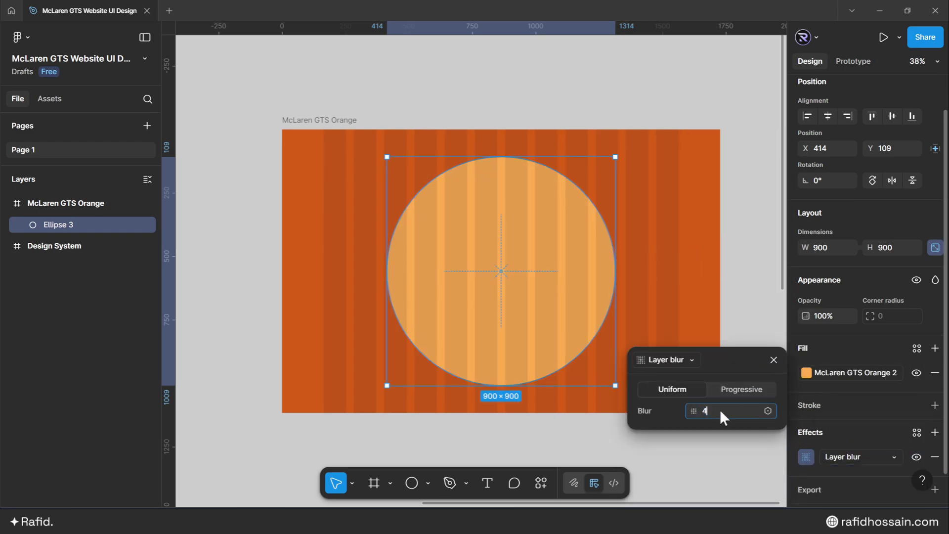
pyautogui.write('00')
pyautogui.press('Return')
pyautogui.click(773, 359)
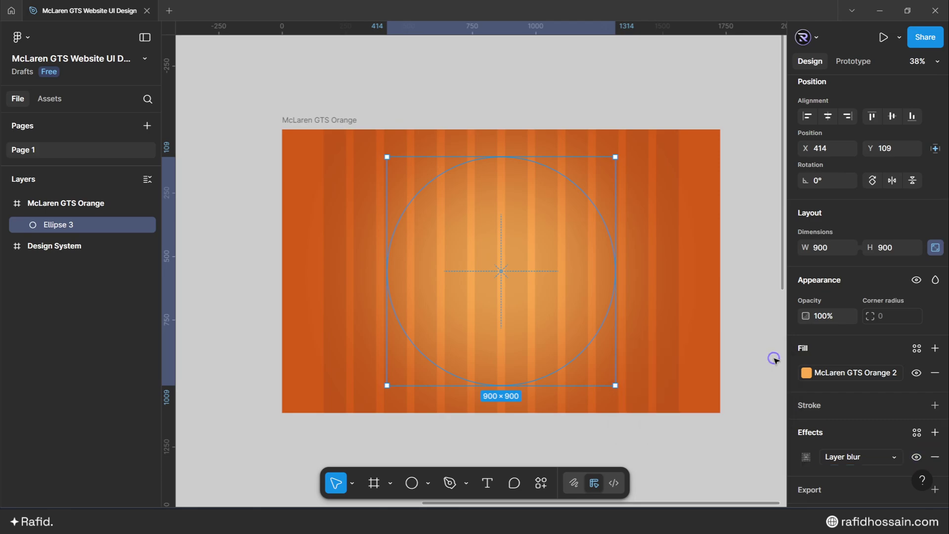
# Rename the blurred circle's layer Blur and lock it.
pyautogui.hotkey('ctrl', 'r')
pyautogui.write('Blur')
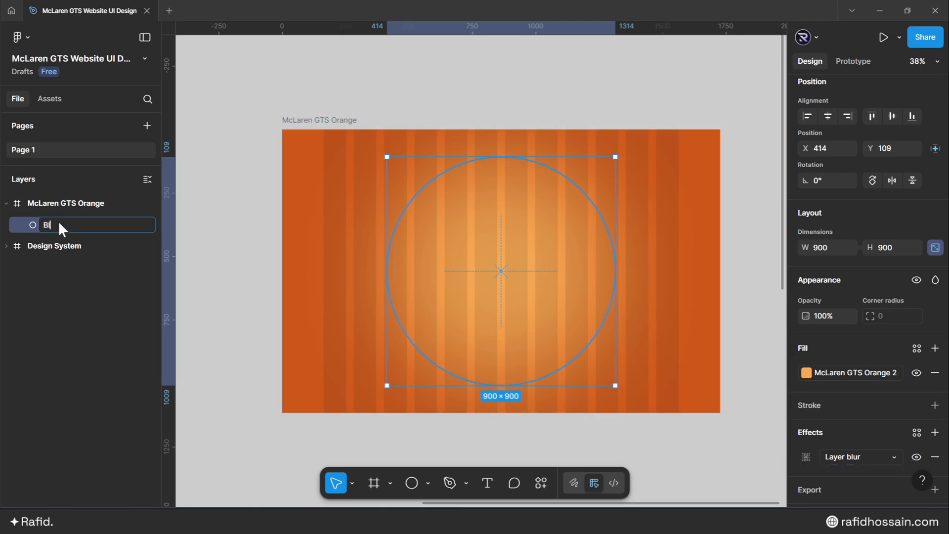
pyautogui.press('Return')
pyautogui.click(135, 226)
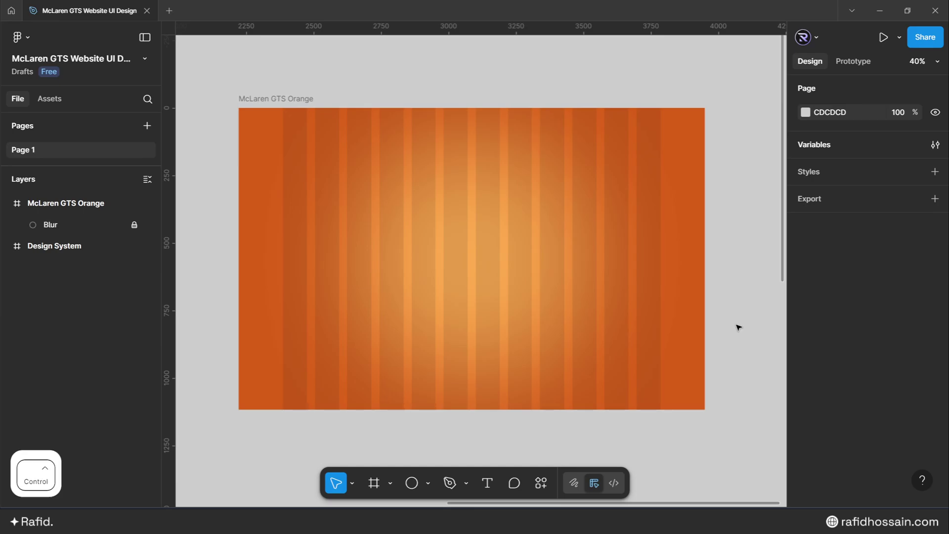
# Copy the McLaren logo from the Design System frame into the McLaren GTS Orange frame.
pyautogui.scroll(-3, 731, 324)
pyautogui.scroll(2, 416, 349)
pyautogui.click(235, 330)
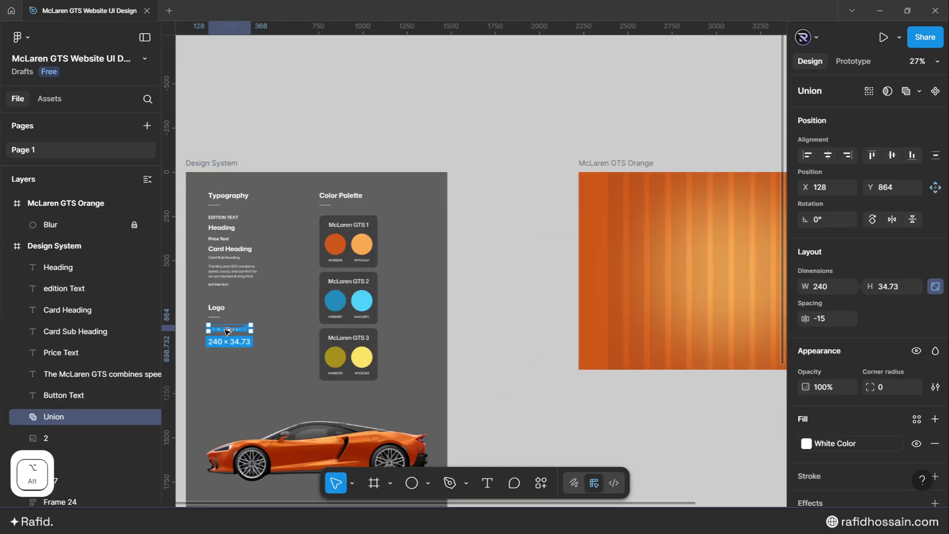
pyautogui.moveTo(231, 330); pyautogui.dragTo(689, 288)
pyautogui.scroll(-2, 346, 304)
pyautogui.scroll(1, 663, 266)
pyautogui.scroll(4, 663, 265)
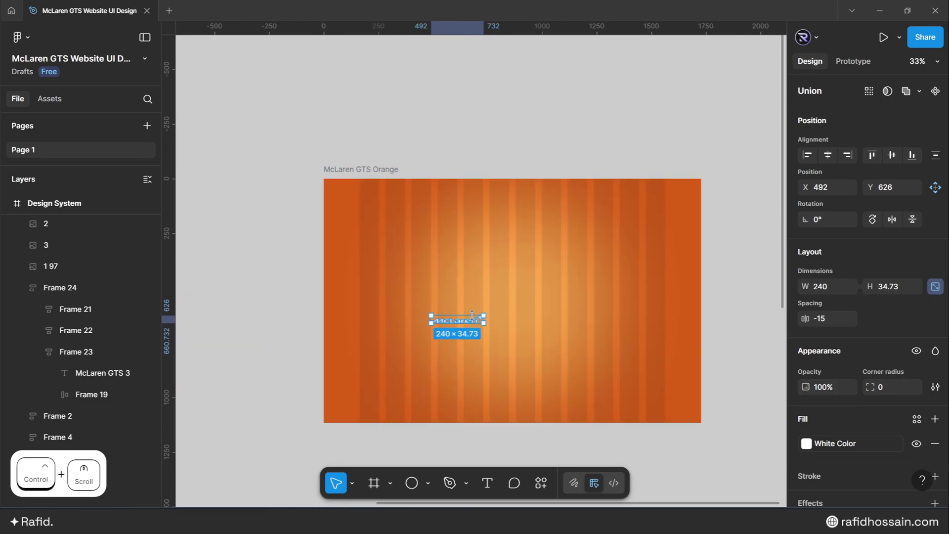
# Centre the logo horizontally in the orange frame and place it about 50 px below the top edge.
pyautogui.moveTo(394, 322); pyautogui.dragTo(467, 171)
pyautogui.click(828, 154)
pyautogui.press('alt')
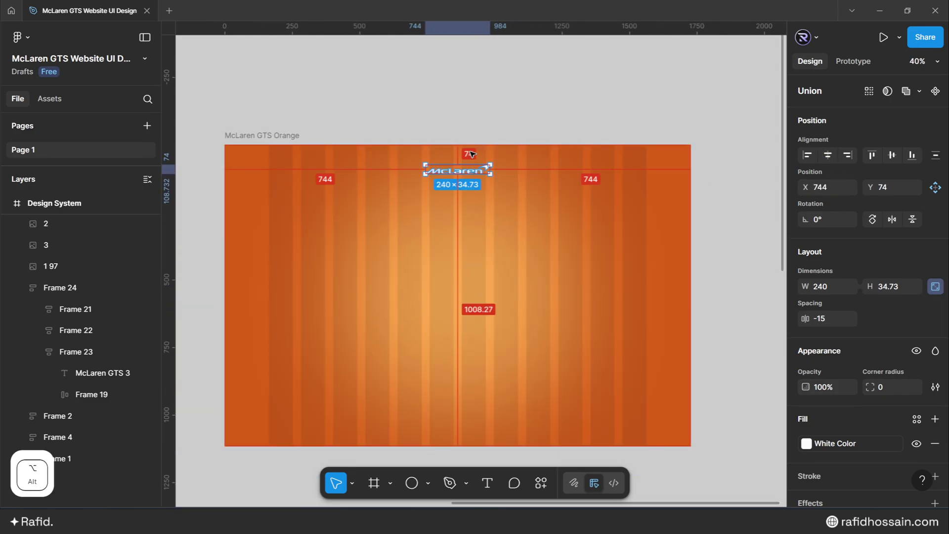
pyautogui.hotkey('shift', 'Up')
pyautogui.hotkey('shift', 'Up')
pyautogui.press('Up')
pyautogui.press('Up')
pyautogui.press('Up')
pyautogui.press('Up')
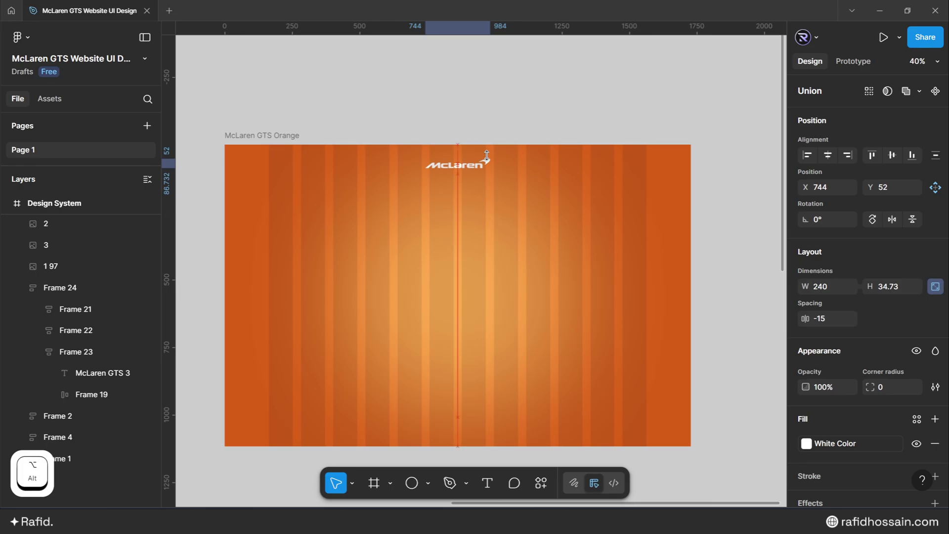
pyautogui.click(493, 235)
# Draw a 44 × 44 circle on the orange frame, below and right of the logo.
pyautogui.keyDown('ctrl'); pyautogui.scroll(5, 639, 149); pyautogui.keyUp('ctrl')
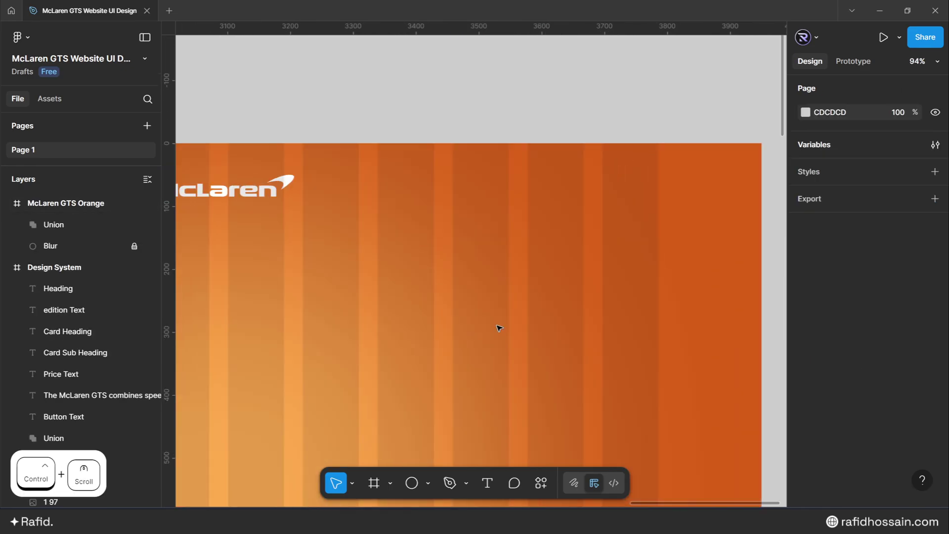
pyautogui.press('o')
pyautogui.keyDown('shift'); pyautogui.click(468, 294); pyautogui.keyUp('shift')
pyautogui.moveTo(469, 294); pyautogui.dragTo(479, 306)
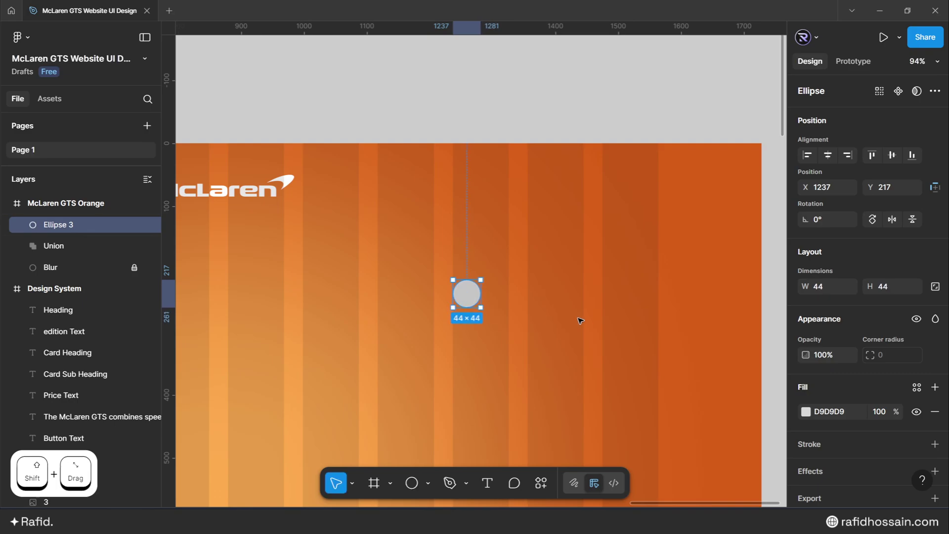
# Fill the small circle with white FFFFFF at 24% opacity.
pyautogui.click(806, 411)
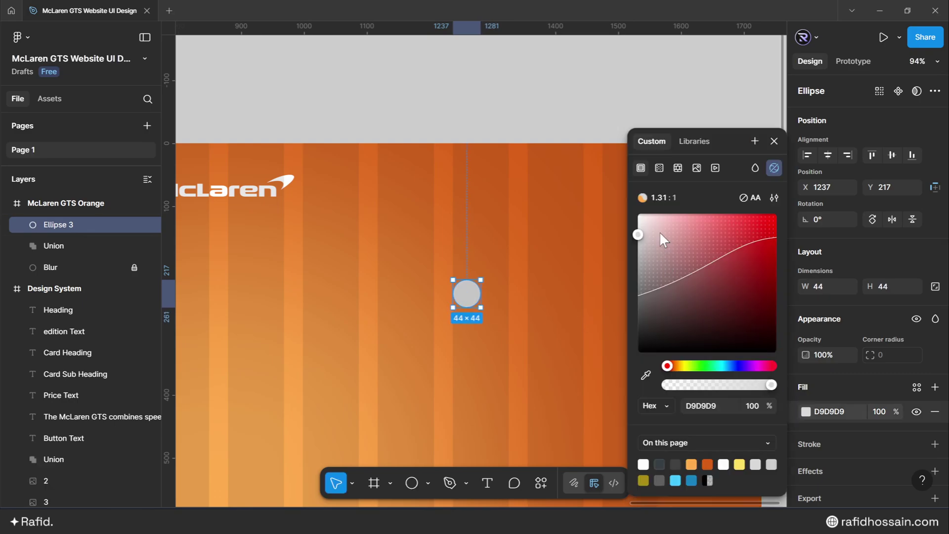
pyautogui.moveTo(659, 232); pyautogui.dragTo(638, 213)
pyautogui.click(880, 412)
pyautogui.write('2')
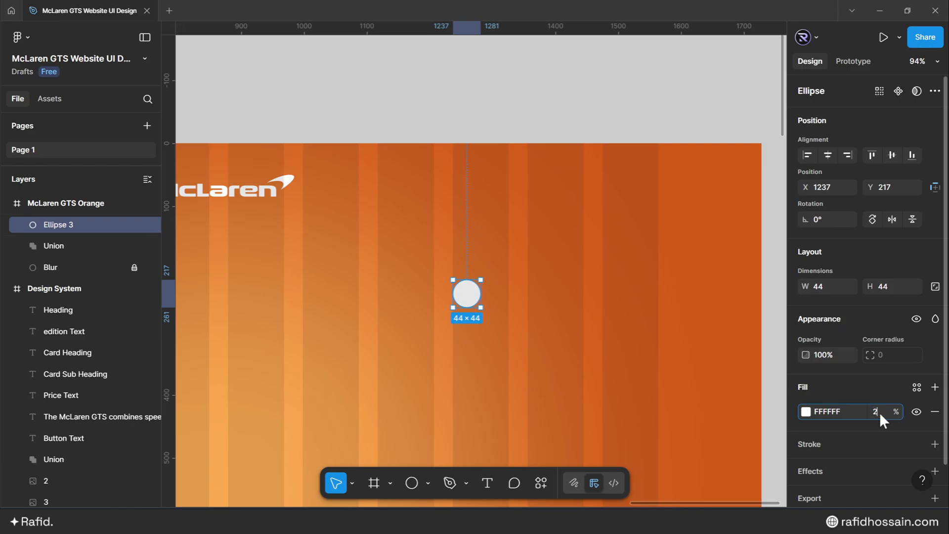
pyautogui.write('4')
pyautogui.press('Return')
# Give the small circle an inside stroke in white FFFFFF at 32% opacity with a weight of 1.6.
pyautogui.click(935, 444)
pyautogui.click(805, 468)
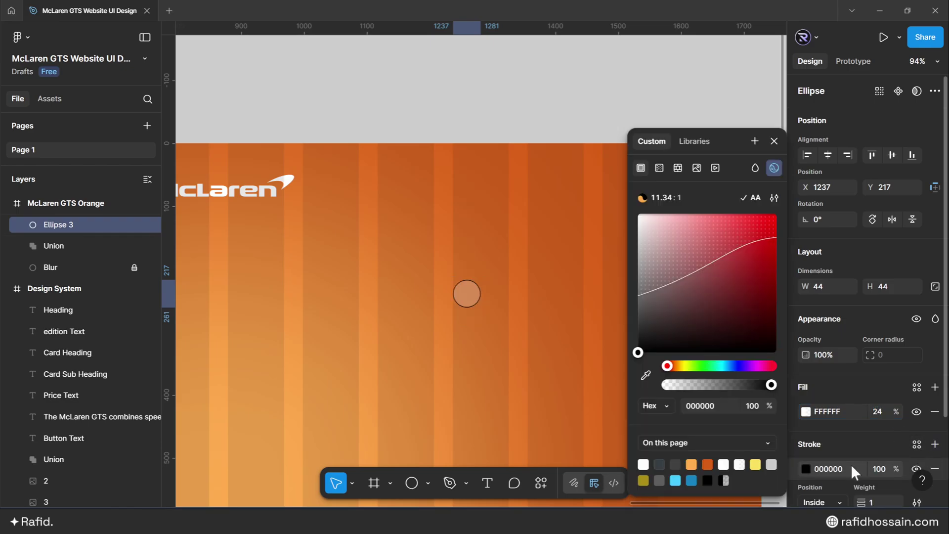
pyautogui.moveTo(658, 257)
pyautogui.mouseDown()
pyautogui.moveTo(639, 241)
pyautogui.moveTo(638, 213)
pyautogui.mouseUp()
pyautogui.click(774, 141)
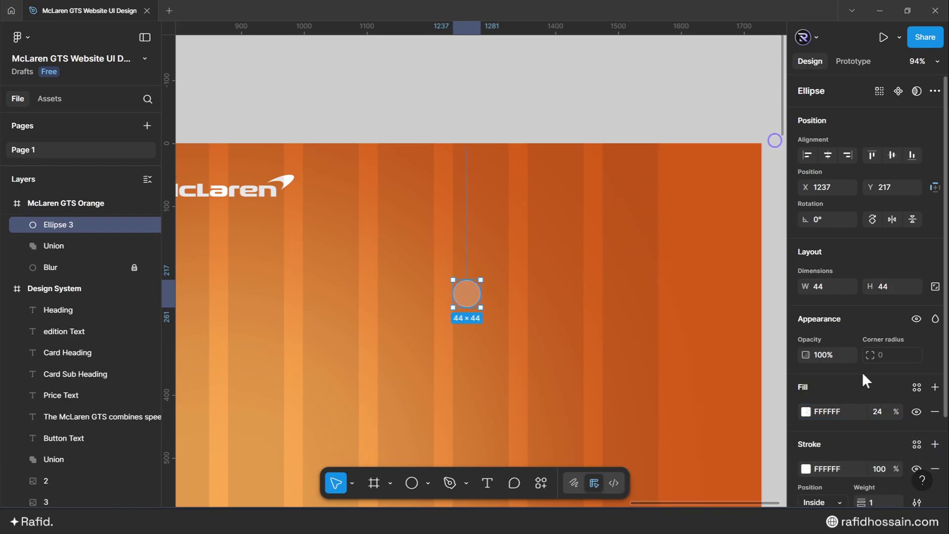
pyautogui.click(879, 470)
pyautogui.write('32')
pyautogui.press('Return')
pyautogui.scroll(-1, 877, 478)
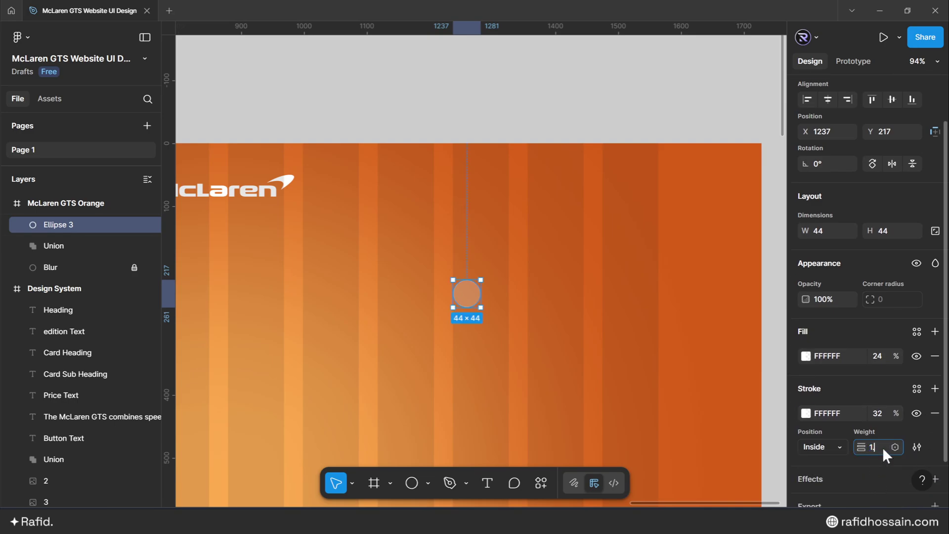
# Add a uniform background blur effect to the small circle.
pyautogui.scroll(-1, 836, 442)
pyautogui.click(812, 431)
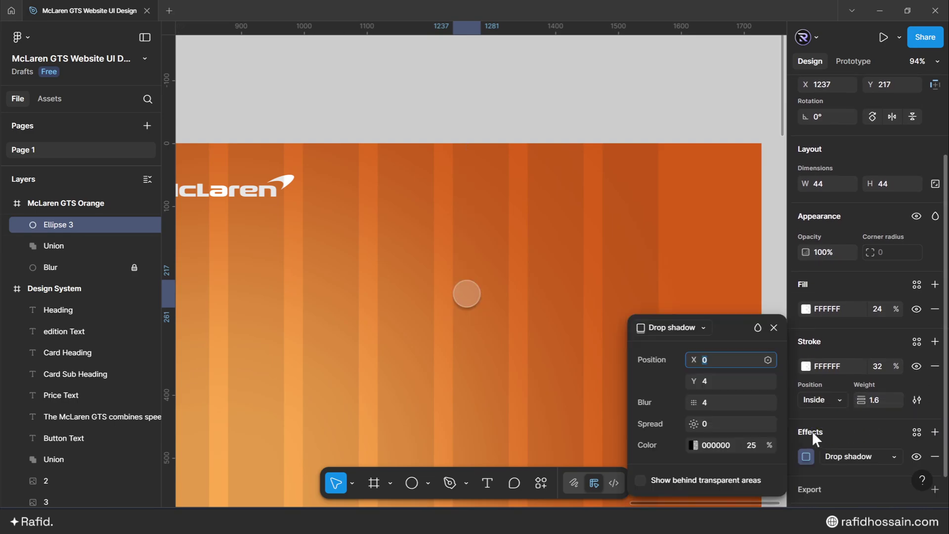
pyautogui.click(835, 456)
pyautogui.click(850, 454)
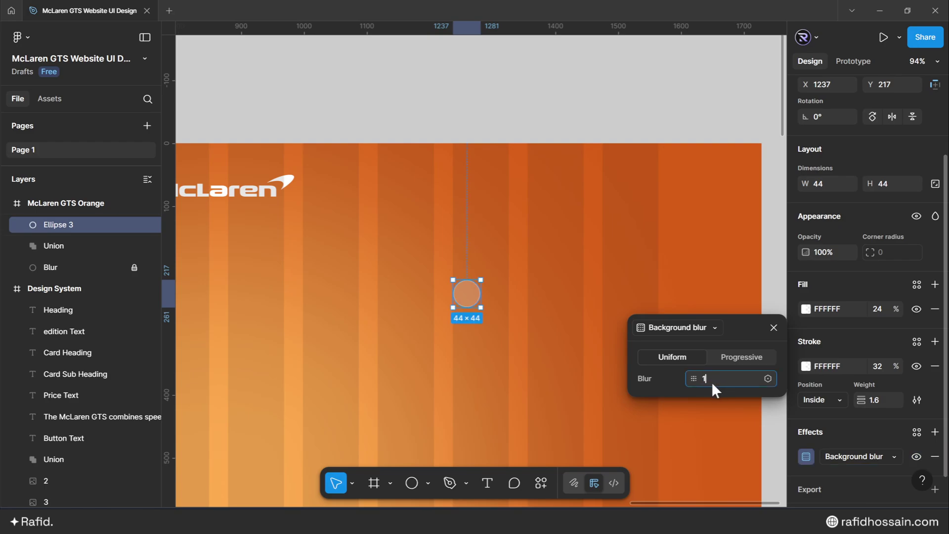
pyautogui.click(773, 328)
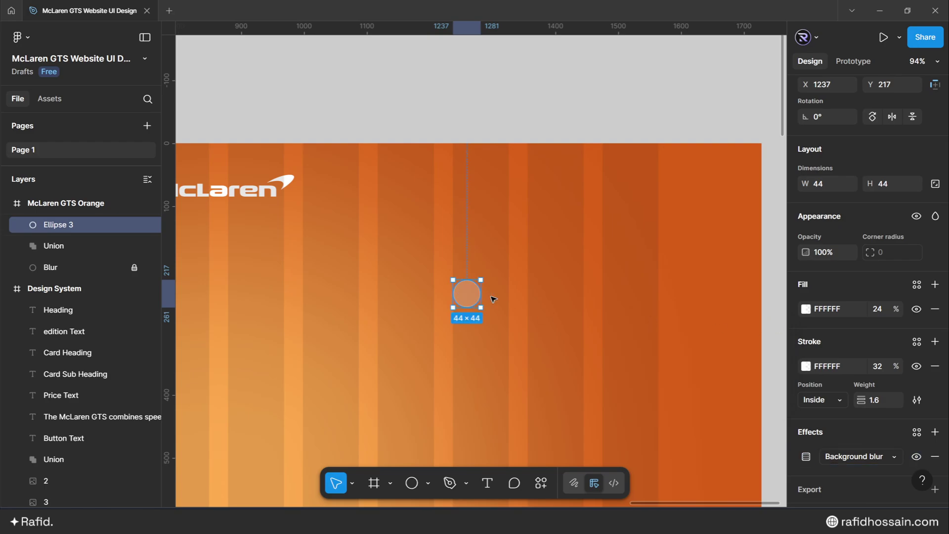
# Duplicate the circle five times to the right to form a horizontal row of six with about 33 px gaps.
pyautogui.hotkey('ctrl', 'd')
pyautogui.moveTo(466, 293); pyautogui.dragTo(516, 294)
pyautogui.hotkey('ctrl', 'd')
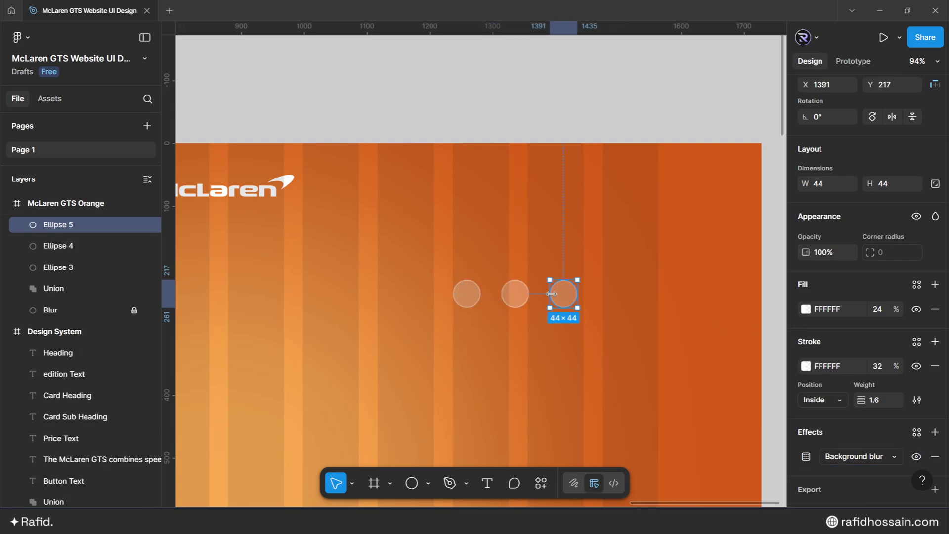
pyautogui.hotkey('ctrl', 'd')
pyautogui.hotkey('ctrl', 'd')
pyautogui.hotkey('ctrl', 'd')
pyautogui.click(499, 335)
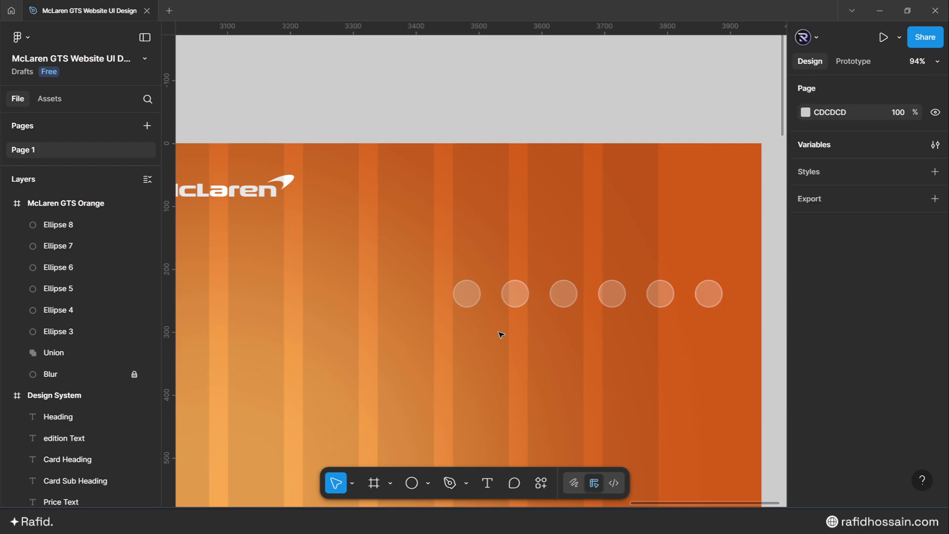
# Search the Phosphor Icons plugin for "global" in Regular weight and place the simple globe icon on the canvas.
pyautogui.click(539, 479)
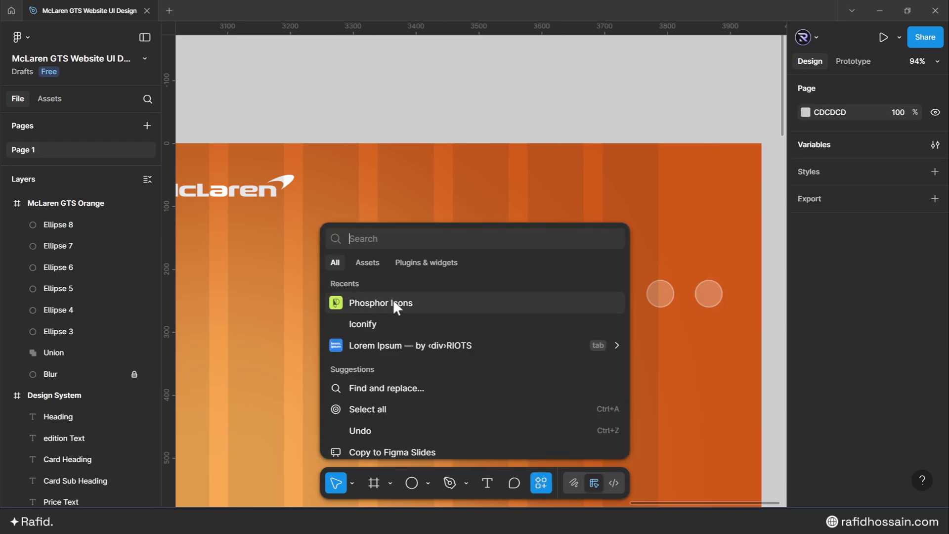
pyautogui.click(429, 303)
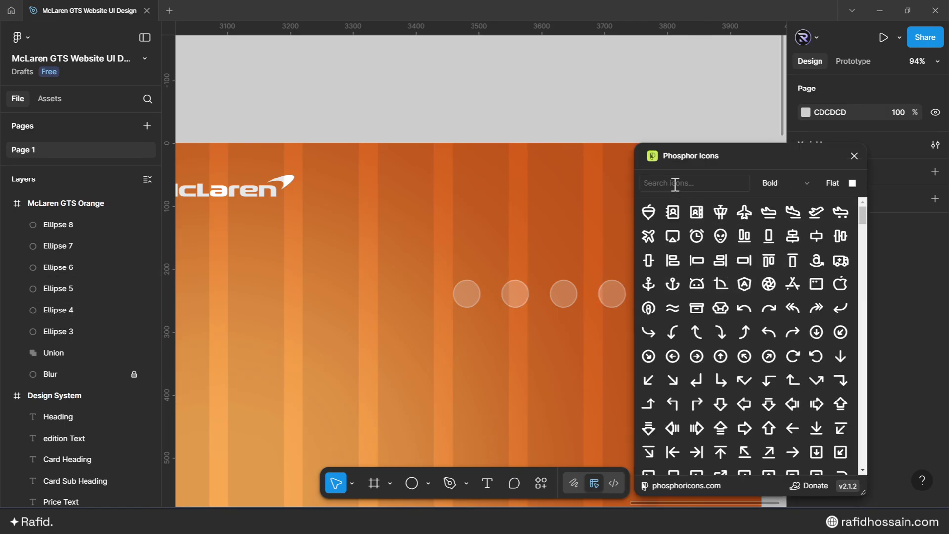
pyautogui.write('global')
pyautogui.click(786, 184)
pyautogui.click(777, 226)
pyautogui.moveTo(720, 212); pyautogui.dragTo(458, 365)
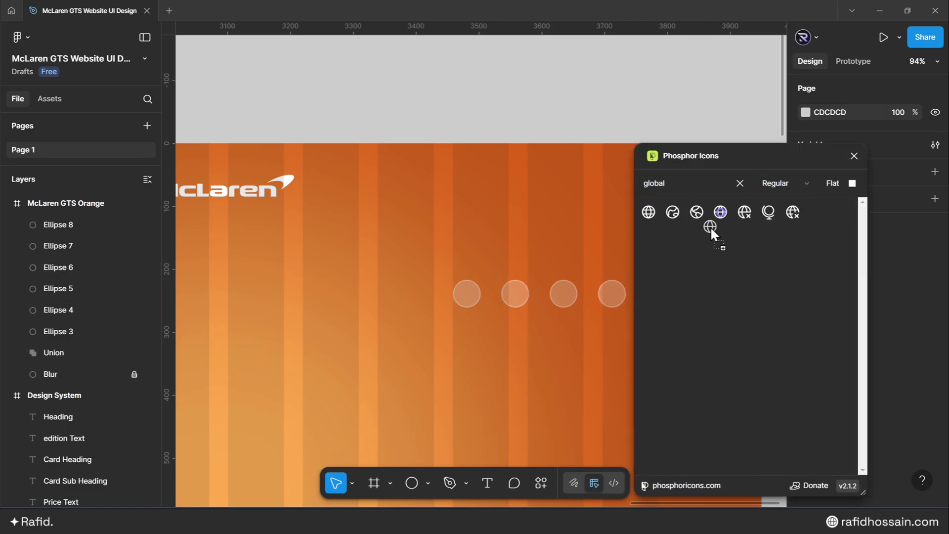
# Find and place the question-mark icon using "help" and the circled user icon using "user", both from Phosphor Icons.
pyautogui.doubleClick(677, 185)
pyautogui.write('help')
pyautogui.moveTo(696, 212); pyautogui.dragTo(321, 357)
pyautogui.doubleClick(670, 183)
pyautogui.write('user')
pyautogui.moveTo(794, 212); pyautogui.dragTo(214, 337)
# Find and place the magnifying-glass icon using "search" and the bag icon using "bag" from Phosphor Icons.
pyautogui.doubleClick(689, 184)
pyautogui.write('search')
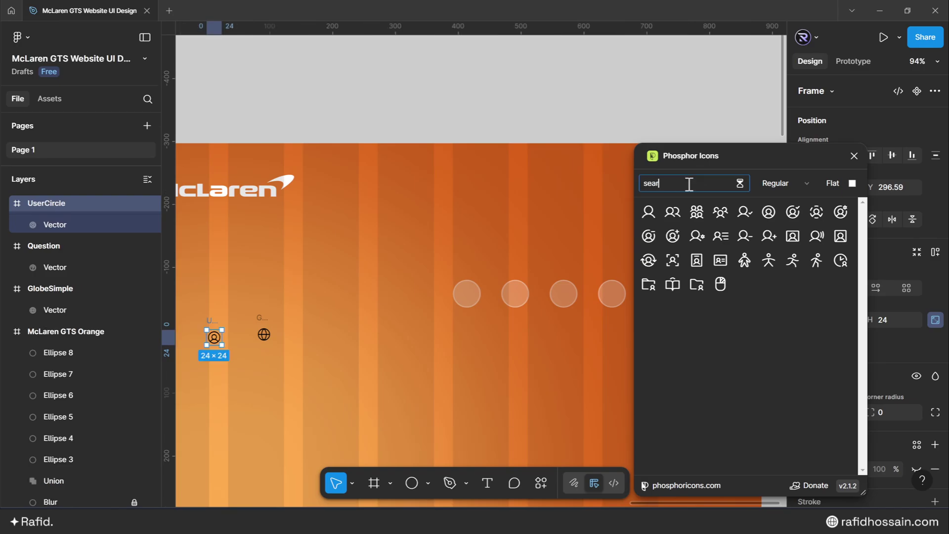
pyautogui.moveTo(745, 213); pyautogui.dragTo(252, 336)
pyautogui.doubleClick(695, 185)
pyautogui.write('bag')
pyautogui.moveTo(648, 212); pyautogui.dragTo(220, 327)
# Search Phosphor Icons for "Menu", place the three-line list icon on the canvas and close the plugin.
pyautogui.doubleClick(688, 179)
pyautogui.write('Menu')
pyautogui.moveTo(793, 212); pyautogui.dragTo(204, 338)
pyautogui.moveTo(771, 156); pyautogui.dragTo(591, 183)
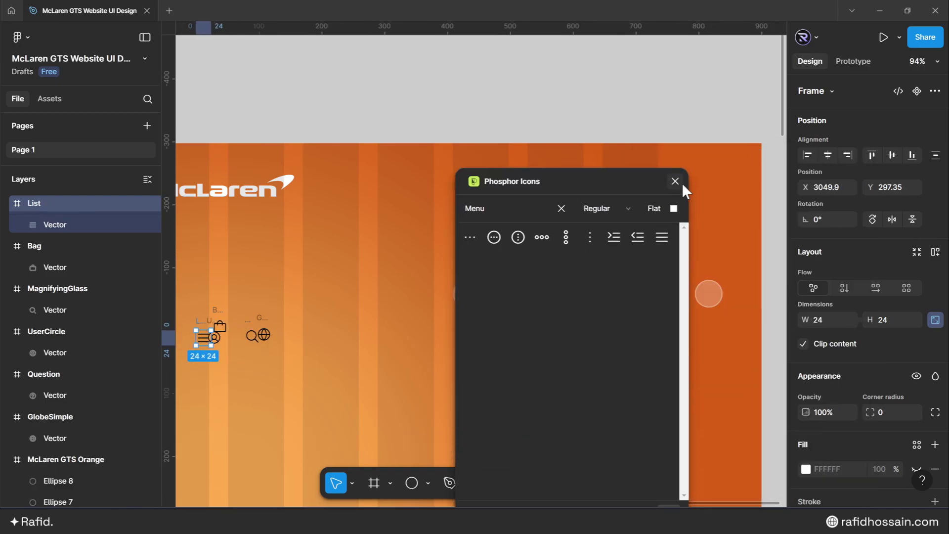
pyautogui.click(677, 182)
# Move the six icon vectors out of their frames into a row below the circles and delete the leftover icon frames.
pyautogui.scroll(-2, 763, 205)
pyautogui.scroll(2, 336, 299)
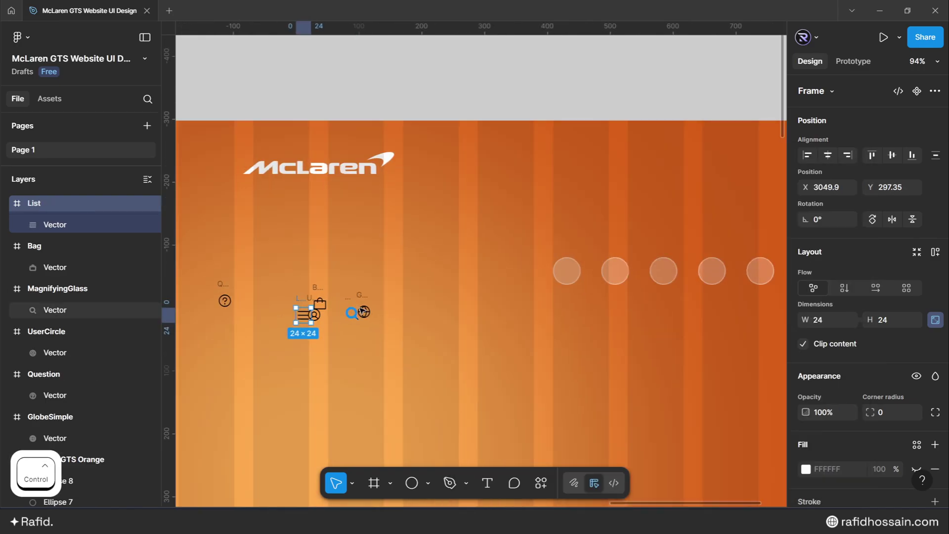
pyautogui.moveTo(365, 313); pyautogui.dragTo(466, 330)
pyautogui.click(365, 312)
pyautogui.moveTo(225, 303); pyautogui.dragTo(484, 332)
pyautogui.moveTo(315, 316); pyautogui.dragTo(585, 332)
pyautogui.moveTo(352, 313); pyautogui.dragTo(560, 329)
pyautogui.moveTo(303, 315); pyautogui.dragTo(598, 330)
pyautogui.moveTo(371, 349); pyautogui.dragTo(257, 301)
pyautogui.press('Delete')
# Recolour all six icon vectors with the White Color library style.
pyautogui.scroll(5, 394, 268)
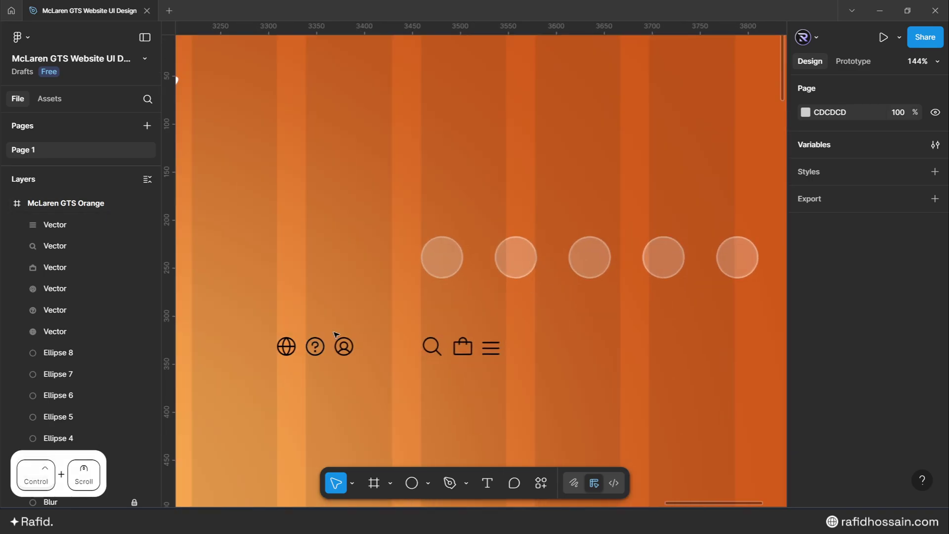
pyautogui.moveTo(265, 322); pyautogui.dragTo(729, 384)
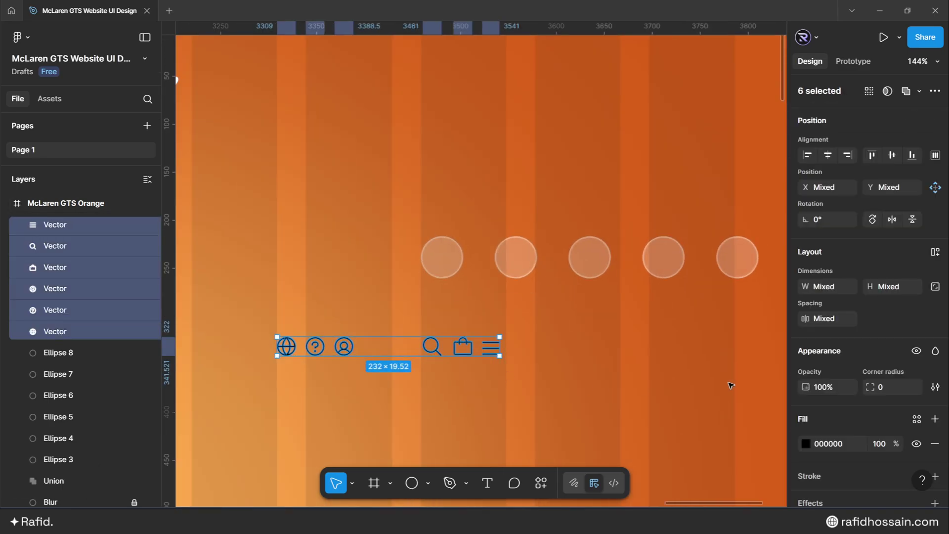
pyautogui.click(806, 444)
pyautogui.click(693, 140)
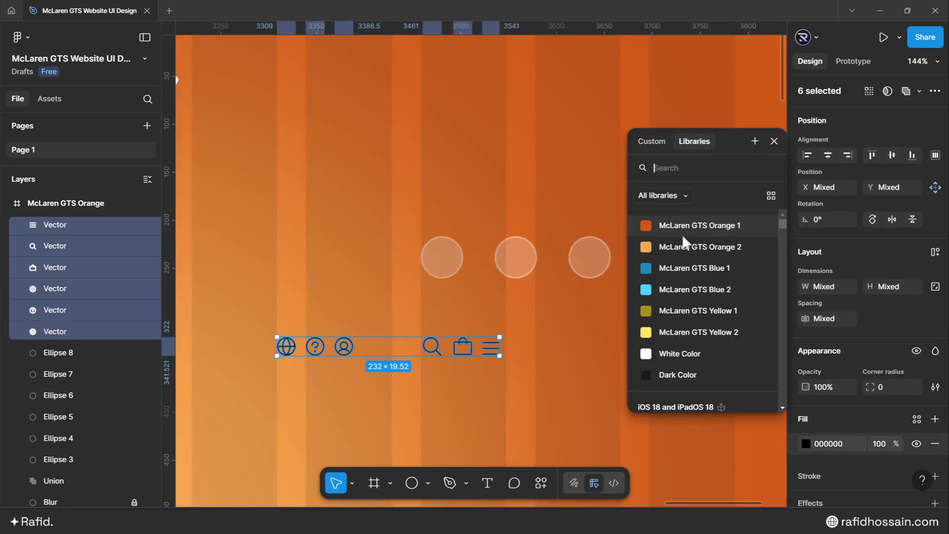
pyautogui.click(674, 355)
pyautogui.click(492, 402)
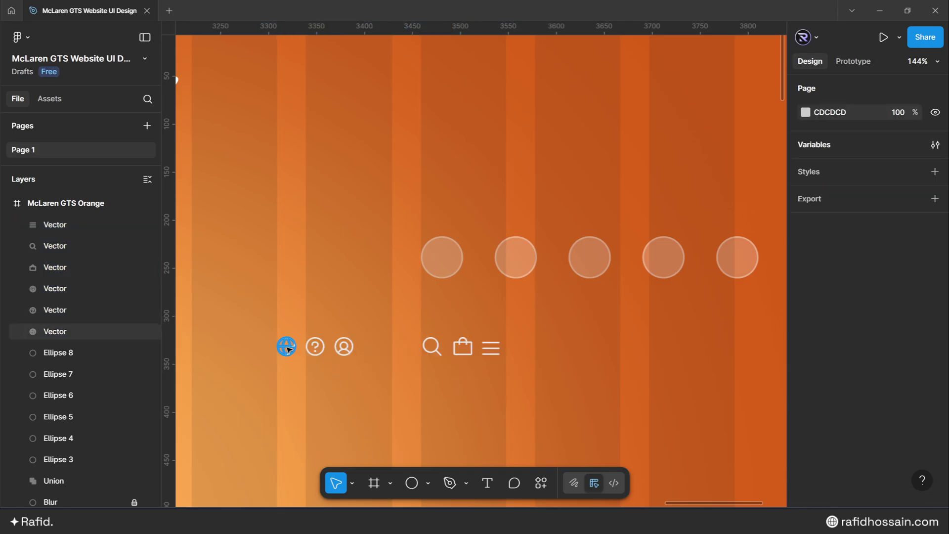
# Centre the globe icon in the first circle and resize it to 20 × 20 with its aspect ratio locked.
pyautogui.moveTo(286, 346); pyautogui.dragTo(444, 259)
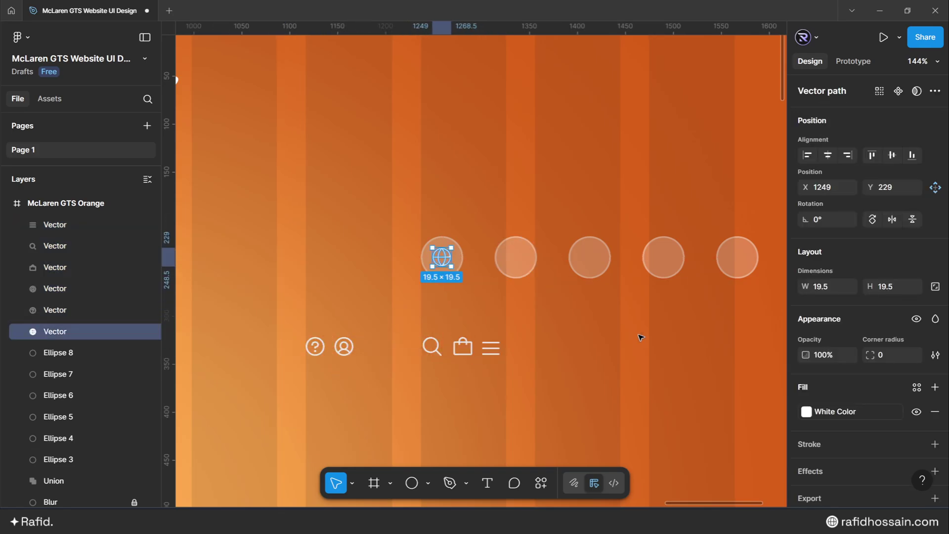
pyautogui.click(935, 287)
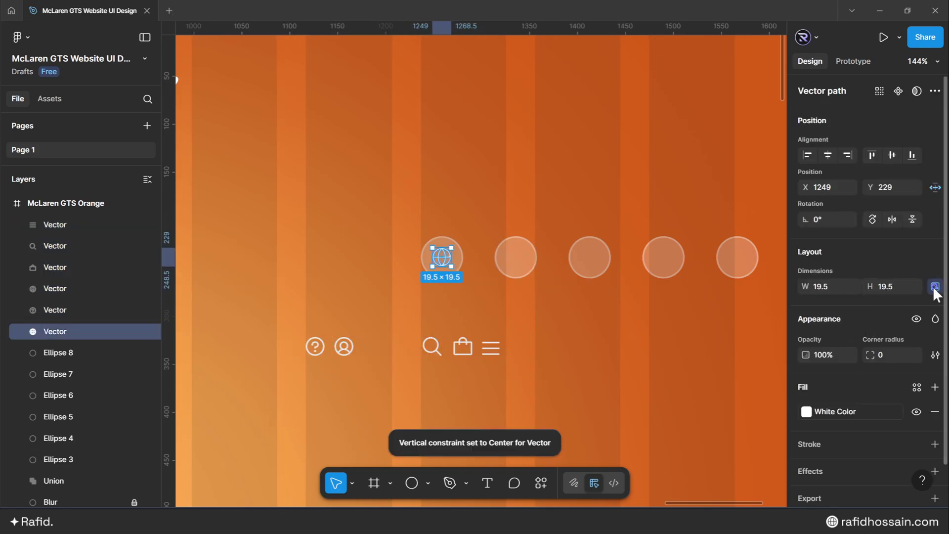
pyautogui.click(813, 284)
pyautogui.write('20')
pyautogui.press('Return')
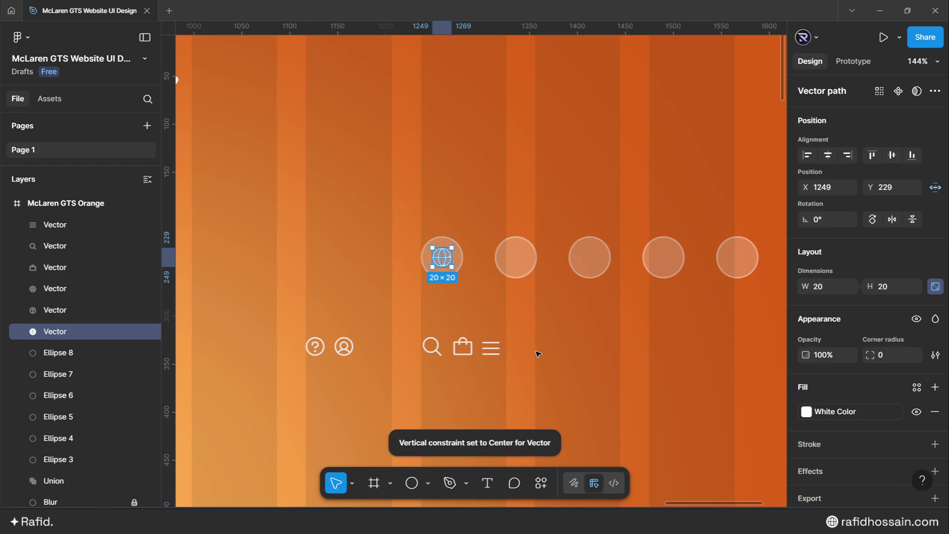
# Group the globe icon with the circle behind it.
pyautogui.keyDown('shift'); pyautogui.click(461, 262); pyautogui.keyUp('shift')
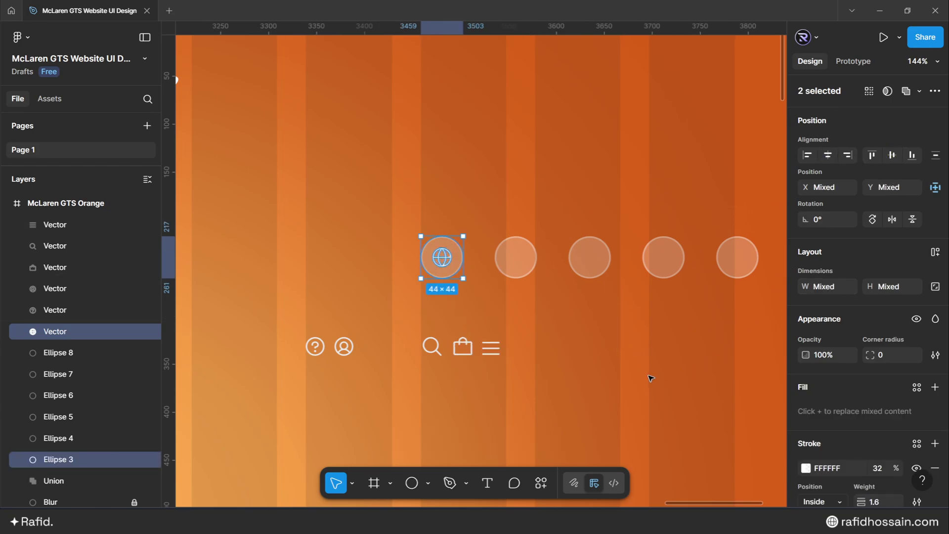
pyautogui.hotkey('ctrl', 'g')
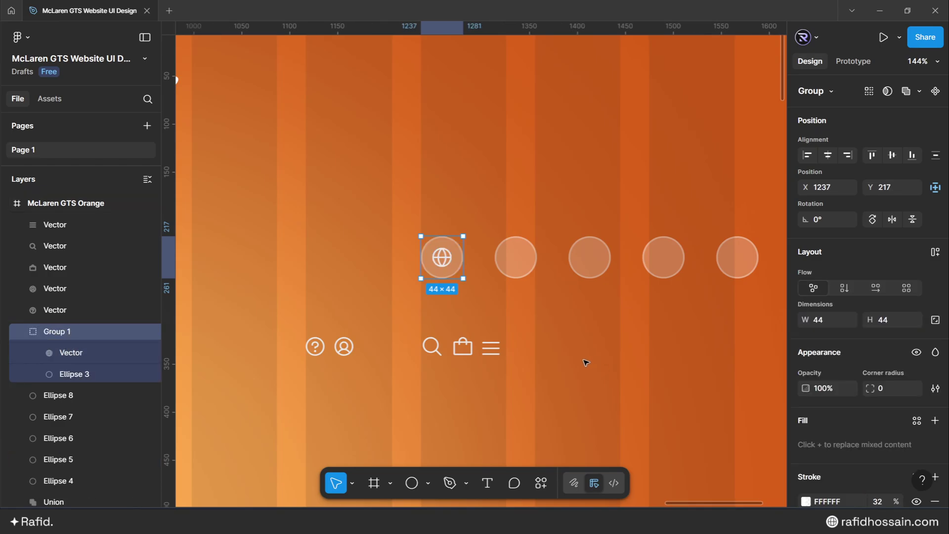
pyautogui.click(579, 361)
# Centre the question-mark icon in the second circle at a height of 20 and group the two.
pyautogui.click(317, 350)
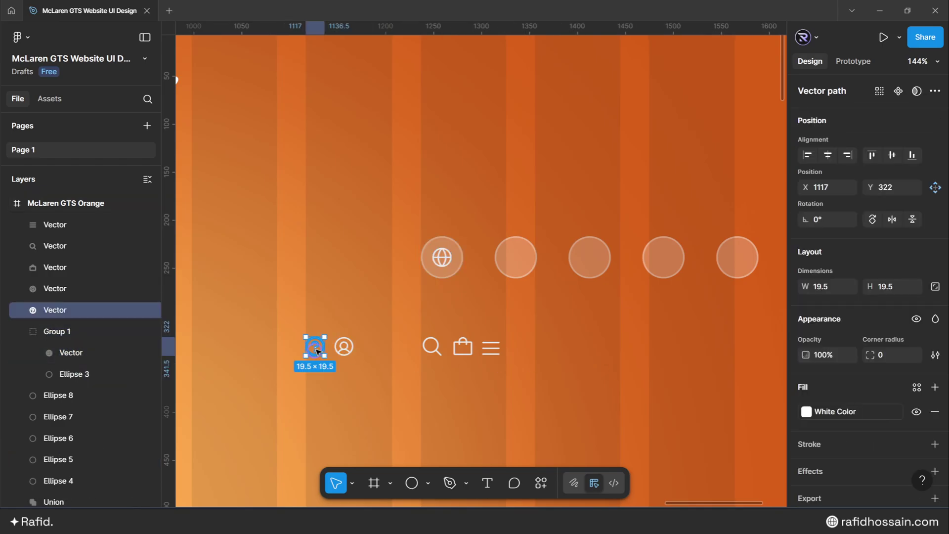
pyautogui.moveTo(329, 353); pyautogui.dragTo(527, 265)
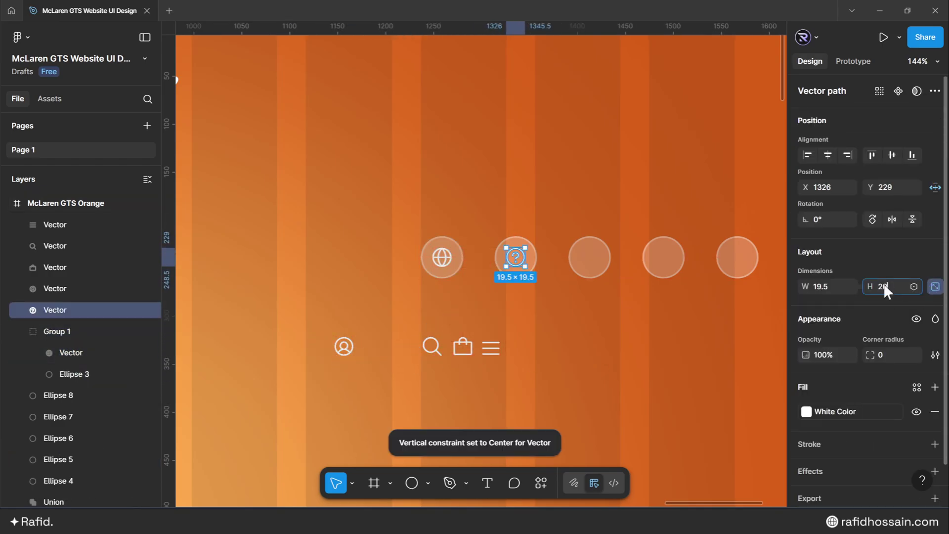
pyautogui.keyDown('shift'); pyautogui.click(532, 269); pyautogui.keyUp('shift')
pyautogui.hotkey('ctrl', 'g')
# Resize the user icon to 20 × 20 with locked proportions, then centre it in the third circle and group them.
pyautogui.click(344, 346)
pyautogui.click(936, 287)
pyautogui.click(893, 287)
pyautogui.write('20')
pyautogui.press('Return')
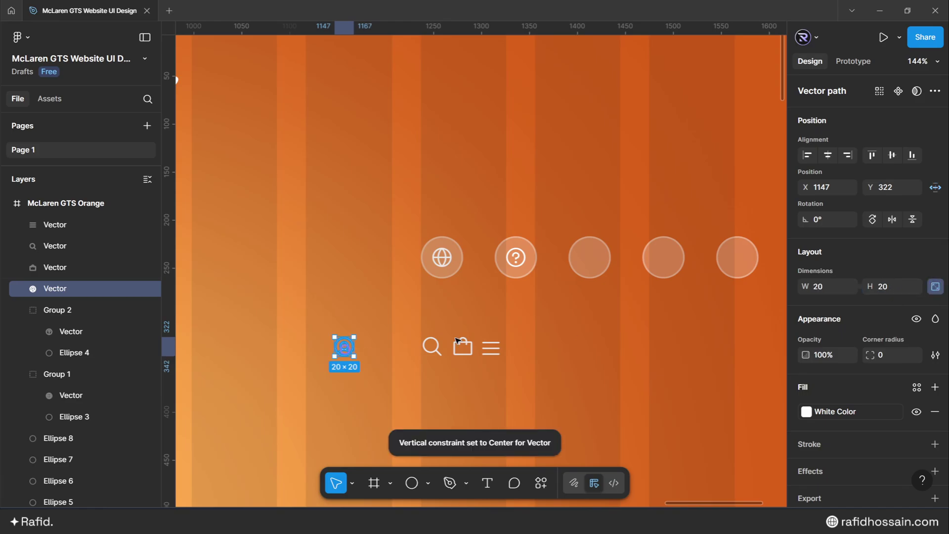
pyautogui.moveTo(345, 347); pyautogui.dragTo(591, 258)
pyautogui.keyDown('shift'); pyautogui.click(600, 269); pyautogui.keyUp('shift')
pyautogui.hotkey('ctrl', 'g')
pyautogui.click(554, 292)
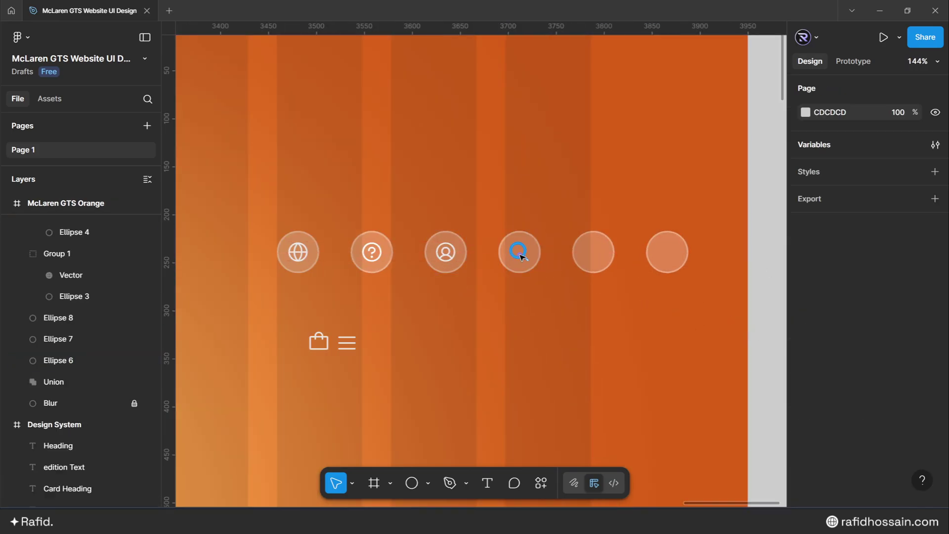
# Resize the magnifying-glass icon proportionally to 20 high and group it, vertically centred, with the fourth circle.
pyautogui.click(522, 254)
pyautogui.click(935, 286)
pyautogui.click(891, 287)
pyautogui.write('20')
pyautogui.press('Return')
pyautogui.keyDown('shift'); pyautogui.click(531, 267); pyautogui.keyUp('shift')
pyautogui.click(894, 155)
pyautogui.hotkey('ctrl', 'g')
# Centre the bag icon in the fifth circle at a proportional width of 20 and group it with that circle.
pyautogui.moveTo(319, 347); pyautogui.dragTo(593, 258)
pyautogui.click(936, 287)
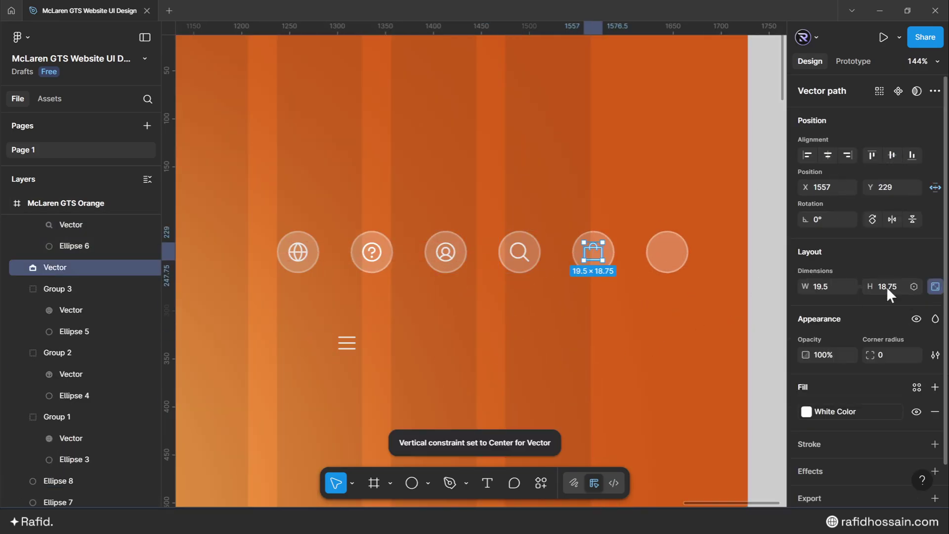
pyautogui.click(828, 287)
pyautogui.write('20')
pyautogui.press('Return')
pyautogui.click(604, 265)
pyautogui.click(600, 250)
pyautogui.keyDown('shift'); pyautogui.click(604, 265); pyautogui.keyUp('shift')
pyautogui.hotkey('ctrl', 'g')
# Place the three-line menu icon in the last circle at a proportional width of 20 and group the two.
pyautogui.moveTo(348, 343); pyautogui.dragTo(668, 246)
pyautogui.click(935, 287)
pyautogui.click(819, 288)
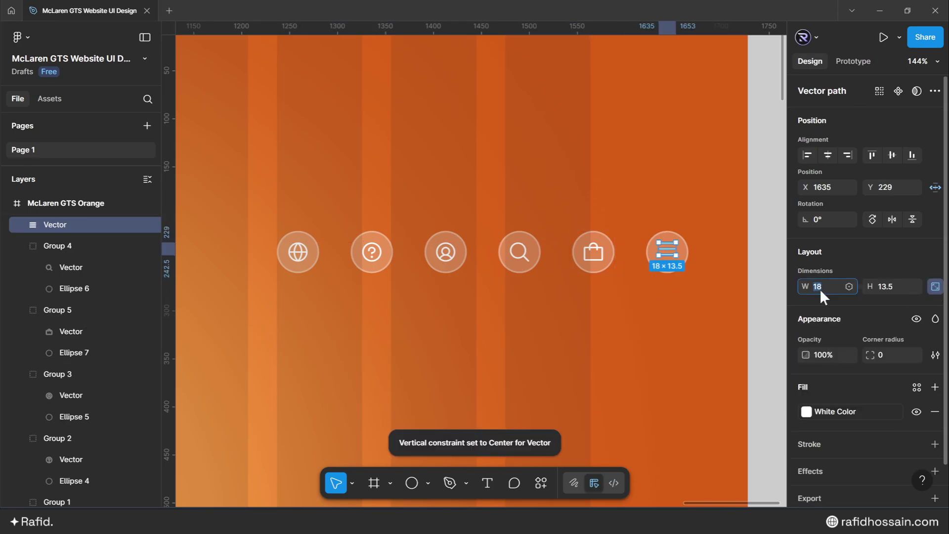
pyautogui.write('20')
pyautogui.press('Return')
pyautogui.keyDown('shift'); pyautogui.click(677, 266); pyautogui.keyUp('shift')
# Apply auto layout to the globe, question-mark and user buttons with a gap of 12.
pyautogui.moveTo(519, 322); pyautogui.dragTo(419, 278)
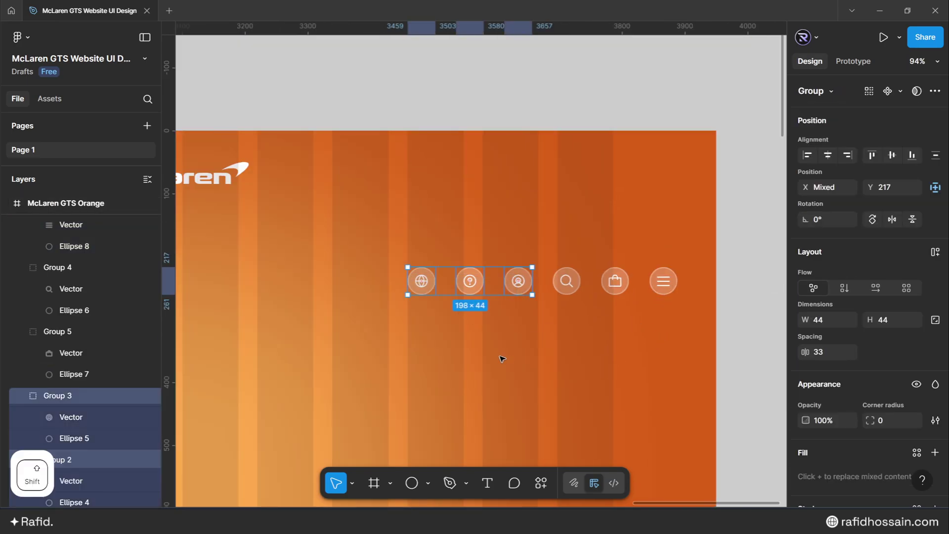
pyautogui.hotkey('shift', 'a')
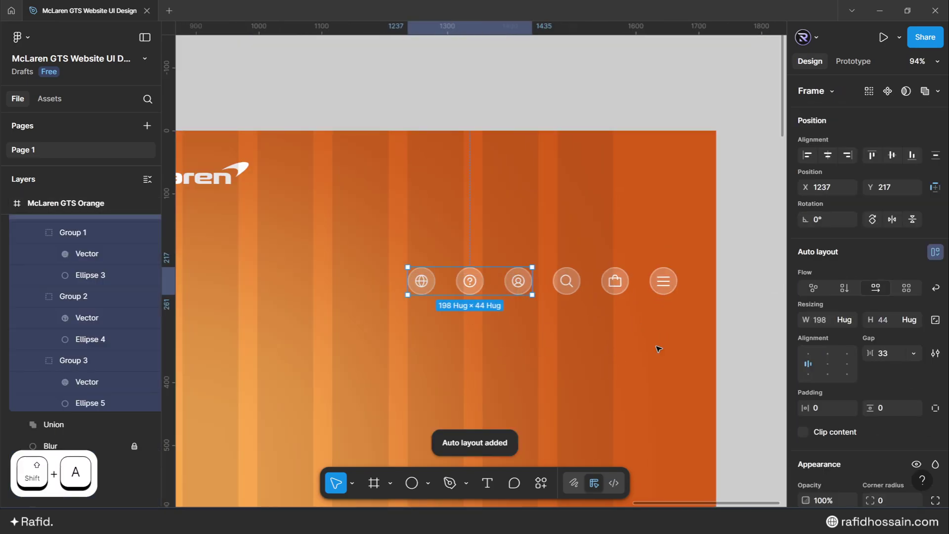
pyautogui.click(885, 355)
pyautogui.write('12')
pyautogui.press('Return')
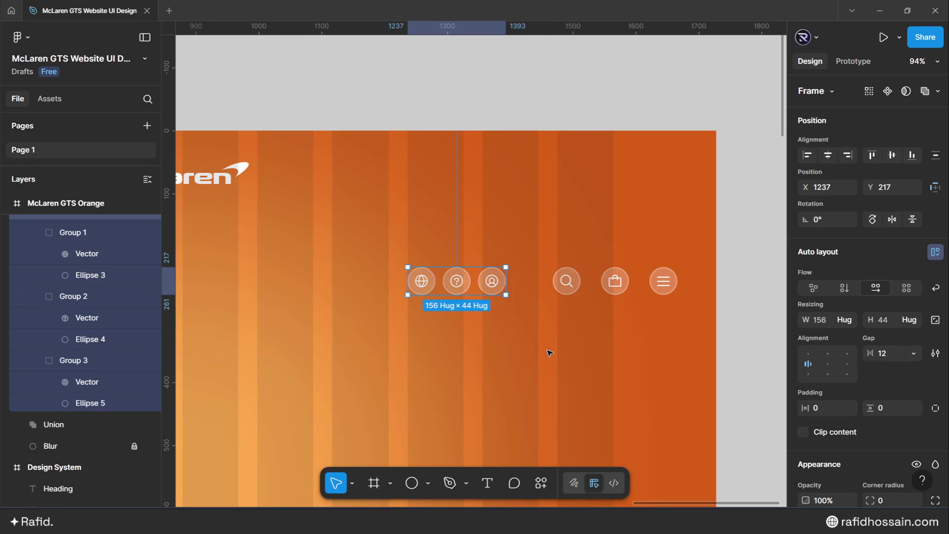
# Apply auto layout to the search, bag and menu buttons with a gap of 12.
pyautogui.moveTo(683, 318); pyautogui.dragTo(567, 282)
pyautogui.hotkey('shift', 'a')
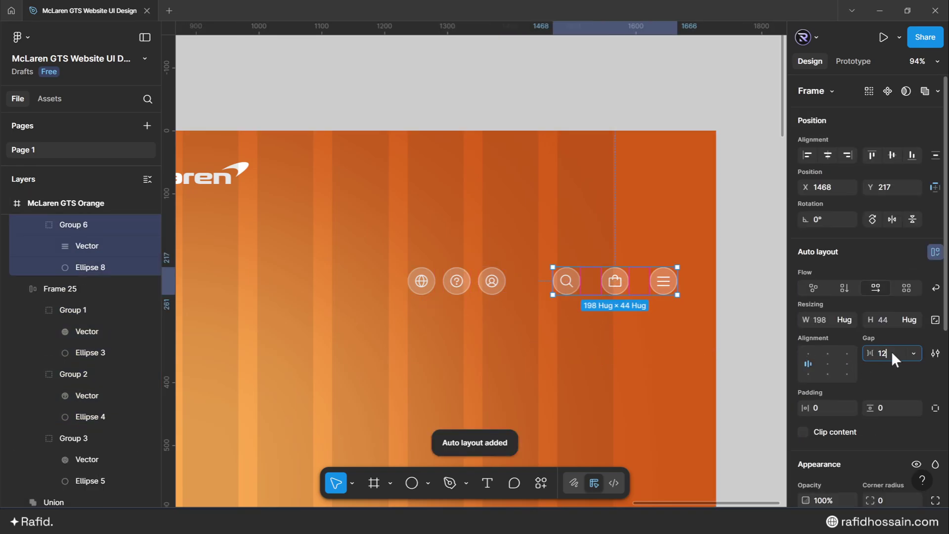
pyautogui.press('Return')
pyautogui.click(683, 383)
# Move the search-bag-menu set up to the logo's level and the globe-help-user set to the frame's upper left at X 164, Y 51.
pyautogui.moveTo(604, 282); pyautogui.dragTo(567, 186)
pyautogui.scroll(-5, 704, 228)
pyautogui.moveTo(612, 249); pyautogui.dragTo(397, 220)
pyautogui.scroll(7, 380, 203)
pyautogui.moveTo(471, 280); pyautogui.dragTo(392, 246)
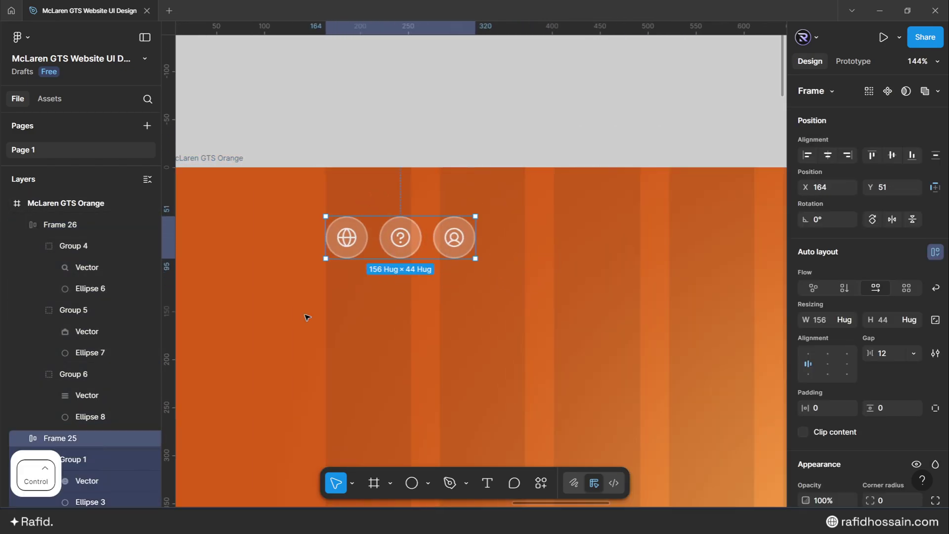
# Align both icon sets and the McLaren logo on their vertical centres and group them.
pyautogui.scroll(-5, 308, 318)
pyautogui.keyDown('shift'); pyautogui.click(455, 292); pyautogui.keyUp('shift')
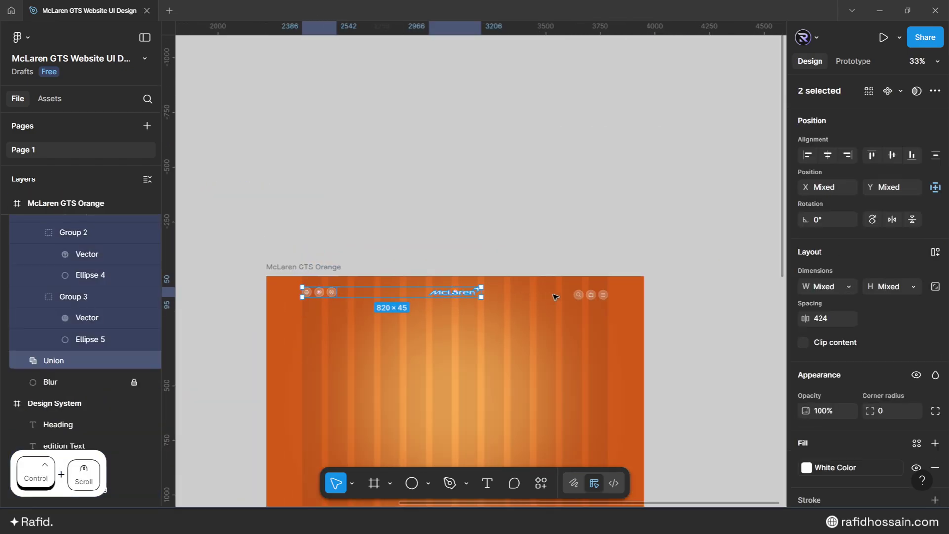
pyautogui.keyDown('shift'); pyautogui.click(578, 296); pyautogui.keyUp('shift')
pyautogui.click(892, 155)
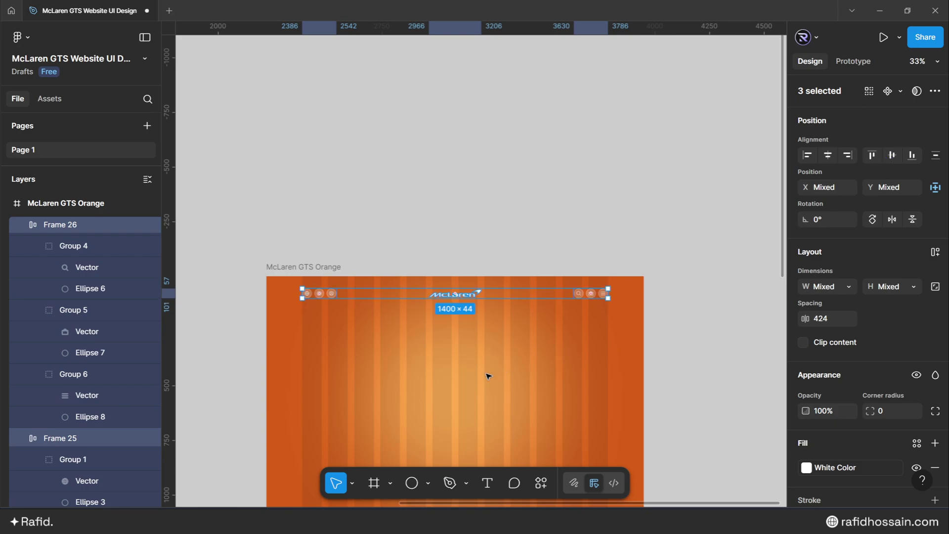
pyautogui.hotkey('ctrl', 'g')
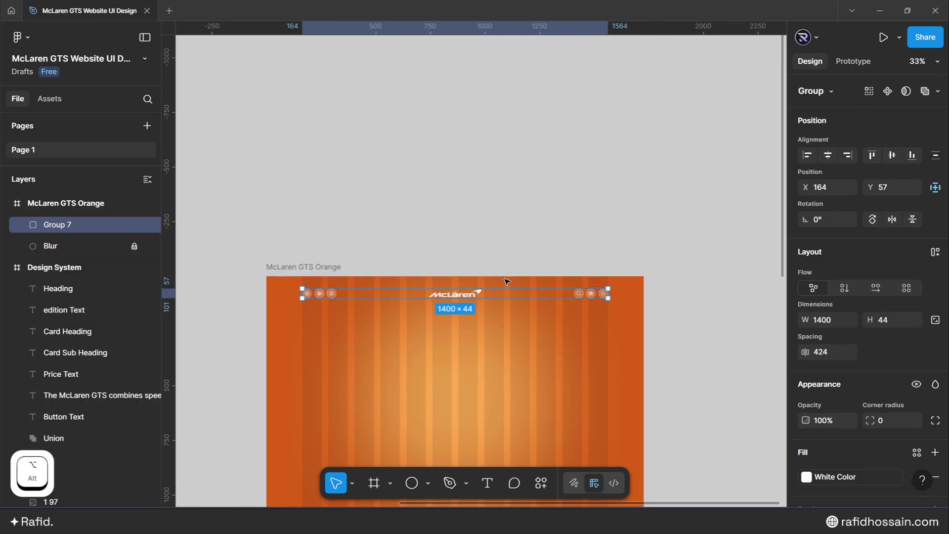
# Nudge the grouped logo and icons up to Y 50 in the orange frame.
pyautogui.press('Up')
pyautogui.press('Up')
pyautogui.press('Up')
pyautogui.press('Up')
pyautogui.press('Up')
pyautogui.press('Up')
pyautogui.press('Up')
pyautogui.press('alt')
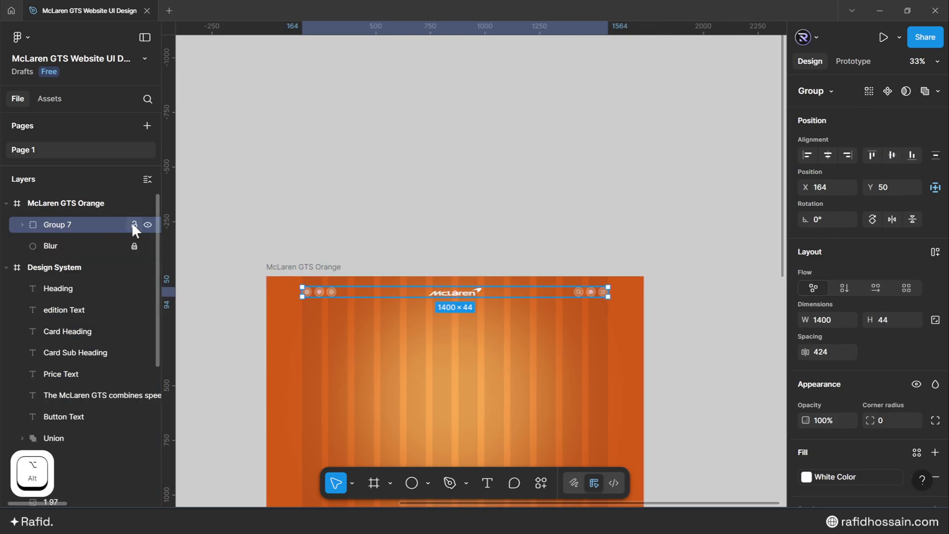
# Rename the logo-and-icons group as Header and lock it.
pyautogui.doubleClick(52, 225)
pyautogui.write('Hea')
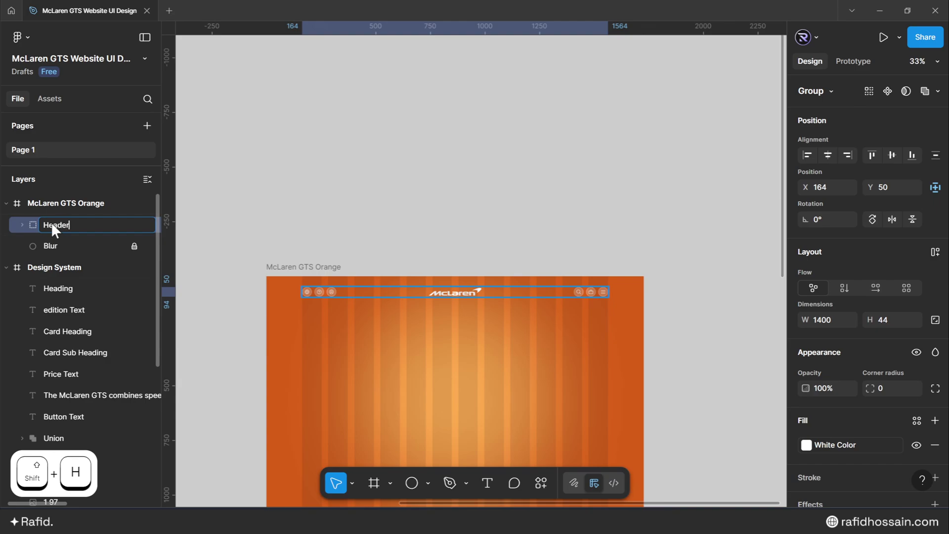
pyautogui.write('der')
pyautogui.press('Return')
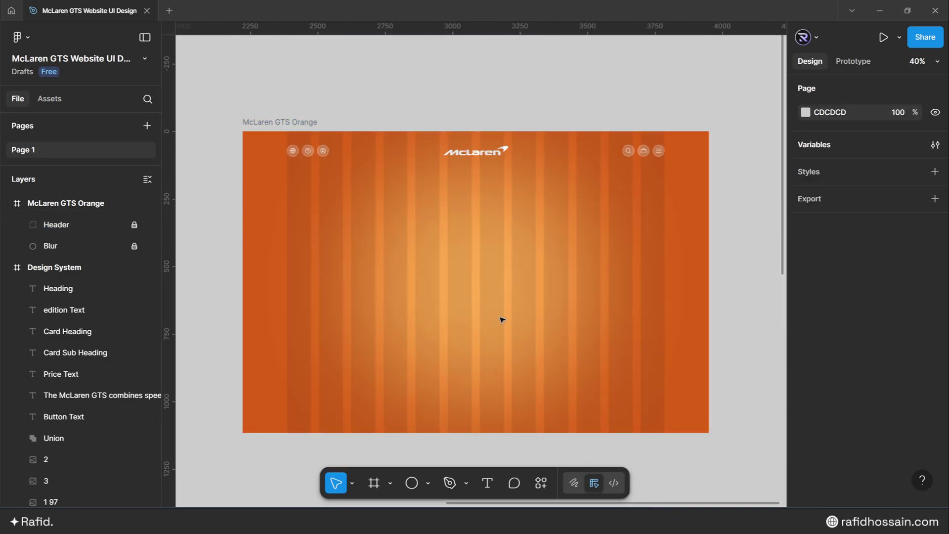
# Copy the edition text from the Design System frame and paste it into the middle of the McLaren GTS Orange frame.
pyautogui.keyDown('ctrl'); pyautogui.scroll(1, 502, 320); pyautogui.keyUp('ctrl')
pyautogui.keyDown('ctrl'); pyautogui.scroll(-6, 652, 287); pyautogui.keyUp('ctrl')
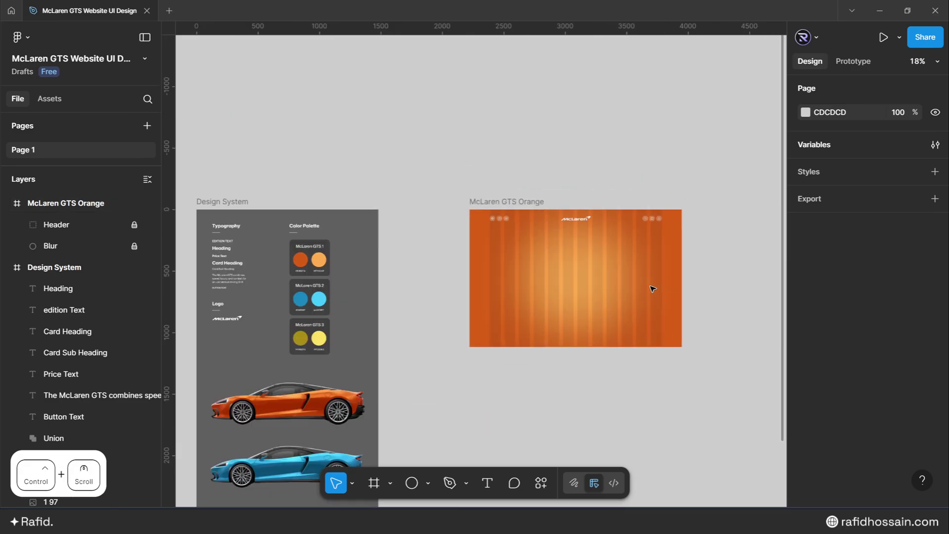
pyautogui.keyDown('ctrl'); pyautogui.scroll(5, 313, 273); pyautogui.keyUp('ctrl')
pyautogui.click(297, 218)
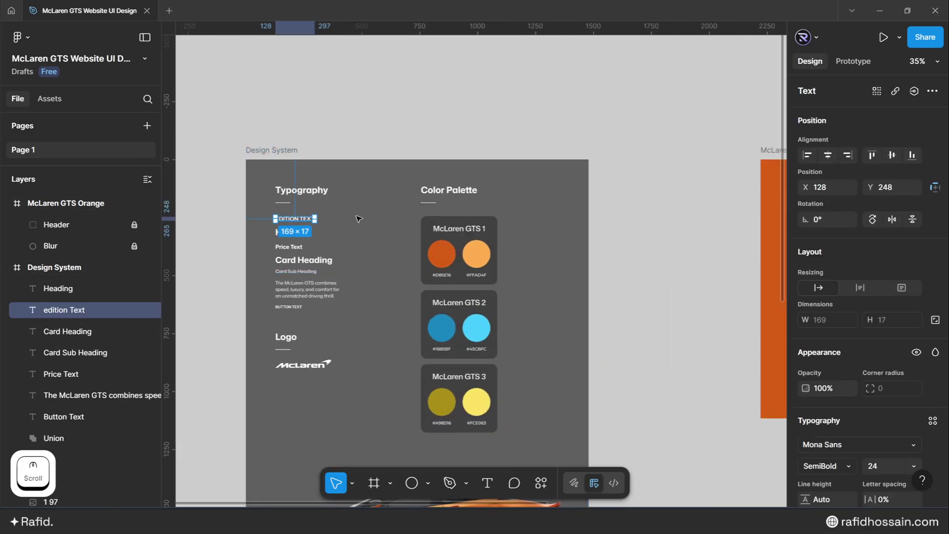
pyautogui.keyDown('ctrl'); pyautogui.scroll(-5, 359, 218); pyautogui.keyUp('ctrl')
pyautogui.keyDown('ctrl'); pyautogui.scroll(5, 491, 236); pyautogui.keyUp('ctrl')
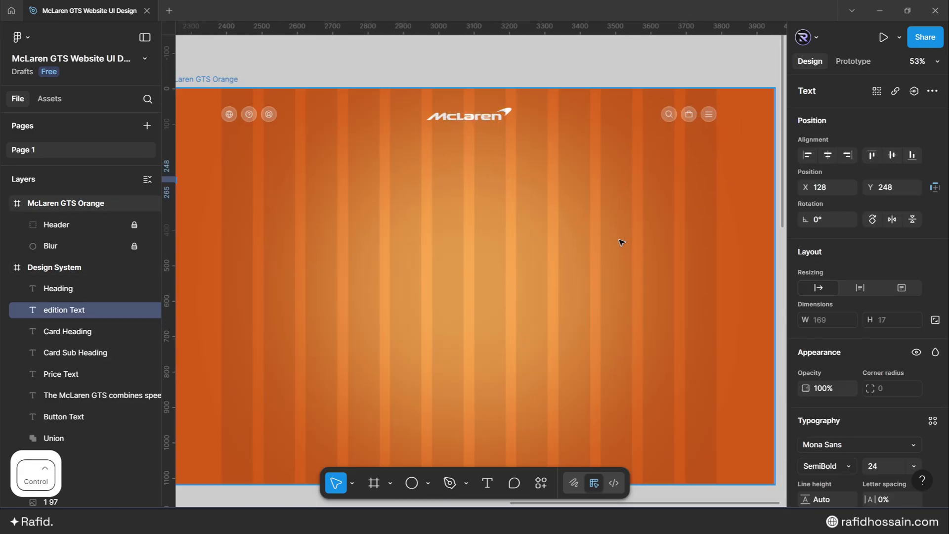
pyautogui.click(476, 267)
pyautogui.hotkey('ctrl', 'v')
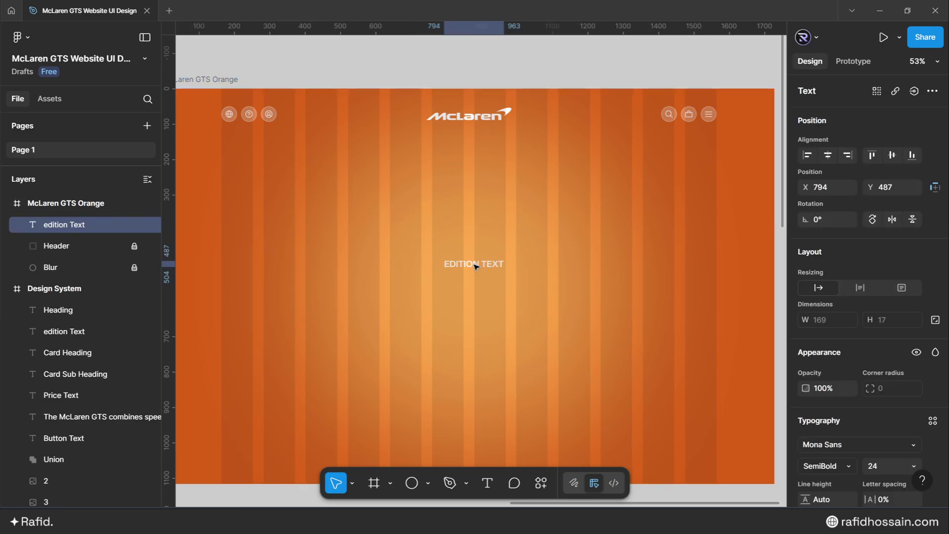
# Change the pasted edition text to read "GTS EDITION".
pyautogui.keyDown('ctrl'); pyautogui.scroll(4, 475, 267); pyautogui.keyUp('ctrl')
pyautogui.doubleClick(529, 263)
pyautogui.doubleClick(527, 263)
pyautogui.press('BackSpace')
pyautogui.press('BackSpace')
pyautogui.write('GTS')
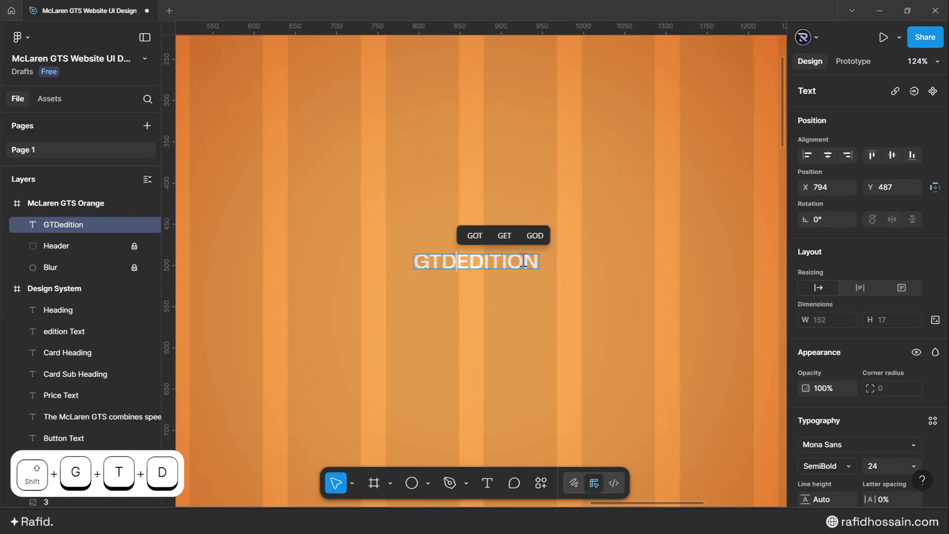
pyautogui.press('Escape')
# Apply auto layout to the GTS EDITION text with horizontal padding 28 and vertical padding 16.
pyautogui.keyDown('ctrl'); pyautogui.scroll(-4, 567, 278); pyautogui.keyUp('ctrl')
pyautogui.hotkey('shift', 'a')
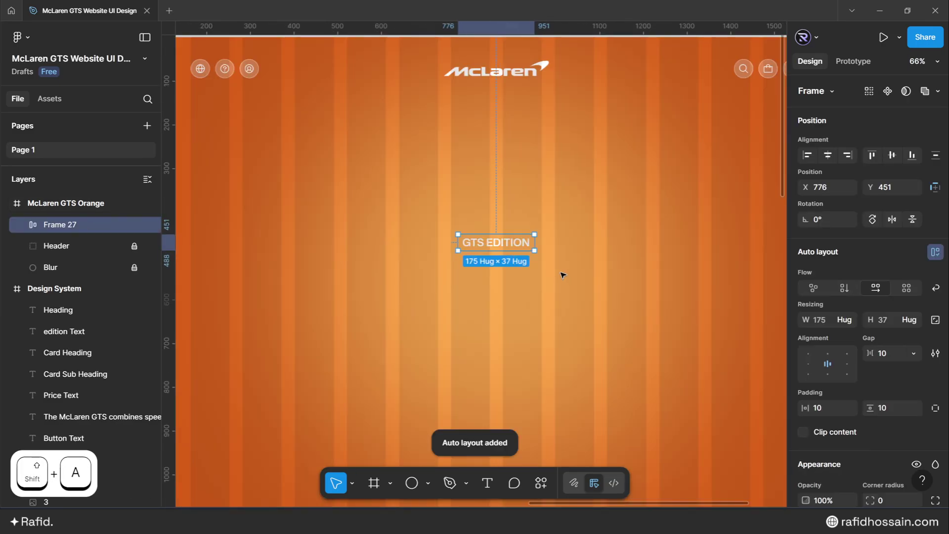
pyautogui.click(823, 406)
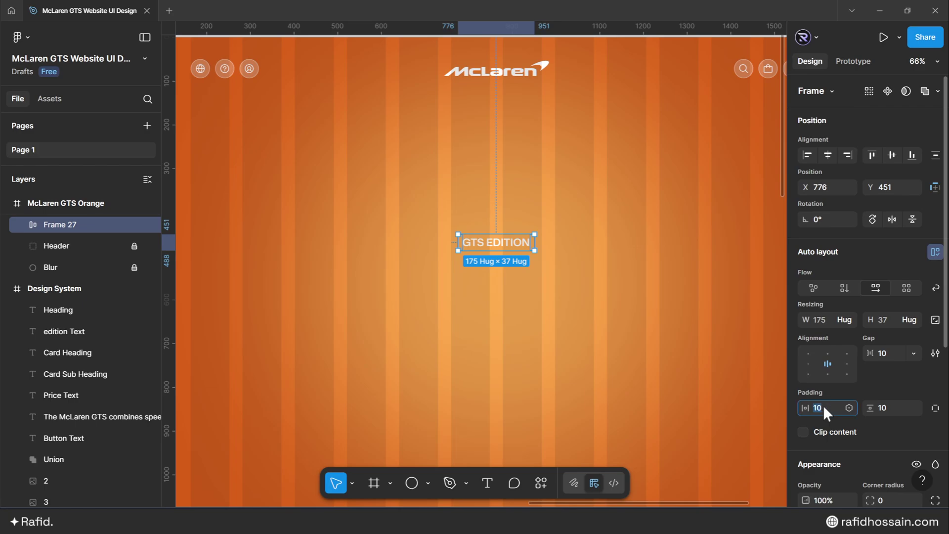
pyautogui.write('28')
pyautogui.press('Return')
pyautogui.click(885, 408)
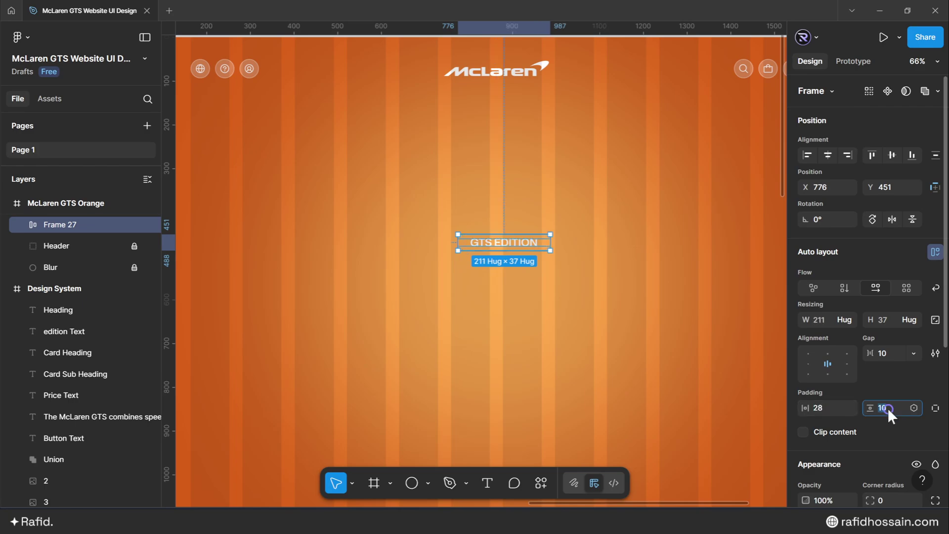
pyautogui.press('Return')
# Give the GTS EDITION frame a corner radius of 50 and a white FFFFFF fill at 24% opacity.
pyautogui.scroll(-3, 885, 409)
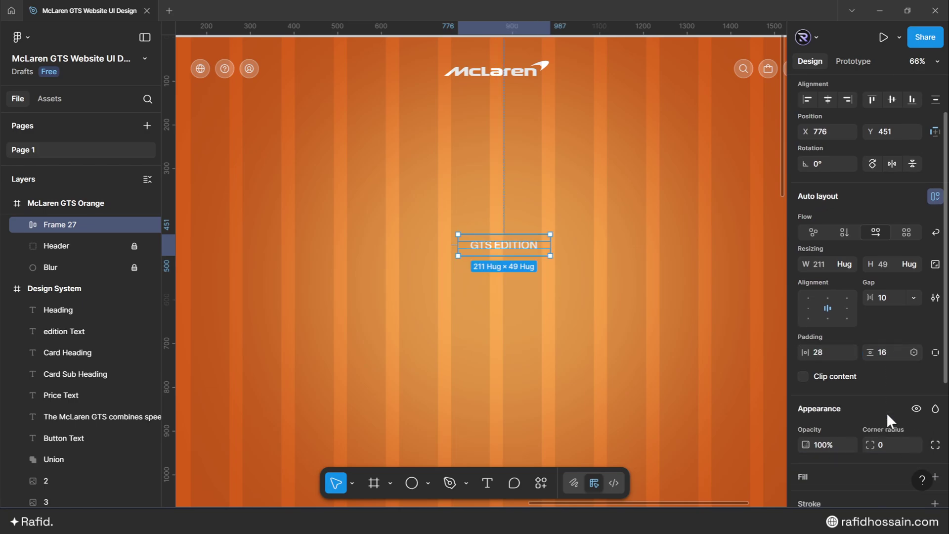
pyautogui.scroll(-1, 886, 412)
pyautogui.click(886, 387)
pyautogui.write('50')
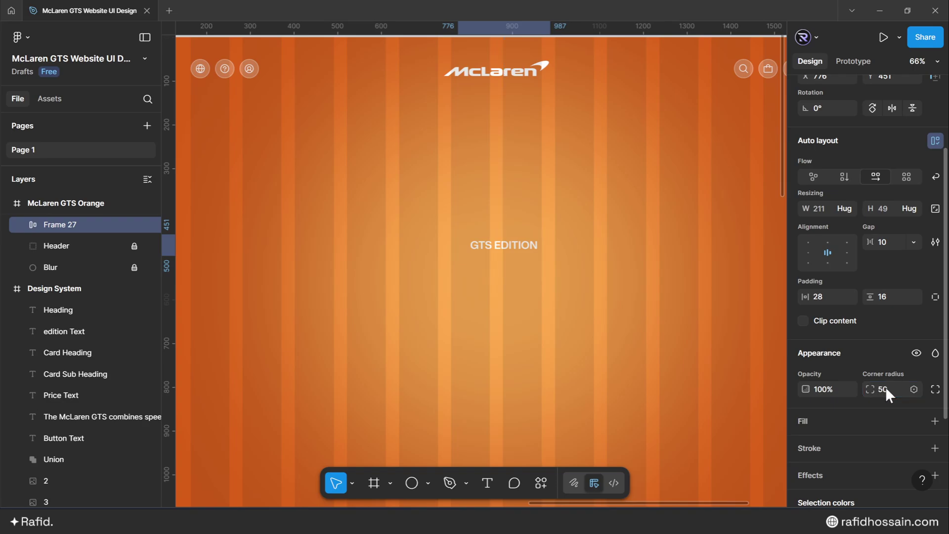
pyautogui.click(854, 417)
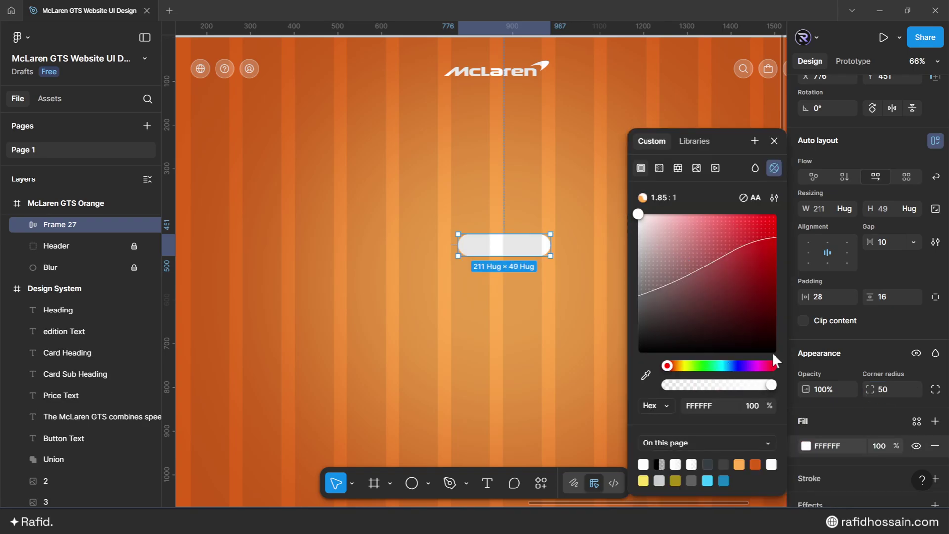
pyautogui.click(879, 446)
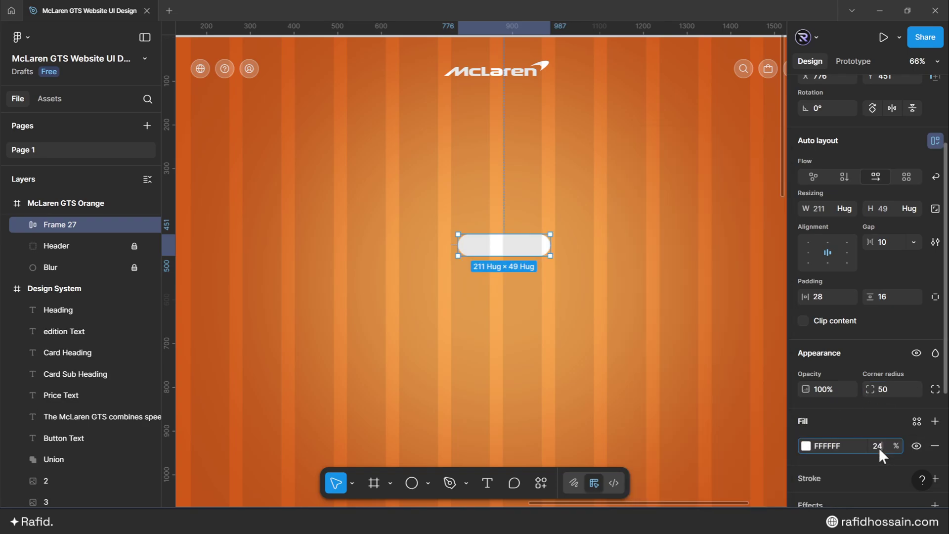
pyautogui.press('Return')
# Add a white inside stroke to the GTS EDITION pill at 32% opacity with a weight of 2.
pyautogui.scroll(-2, 853, 448)
pyautogui.click(824, 424)
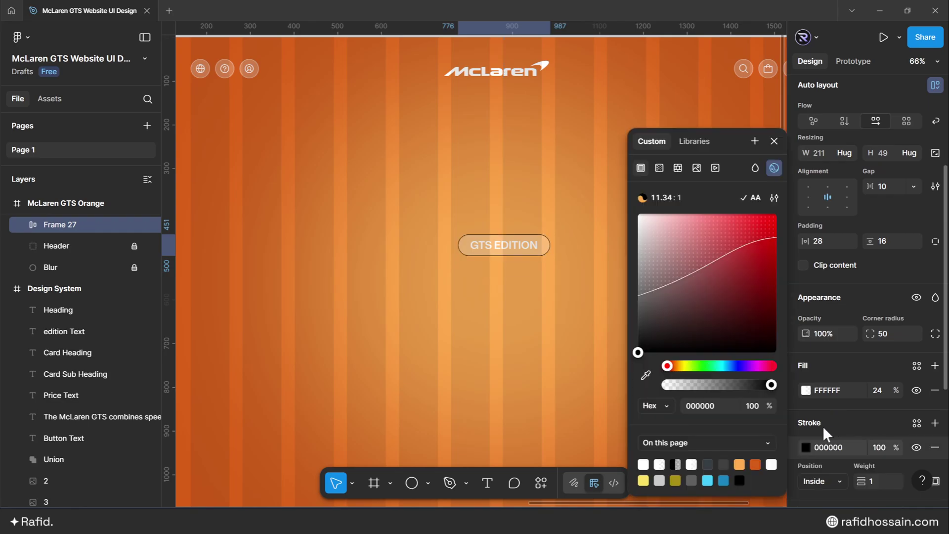
pyautogui.moveTo(695, 239); pyautogui.dragTo(610, 199)
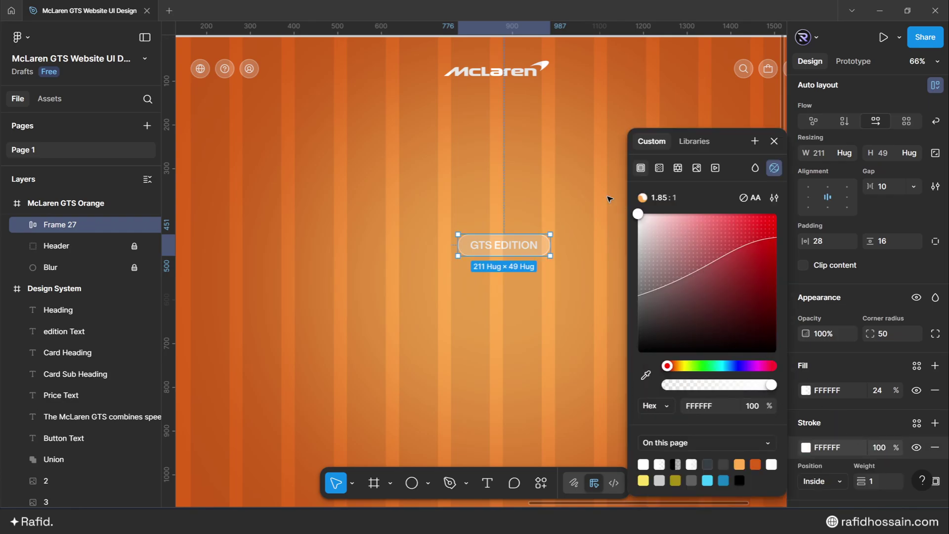
pyautogui.click(774, 142)
pyautogui.write('32')
pyautogui.press('Return')
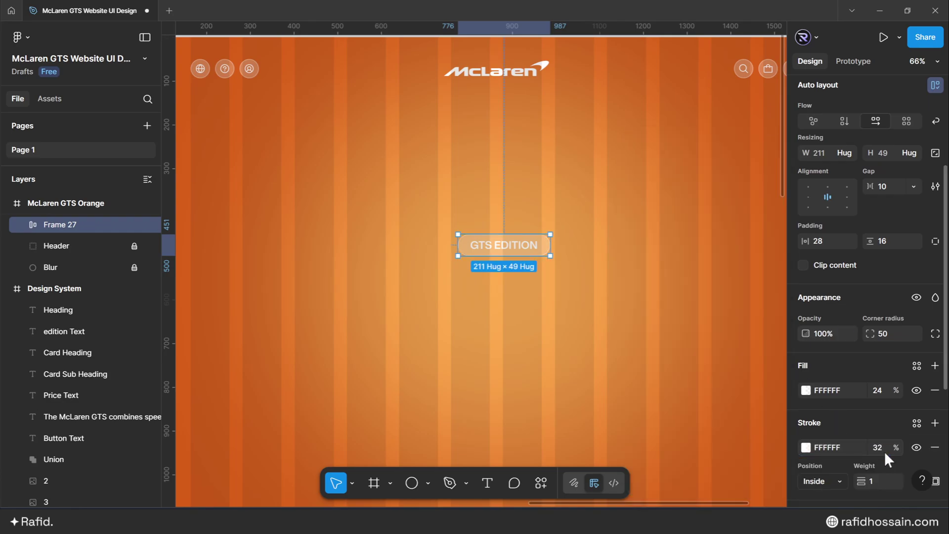
pyautogui.write('2')
pyautogui.press('Return')
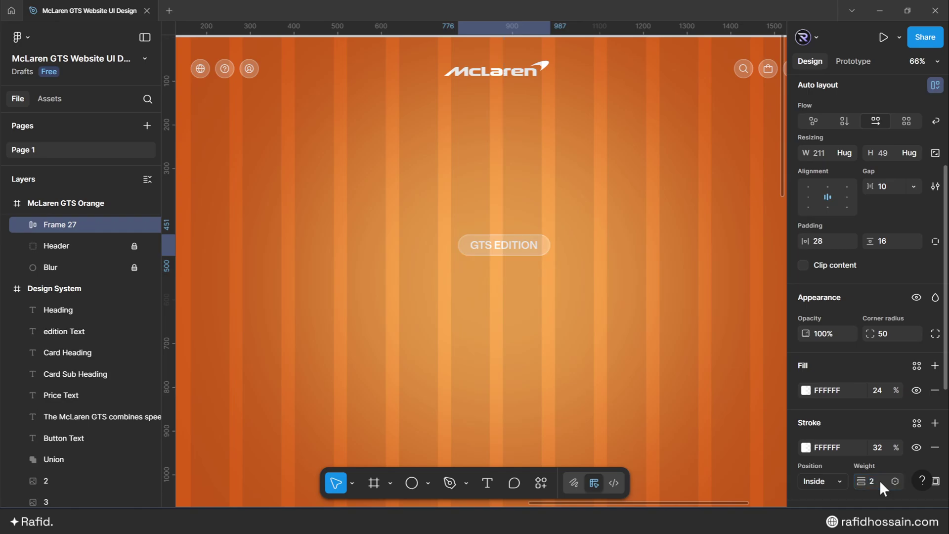
# Add a background blur effect of 12 to the GTS EDITION pill.
pyautogui.scroll(-5, 880, 481)
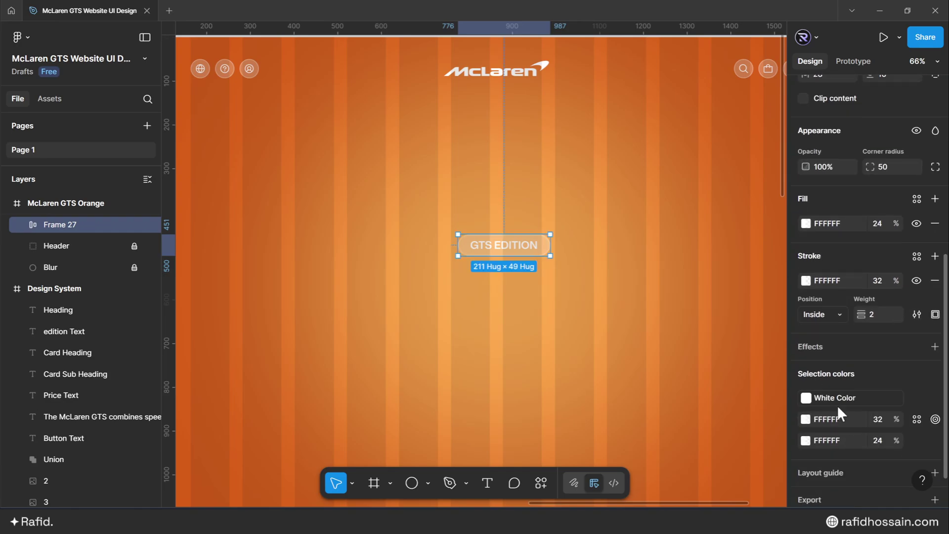
pyautogui.click(935, 347)
pyautogui.click(853, 372)
pyautogui.click(852, 407)
pyautogui.click(719, 379)
pyautogui.write('12')
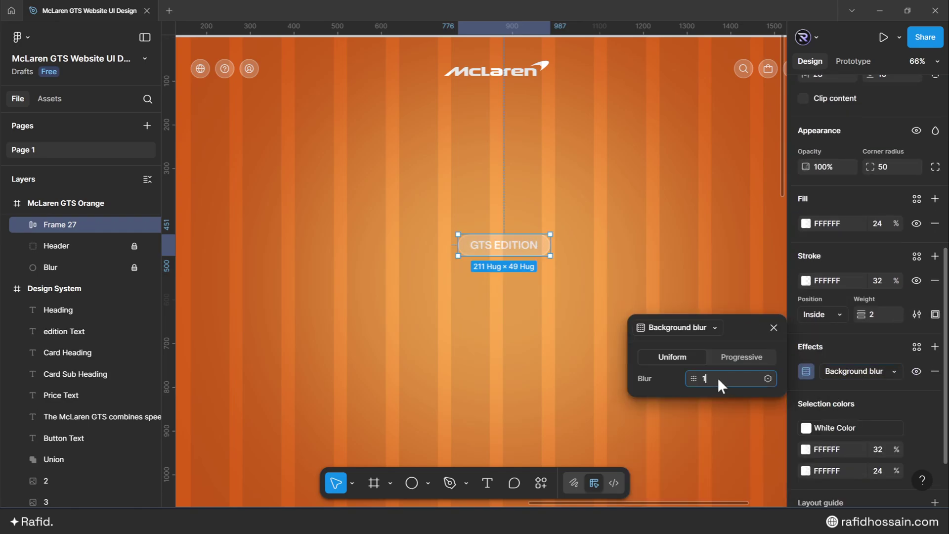
pyautogui.press('Return')
# Place the GTS EDITION pill below the logo, centred horizontally in the frame at Y 204.
pyautogui.scroll(-2, 504, 278)
pyautogui.moveTo(500, 249); pyautogui.dragTo(489, 183)
pyautogui.scroll(2, 832, 113)
pyautogui.scroll(4, 832, 113)
pyautogui.click(828, 155)
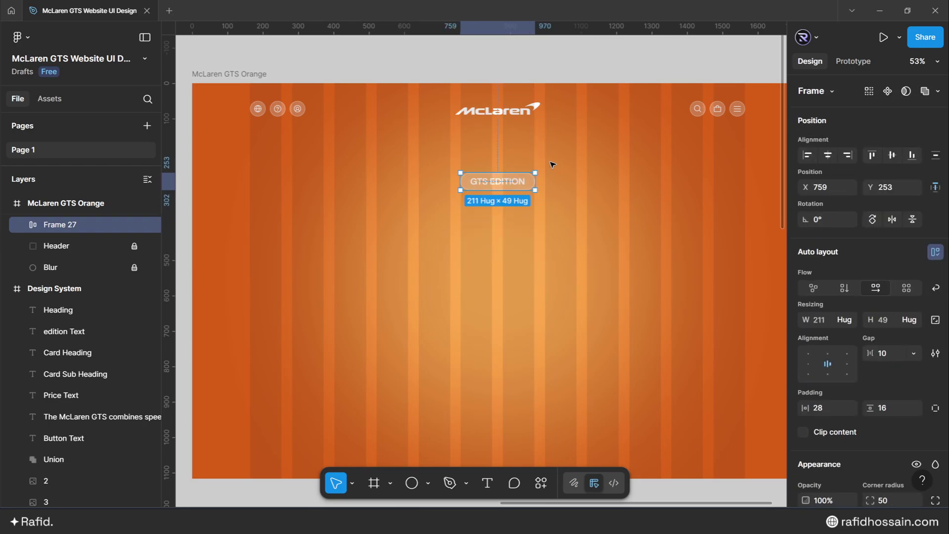
pyautogui.press('alt')
pyautogui.press('Down')
pyautogui.hotkey('shift', 'Up')
pyautogui.hotkey('shift', 'Up')
pyautogui.hotkey('shift', 'Up')
pyautogui.hotkey('shift', 'Up')
pyautogui.hotkey('shift', 'Up')
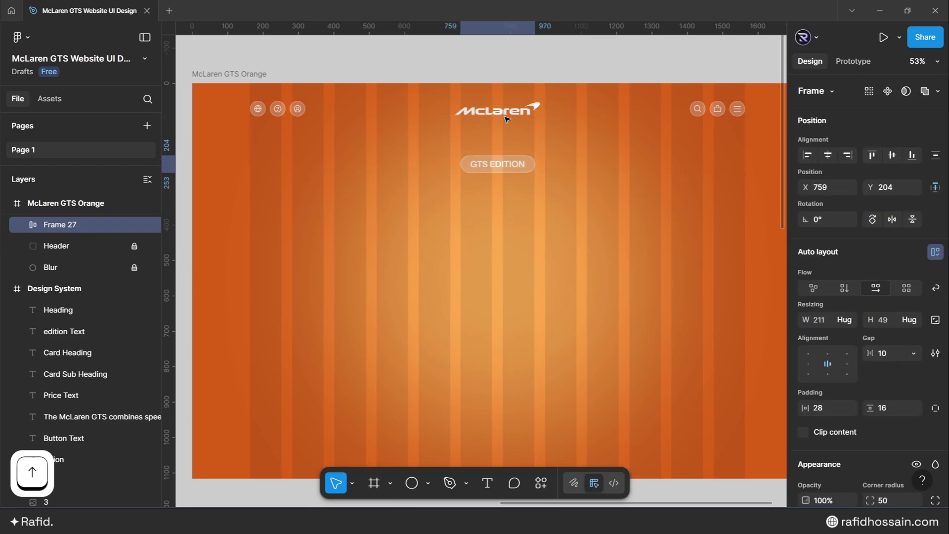
# Add a text layer reading "mclaren" near the middle of the orange frame.
pyautogui.click(518, 295)
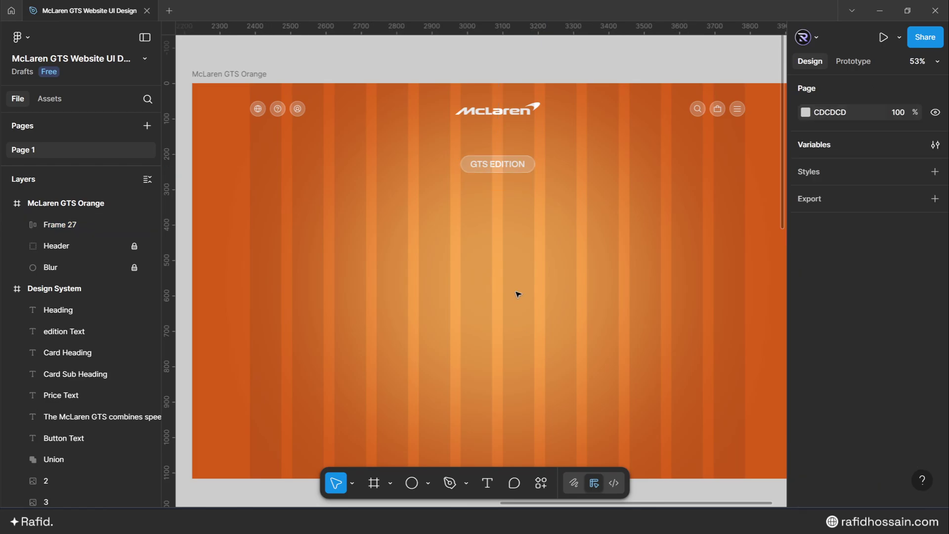
pyautogui.press('t')
pyautogui.click(457, 296)
pyautogui.write('mclaren')
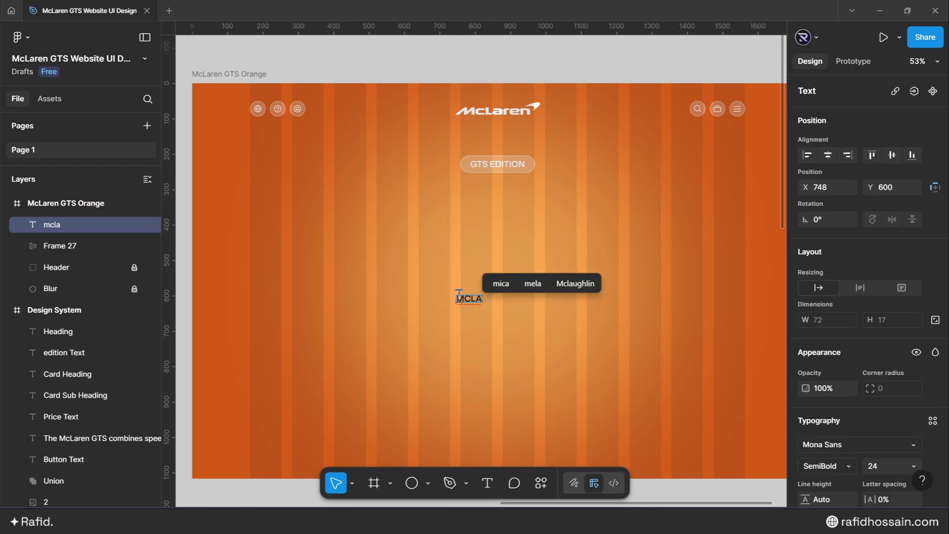
pyautogui.press('Escape')
# Set the MCLAREN text in the Thunder font, Black LC, at size 380.
pyautogui.scroll(-2, 805, 390)
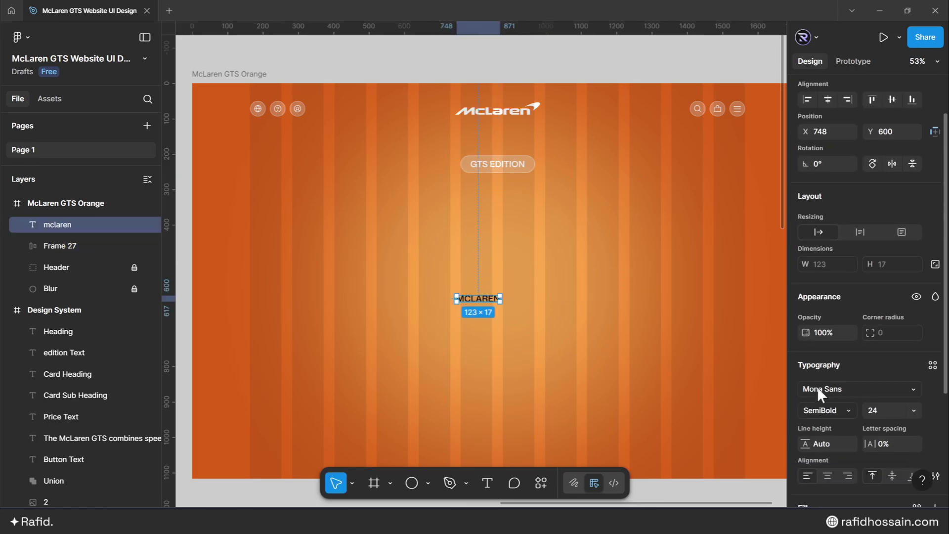
pyautogui.click(817, 387)
pyautogui.write('thu')
pyautogui.press('Return')
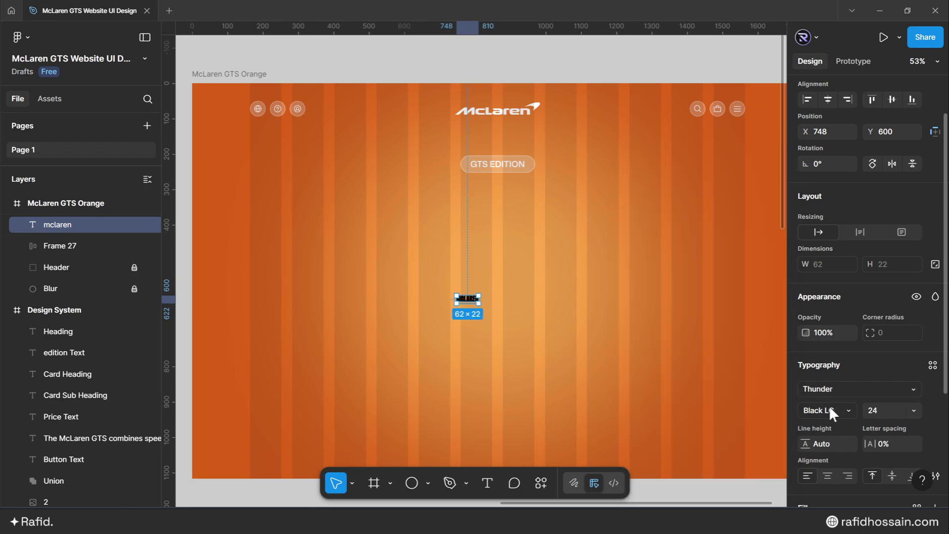
pyautogui.click(876, 408)
pyautogui.write('380')
pyautogui.press('Return')
# Fill the MCLAREN text with the White Color style and trim its text box vertically to the letters' cap height.
pyautogui.scroll(-3, 824, 430)
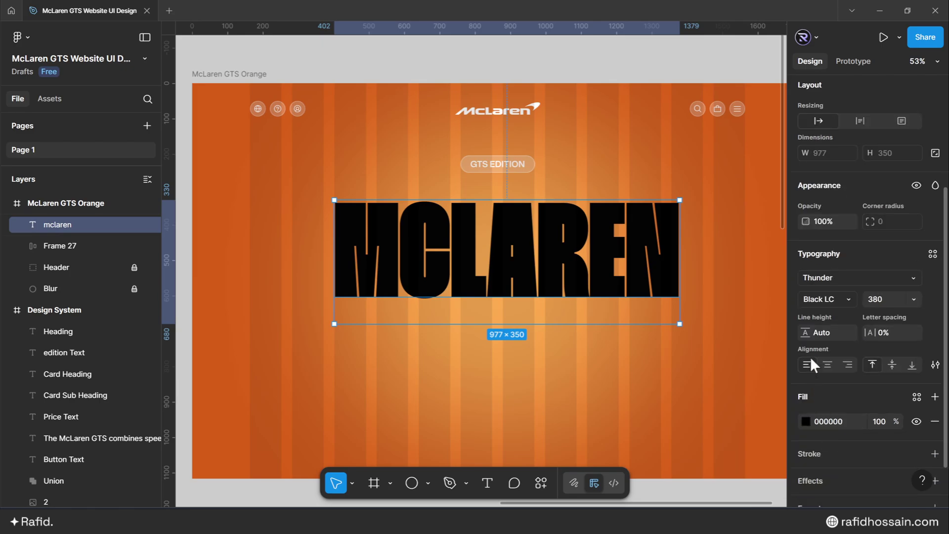
pyautogui.click(806, 421)
pyautogui.click(692, 142)
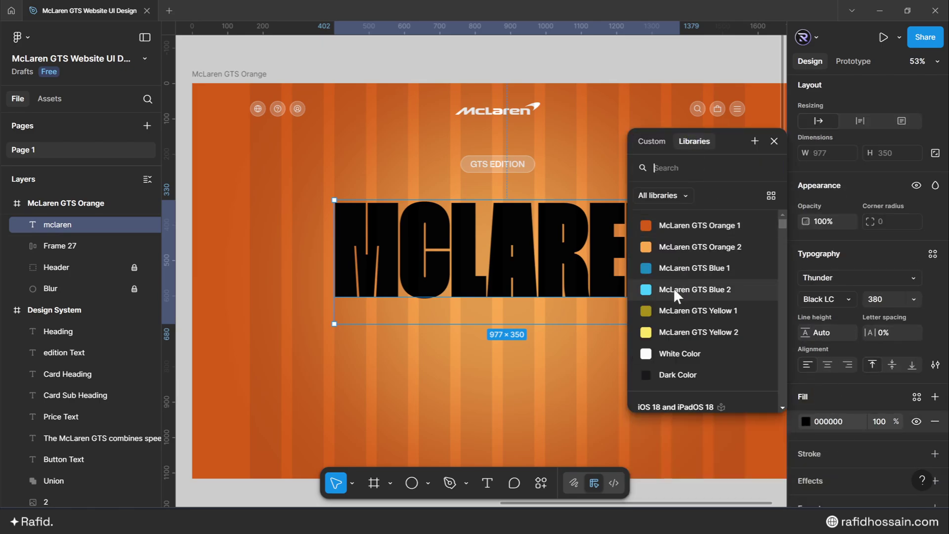
pyautogui.click(675, 347)
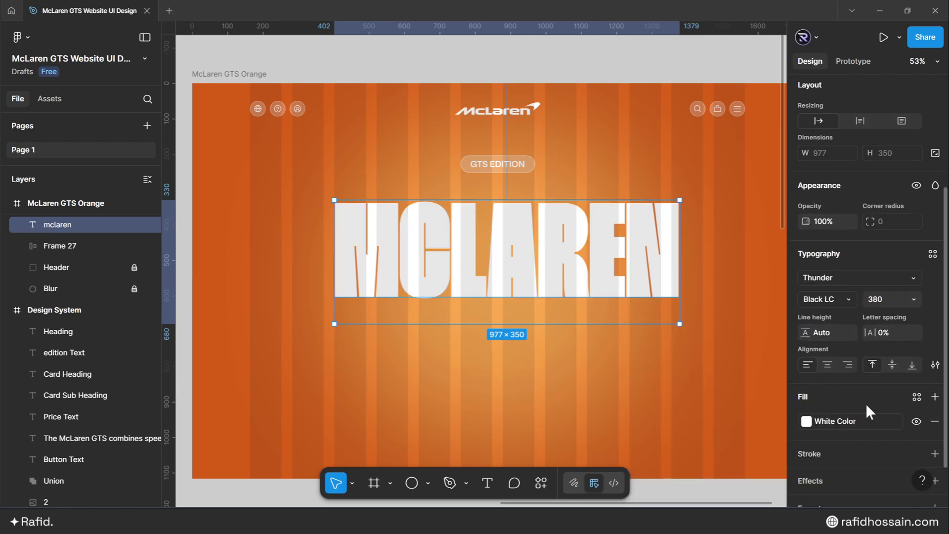
pyautogui.click(936, 365)
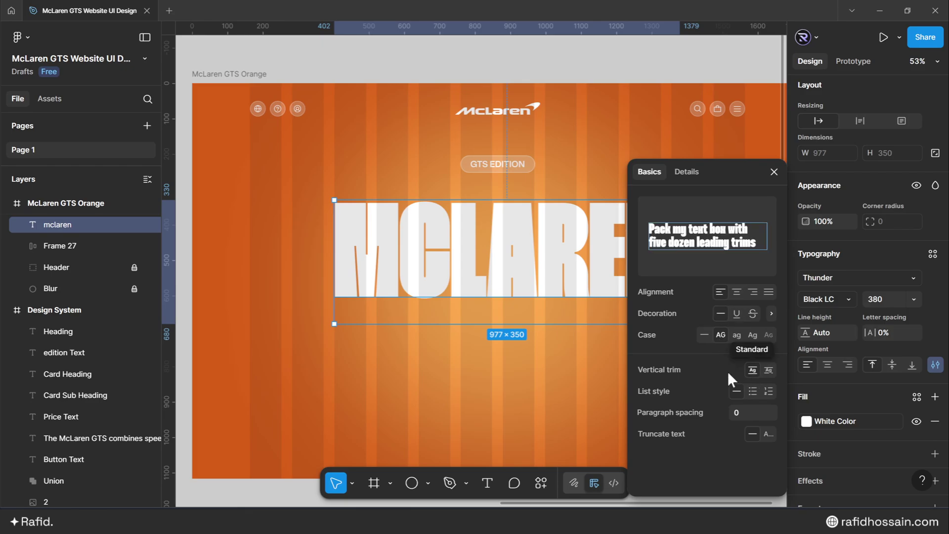
pyautogui.click(769, 370)
pyautogui.click(774, 172)
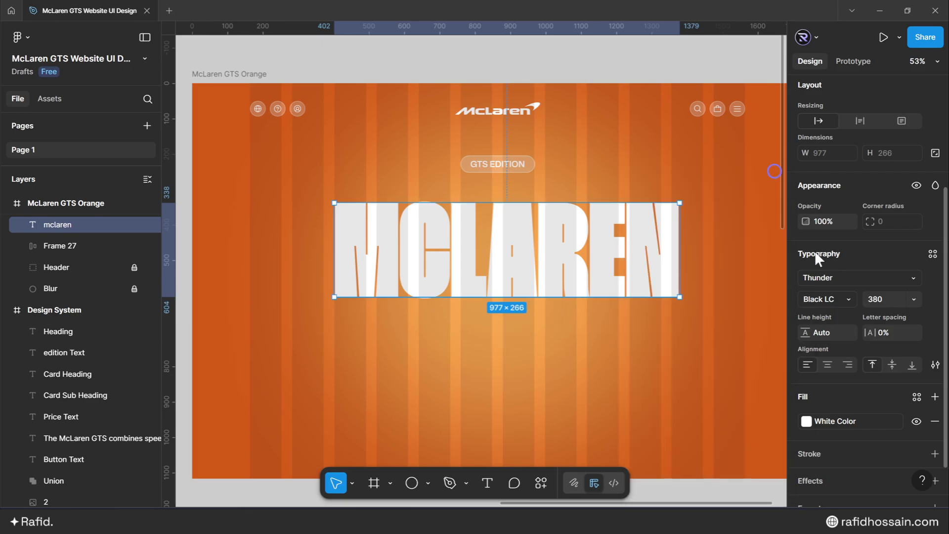
# Centre the MCLAREN text horizontally in the orange frame and move it up to Y 298.
pyautogui.scroll(3, 829, 138)
pyautogui.click(828, 154)
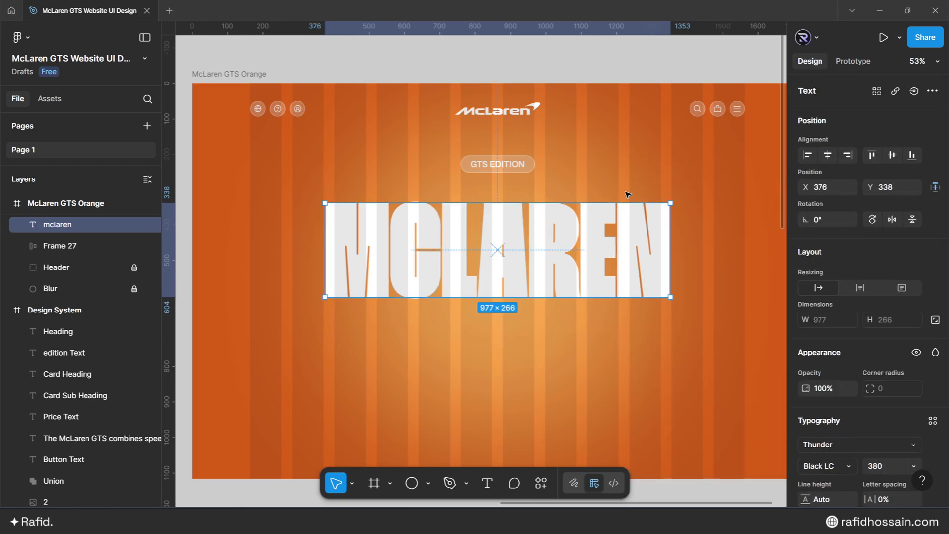
pyautogui.hotkey('shift', 'Up')
pyautogui.hotkey('shift', 'Up')
pyautogui.hotkey('shift', 'Up')
pyautogui.hotkey('shift', 'Up')
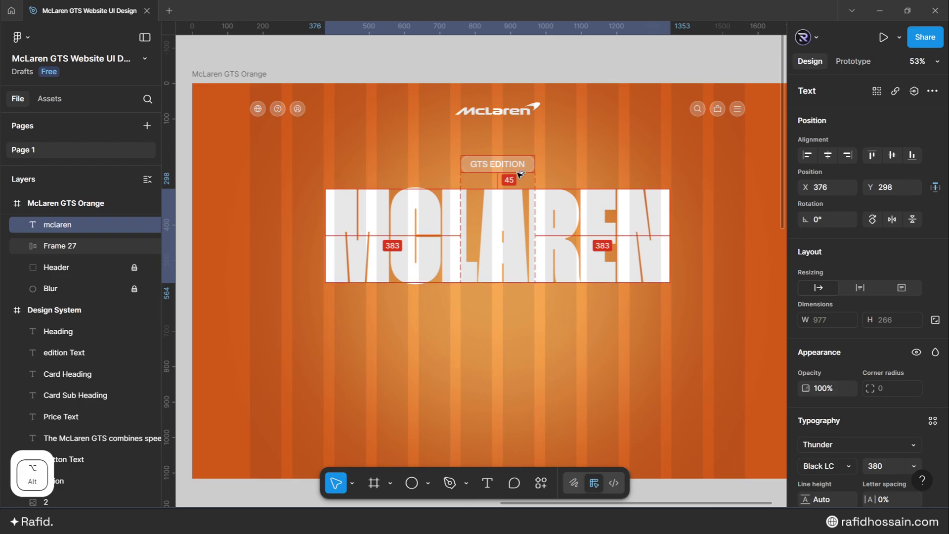
pyautogui.click(488, 325)
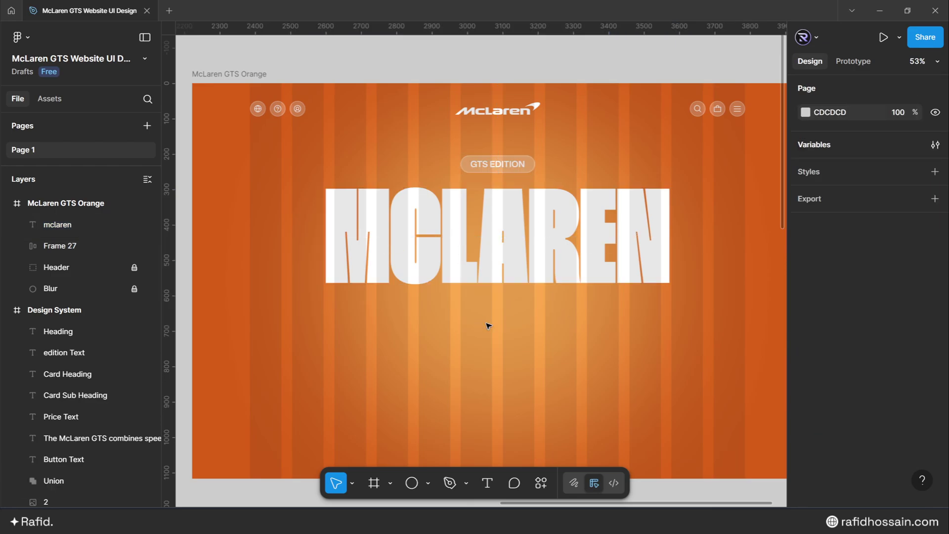
# Duplicate the MCLAREN text twice straight below the original, leaving gaps of 45 between the copies.
pyautogui.click(504, 254)
pyautogui.scroll(-2, 505, 254)
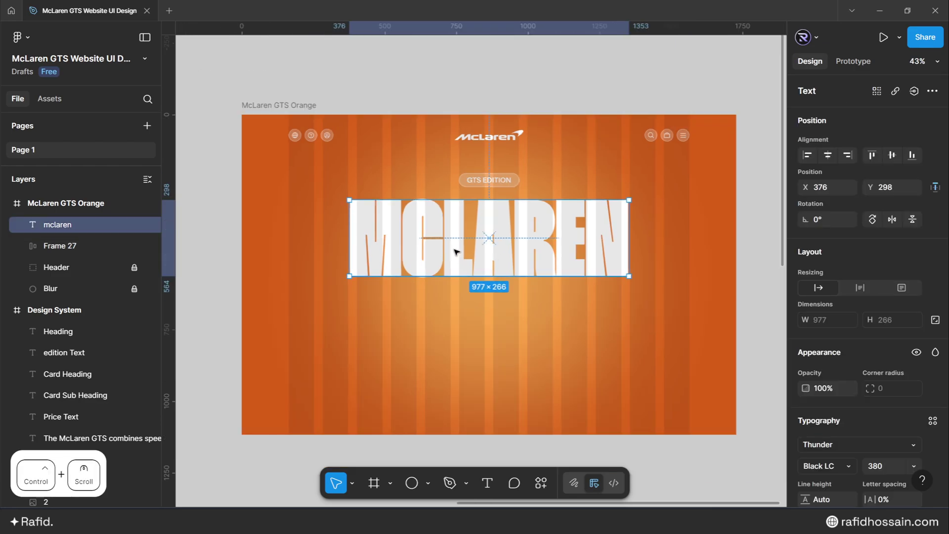
pyautogui.keyDown('alt'); pyautogui.moveTo(505, 254); pyautogui.dragTo(505, 400); pyautogui.keyUp('alt')
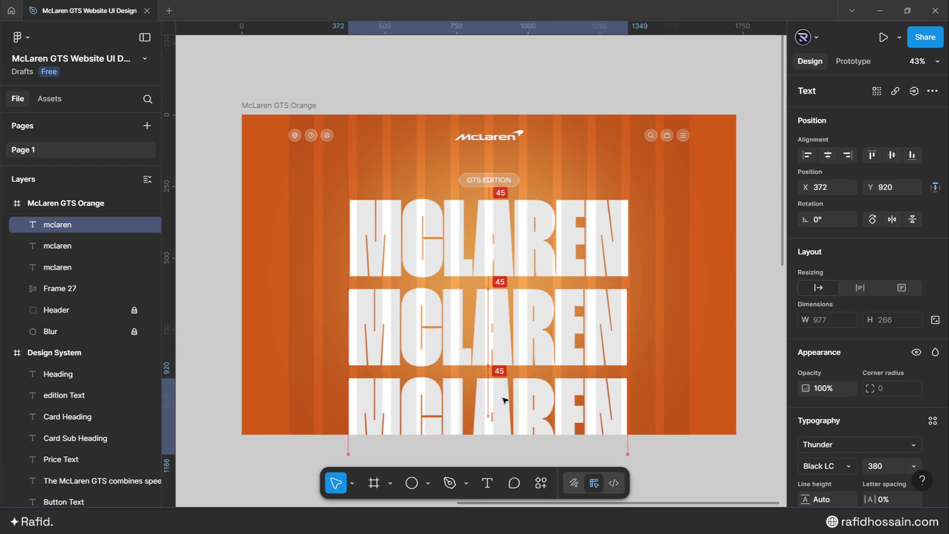
# Wrap the three MCLAREN text layers together in a new frame.
pyautogui.keyDown('shift'); pyautogui.click(498, 344); pyautogui.keyUp('shift')
pyautogui.keyDown('shift'); pyautogui.click(483, 251); pyautogui.keyUp('shift')
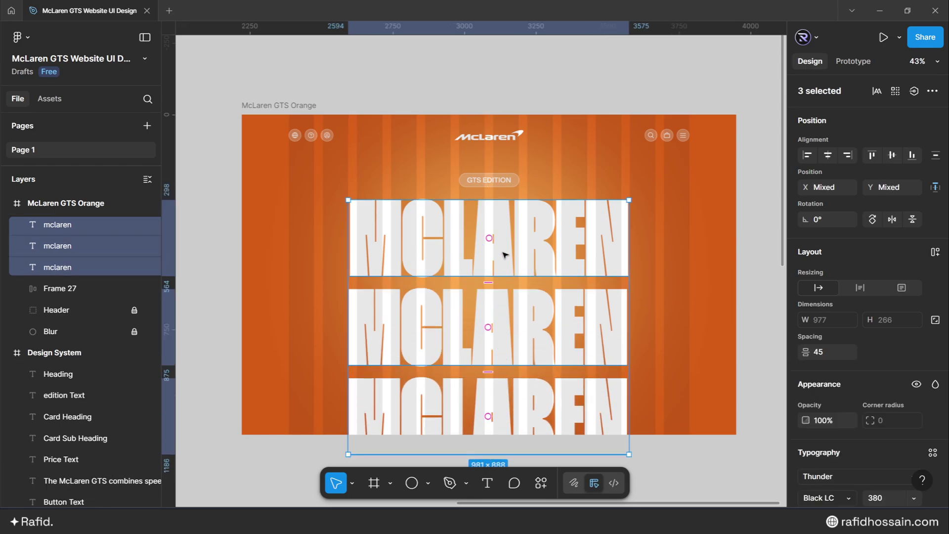
pyautogui.rightClick(504, 255)
pyautogui.click(553, 227)
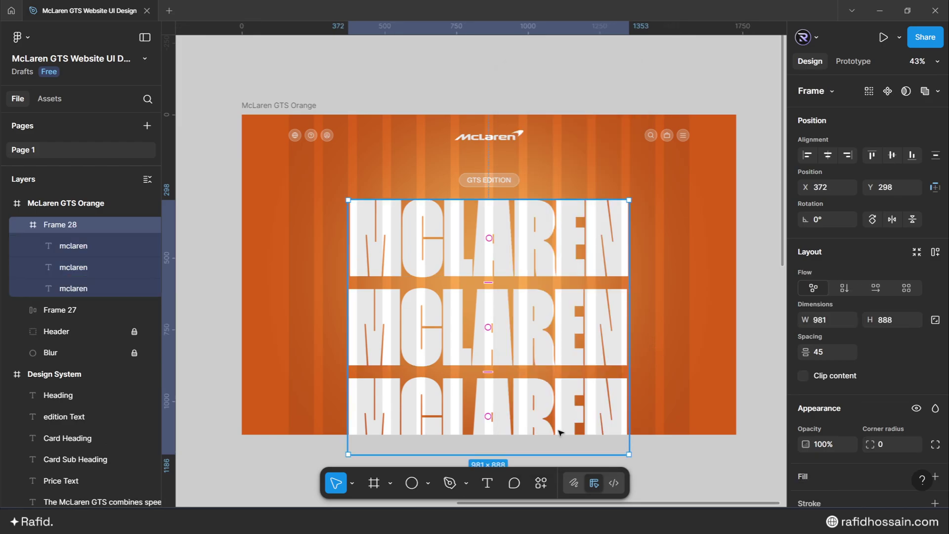
# Crop the text frame around the first MCLAREN line to a height of 290 from Y 288, without scaling the text, and clip its content.
pyautogui.keyDown('ctrl'); pyautogui.moveTo(507, 454); pyautogui.dragTo(505, 280); pyautogui.keyUp('ctrl')
pyautogui.keyDown('ctrl'); pyautogui.scroll(4, 489, 205); pyautogui.keyUp('ctrl')
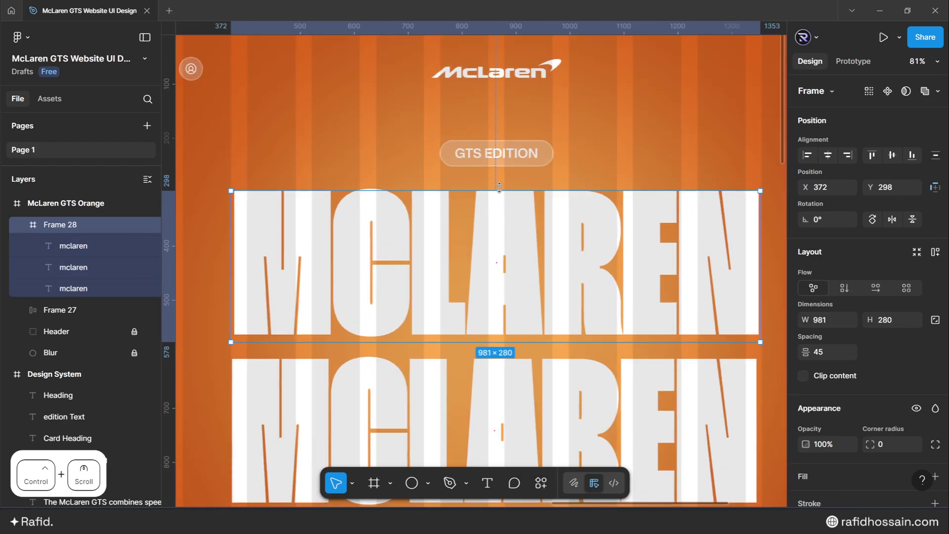
pyautogui.moveTo(500, 187); pyautogui.dragTo(500, 182)
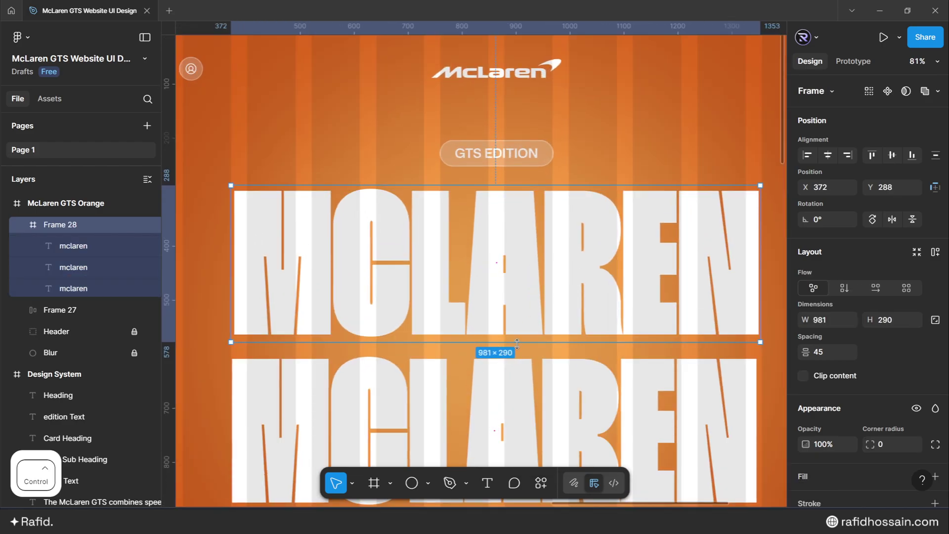
pyautogui.keyDown('ctrl'); pyautogui.moveTo(517, 344); pyautogui.dragTo(516, 344); pyautogui.keyUp('ctrl')
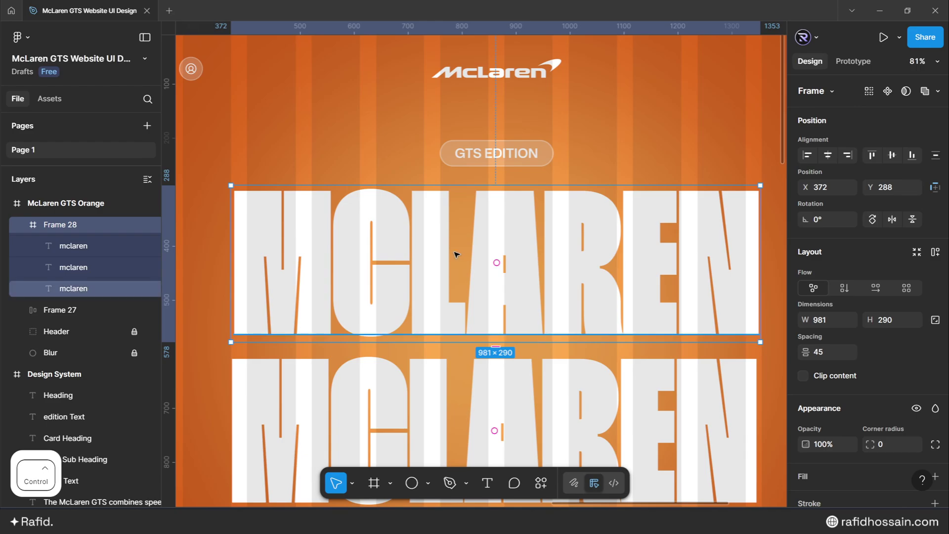
pyautogui.keyDown('ctrl'); pyautogui.scroll(-3, 455, 254); pyautogui.keyUp('ctrl')
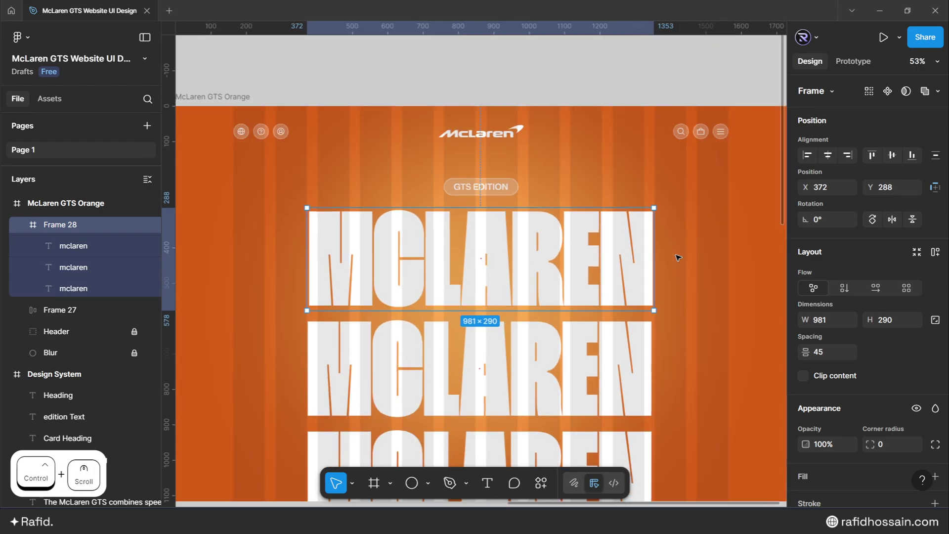
pyautogui.click(803, 376)
# Rename the clipped title frame as McLaren Text.
pyautogui.doubleClick(60, 223)
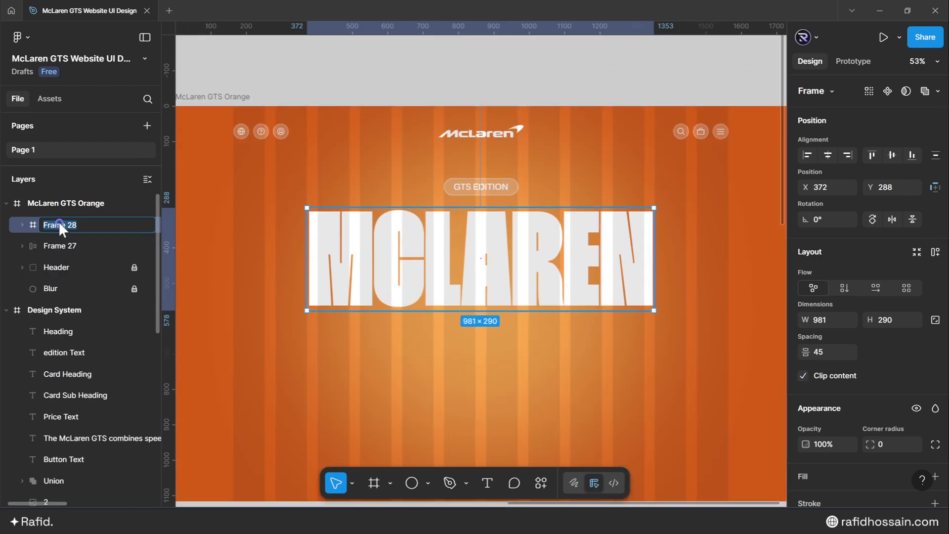
pyautogui.write('McLaren Text')
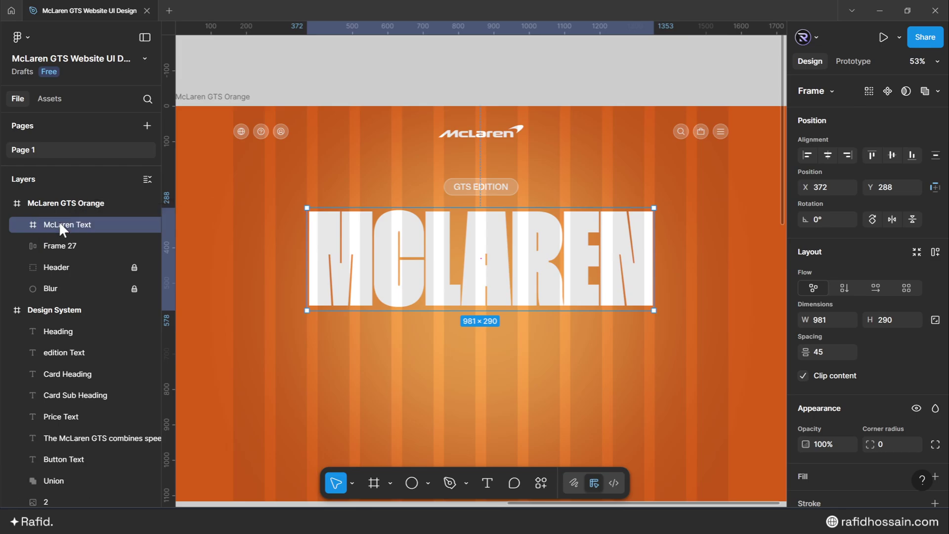
pyautogui.press('Return')
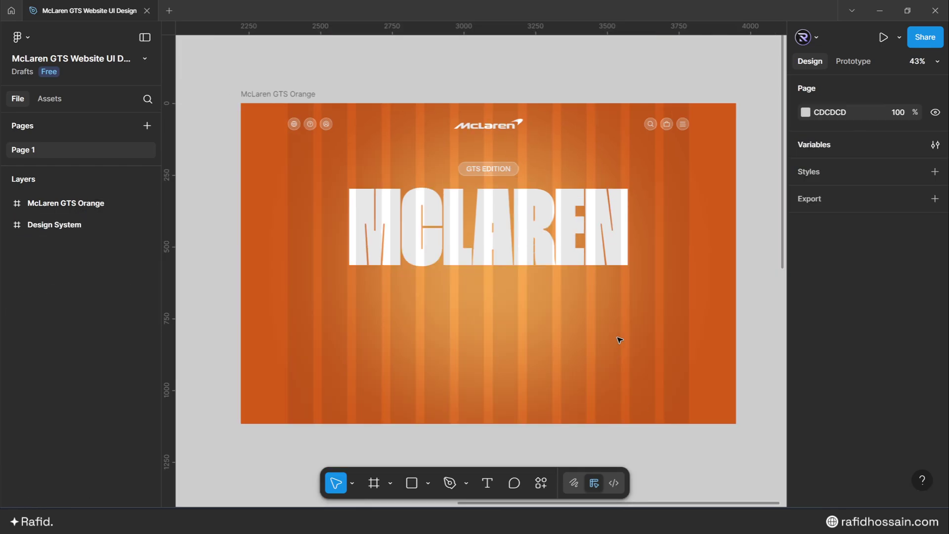
# Copy the orange, blue and yellow car images from the Design System frame onto the canvas below the orange frame.
pyautogui.scroll(-10, 619, 341)
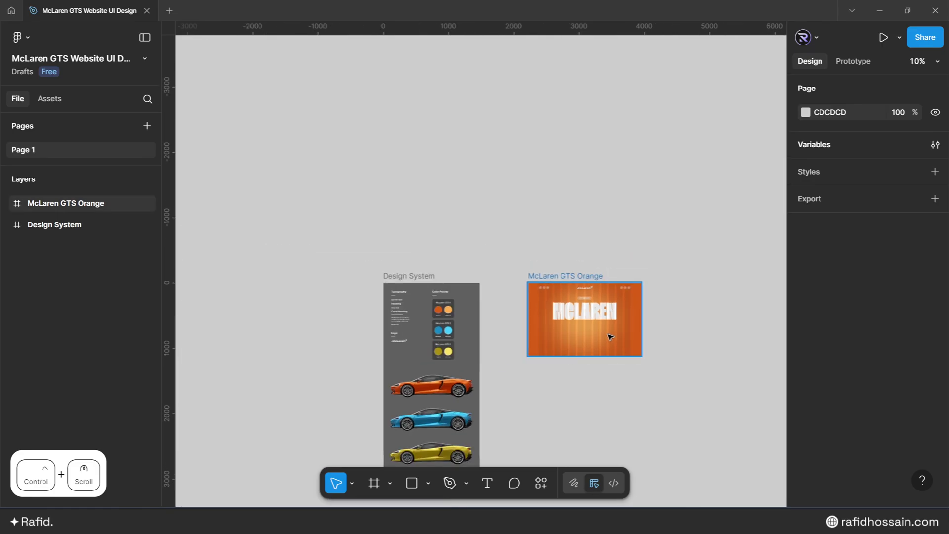
pyautogui.scroll(4, 534, 366)
pyautogui.click(375, 313)
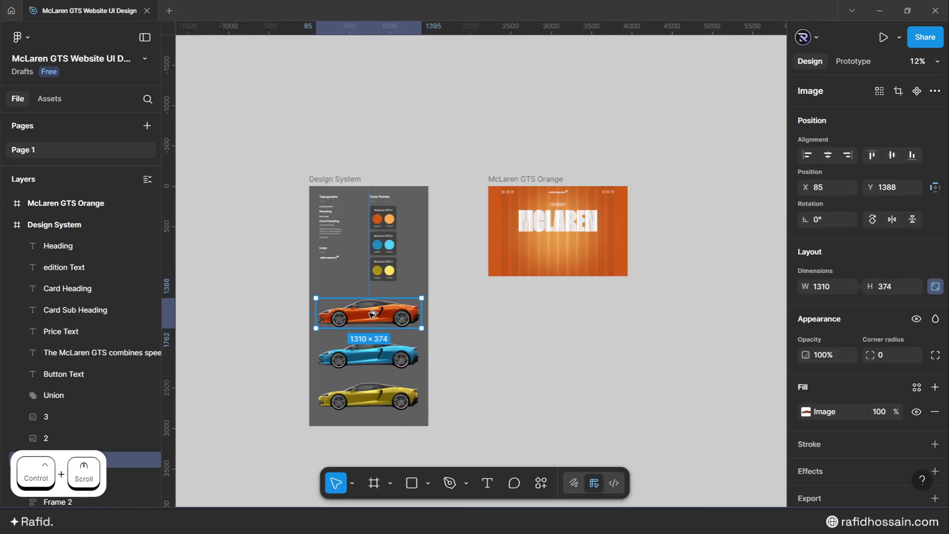
pyautogui.moveTo(374, 313); pyautogui.dragTo(573, 321)
pyautogui.moveTo(339, 356); pyautogui.dragTo(565, 377)
pyautogui.click(368, 398)
pyautogui.moveTo(369, 398); pyautogui.dragTo(601, 432)
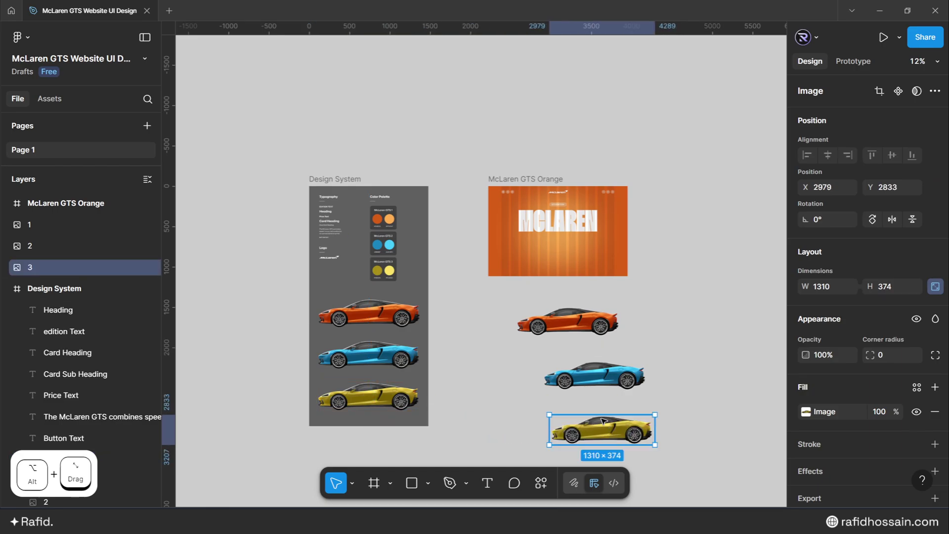
# Line up the copied orange, blue and yellow cars in one row below the orange frame with a spacing of 450.
pyautogui.scroll(2, 570, 369)
pyautogui.scroll(2, 570, 370)
pyautogui.click(369, 337)
pyautogui.moveTo(369, 337); pyautogui.dragTo(536, 253)
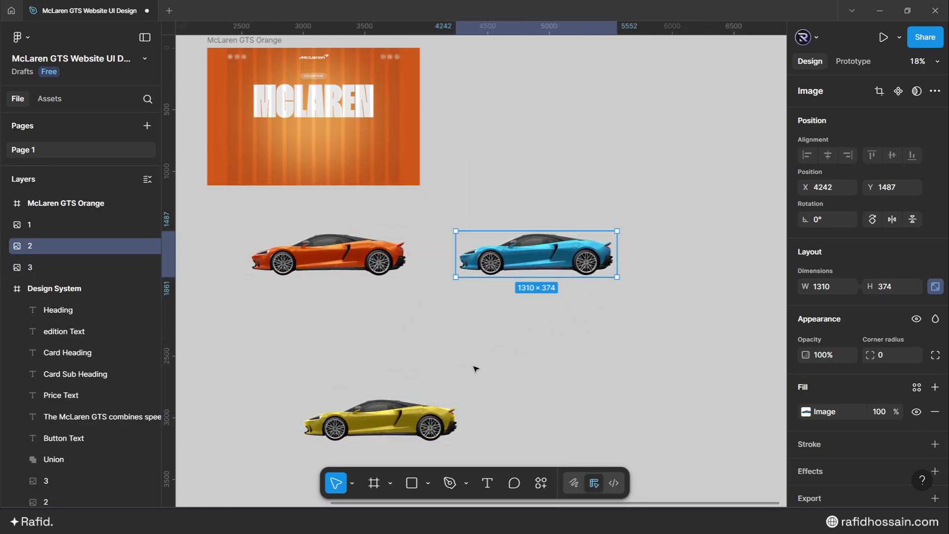
pyautogui.moveTo(413, 406); pyautogui.dragTo(725, 254)
pyautogui.scroll(-2, 725, 254)
pyautogui.hscroll(2, 725, 254)
pyautogui.moveTo(572, 255); pyautogui.dragTo(600, 256)
pyautogui.moveTo(605, 317); pyautogui.dragTo(321, 241)
pyautogui.click(818, 319)
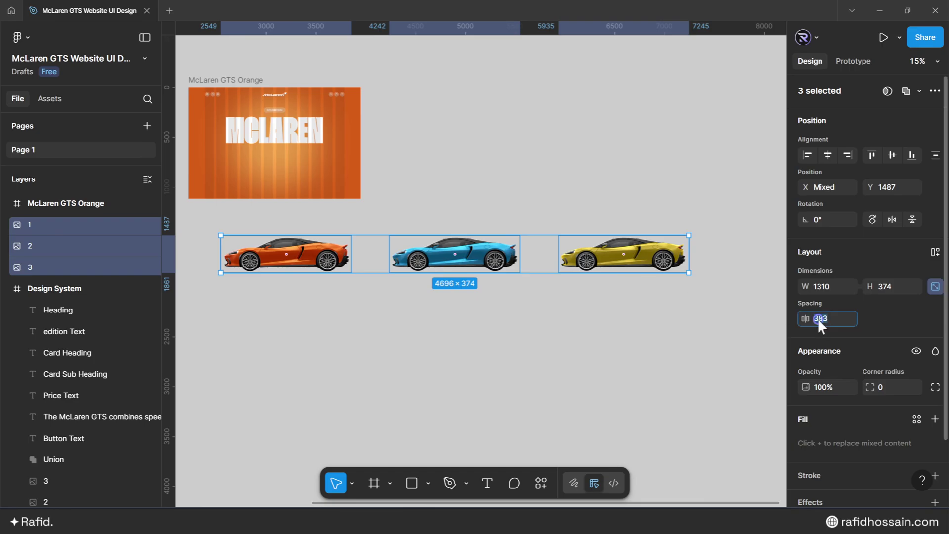
pyautogui.write('450')
pyautogui.press('Return')
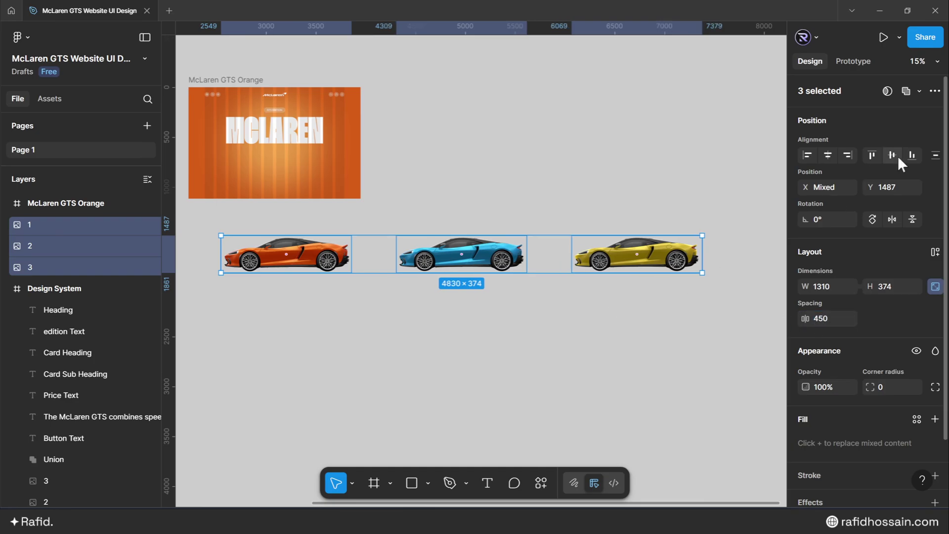
# Wrap the row of three cars in a frame and name it Cars.
pyautogui.rightClick(428, 256)
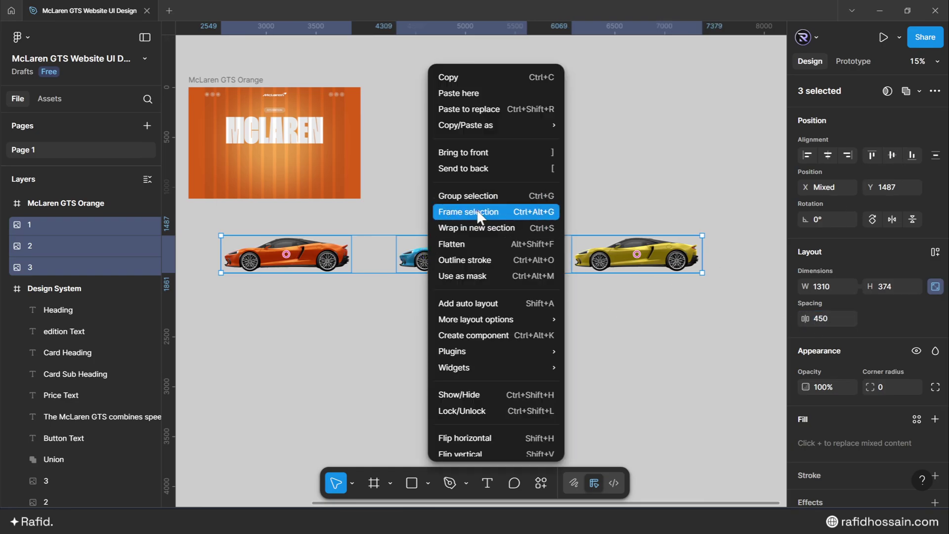
pyautogui.click(476, 210)
pyautogui.scroll(-2, 609, 316)
pyautogui.scroll(2, 424, 293)
pyautogui.write('Cars')
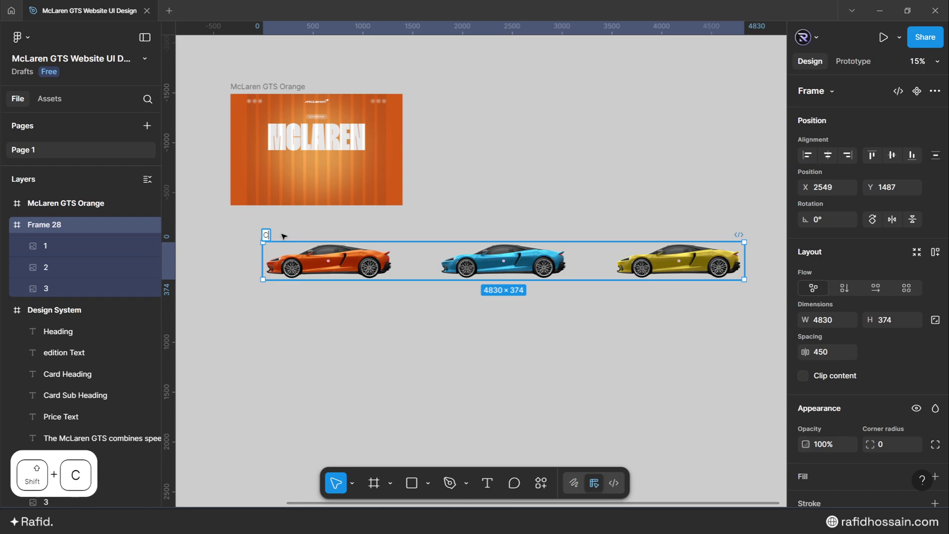
pyautogui.press('Return')
# Narrow the Cars frame to 1310 wide around the orange car and clip its content.
pyautogui.scroll(-1, 486, 270)
pyautogui.moveTo(698, 259); pyautogui.dragTo(418, 259)
pyautogui.scroll(3, 432, 254)
pyautogui.scroll(3, 544, 255)
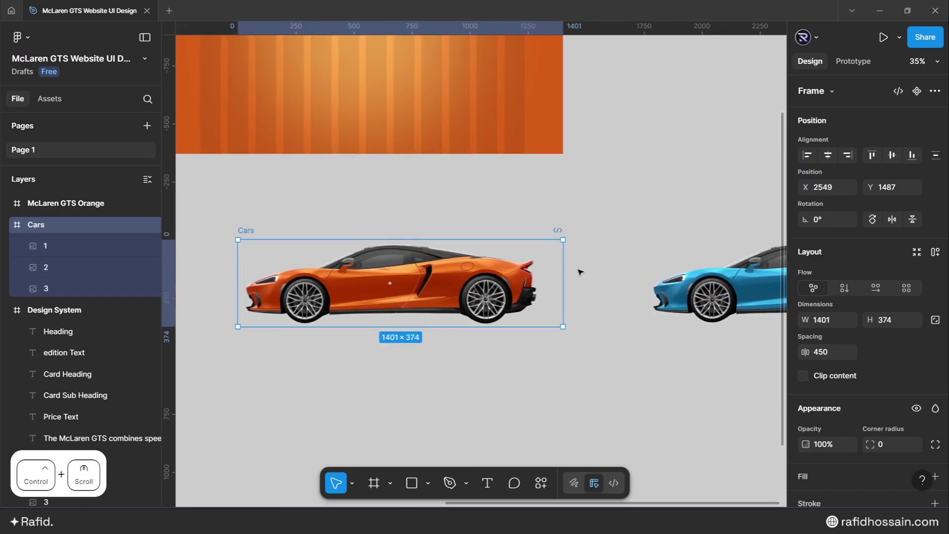
pyautogui.moveTo(570, 270); pyautogui.dragTo(540, 274)
pyautogui.scroll(-4, 483, 276)
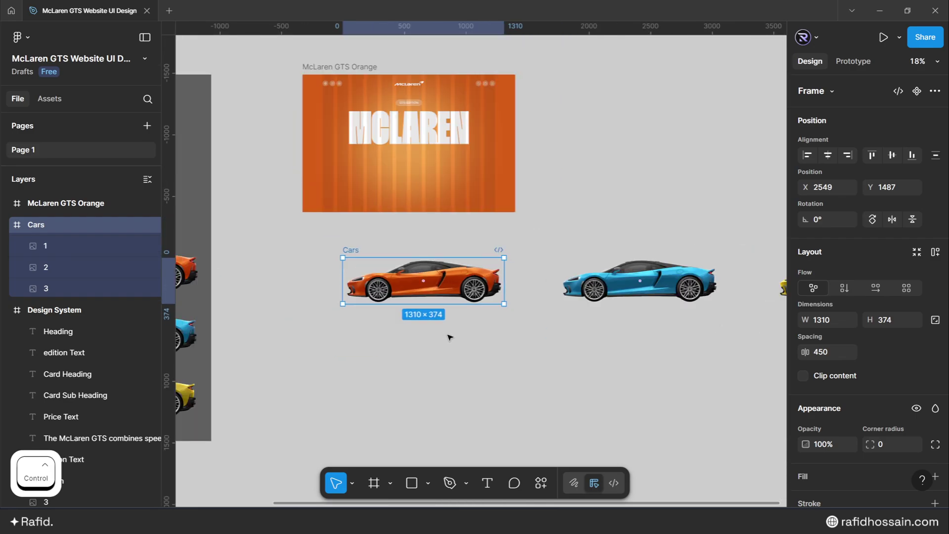
pyautogui.click(803, 375)
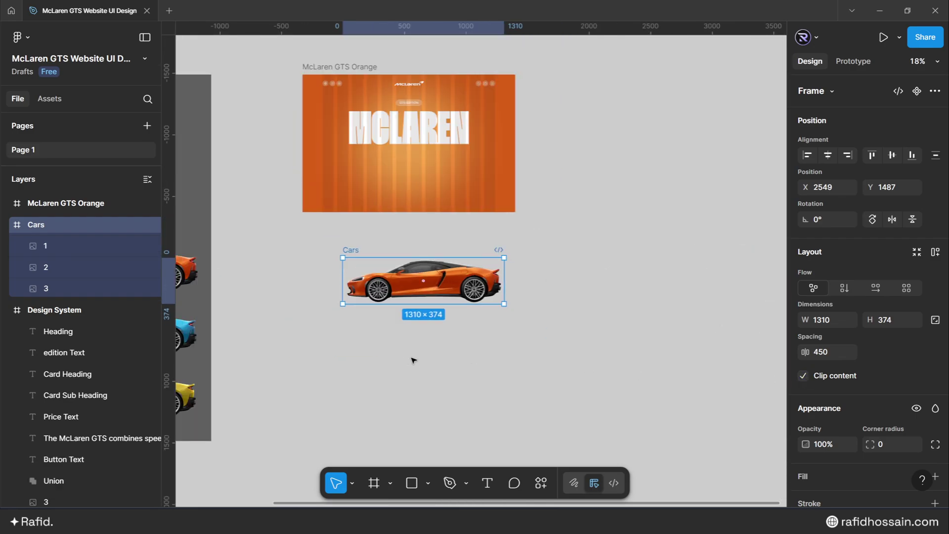
# Move the Cars frame into the McLaren GTS Orange frame over the MCLAREN title and centre it horizontally.
pyautogui.click(393, 360)
pyautogui.scroll(-2, 351, 337)
pyautogui.scroll(3, 351, 275)
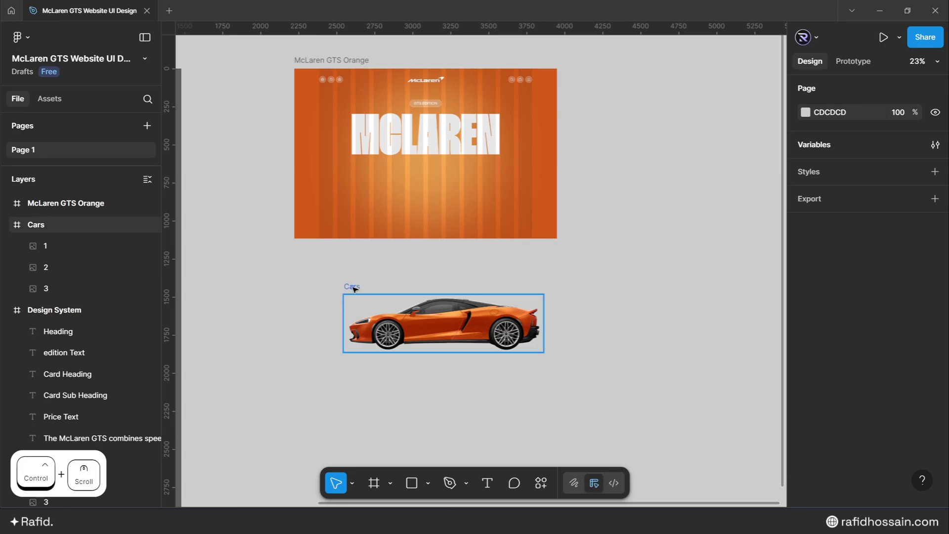
pyautogui.click(354, 290)
pyautogui.moveTo(354, 290); pyautogui.dragTo(353, 133)
pyautogui.scroll(3, 455, 128)
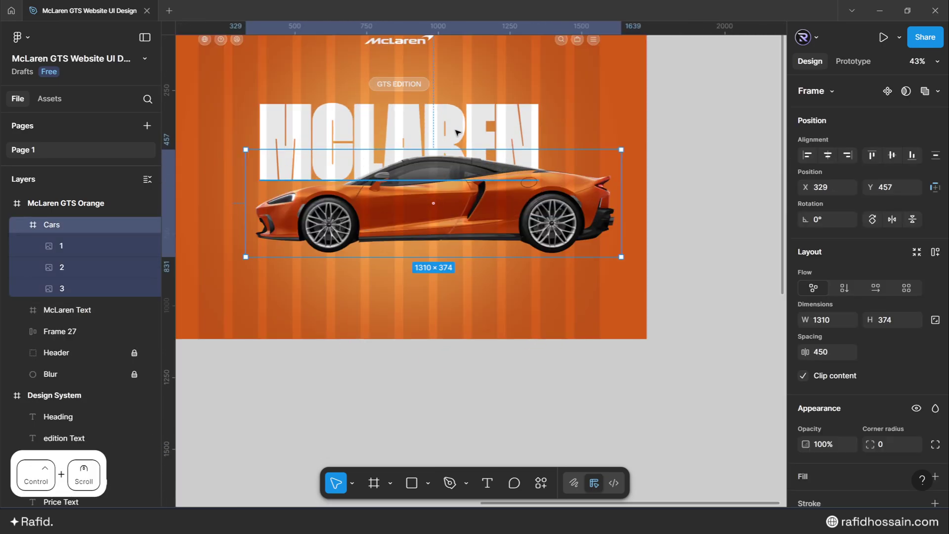
pyautogui.moveTo(484, 198); pyautogui.dragTo(447, 191)
pyautogui.scroll(-1, 513, 216)
pyautogui.click(828, 155)
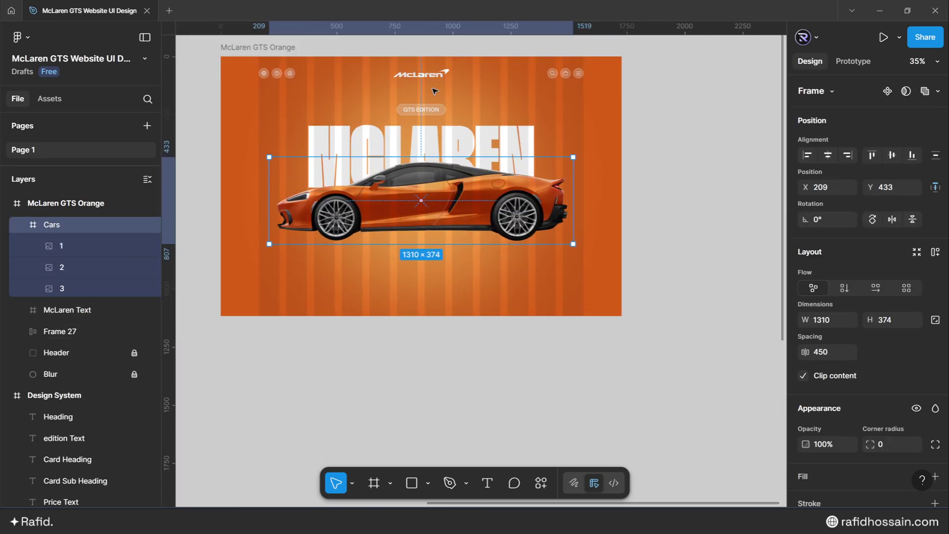
# Raise the Cars frame to Y 389 so the car overlaps the lower part of the MCLAREN title.
pyautogui.hotkey('shift', 'Up')
pyautogui.hotkey('shift', 'Up')
pyautogui.hotkey('shift', 'Up')
pyautogui.hotkey('shift', 'Up')
pyautogui.press('Up')
pyautogui.press('Up')
pyautogui.press('Up')
pyautogui.press('Up')
pyautogui.press('Up')
pyautogui.press('Up')
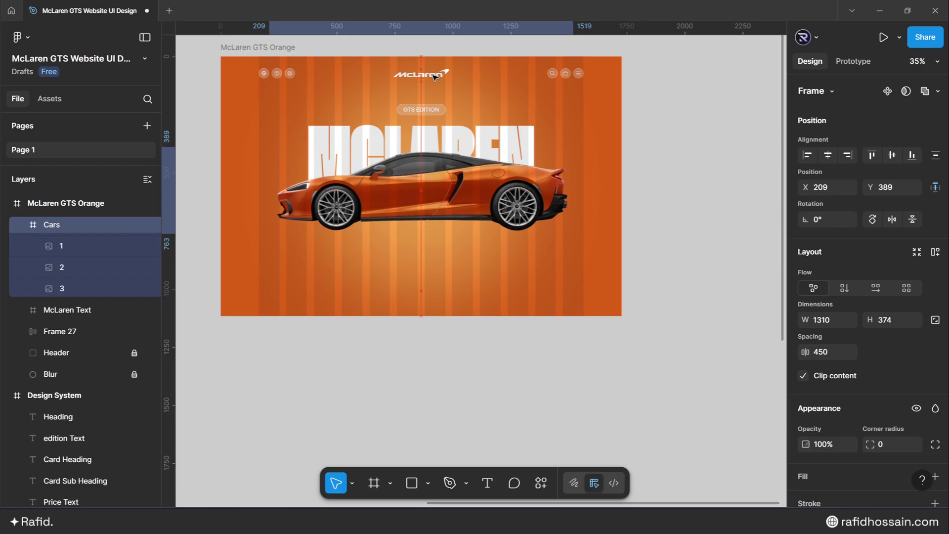
pyautogui.press('Down')
pyautogui.press('Down')
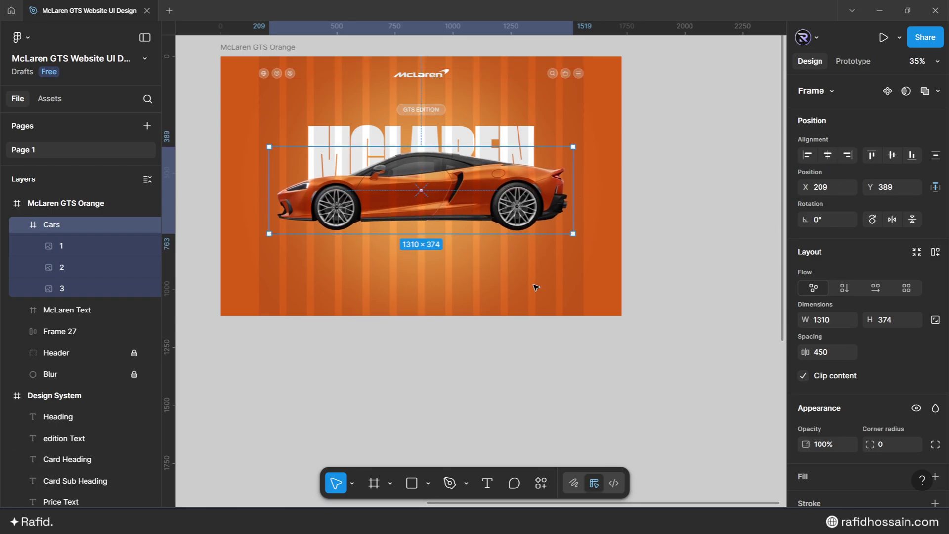
# Draw a flat ellipse about 1174 × 134 just beneath the car in the orange frame.
pyautogui.keyDown('ctrl'); pyautogui.scroll(-2, 511, 267); pyautogui.keyUp('ctrl')
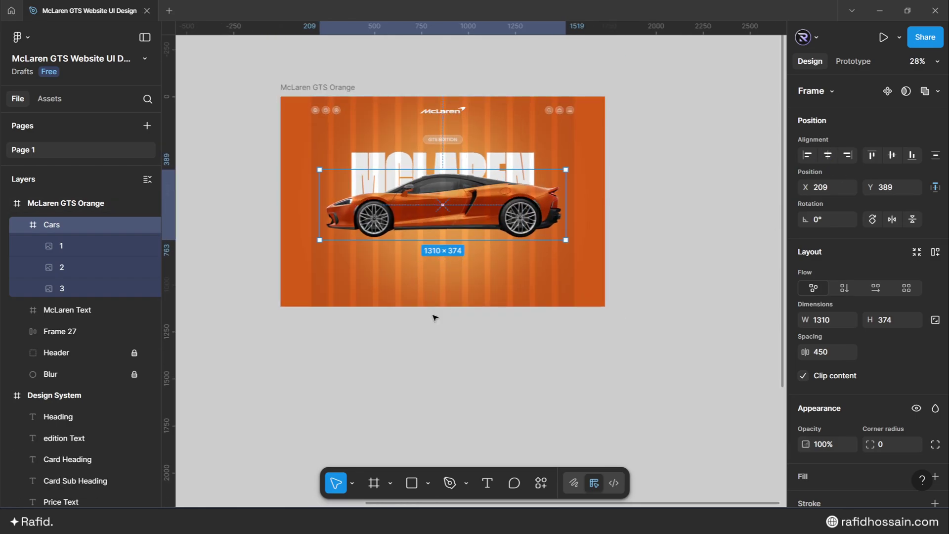
pyautogui.click(435, 318)
pyautogui.keyDown('ctrl'); pyautogui.scroll(2, 448, 318); pyautogui.keyUp('ctrl')
pyautogui.press('o')
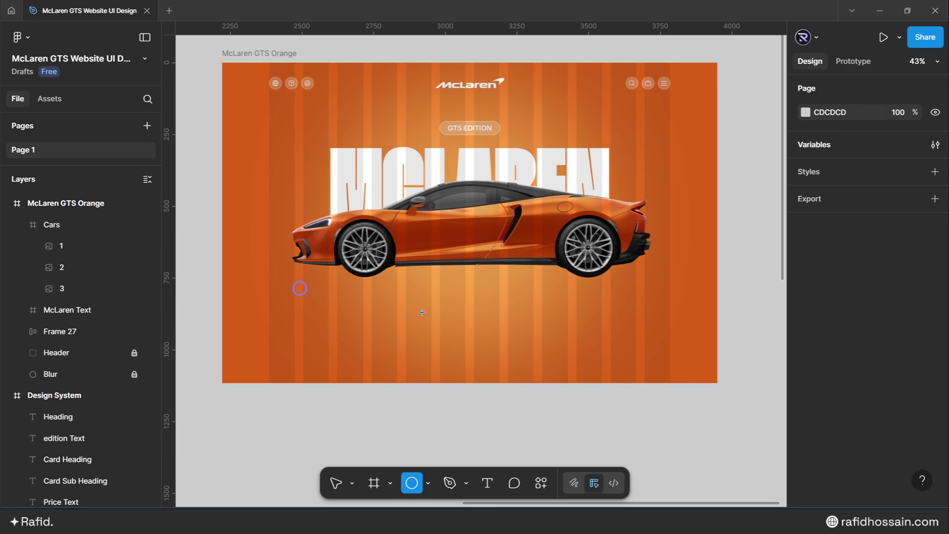
pyautogui.moveTo(300, 288); pyautogui.dragTo(636, 326)
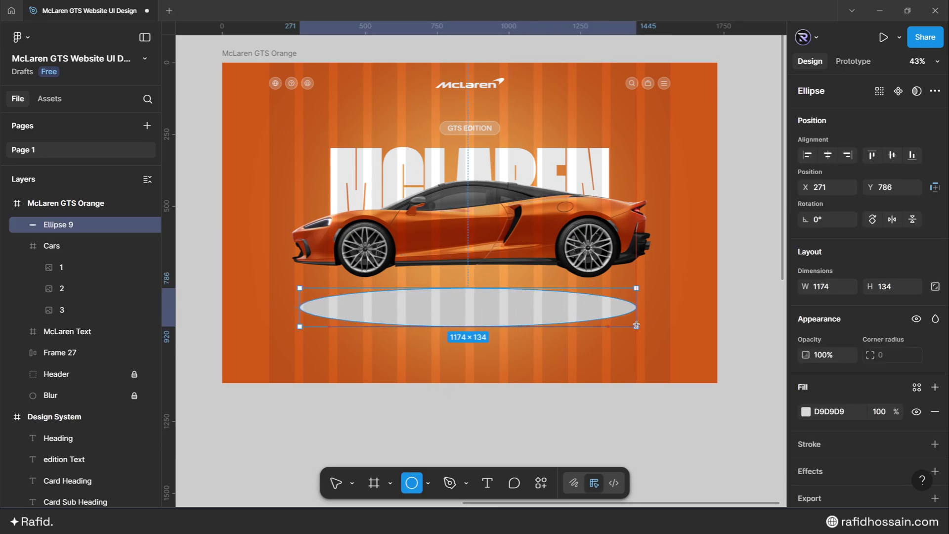
# Resize the flat ellipse beneath the car to 1240 wide and 40 high.
pyautogui.click(823, 288)
pyautogui.write('124')
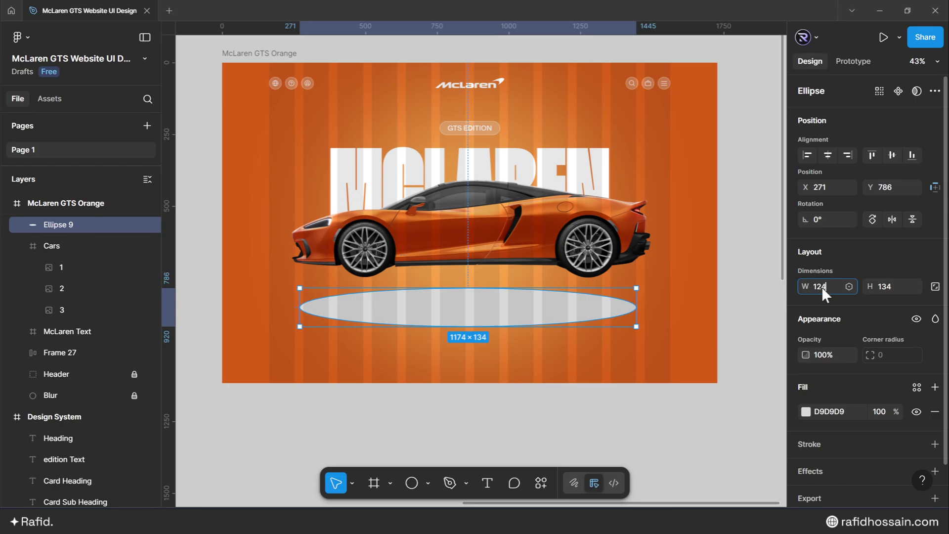
pyautogui.write('0')
pyautogui.press('Return')
pyautogui.click(887, 288)
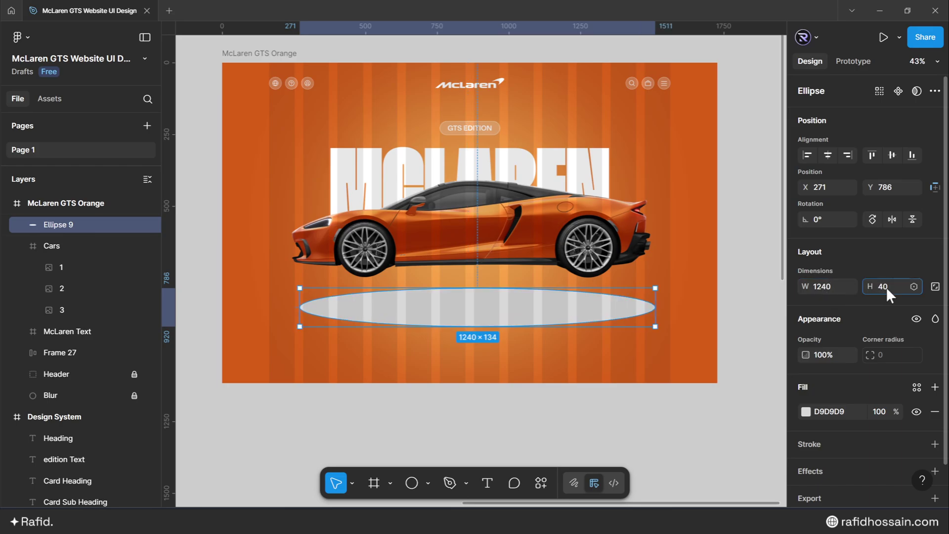
pyautogui.press('Return')
# Change the ellipse's fill colour to black (000000).
pyautogui.click(806, 412)
pyautogui.moveTo(681, 266); pyautogui.dragTo(585, 398)
pyautogui.click(773, 141)
# Add a uniform layer blur of 50 to the black ellipse.
pyautogui.scroll(-1, 845, 411)
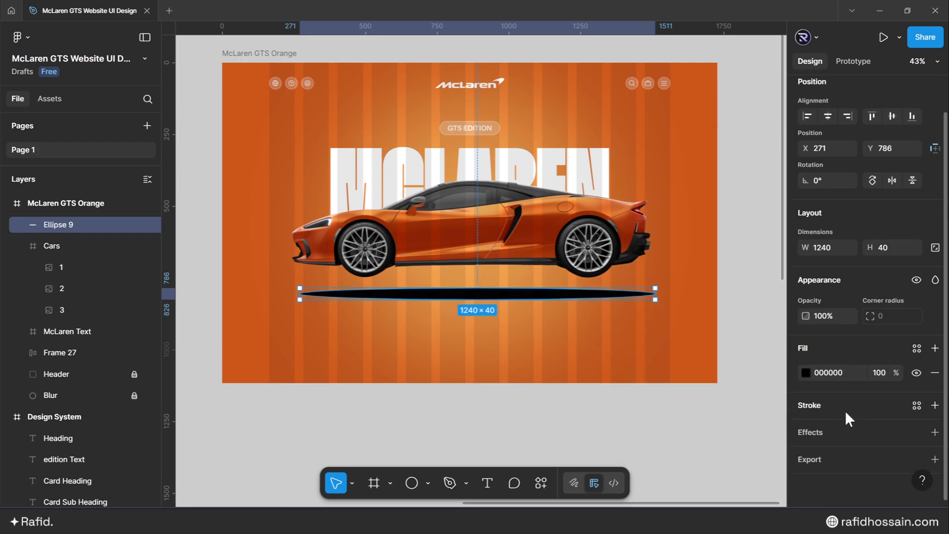
pyautogui.click(935, 432)
pyautogui.click(846, 455)
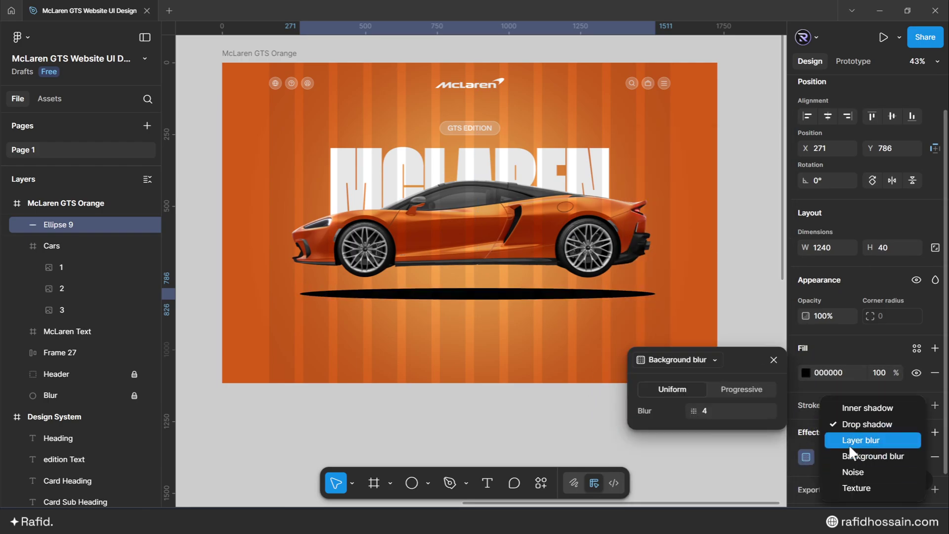
pyautogui.click(849, 439)
pyautogui.click(711, 410)
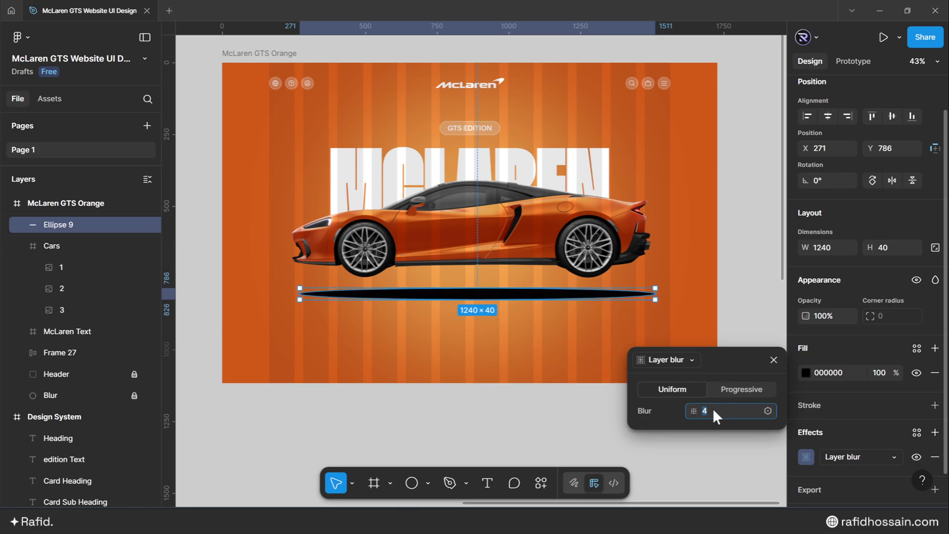
pyautogui.write('50')
pyautogui.press('Return')
pyautogui.click(773, 359)
pyautogui.click(605, 412)
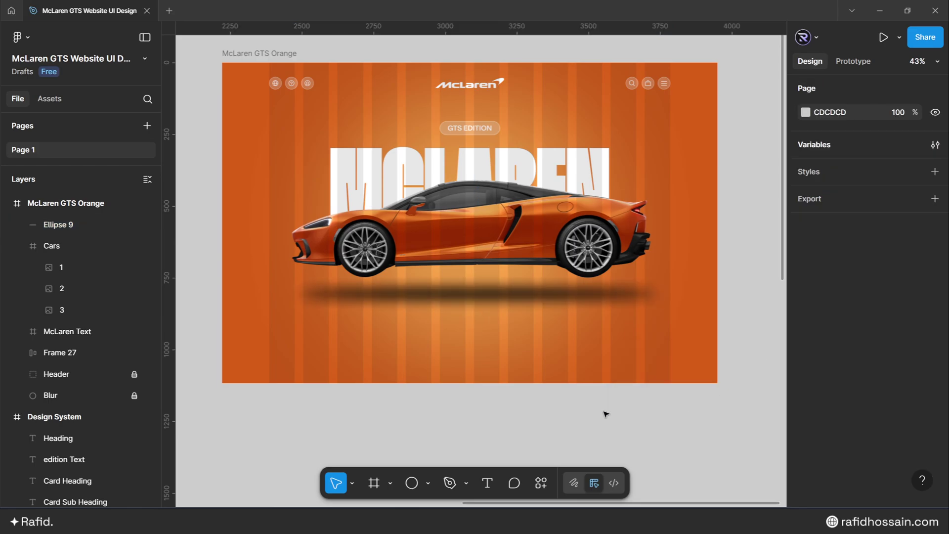
# Centre the blurred ellipse horizontally in the orange frame and raise it to Y 720 under the car's wheels.
pyautogui.click(471, 297)
pyautogui.click(828, 155)
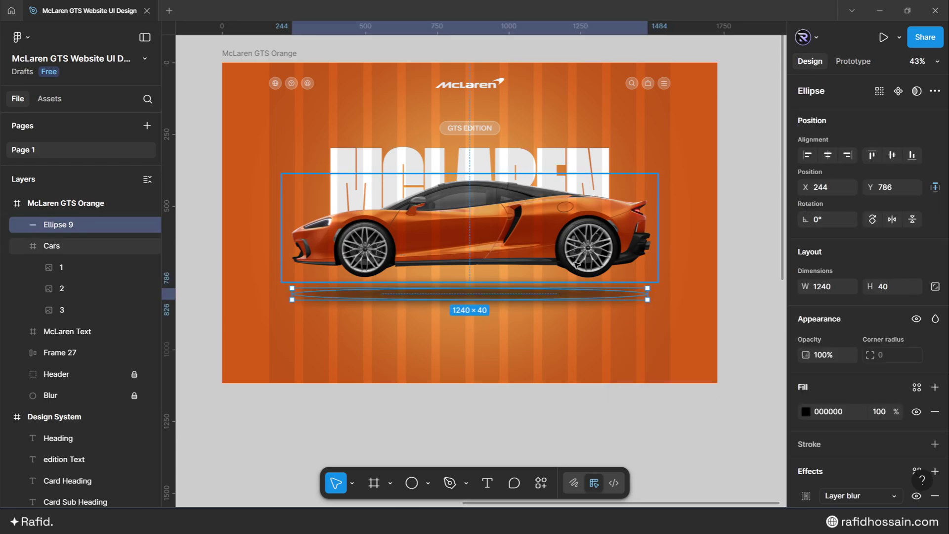
pyautogui.hotkey('shift', 'Up')
pyautogui.hotkey('shift', 'Up')
pyautogui.hotkey('shift', 'Up')
pyautogui.hotkey('shift', 'Up')
pyautogui.hotkey('shift', 'Up')
pyautogui.press('Up')
pyautogui.press('Up')
pyautogui.press('Up')
pyautogui.press('Up')
pyautogui.press('Up')
pyautogui.press('Up')
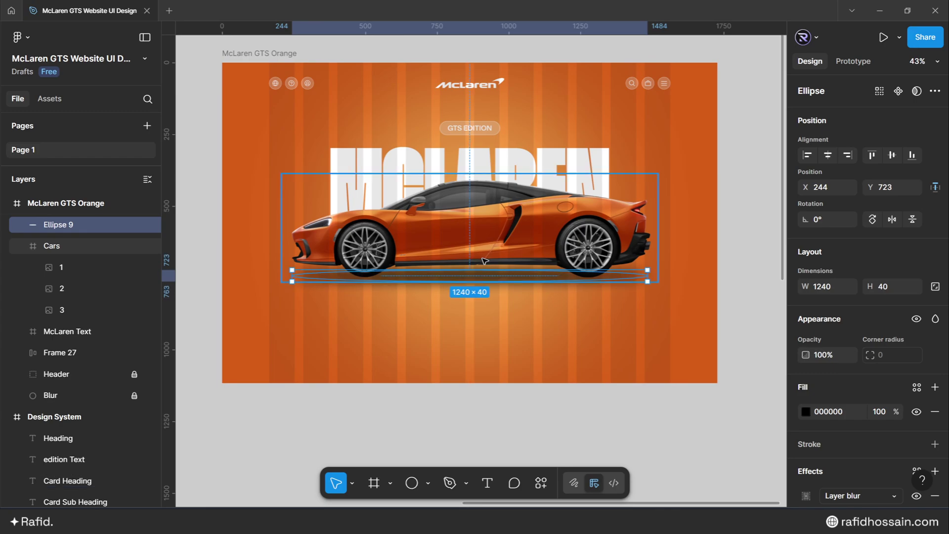
# Collapse the layer list and rename the blurred ellipse layer to Shadow.
pyautogui.hotkey('alt', 'l')
pyautogui.doubleClick(56, 225)
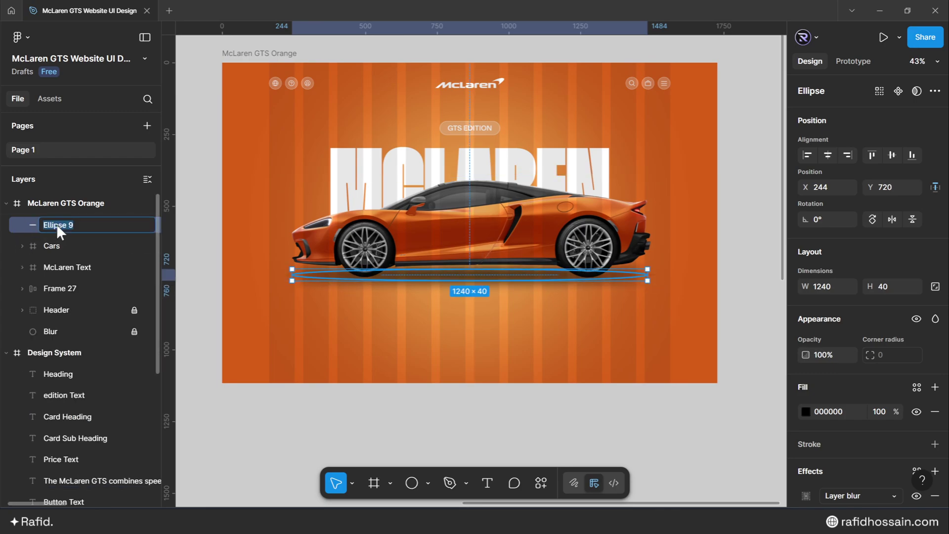
pyautogui.write('Shadow')
pyautogui.press('Return')
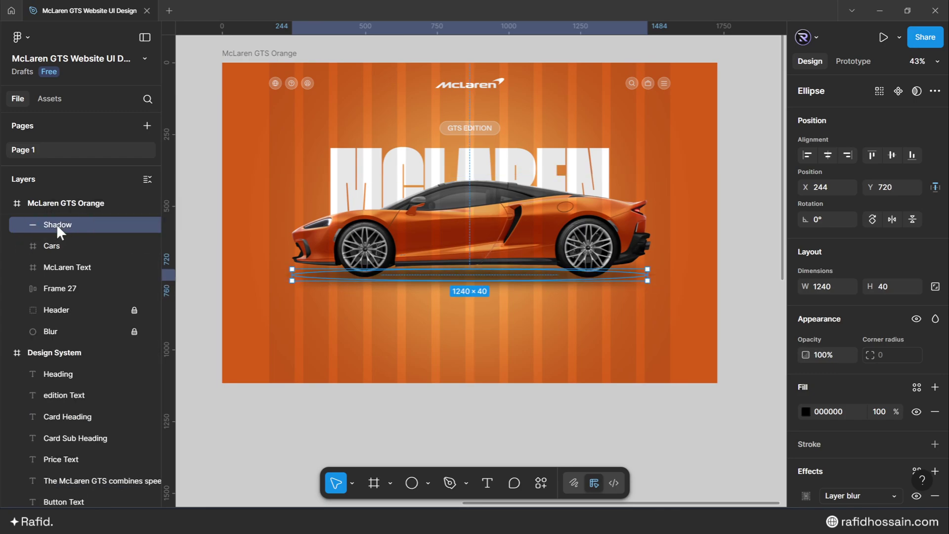
# Reorder the Shadow layer to sit between Frame 27 and Header, and lock it.
pyautogui.moveTo(57, 224); pyautogui.dragTo(117, 287)
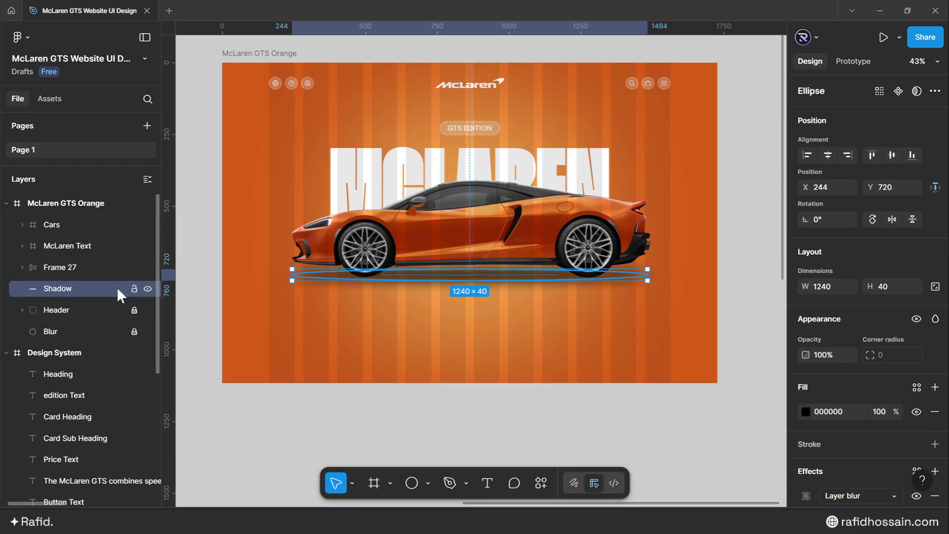
pyautogui.click(135, 289)
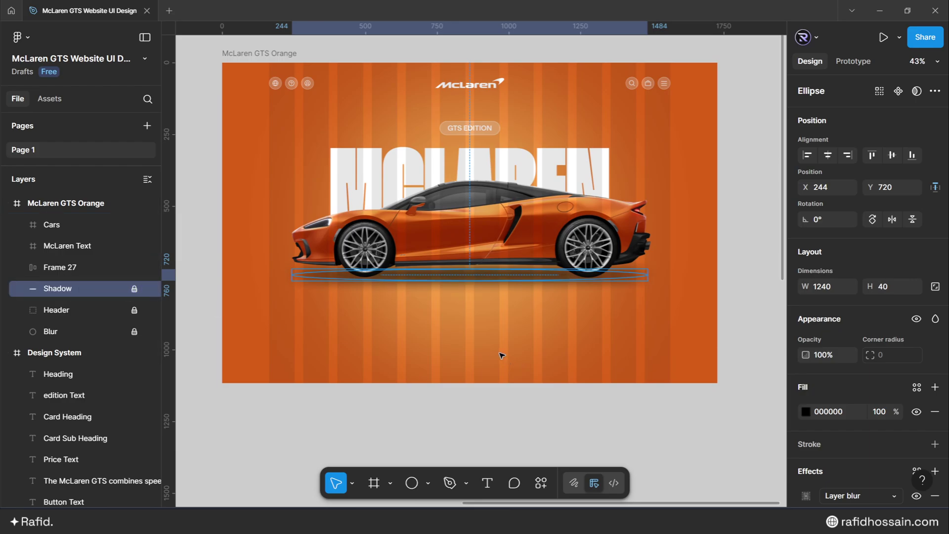
pyautogui.click(502, 356)
# Create a 1400 × 154 ellipse and place it in the orange frame below the car.
pyautogui.scroll(-3, 489, 391)
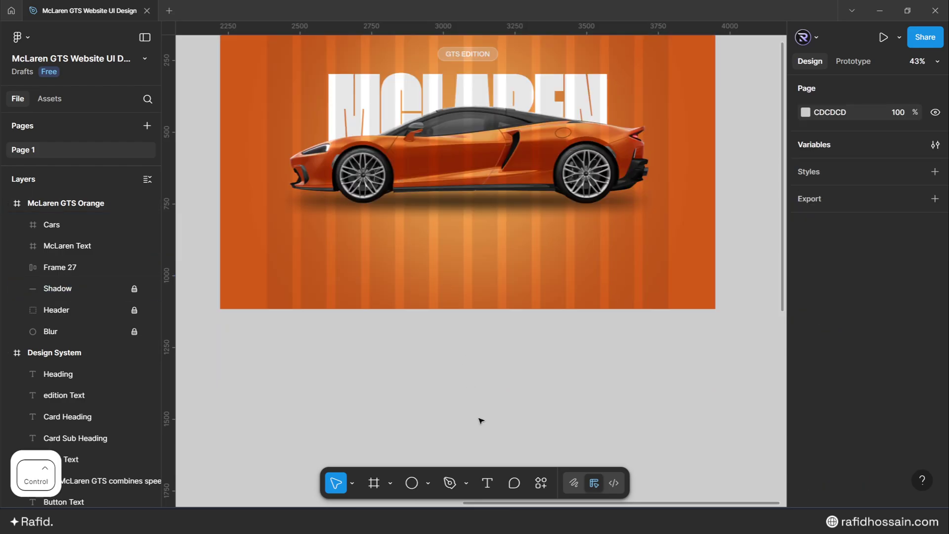
pyautogui.scroll(2, 480, 420)
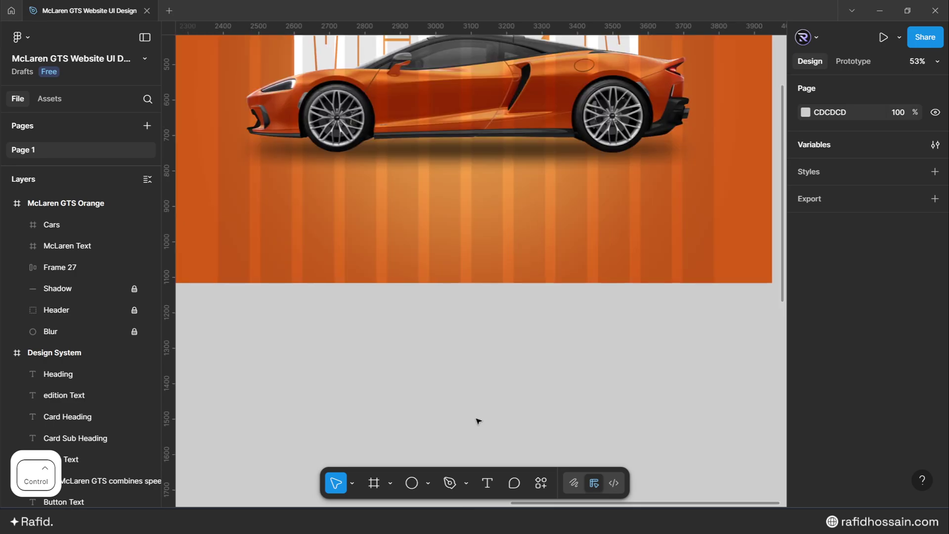
pyautogui.click(410, 482)
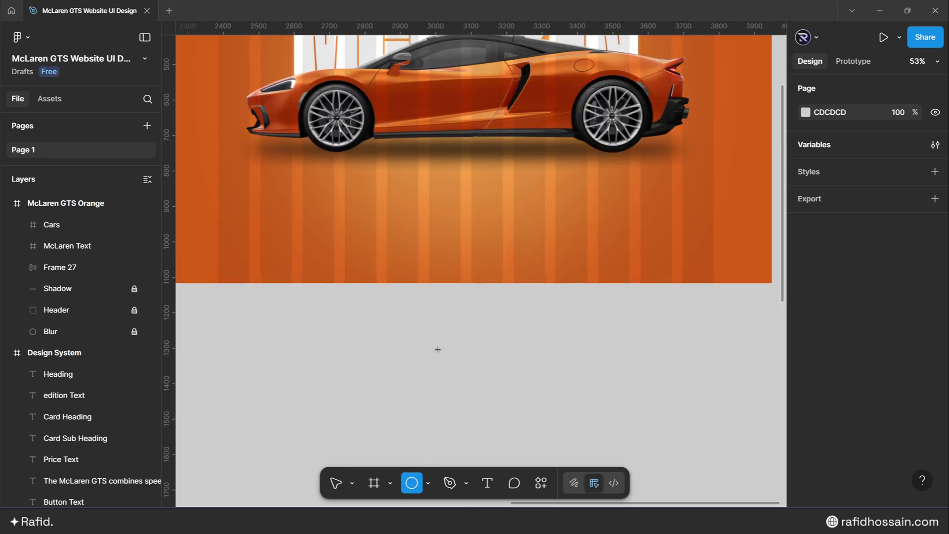
pyautogui.click(413, 349)
pyautogui.click(820, 286)
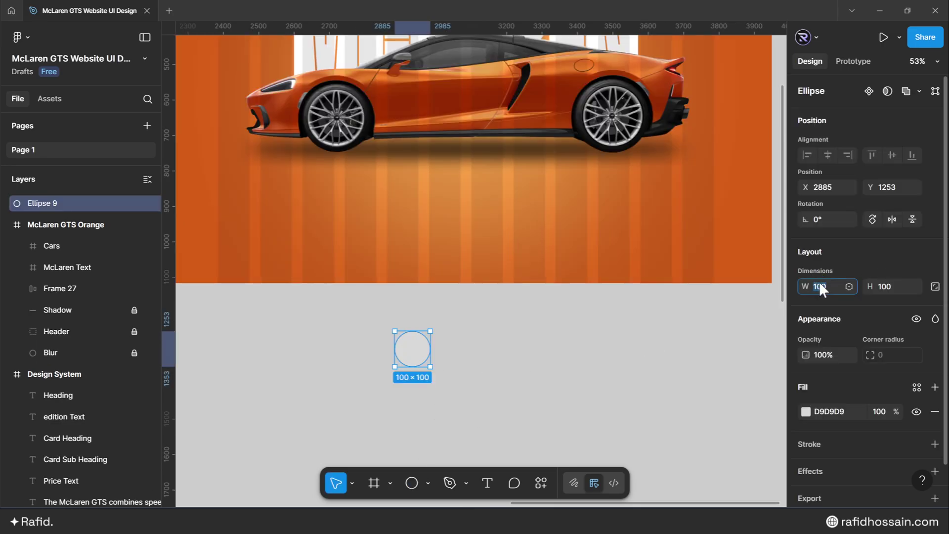
pyautogui.write('1400')
pyautogui.press('Return')
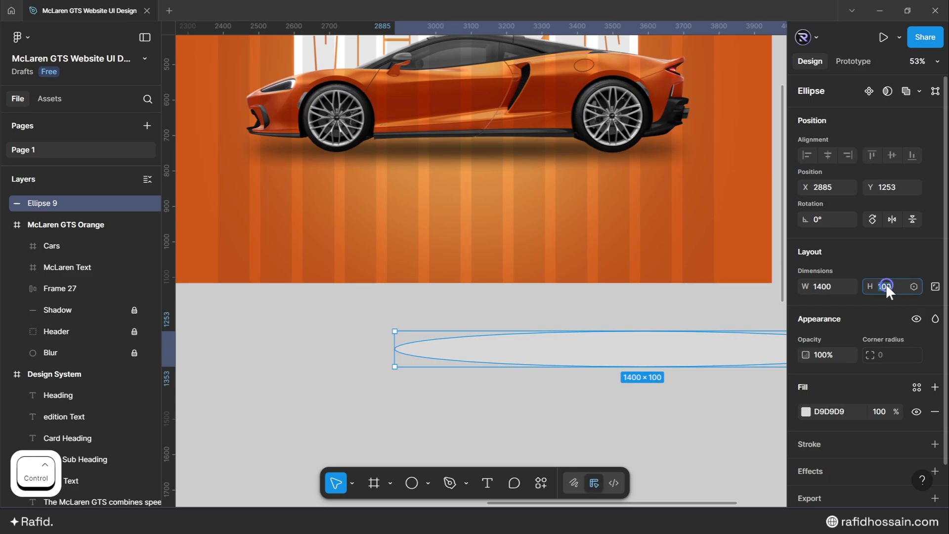
pyautogui.write('15')
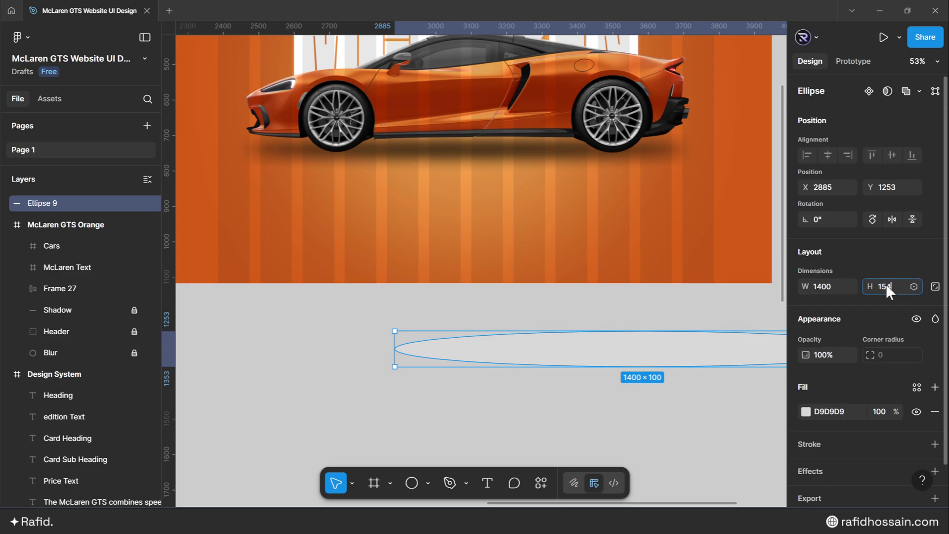
pyautogui.write('4')
pyautogui.press('Return')
pyautogui.keyDown('ctrl'); pyautogui.scroll(-3, 572, 335); pyautogui.keyUp('ctrl')
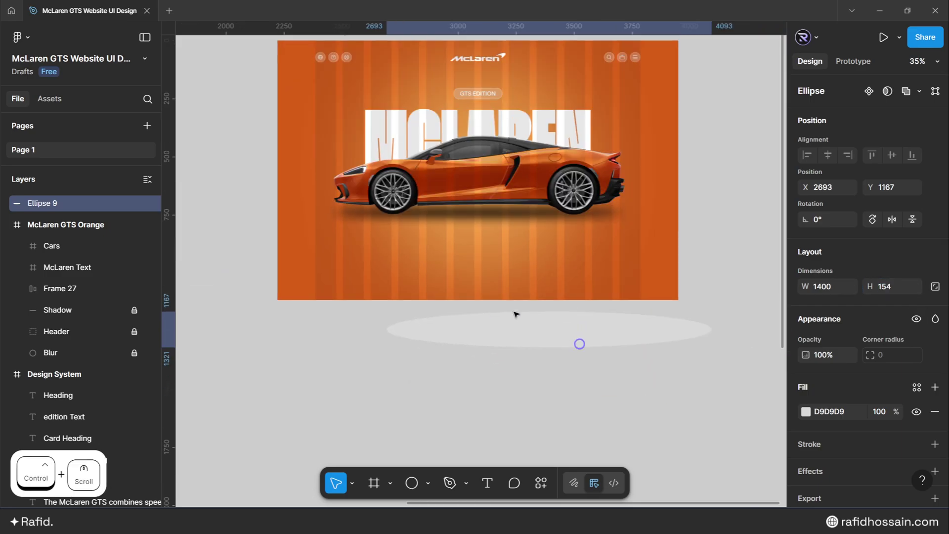
pyautogui.moveTo(515, 314); pyautogui.dragTo(447, 240)
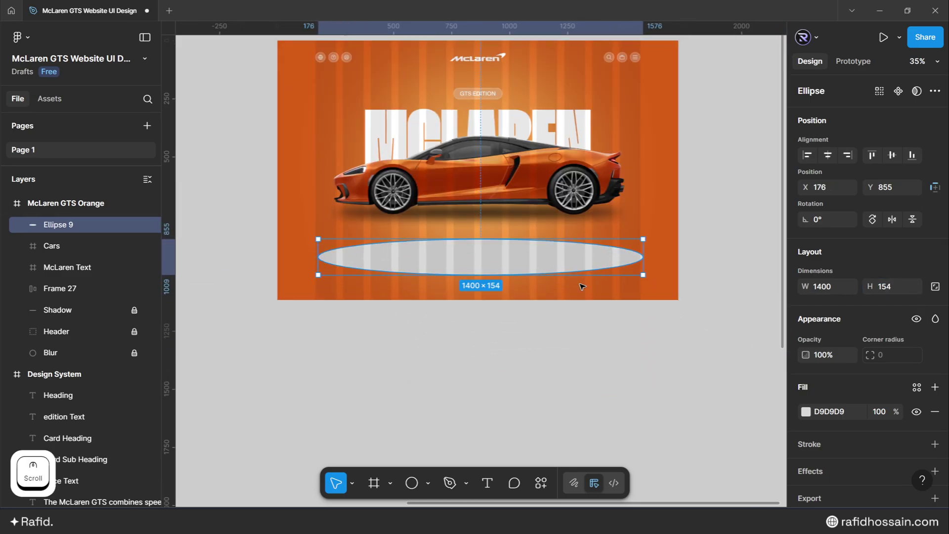
# Replace the new ellipse's fill with an inside stroke of weight 4.
pyautogui.click(934, 442)
pyautogui.click(934, 412)
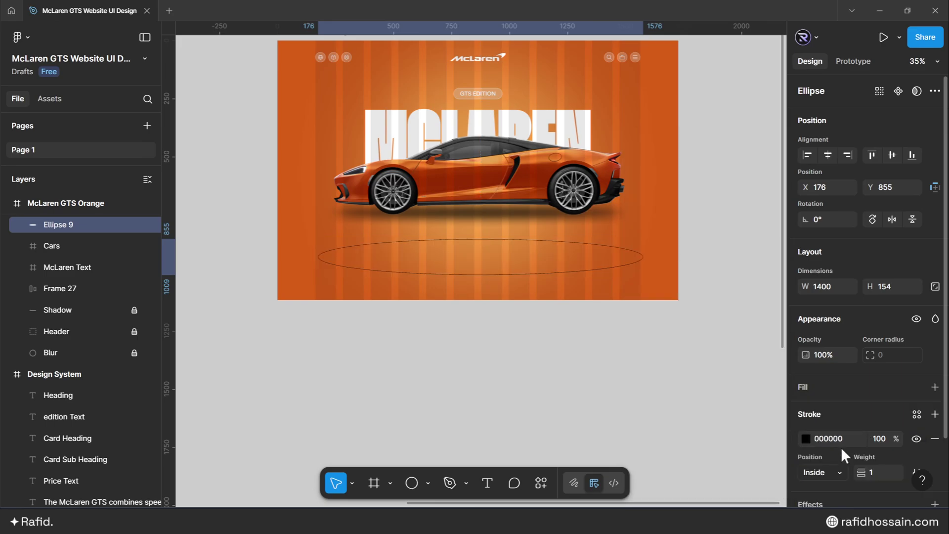
pyautogui.click(878, 467)
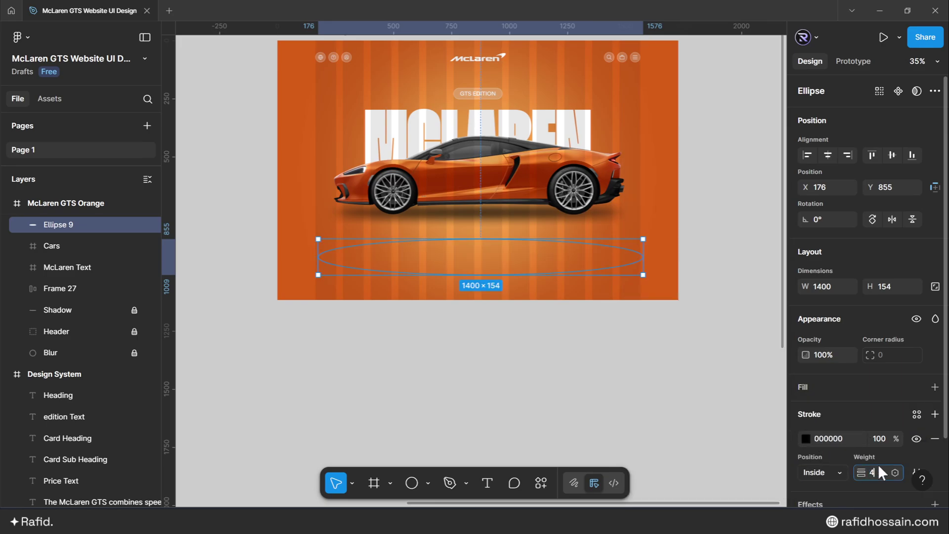
pyautogui.write('4')
pyautogui.press('Return')
# Make the ellipse's stroke a linear gradient running vertically from its upper edge to its lower edge.
pyautogui.click(806, 439)
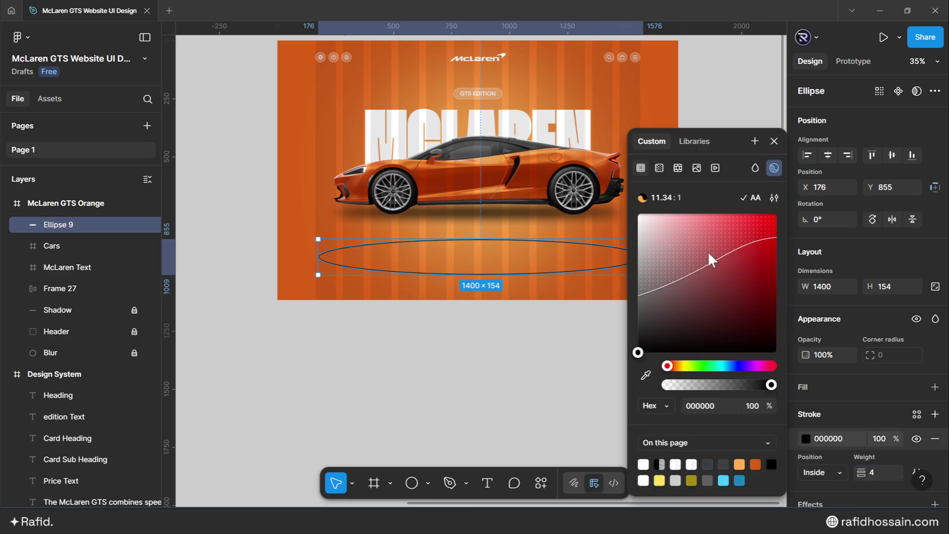
pyautogui.click(660, 167)
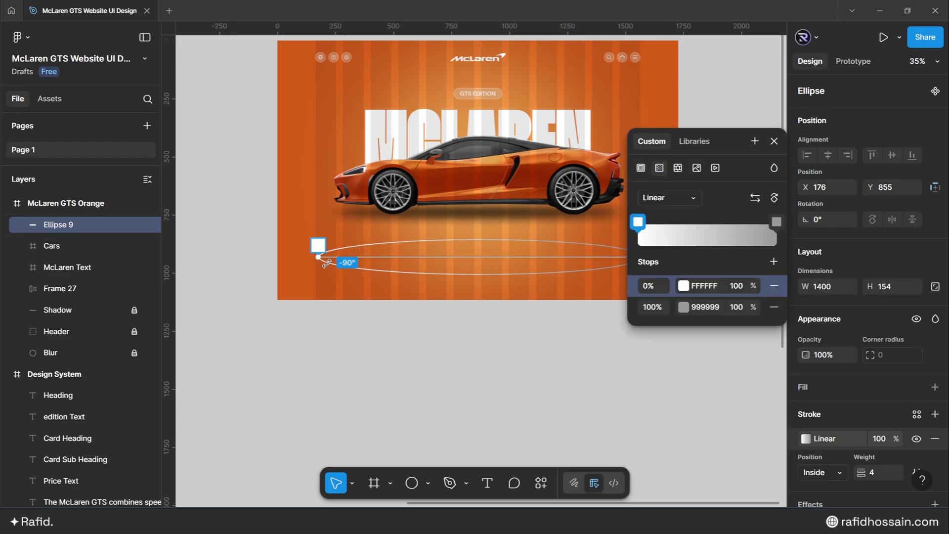
pyautogui.moveTo(326, 262); pyautogui.dragTo(465, 239)
pyautogui.keyDown('ctrl'); pyautogui.scroll(2, 480, 246); pyautogui.keyUp('ctrl')
pyautogui.moveTo(587, 256); pyautogui.dragTo(441, 198)
pyautogui.scroll(5, 459, 270)
# Set both stroke gradient stops to white (FFFFFF) and the 0% stop's opacity to 0.
pyautogui.click(684, 307)
pyautogui.click(612, 193)
pyautogui.click(740, 284)
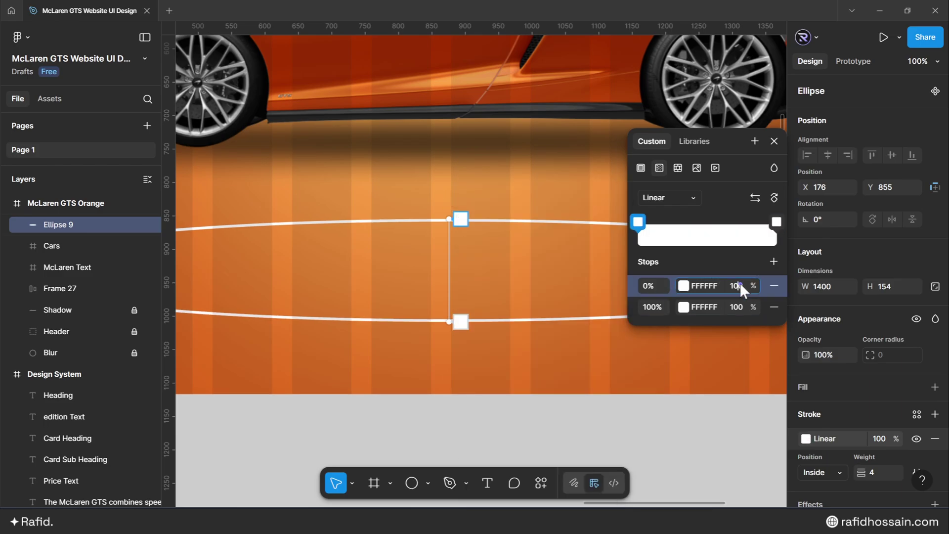
pyautogui.write('0')
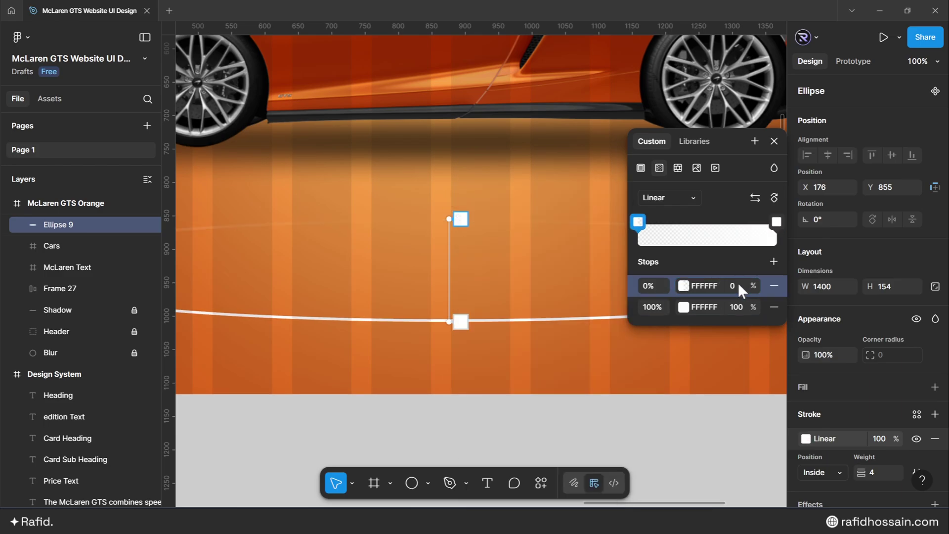
pyautogui.scroll(-3, 568, 300)
pyautogui.click(775, 141)
pyautogui.scroll(2, 551, 341)
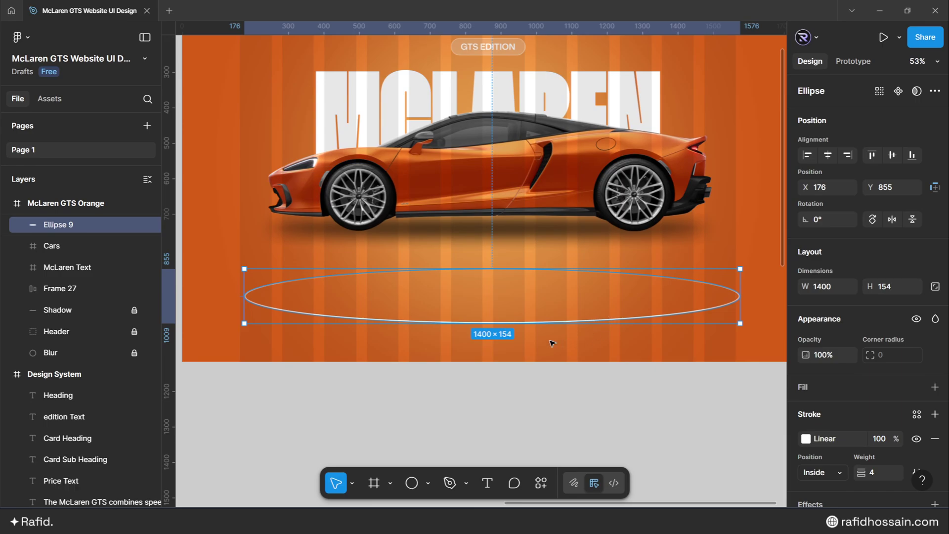
# Centre the outlined ellipse horizontally in the orange frame and raise it to Y 656 around the car's base.
pyautogui.scroll(-2, 544, 340)
pyautogui.click(828, 156)
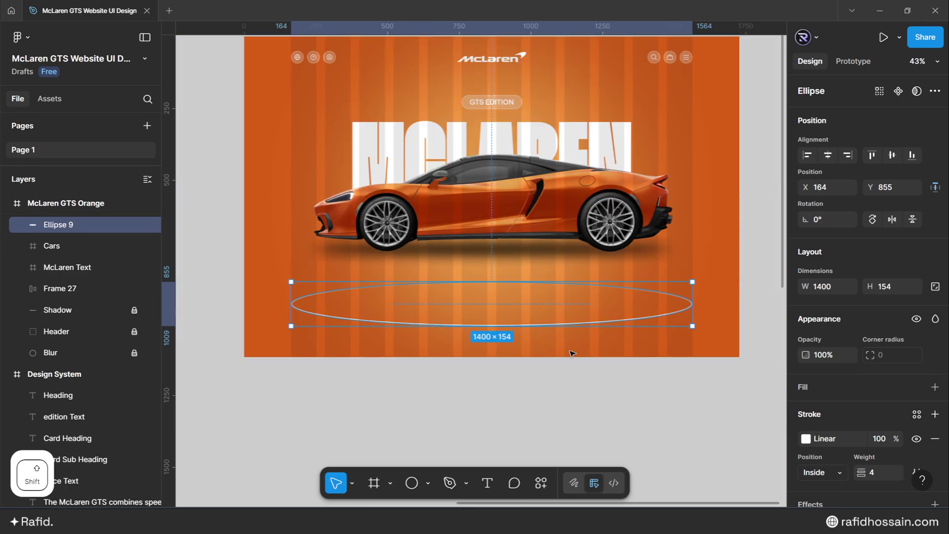
pyautogui.hotkey('shift', 'Up')
pyautogui.hotkey('shift', 'Up')
pyautogui.hotkey('shift', 'Up')
pyautogui.hotkey('shift', 'Up')
pyautogui.hotkey('shift', 'Up')
pyautogui.hotkey('shift', 'Up')
pyautogui.hotkey('shift', 'Up')
pyautogui.hotkey('shift', 'Up')
pyautogui.hotkey('shift', 'Up')
pyautogui.hotkey('shift', 'Up')
pyautogui.hotkey('shift', 'Up')
pyautogui.hotkey('shift', 'Up')
pyautogui.hotkey('shift', 'Up')
pyautogui.hotkey('shift', 'Up')
pyautogui.hotkey('shift', 'Up')
pyautogui.hotkey('shift', 'Up')
pyautogui.hotkey('shift', 'Up')
pyautogui.hotkey('shift', 'Up')
pyautogui.hotkey('shift', 'Up')
pyautogui.hotkey('shift', 'Up')
pyautogui.hotkey('shift', 'Down')
pyautogui.hotkey('shift', 'Down')
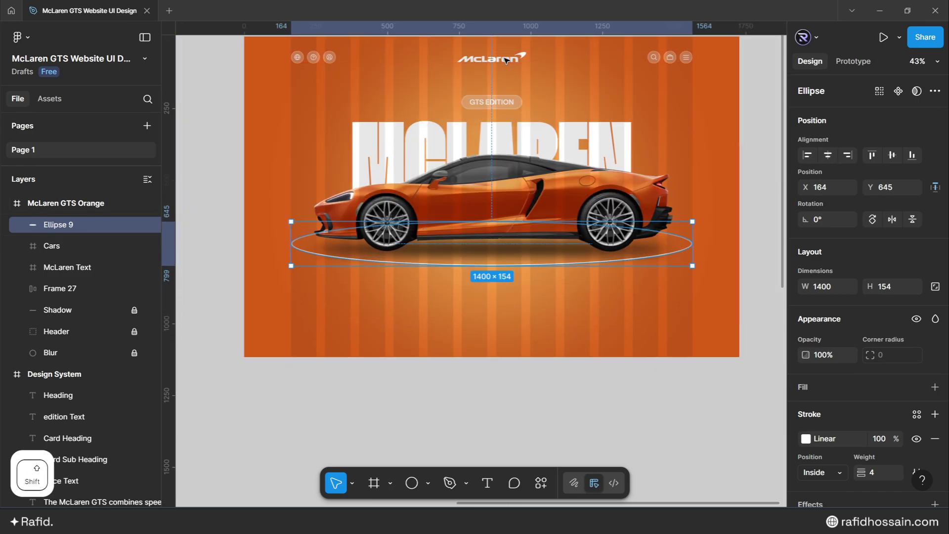
pyautogui.hotkey('shift', 'Down')
pyautogui.press('Down')
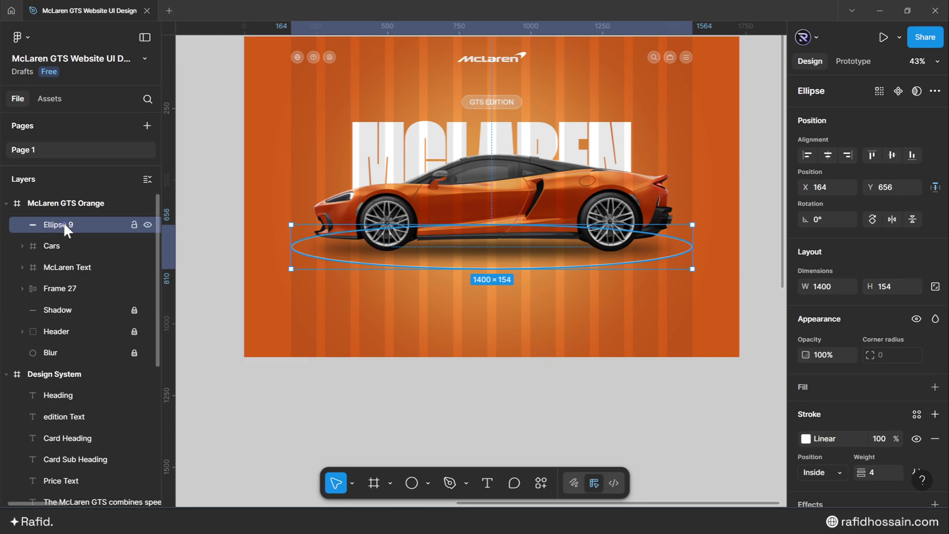
# Rename the outlined ellipse layer to Circle and place it, locked, directly beneath the Shadow layer.
pyautogui.moveTo(58, 309); pyautogui.dragTo(81, 289)
pyautogui.doubleClick(61, 289)
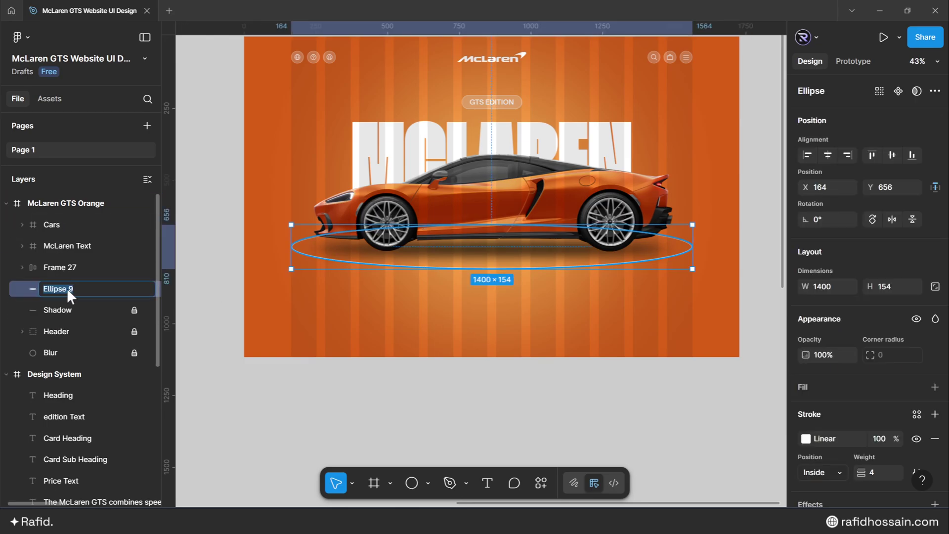
pyautogui.write('Circle')
pyautogui.press('Return')
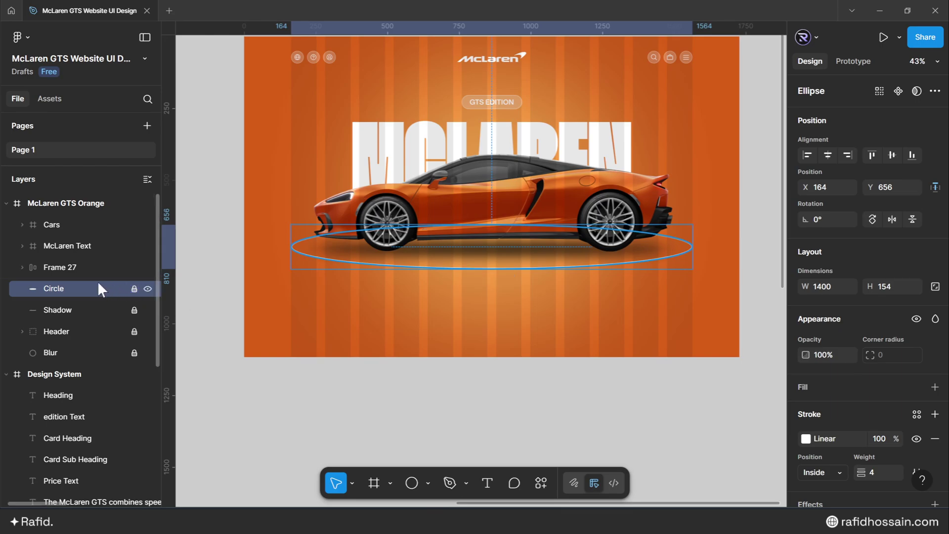
pyautogui.moveTo(77, 315); pyautogui.dragTo(78, 315)
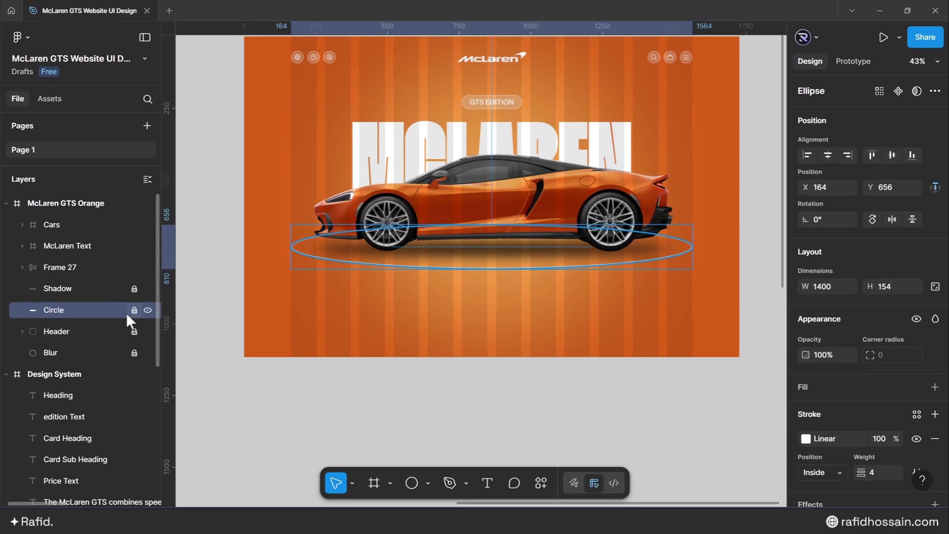
pyautogui.click(303, 310)
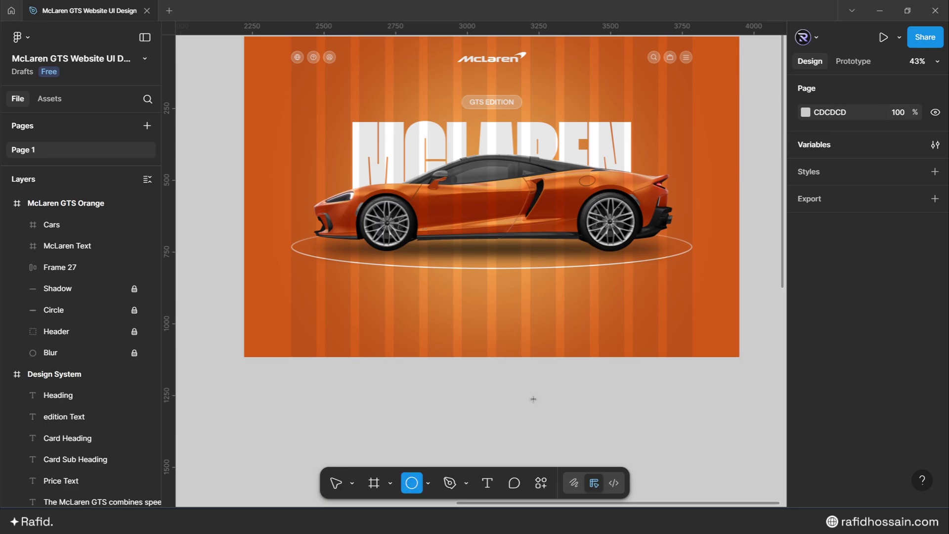
# Draw a circle on the empty canvas below the orange frame, lock its proportions and set its size to 30 × 30.
pyautogui.moveTo(445, 398); pyautogui.dragTo(457, 407)
pyautogui.click(939, 287)
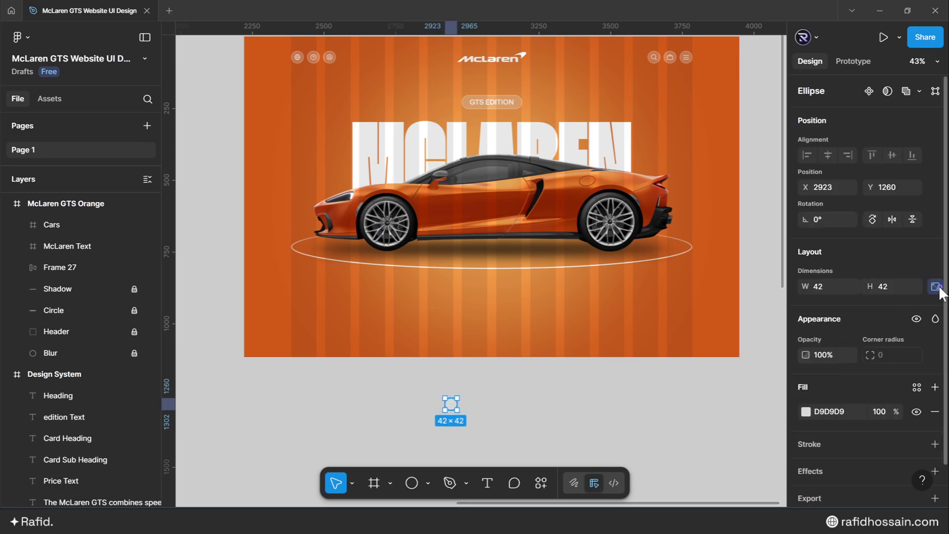
pyautogui.press('Return')
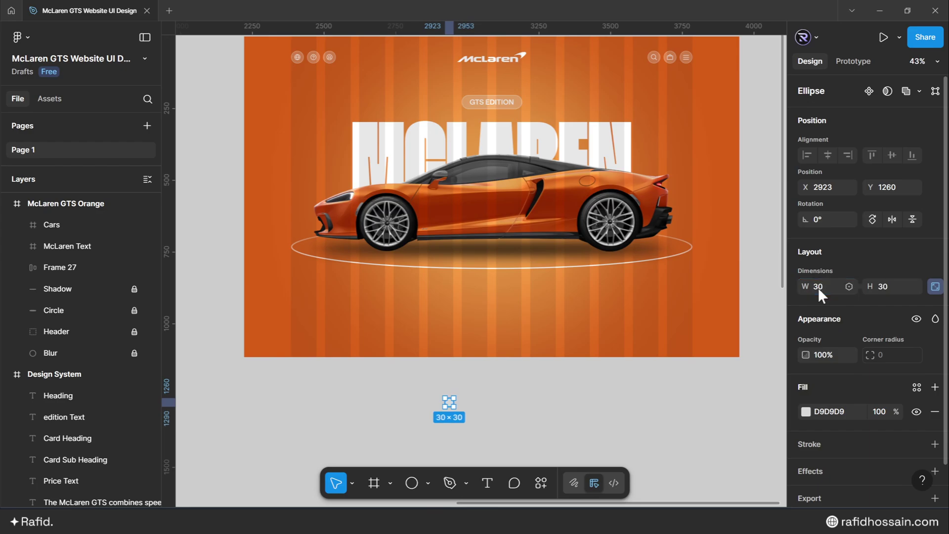
# Fill the small circle with the library colour McLaren GTS Orange 2.
pyautogui.keyDown('ctrl'); pyautogui.scroll(3, 522, 413); pyautogui.keyUp('ctrl')
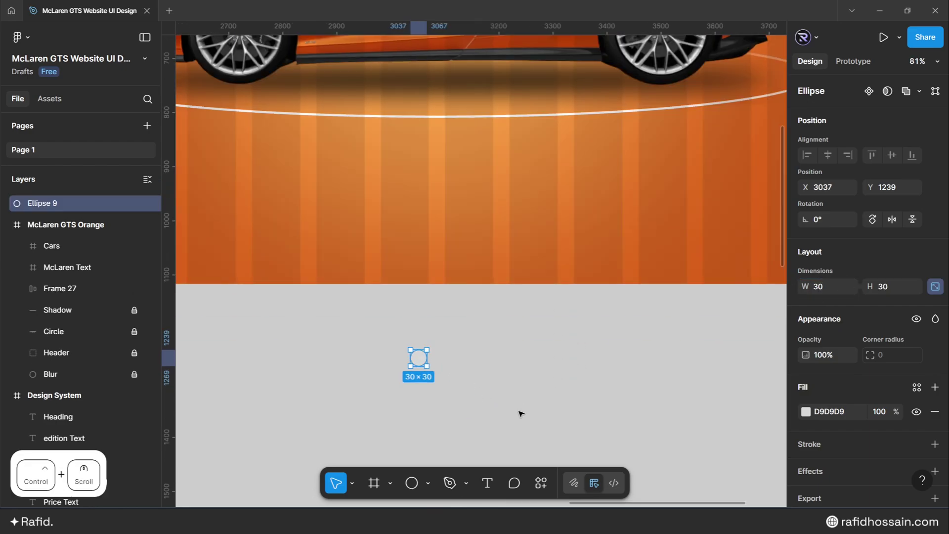
pyautogui.click(806, 412)
pyautogui.click(695, 141)
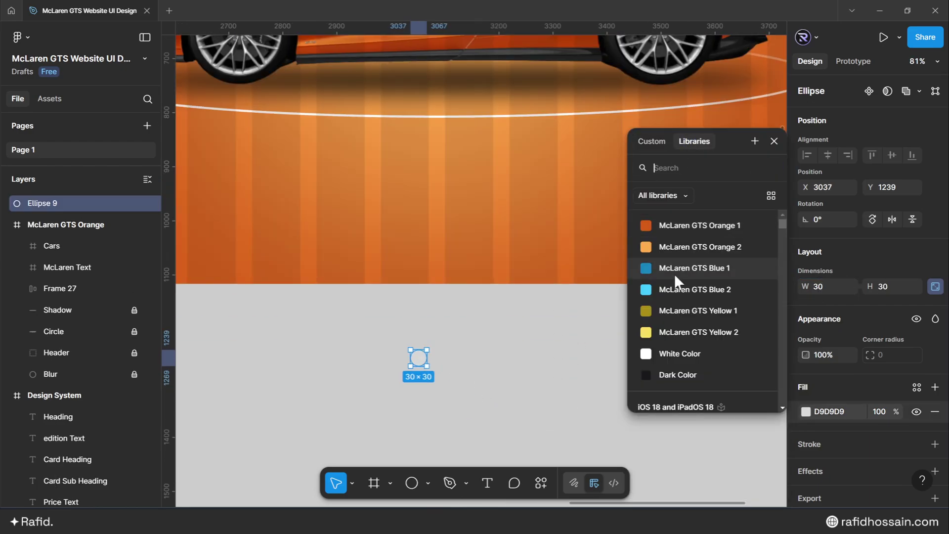
pyautogui.click(698, 246)
pyautogui.keyDown('ctrl'); pyautogui.scroll(3, 412, 379); pyautogui.keyUp('ctrl')
pyautogui.click(502, 365)
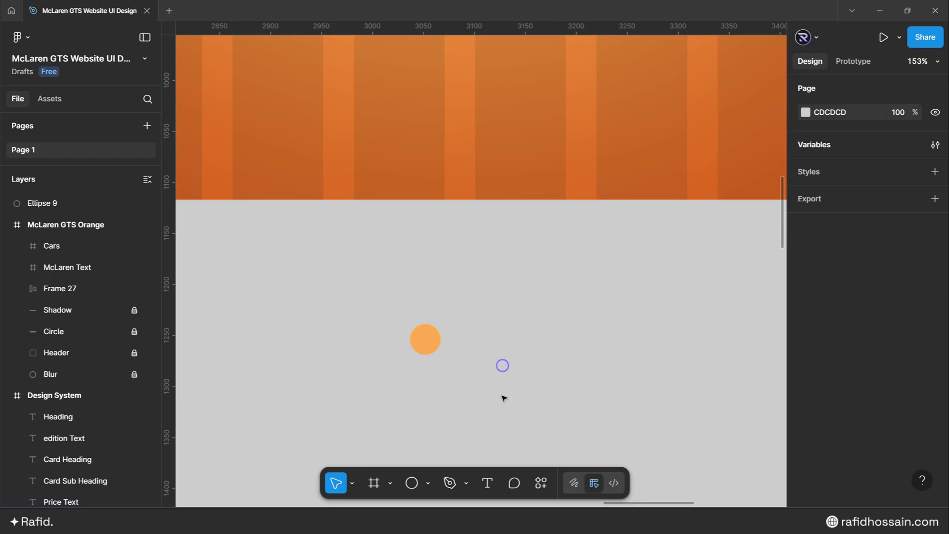
# Find the check icon in the Phosphor Icons plugin and insert its Bold version.
pyautogui.click(539, 480)
pyautogui.click(432, 301)
pyautogui.write('check')
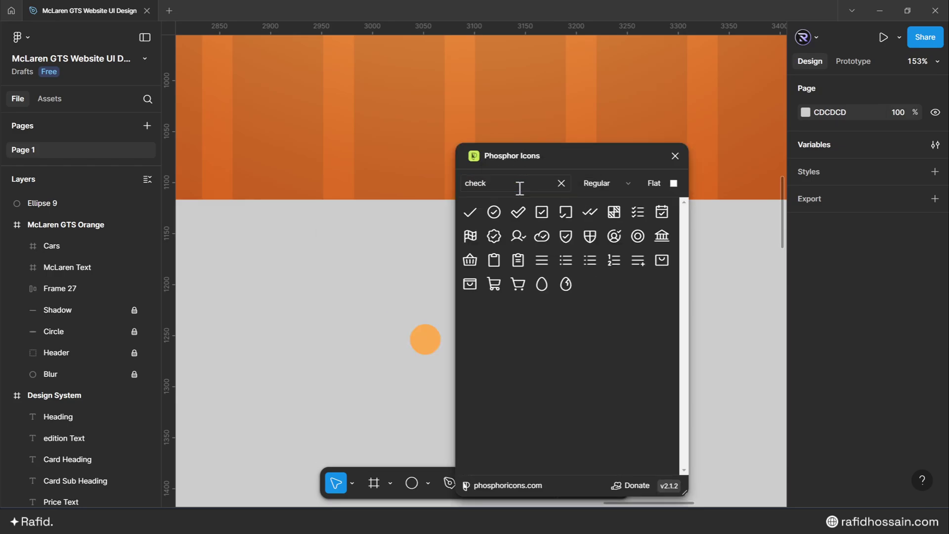
pyautogui.click(597, 238)
pyautogui.moveTo(470, 213); pyautogui.dragTo(385, 277)
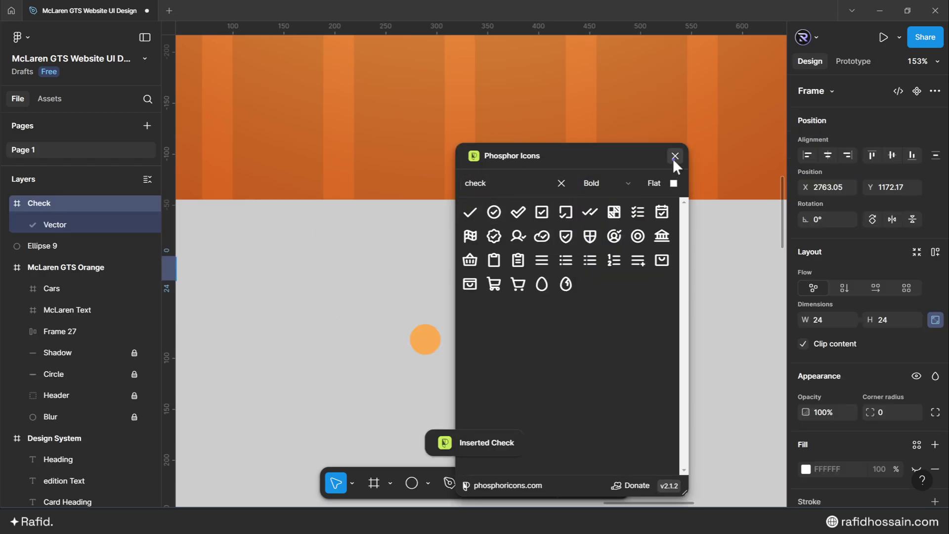
pyautogui.click(675, 158)
# Take the check mark vector out of its icon frame and delete the empty frame.
pyautogui.keyDown('ctrl'); pyautogui.scroll(-2, 635, 227); pyautogui.keyUp('ctrl')
pyautogui.keyDown('ctrl'); pyautogui.moveTo(314, 254); pyautogui.dragTo(374, 288); pyautogui.keyUp('ctrl')
pyautogui.click(317, 252)
pyautogui.press('Delete')
pyautogui.keyDown('ctrl'); pyautogui.scroll(2, 586, 317); pyautogui.keyUp('ctrl')
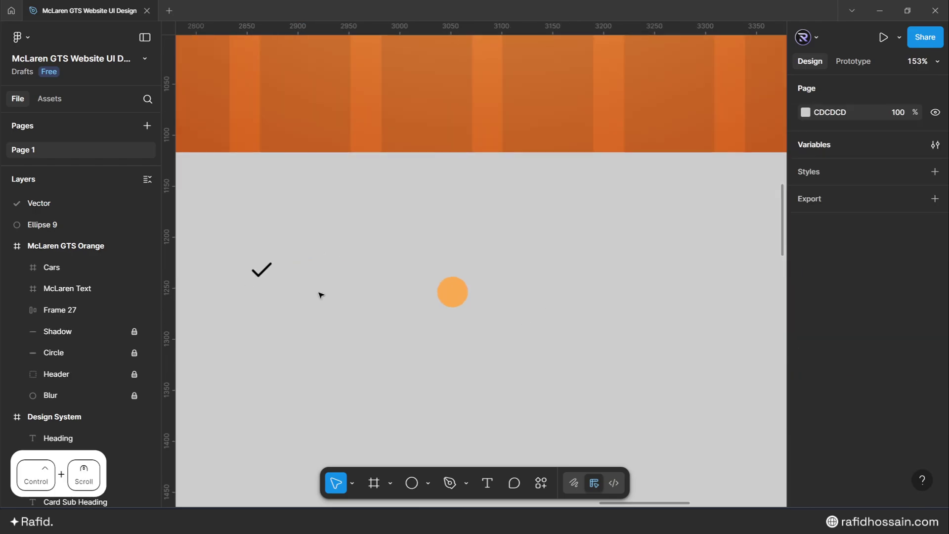
# Place the check mark below the orange circle, lock its proportions and set its width to 16.
pyautogui.moveTo(265, 269); pyautogui.dragTo(434, 342)
pyautogui.keyDown('ctrl'); pyautogui.scroll(-1, 562, 296); pyautogui.keyUp('ctrl')
pyautogui.scroll(2, 563, 298)
pyautogui.click(935, 287)
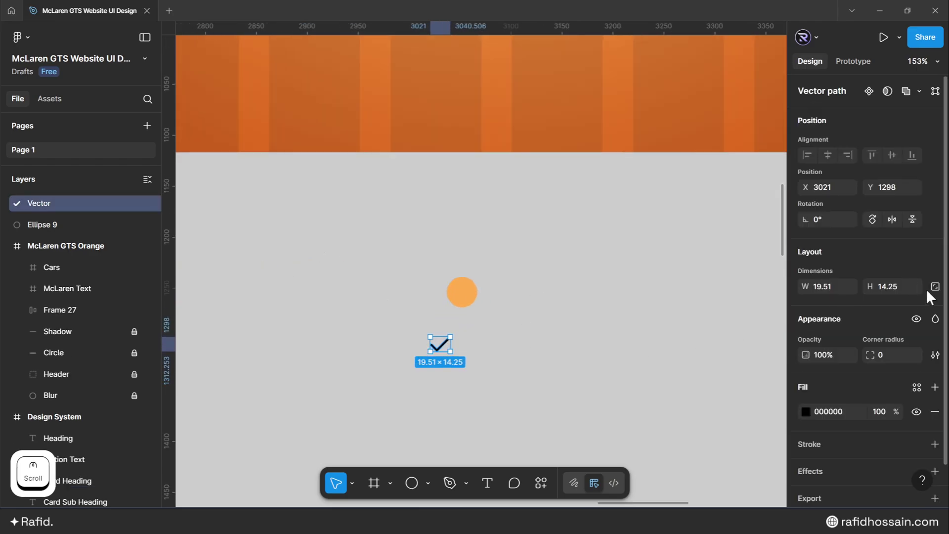
pyautogui.click(821, 291)
pyautogui.write('16')
pyautogui.press('Return')
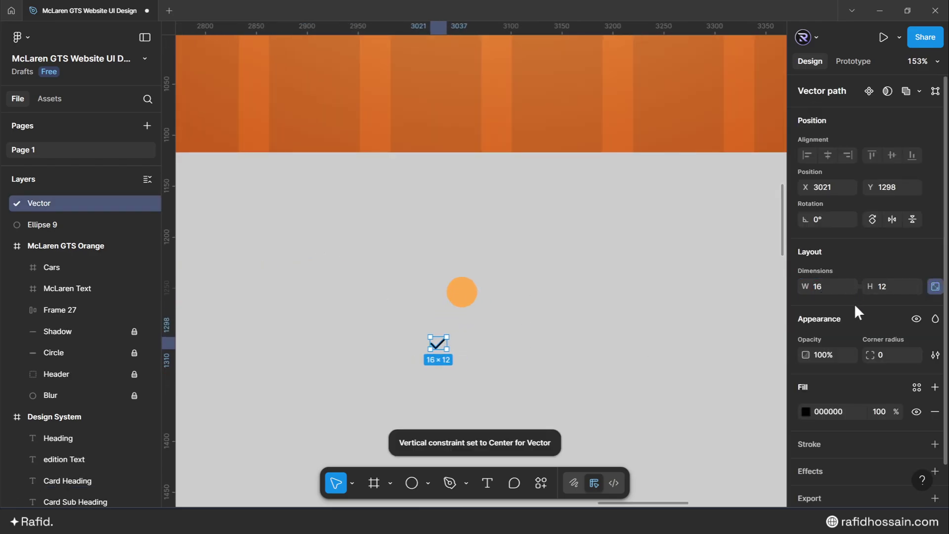
# Fill the check mark with White Color and place it over the orange circle.
pyautogui.click(806, 410)
pyautogui.click(691, 141)
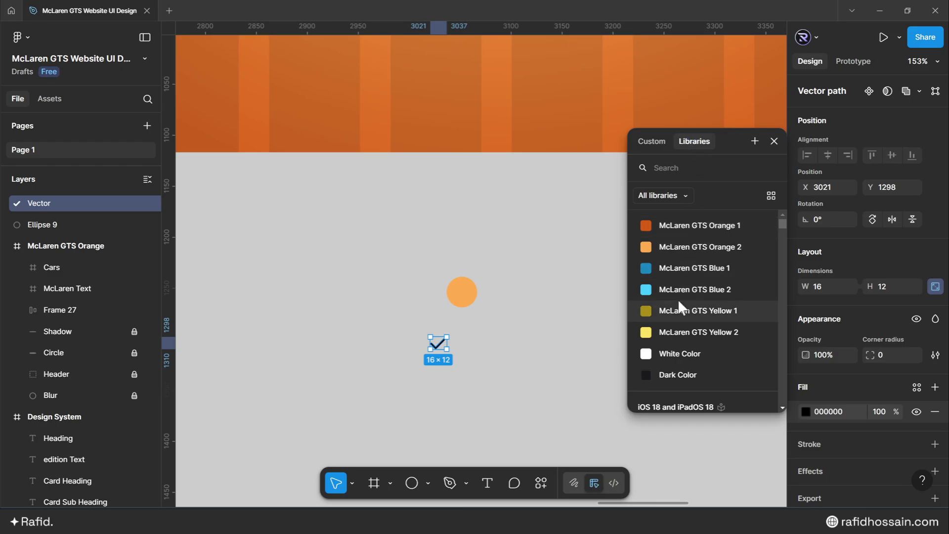
pyautogui.click(676, 355)
pyautogui.moveTo(445, 342); pyautogui.dragTo(471, 296)
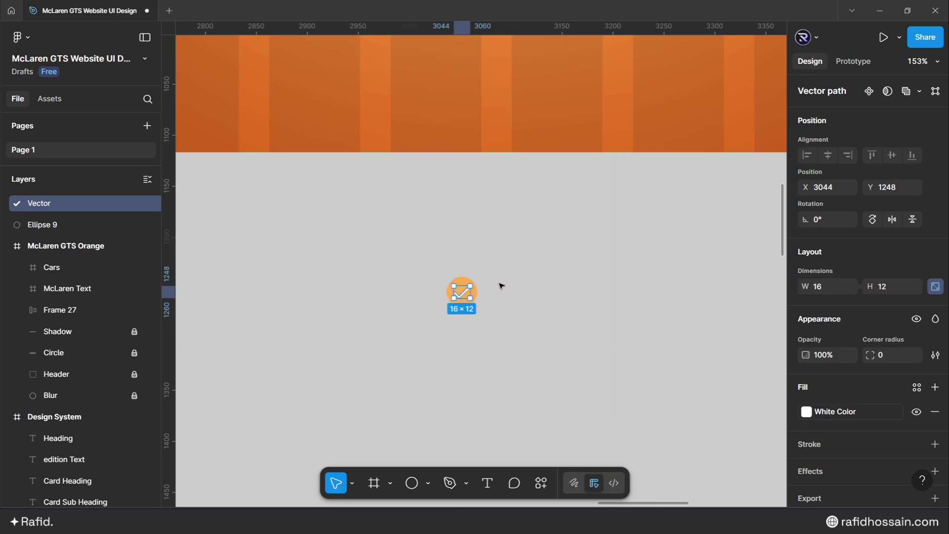
# Centre the check mark and the circle on each other and group them.
pyautogui.scroll(10, 476, 280)
pyautogui.moveTo(318, 304); pyautogui.dragTo(528, 371)
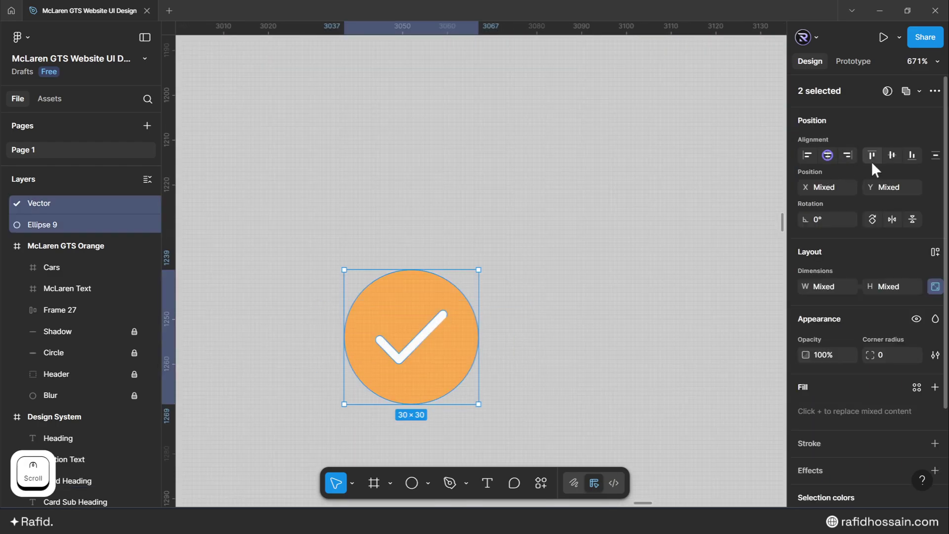
pyautogui.scroll(-5, 435, 215)
pyautogui.hotkey('ctrl', 'g')
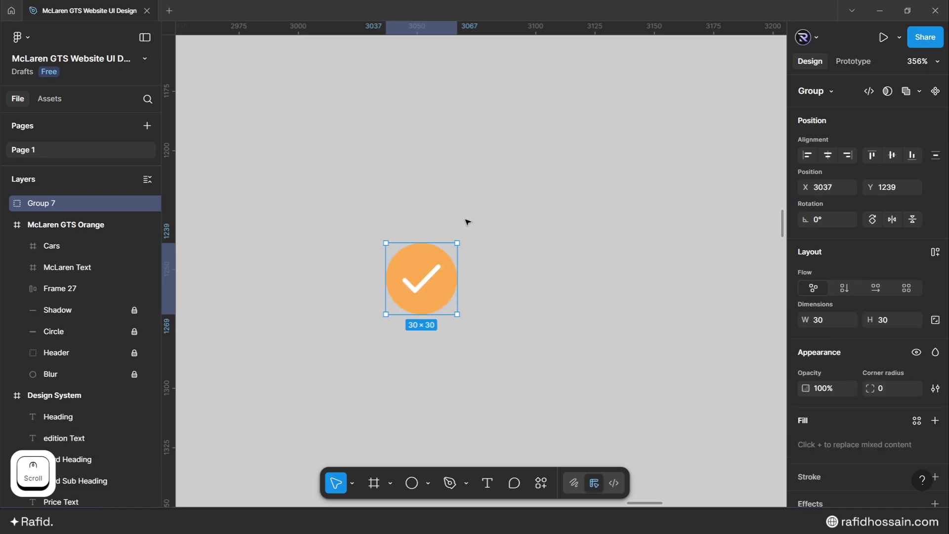
pyautogui.scroll(-4, 467, 221)
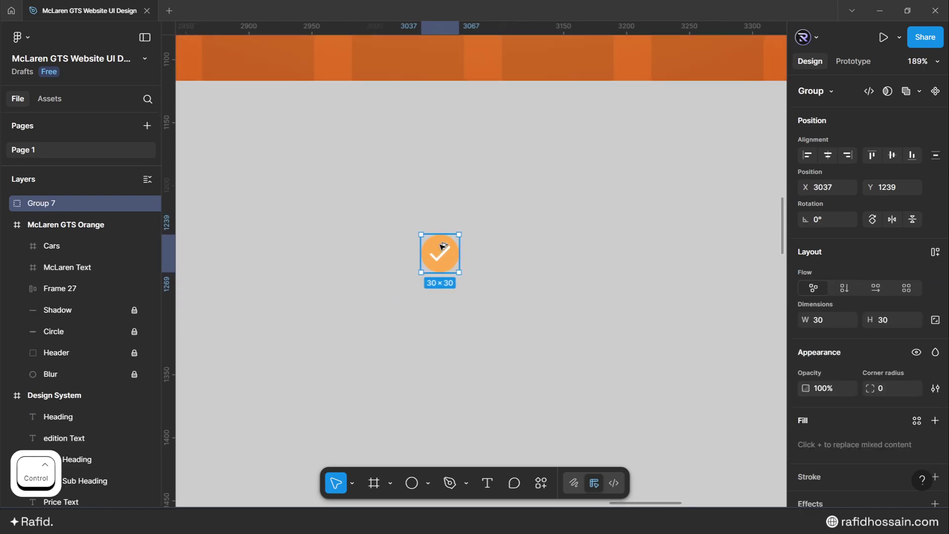
# Duplicate the check circle group twice to form a horizontal row of three.
pyautogui.moveTo(441, 246); pyautogui.dragTo(580, 242)
pyautogui.click(619, 312)
pyautogui.click(507, 262)
pyautogui.keyDown('shift'); pyautogui.click(584, 253); pyautogui.keyUp('shift')
pyautogui.click(585, 301)
# Fill the middle group's circle with McLaren GTS Blue 2.
pyautogui.click(508, 240)
pyautogui.keyDown('ctrl'); pyautogui.click(502, 241); pyautogui.keyUp('ctrl')
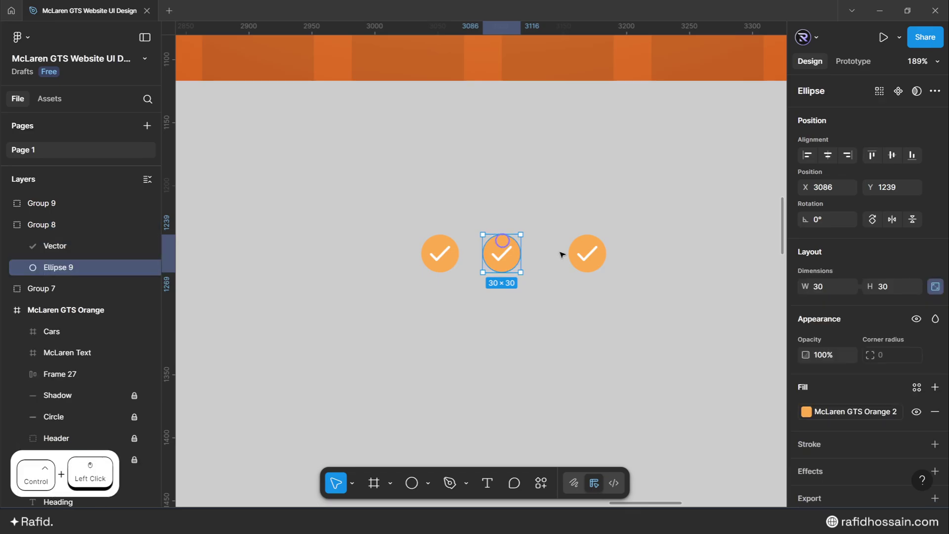
pyautogui.click(806, 411)
pyautogui.click(672, 368)
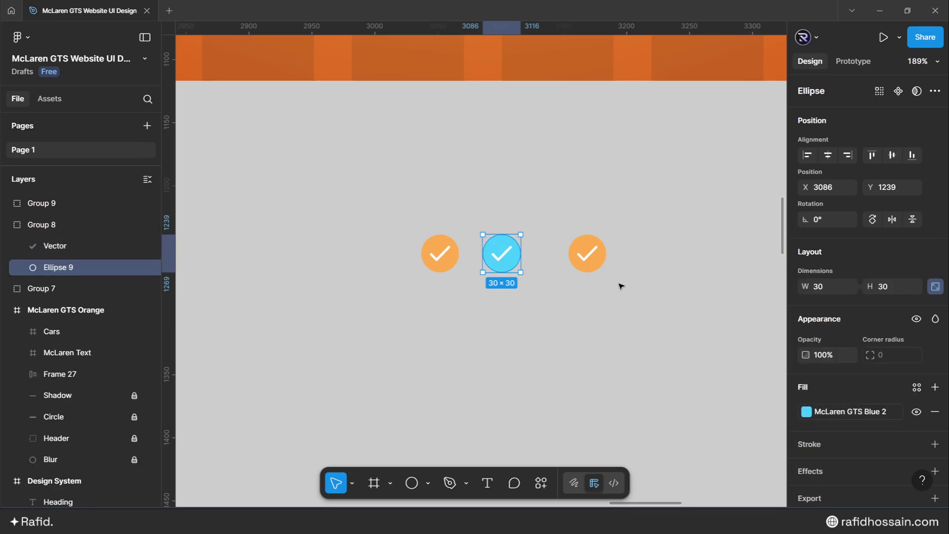
# Fill the third circle with McLaren GTS Yellow 2 and hide the check mark fills on the blue and yellow circles.
pyautogui.click(504, 259)
pyautogui.click(907, 408)
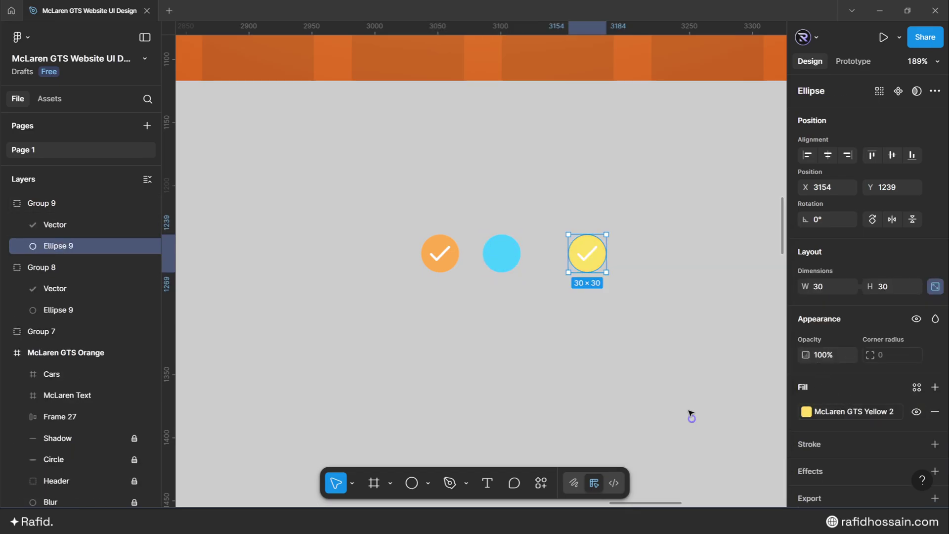
pyautogui.click(588, 254)
pyautogui.click(914, 412)
pyautogui.click(562, 344)
# Move the yellow circle closer to the blue one, detach its colour style and change its fill to FFD930.
pyautogui.scroll(2, 583, 296)
pyautogui.moveTo(589, 302); pyautogui.dragTo(559, 303)
pyautogui.keyDown('ctrl'); pyautogui.click(560, 303); pyautogui.keyUp('ctrl')
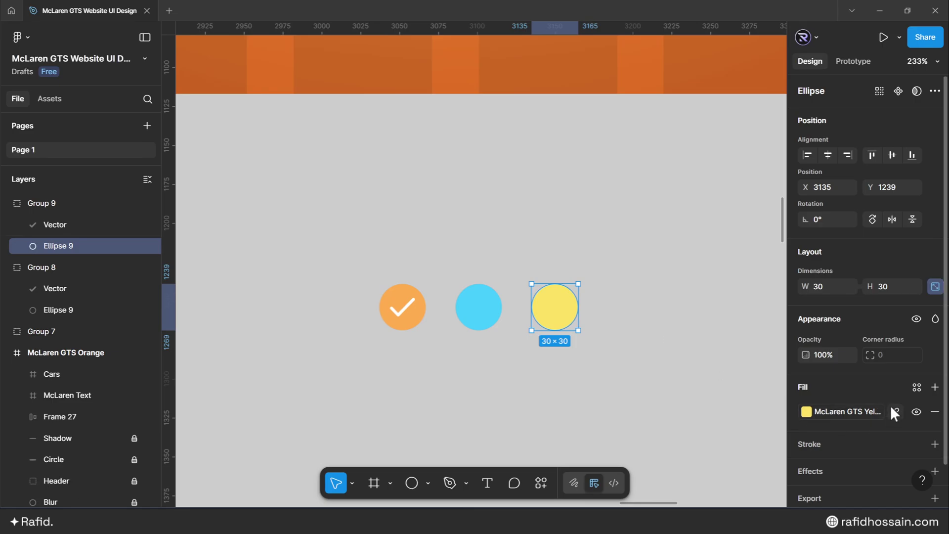
pyautogui.click(895, 411)
pyautogui.click(806, 411)
pyautogui.moveTo(754, 214); pyautogui.dragTo(750, 214)
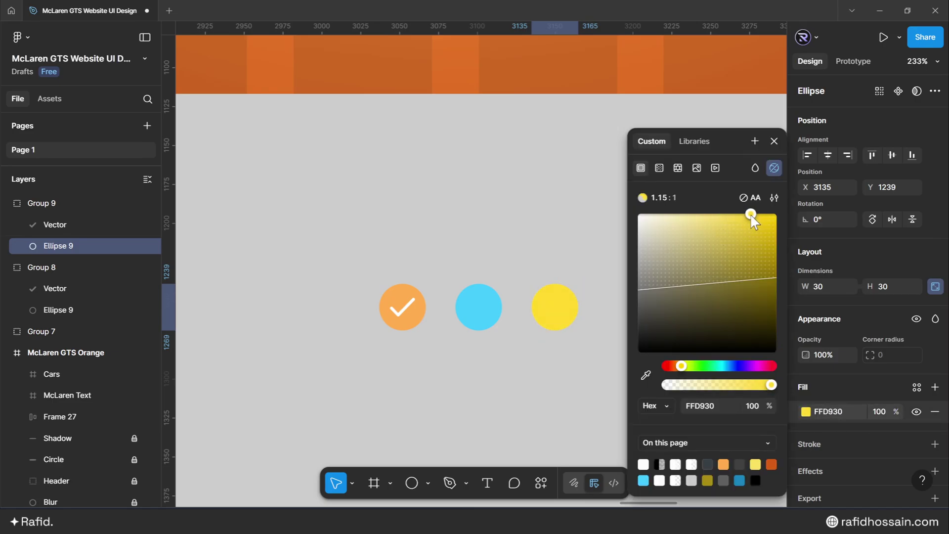
# Detach the blue circle's colour style and deepen its fill to 22C4FF.
pyautogui.click(482, 309)
pyautogui.keyDown('ctrl'); pyautogui.click(483, 309); pyautogui.keyUp('ctrl')
pyautogui.click(895, 412)
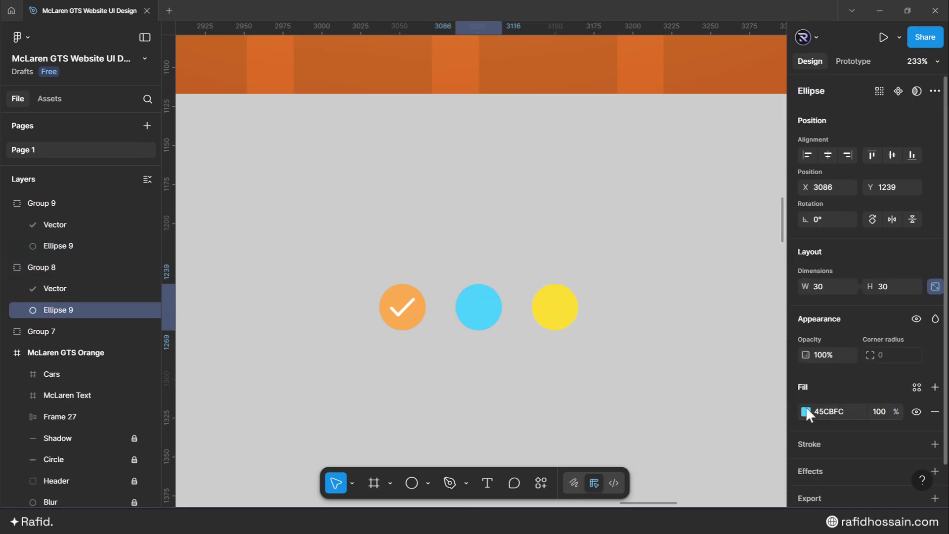
pyautogui.click(807, 411)
pyautogui.moveTo(749, 215); pyautogui.dragTo(758, 215)
pyautogui.click(528, 364)
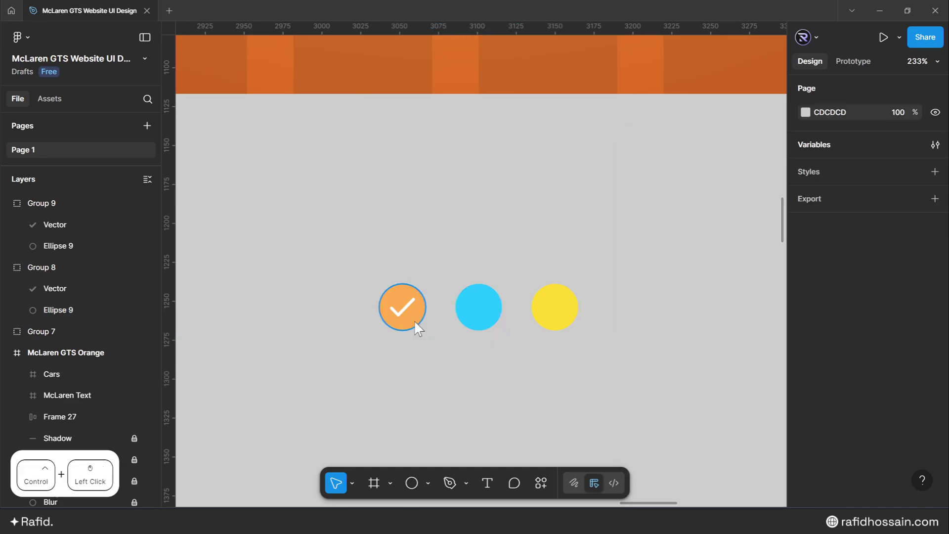
# Detach the orange circle's colour style and deepen its fill to FFA034.
pyautogui.keyDown('ctrl'); pyautogui.click(415, 321); pyautogui.keyUp('ctrl')
pyautogui.click(895, 411)
pyautogui.click(807, 411)
pyautogui.moveTo(745, 197); pyautogui.dragTo(747, 196)
pyautogui.click(556, 369)
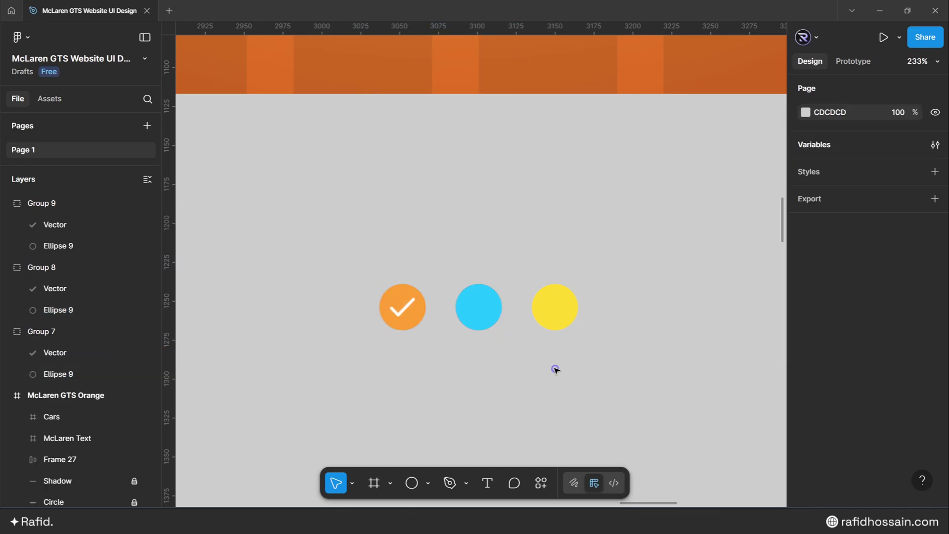
# Wrap the three colour circles in a horizontal, centre-aligned auto layout frame with a gap of 10.
pyautogui.scroll(-1, 520, 359)
pyautogui.moveTo(380, 280); pyautogui.dragTo(663, 357)
pyautogui.hotkey('shift', 'a')
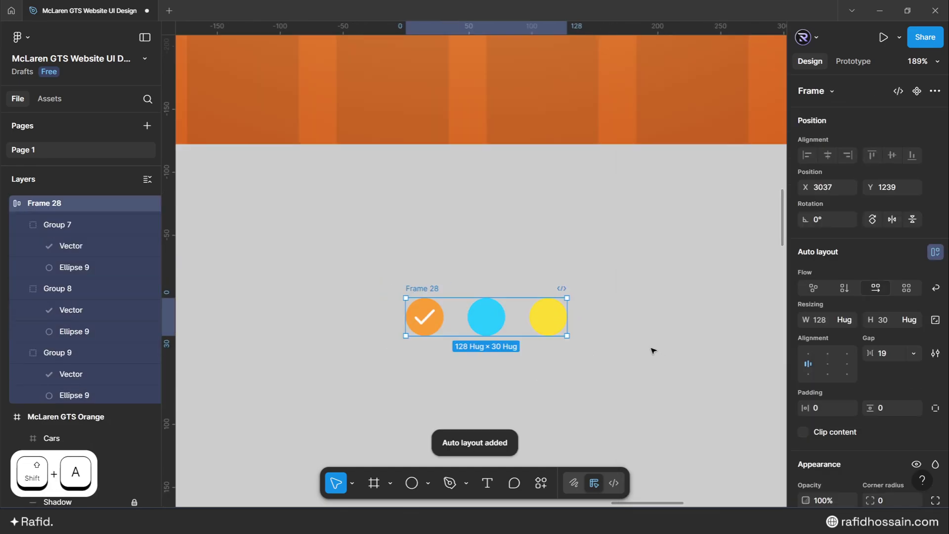
pyautogui.click(886, 352)
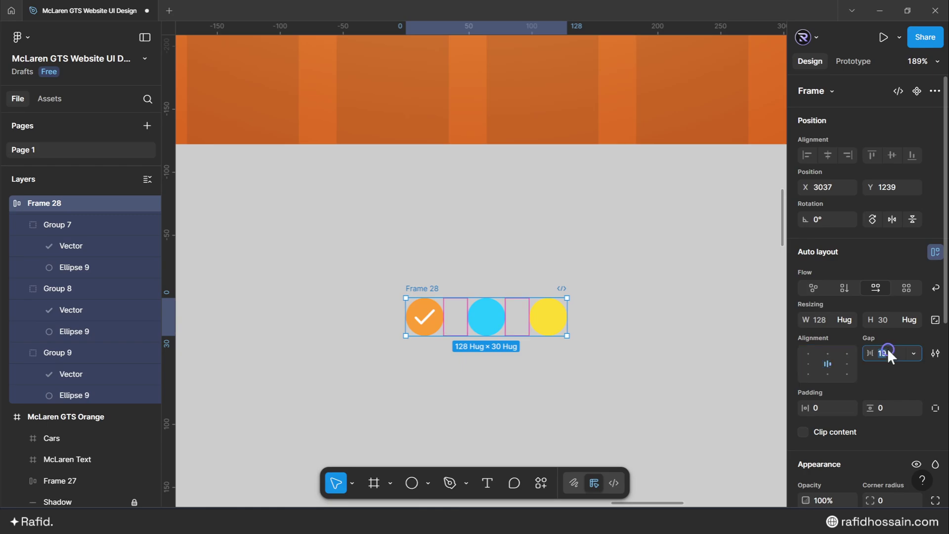
pyautogui.write('10')
pyautogui.press('Return')
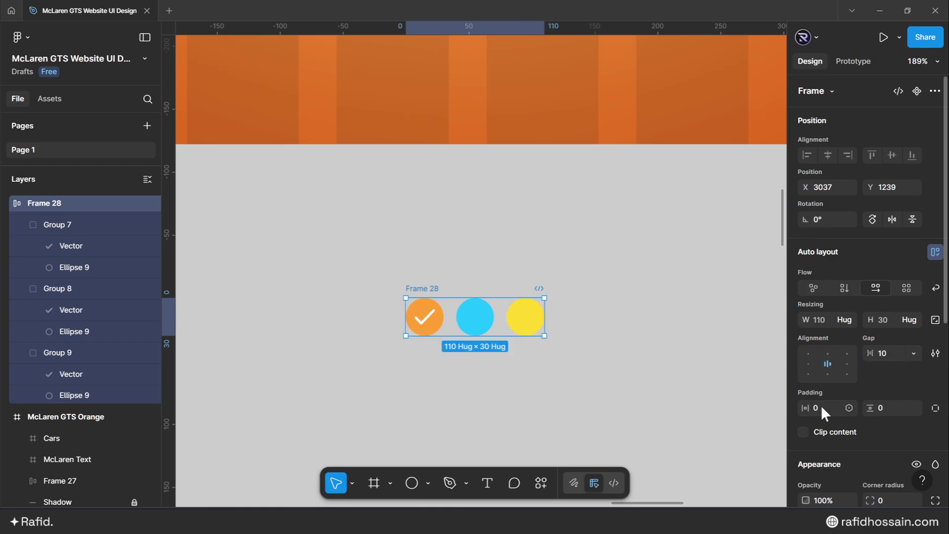
# Set the swatch frame's horizontal and vertical padding to 10.
pyautogui.write('10')
pyautogui.press('Return')
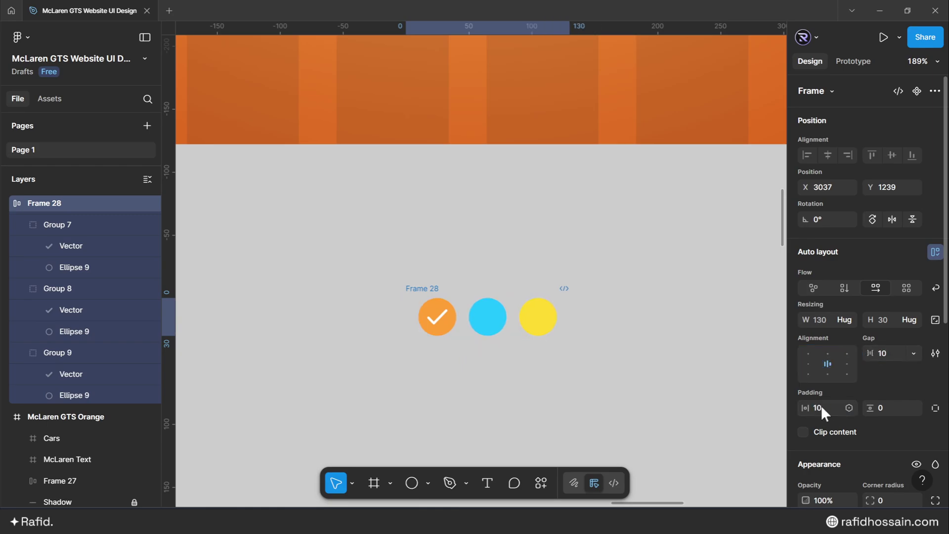
pyautogui.click(889, 405)
pyautogui.write('10')
pyautogui.press('Return')
pyautogui.scroll(-1, 890, 435)
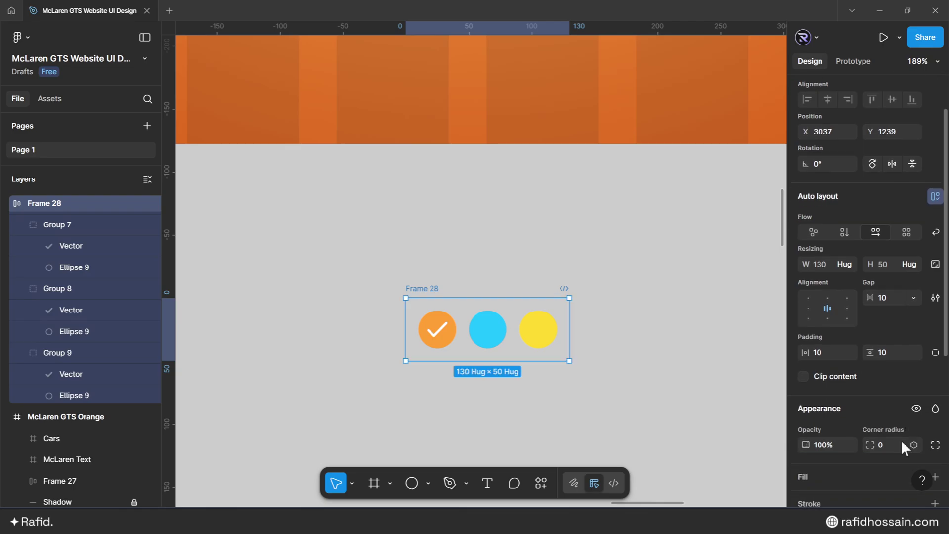
# Give the swatch frame a White Color fill and a corner radius of 50.
pyautogui.click(934, 421)
pyautogui.click(806, 446)
pyautogui.click(693, 125)
pyautogui.click(680, 335)
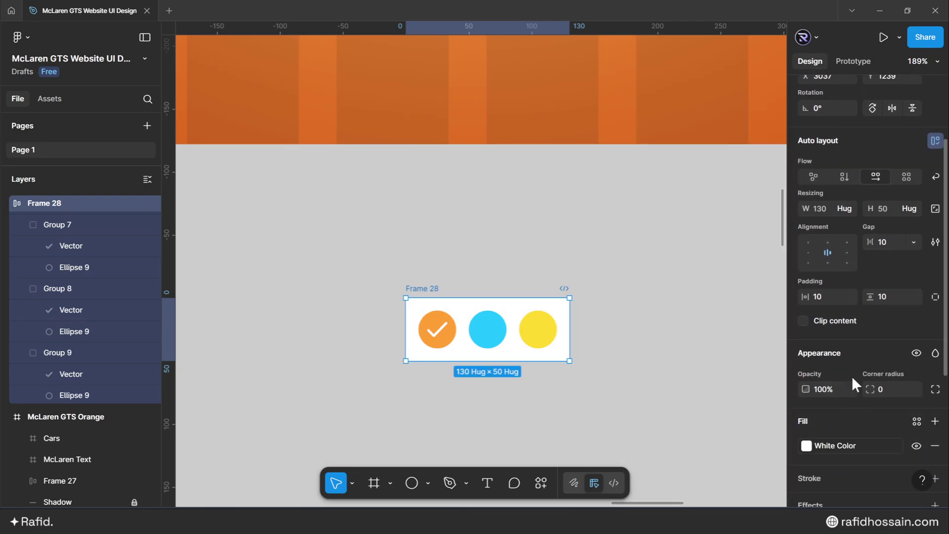
pyautogui.click(879, 388)
pyautogui.write('50')
pyautogui.press('Return')
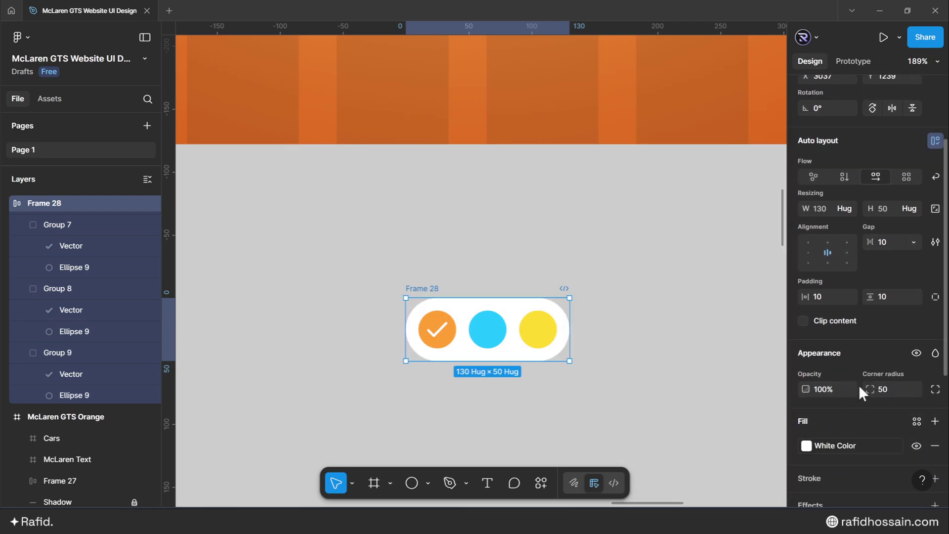
# Add a white (FFFFFF) stroke positioned outside the swatch frame.
pyautogui.scroll(-1, 859, 384)
pyautogui.click(875, 426)
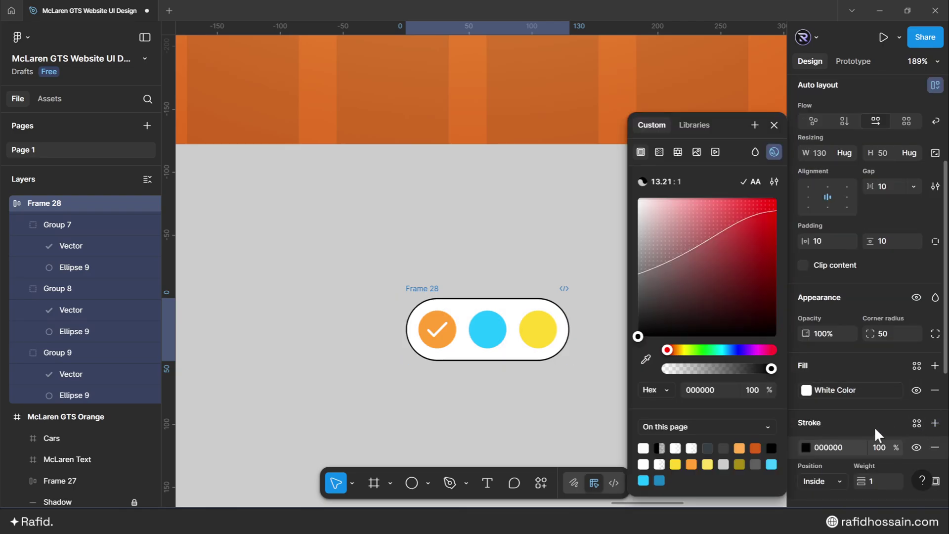
pyautogui.click(775, 124)
pyautogui.click(832, 479)
pyautogui.click(832, 486)
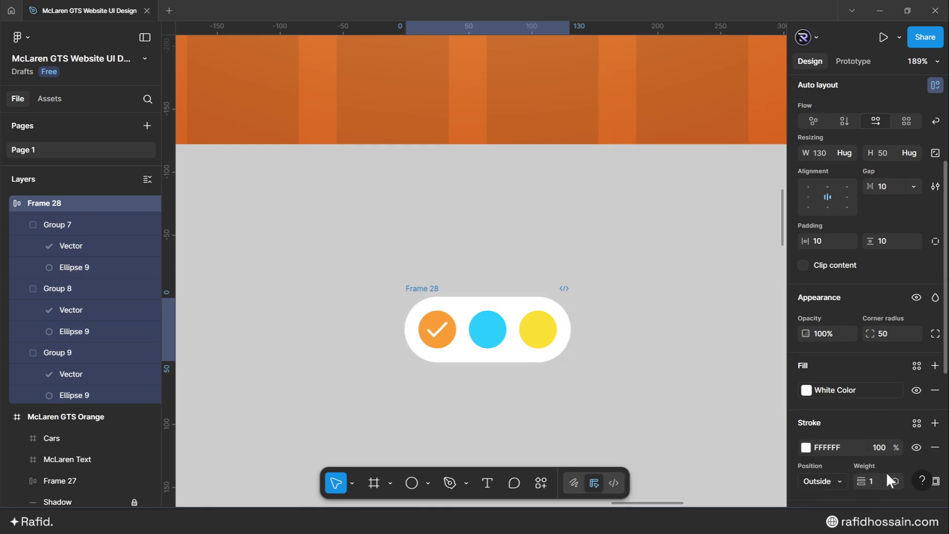
# Set the swatch frame's stroke opacity to 32% and its weight to 6.
pyautogui.click(880, 447)
pyautogui.write('32')
pyautogui.press('Return')
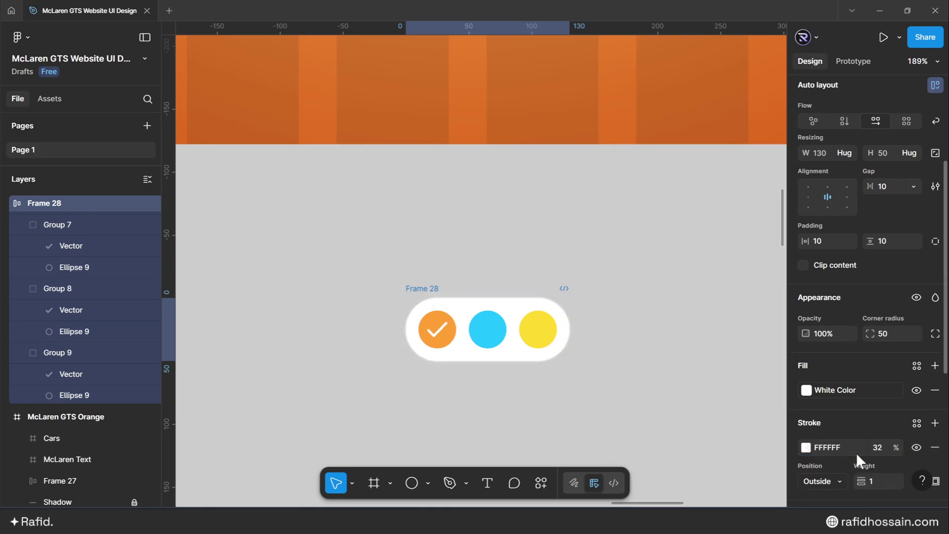
pyautogui.click(877, 479)
pyautogui.write('6')
pyautogui.press('Return')
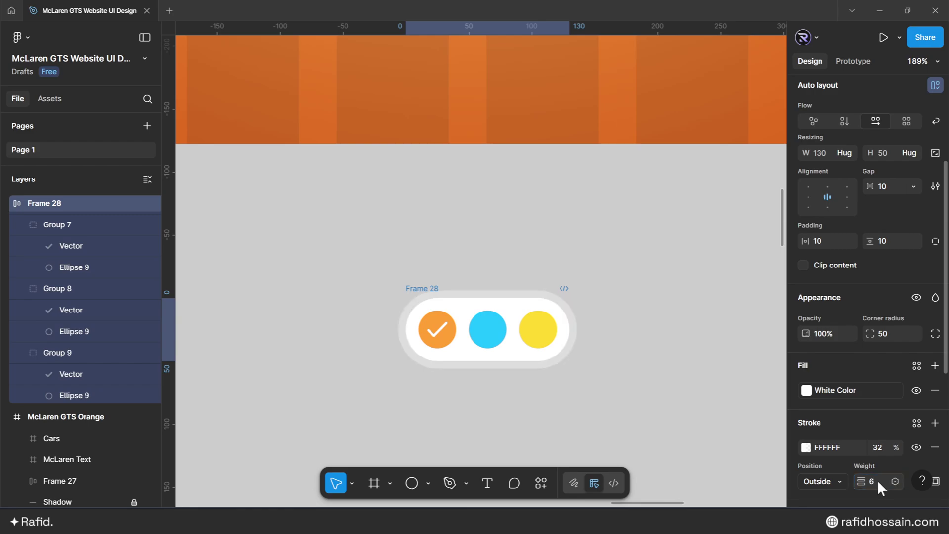
pyautogui.scroll(-2, 811, 405)
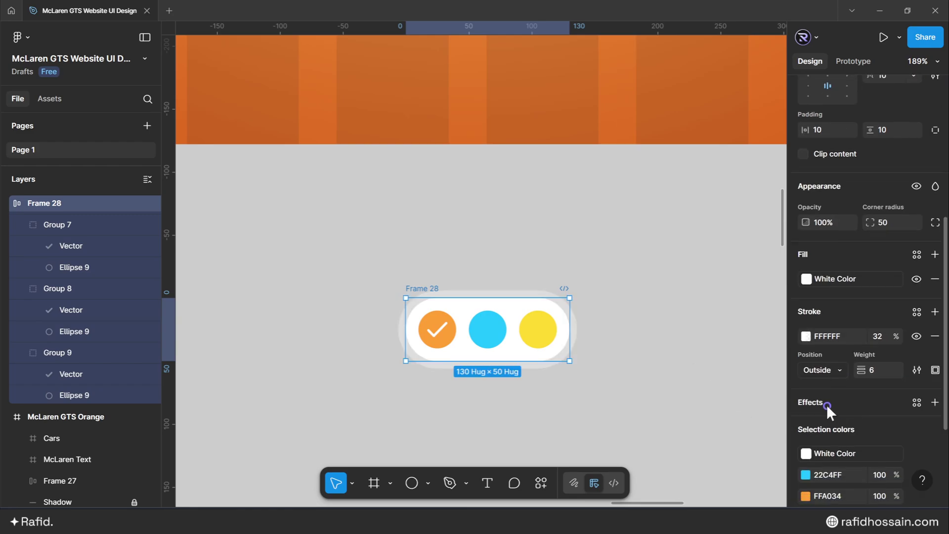
# Add a uniform background blur of 12 to the swatch frame.
pyautogui.click(827, 405)
pyautogui.click(872, 427)
pyautogui.click(866, 459)
pyautogui.click(725, 380)
pyautogui.write('12')
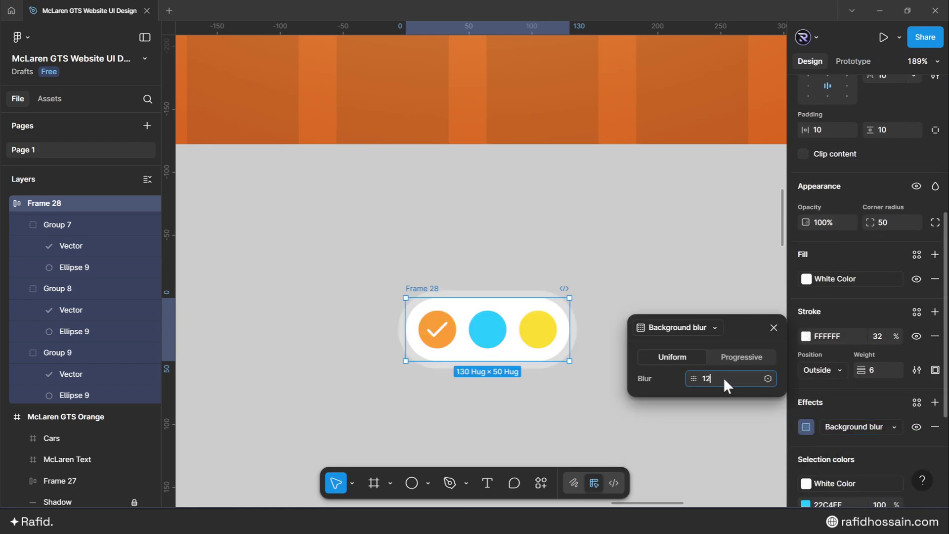
pyautogui.press('Return')
pyautogui.click(774, 328)
# Rename the swatch frame as Color Select Button.
pyautogui.doubleClick(422, 289)
pyautogui.write('Color Select Button')
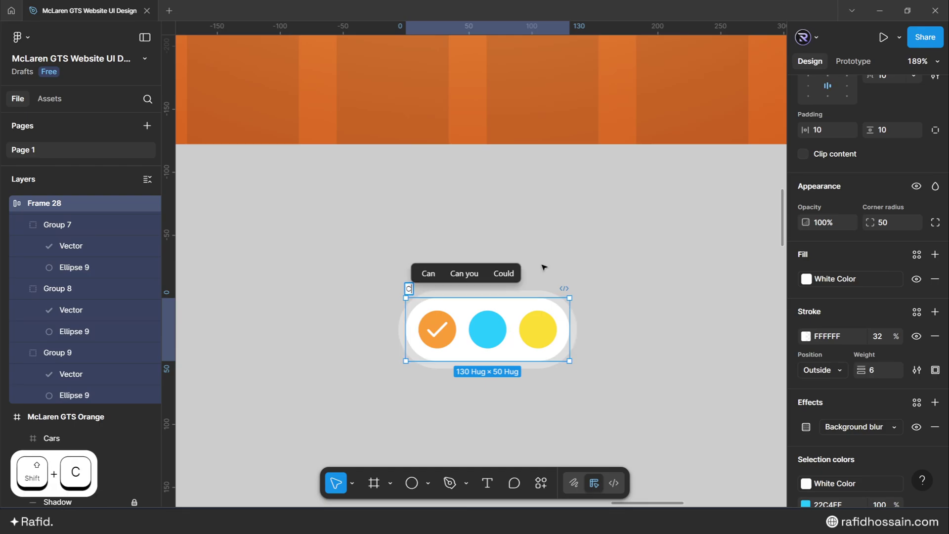
pyautogui.press('Return')
pyautogui.click(540, 260)
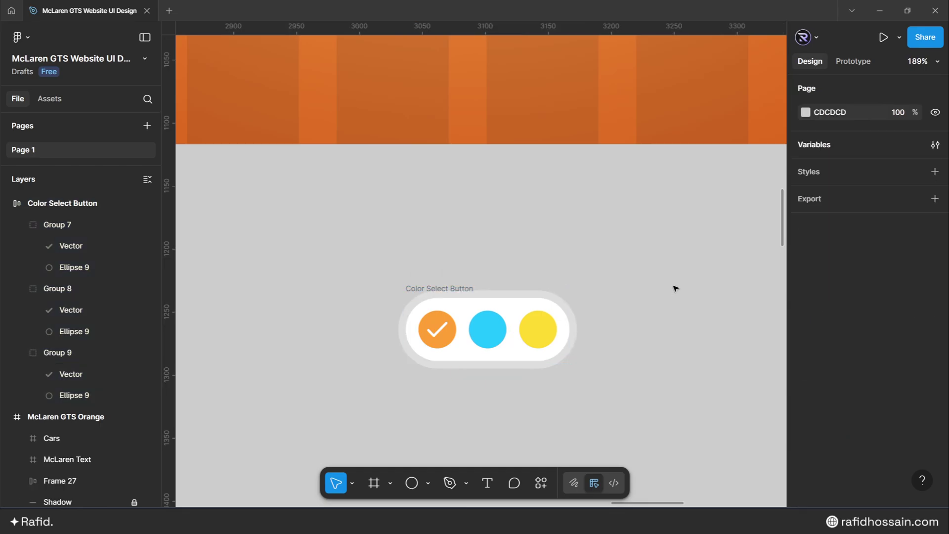
# Move the Color Select Button onto the lower edge of the ring in the orange frame and centre it horizontally.
pyautogui.scroll(-6, 490, 435)
pyautogui.moveTo(492, 403); pyautogui.dragTo(484, 241)
pyautogui.scroll(3, 482, 264)
pyautogui.click(828, 155)
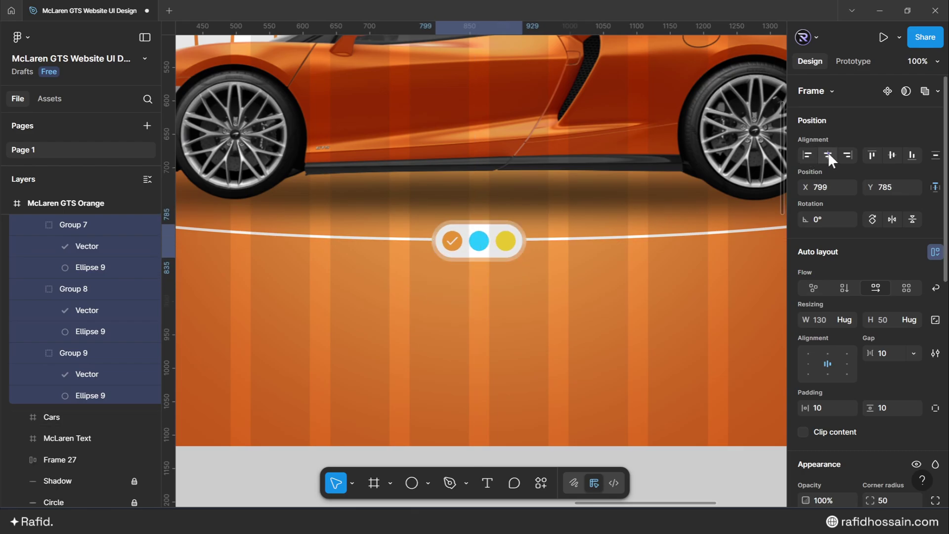
# Nudge the Color Select Button up to Y 782 so it sits over the ring line.
pyautogui.scroll(-4, 485, 366)
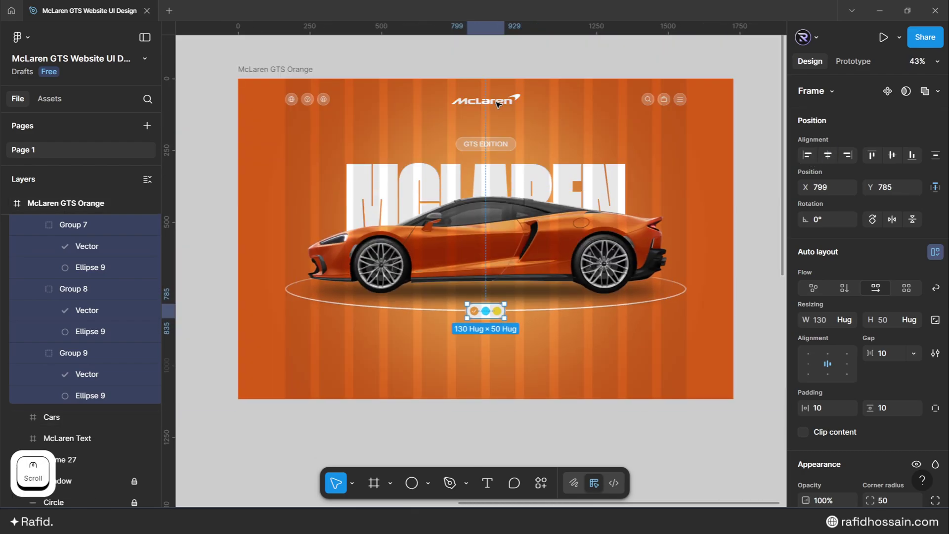
pyautogui.press('alt')
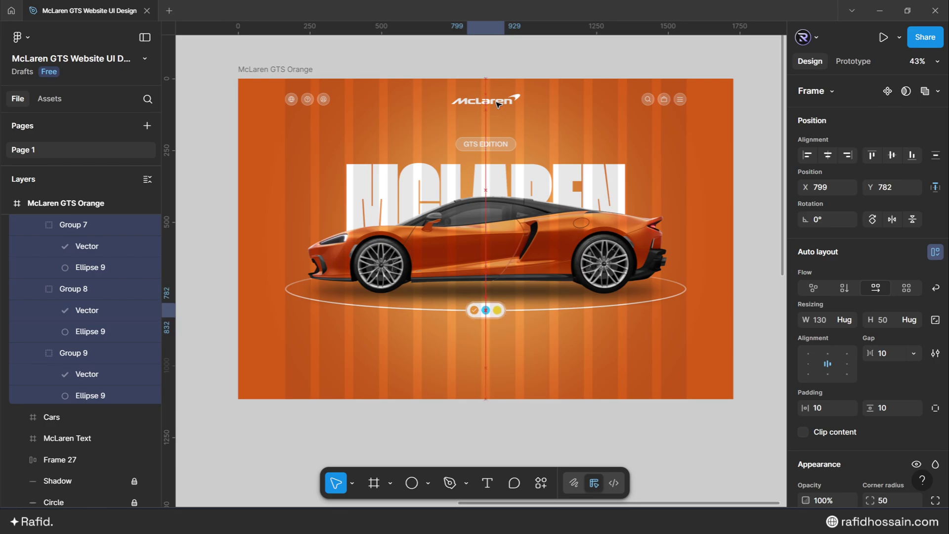
pyautogui.press('Up')
pyautogui.press('Up')
pyautogui.press('Up')
pyautogui.scroll(1, 45, 237)
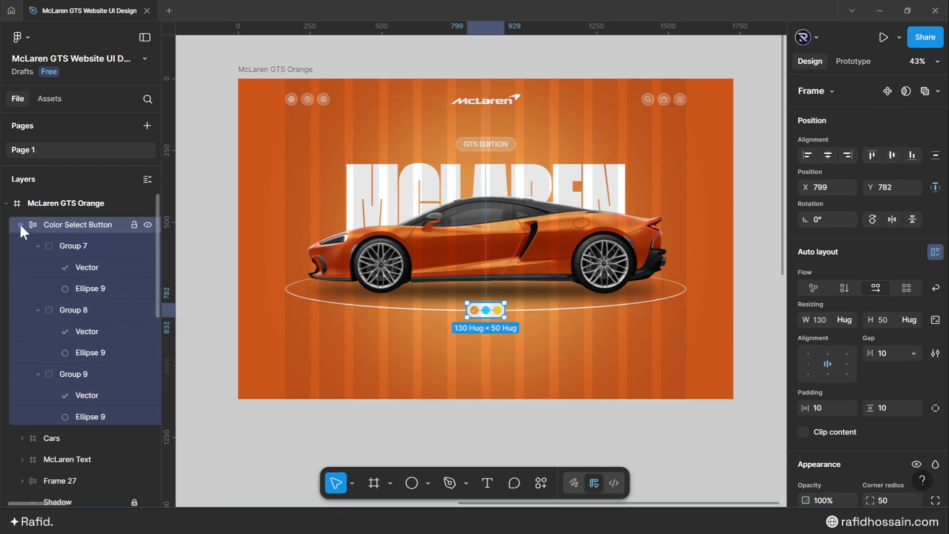
# Collapse the Color Select Button layer, place it below Cars in the layer order and lock it.
pyautogui.click(22, 224)
pyautogui.moveTo(76, 224); pyautogui.dragTo(75, 256)
pyautogui.click(134, 245)
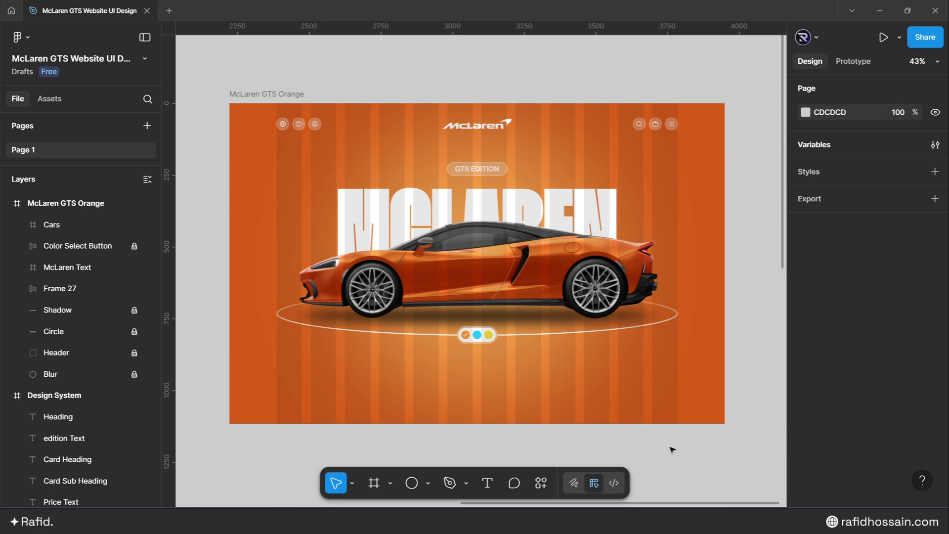
# Place a copy of the Design System's Heading text in the lower-left area of the McLaren GTS Orange frame.
pyautogui.scroll(-5, 702, 395)
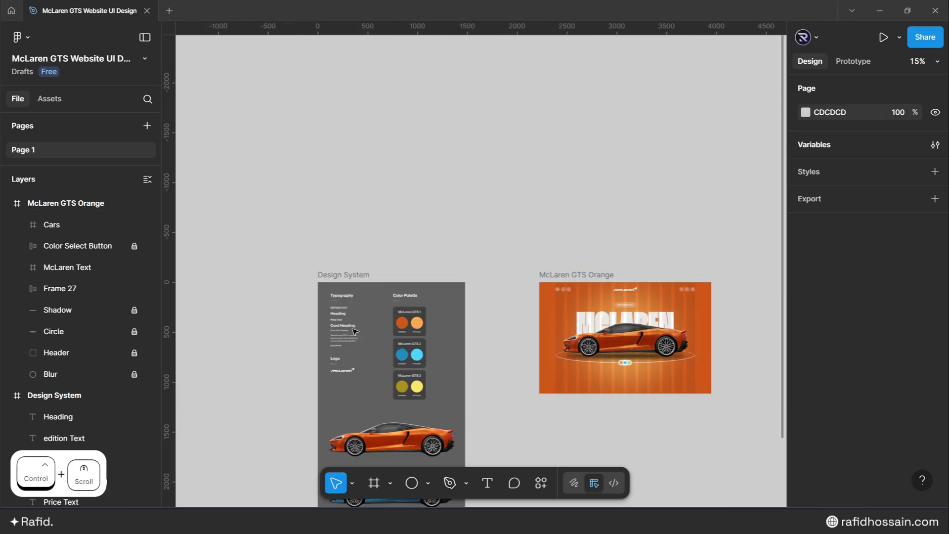
pyautogui.click(336, 314)
pyautogui.scroll(3, 341, 316)
pyautogui.scroll(-3, 341, 317)
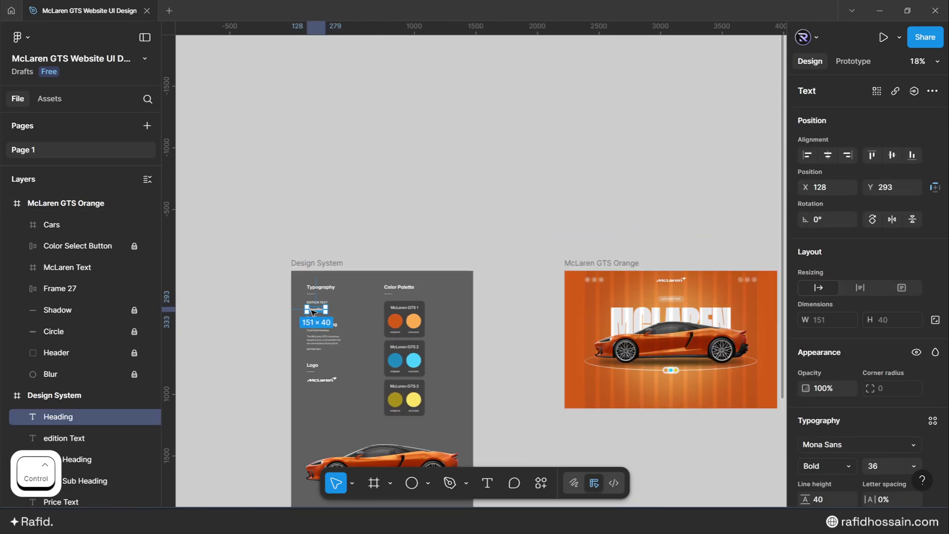
pyautogui.moveTo(319, 311); pyautogui.dragTo(632, 392)
pyautogui.scroll(-3, 504, 401)
pyautogui.scroll(9, 602, 414)
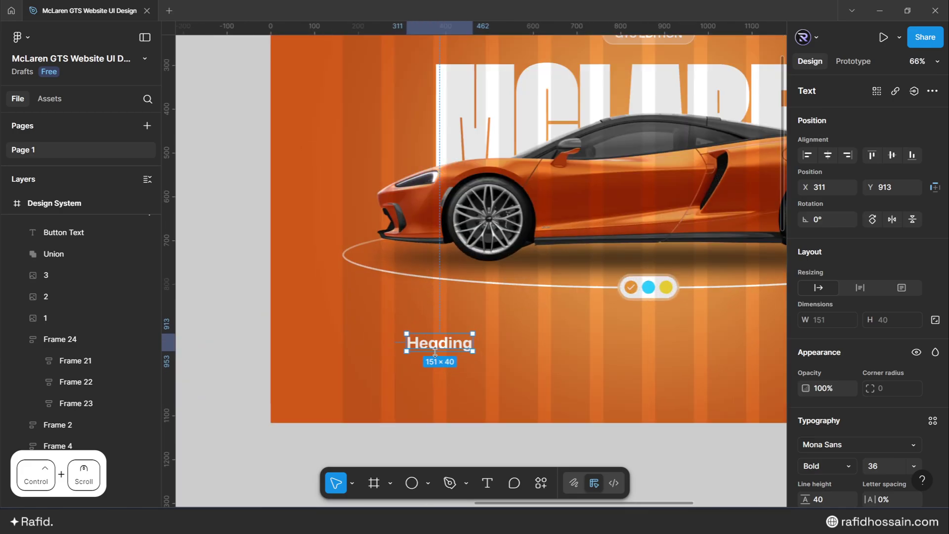
# Change the copied heading to McLaren GTS and line it up with the left content margin below the ring.
pyautogui.moveTo(447, 346); pyautogui.dragTo(382, 354)
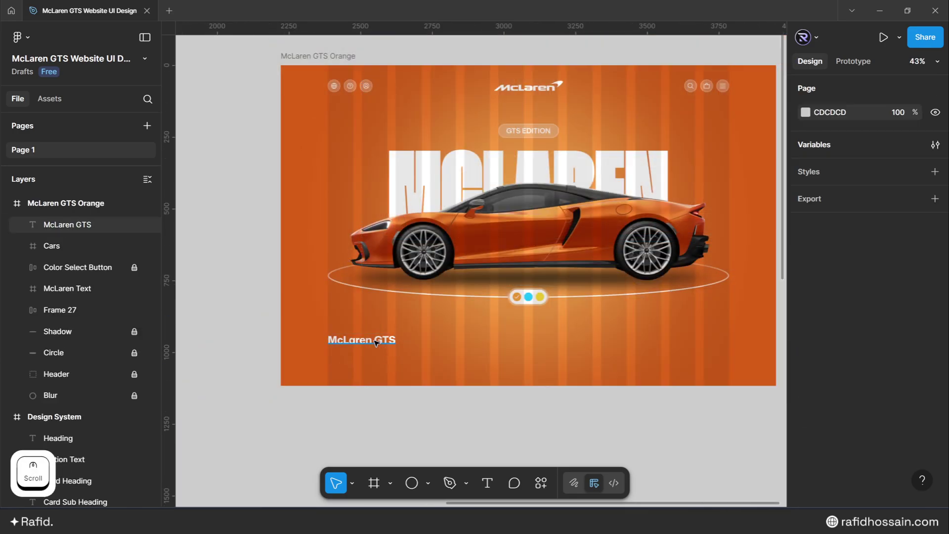
pyautogui.click(374, 337)
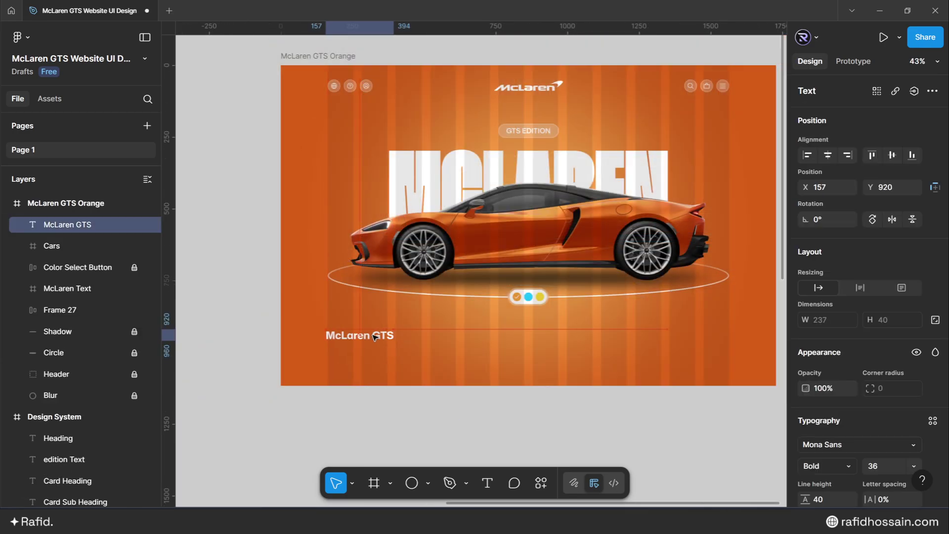
pyautogui.click(421, 419)
# Copy the Button Text sample from the Design System and paste it into the McLaren GTS Orange frame.
pyautogui.scroll(-6, 627, 322)
pyautogui.scroll(4, 303, 298)
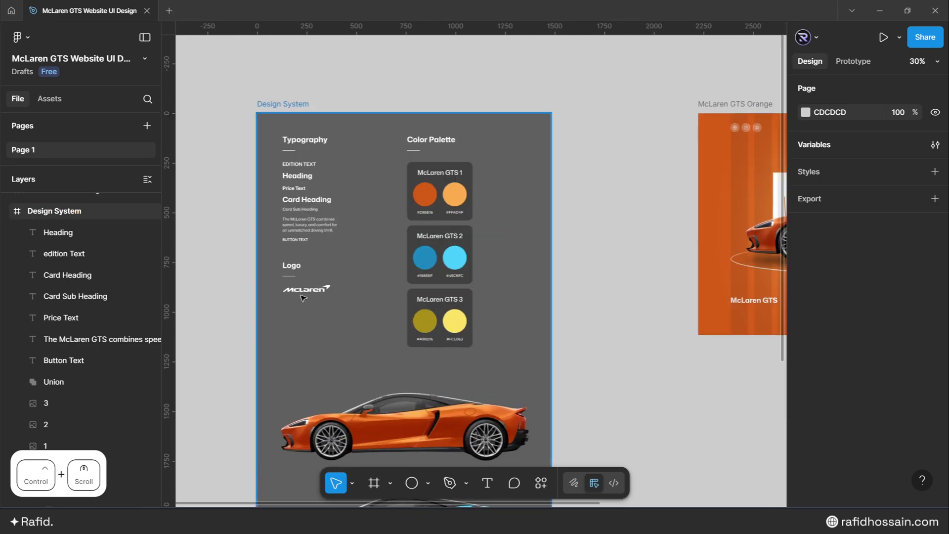
pyautogui.click(293, 240)
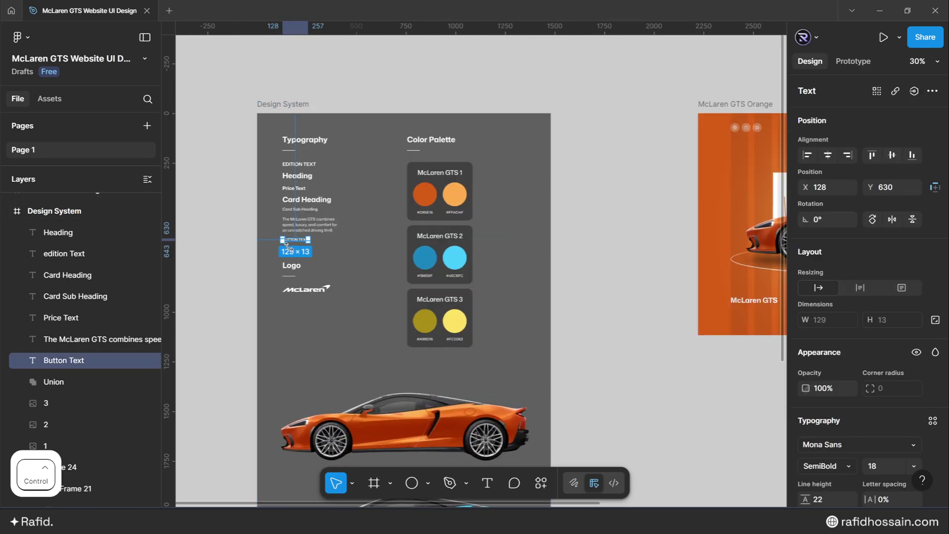
pyautogui.scroll(-3, 286, 245)
pyautogui.scroll(8, 555, 275)
pyautogui.click(490, 311)
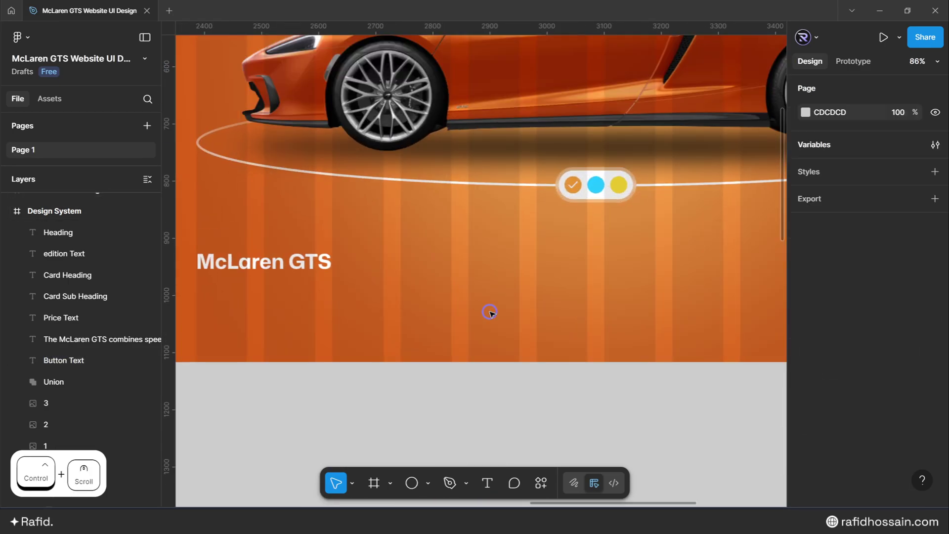
pyautogui.hotkey('ctrl', 'v')
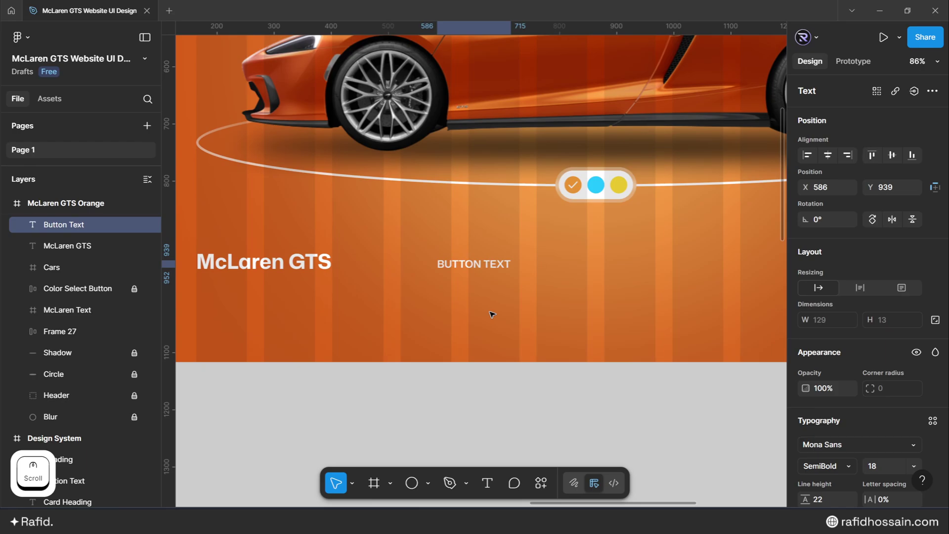
# Change the pasted button text to Order Now.
pyautogui.doubleClick(478, 265)
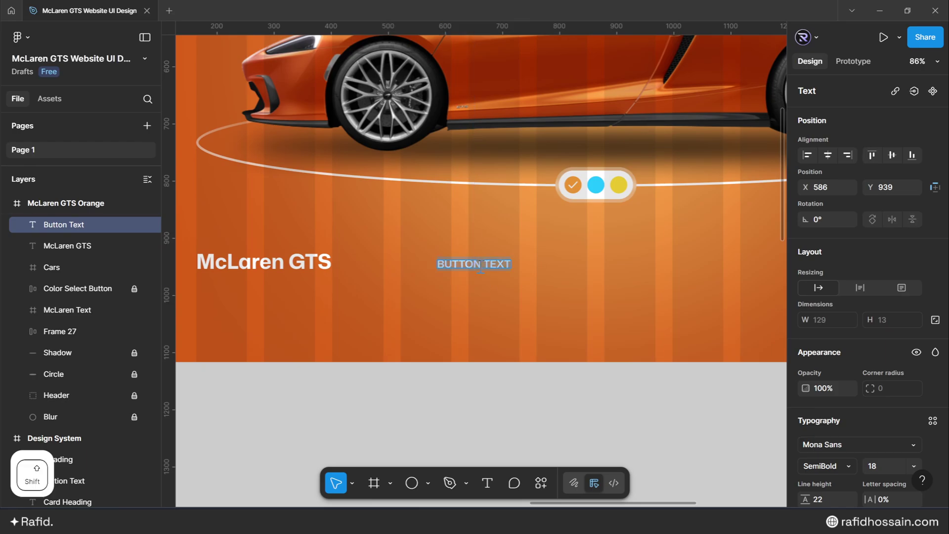
pyautogui.write('Order Now')
pyautogui.click(497, 296)
# Wrap the Order Now text in an auto layout frame with horizontal padding 24 and vertical padding 16.
pyautogui.hotkey('shift', 'a')
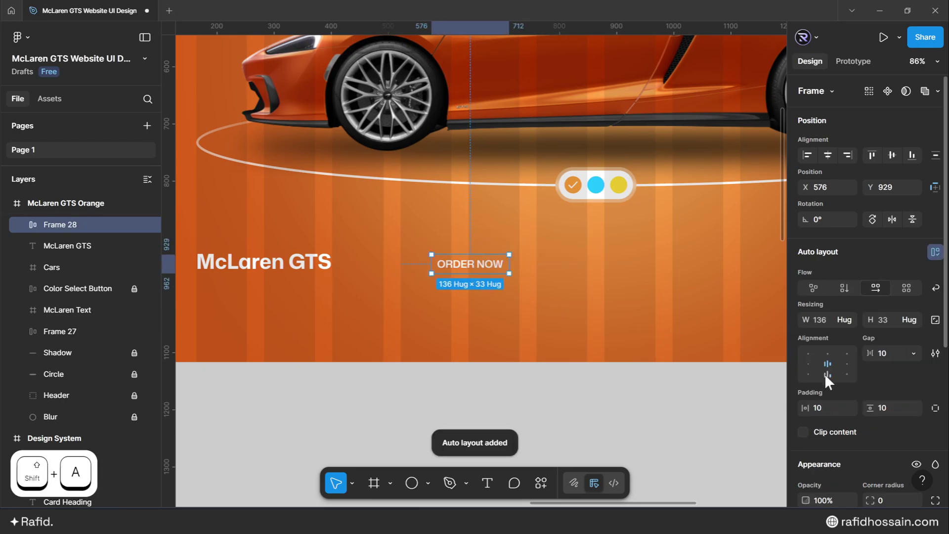
pyautogui.click(817, 409)
pyautogui.write('24')
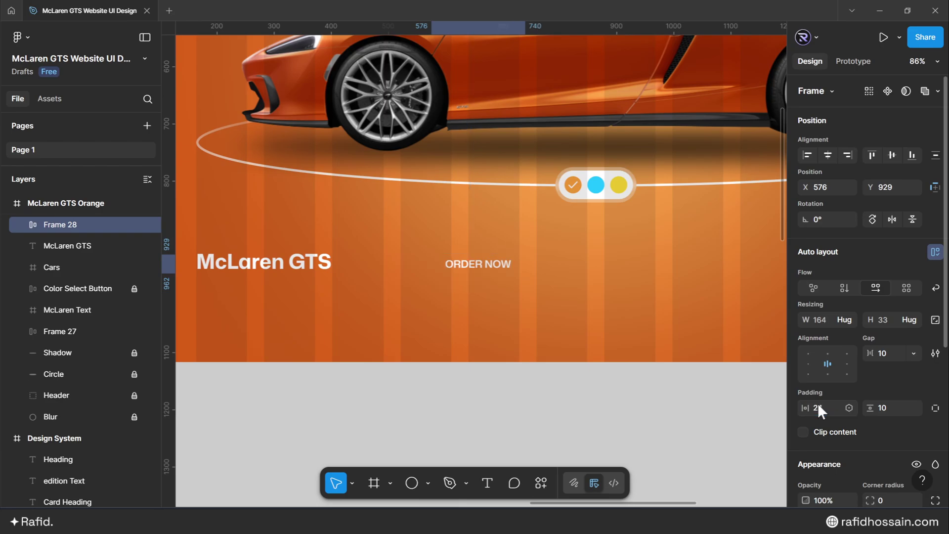
pyautogui.click(883, 409)
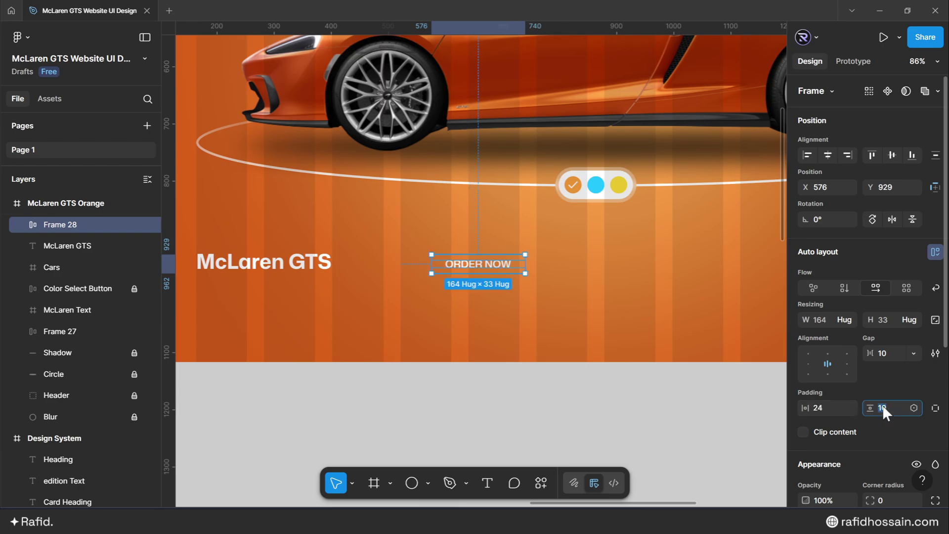
pyautogui.write('16')
pyautogui.press('Return')
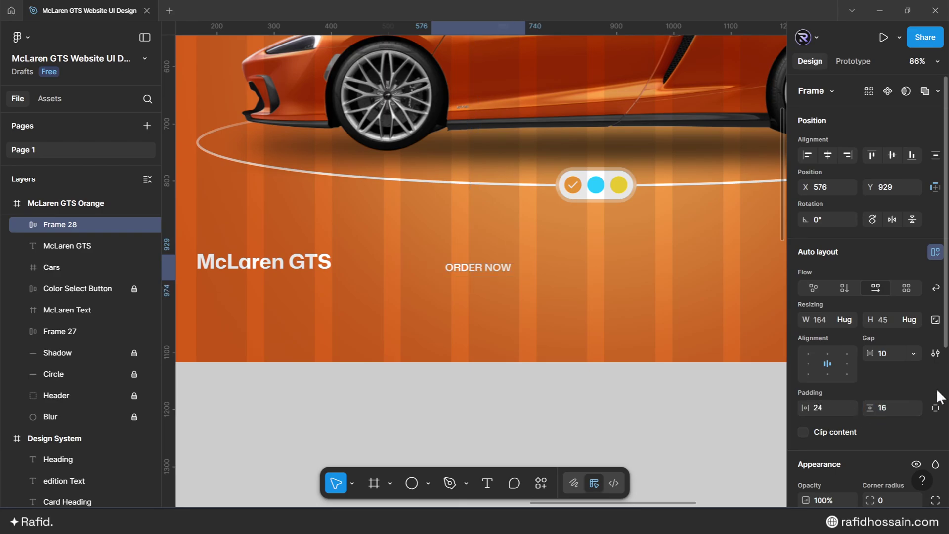
# Give the Order Now button frame a corner radius of 50 and a White Color fill.
pyautogui.scroll(-3, 880, 425)
pyautogui.click(879, 390)
pyautogui.write('5')
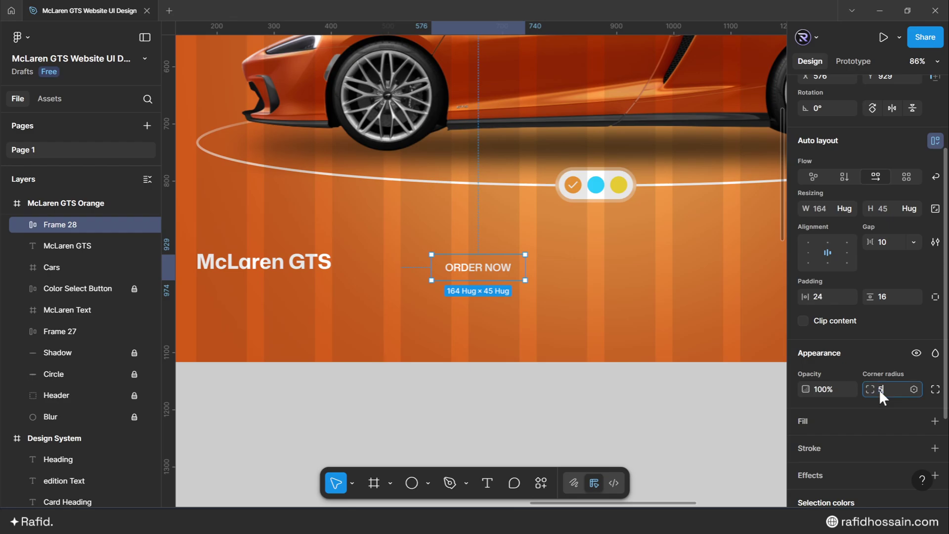
pyautogui.write('0')
pyautogui.press('Return')
pyautogui.click(838, 420)
pyautogui.click(692, 131)
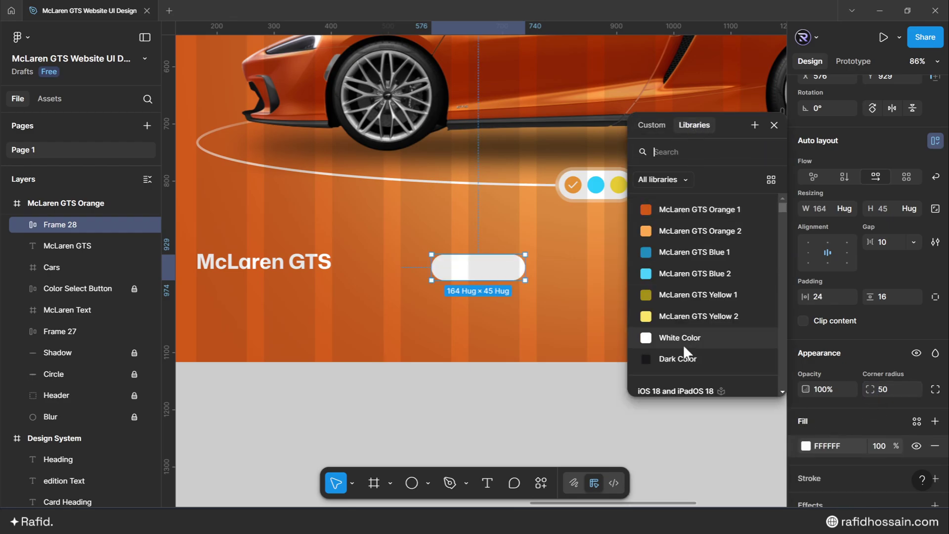
pyautogui.click(683, 340)
# Apply the Dark Color style to the Order Now text.
pyautogui.doubleClick(487, 268)
pyautogui.click(806, 477)
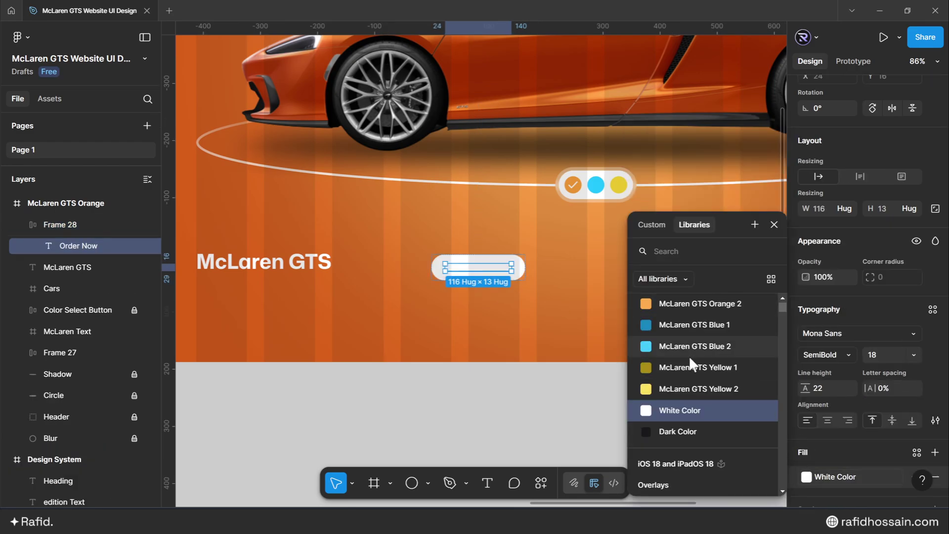
pyautogui.click(682, 426)
pyautogui.press('Escape')
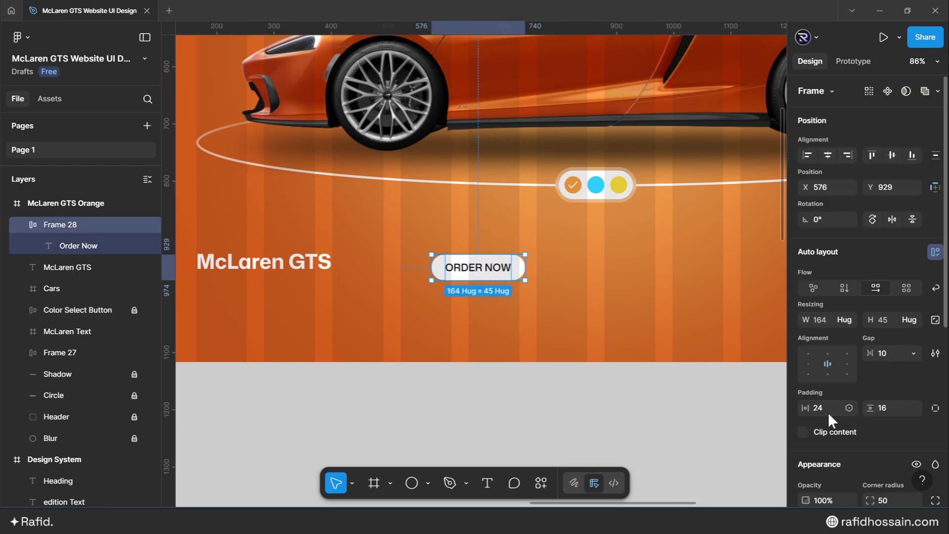
# Add a white (FFFFFF) stroke positioned outside the Order Now button frame.
pyautogui.scroll(-5, 829, 412)
pyautogui.click(815, 366)
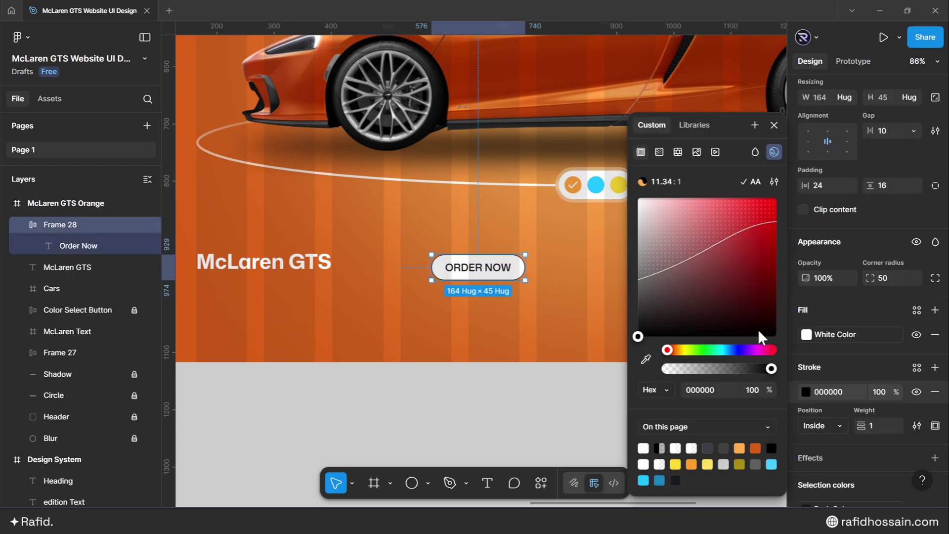
pyautogui.moveTo(759, 338); pyautogui.dragTo(616, 188)
pyautogui.click(775, 125)
pyautogui.click(819, 426)
pyautogui.click(823, 448)
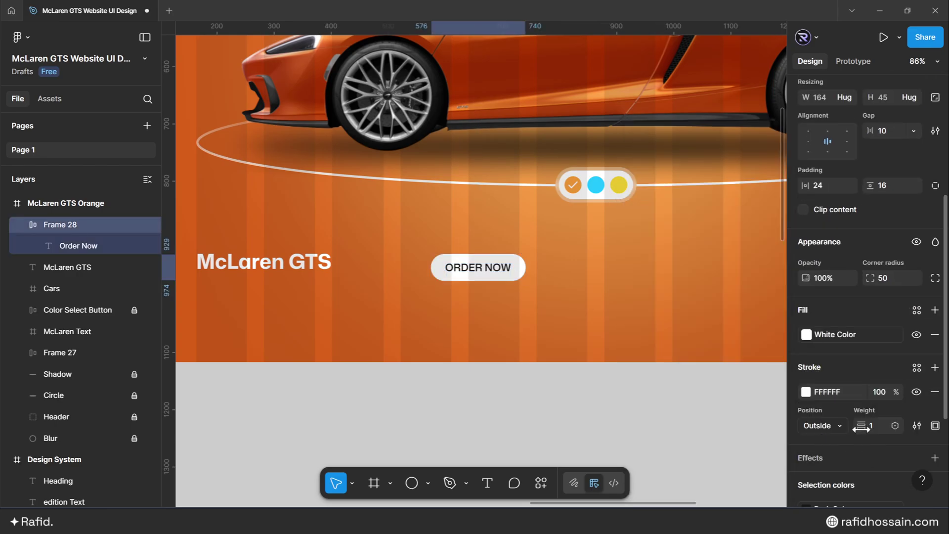
# Set the Order Now button's stroke weight to 6 and its opacity to 32%.
pyautogui.click(883, 392)
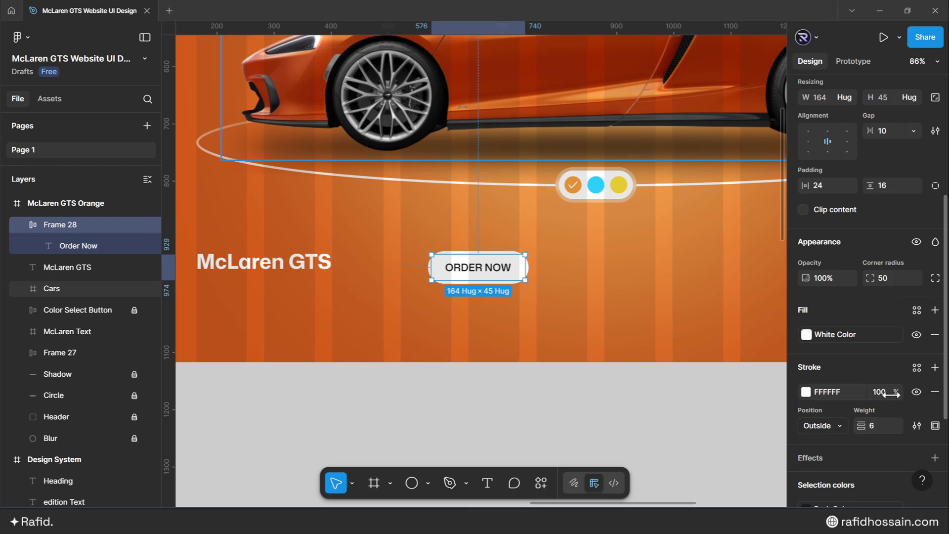
pyautogui.write('32')
pyautogui.press('Return')
# Add a uniform background blur of 12 to the Order Now button frame.
pyautogui.scroll(-3, 875, 397)
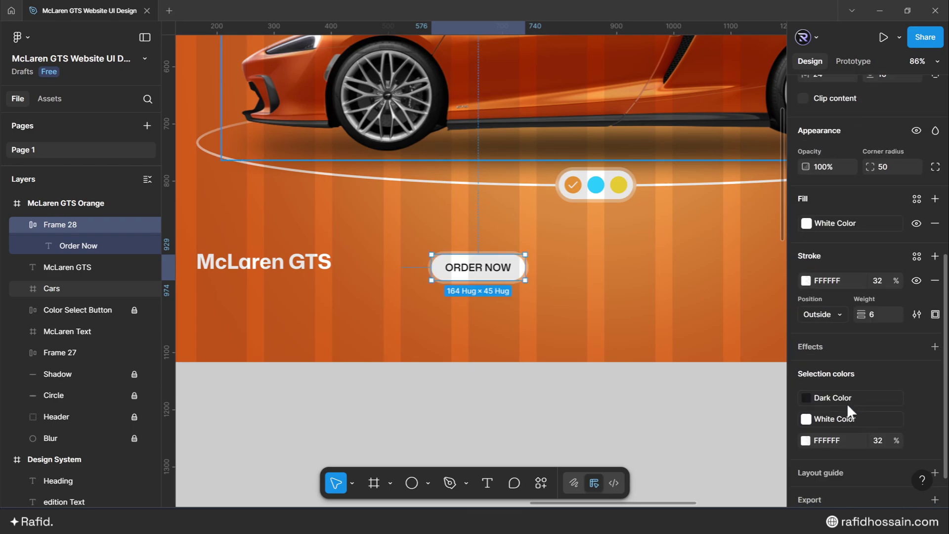
pyautogui.click(934, 347)
pyautogui.click(839, 377)
pyautogui.click(846, 401)
pyautogui.click(726, 378)
pyautogui.write('12')
pyautogui.press('Return')
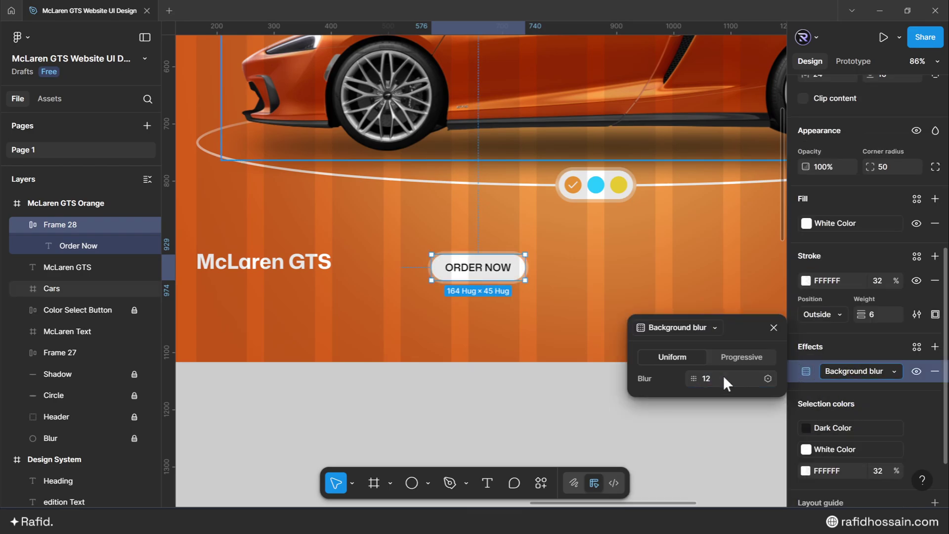
pyautogui.click(773, 327)
# Move the Order Now button directly below the McLaren GTS heading, aligned with its left edge.
pyautogui.hscroll(-2, 554, 272)
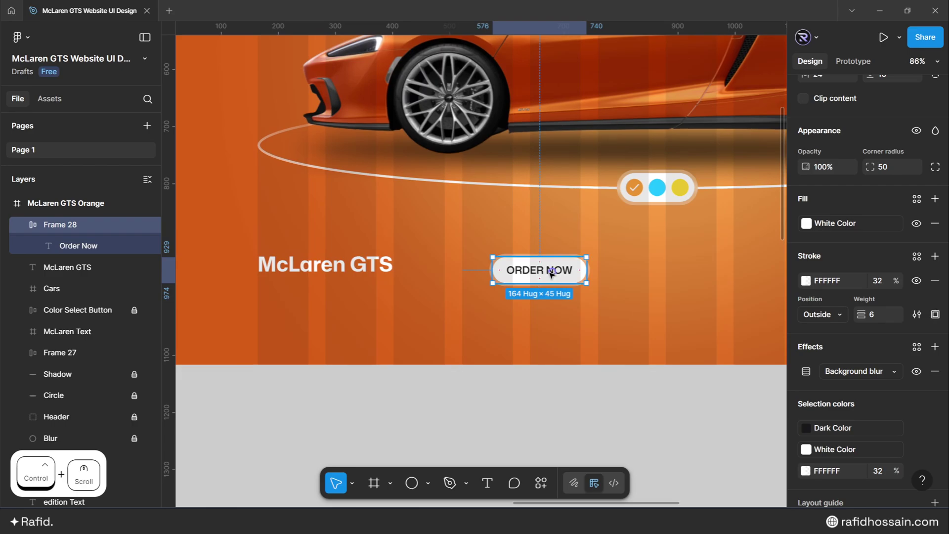
pyautogui.moveTo(553, 271); pyautogui.dragTo(319, 305)
pyautogui.press('alt')
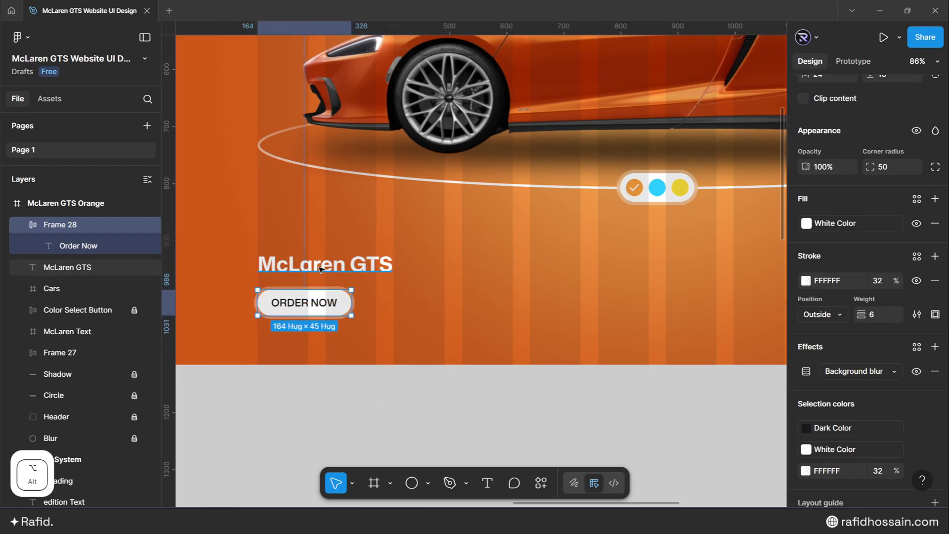
pyautogui.click(438, 291)
# Add a View Specs label to the right of the Order Now button, reusing the copied button text.
pyautogui.press('ctrl')
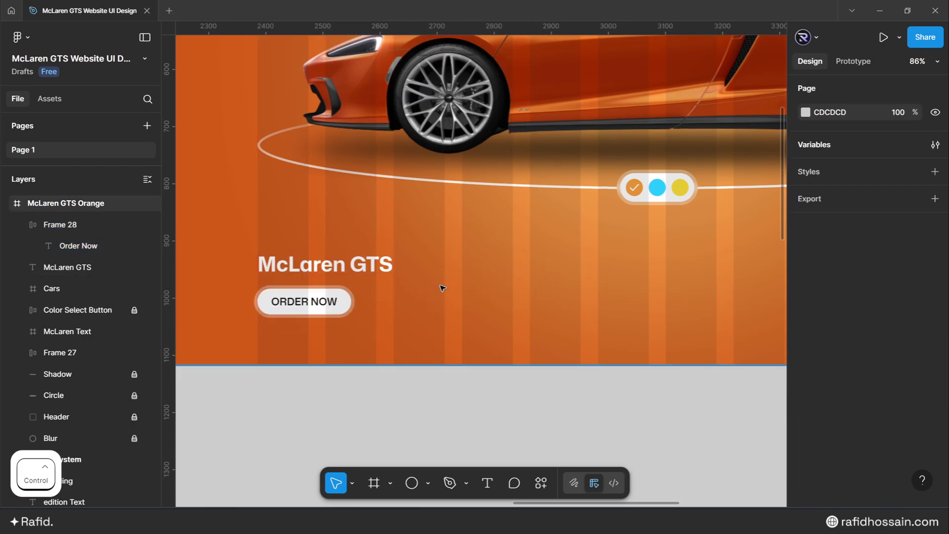
pyautogui.scroll(5, 366, 294)
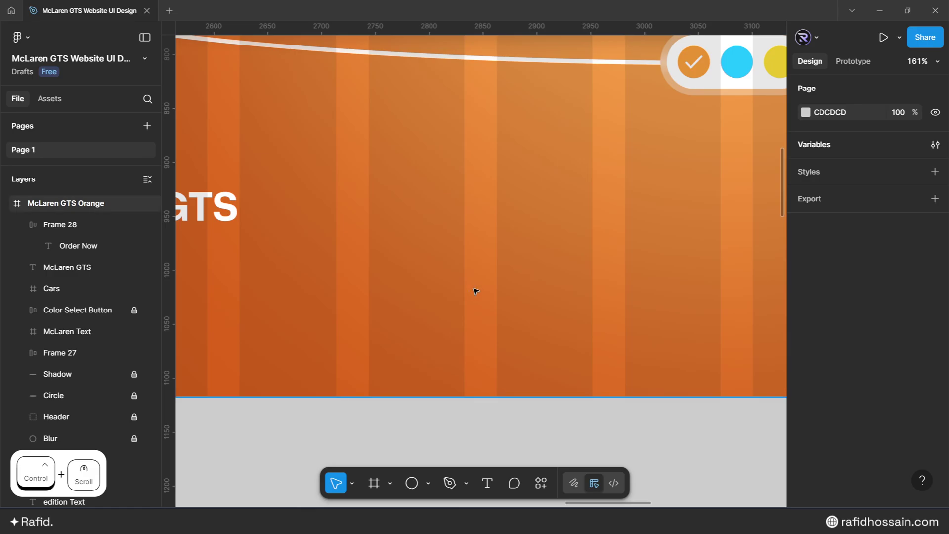
pyautogui.hotkey('ctrl', 'v')
pyautogui.press('Return')
pyautogui.write('View Specs')
pyautogui.press('Escape')
pyautogui.scroll(-5, 494, 287)
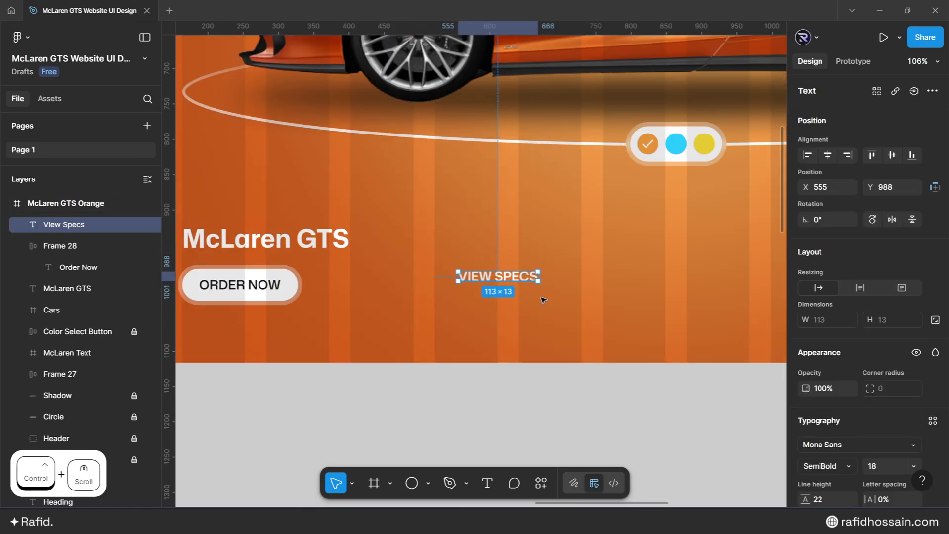
pyautogui.moveTo(498, 285); pyautogui.dragTo(398, 282)
# Find an external-link icon with the Iconify plugin by searching for link, and import it below the orange frame.
pyautogui.hotkey('ctrl', 'k')
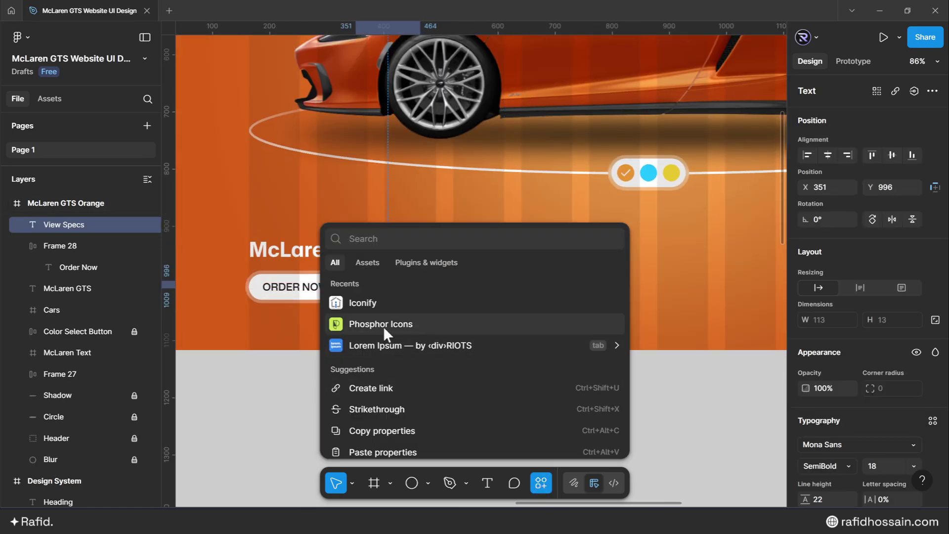
pyautogui.click(380, 303)
pyautogui.click(612, 105)
pyautogui.write('link')
pyautogui.press('Return')
pyautogui.scroll(-15, 772, 277)
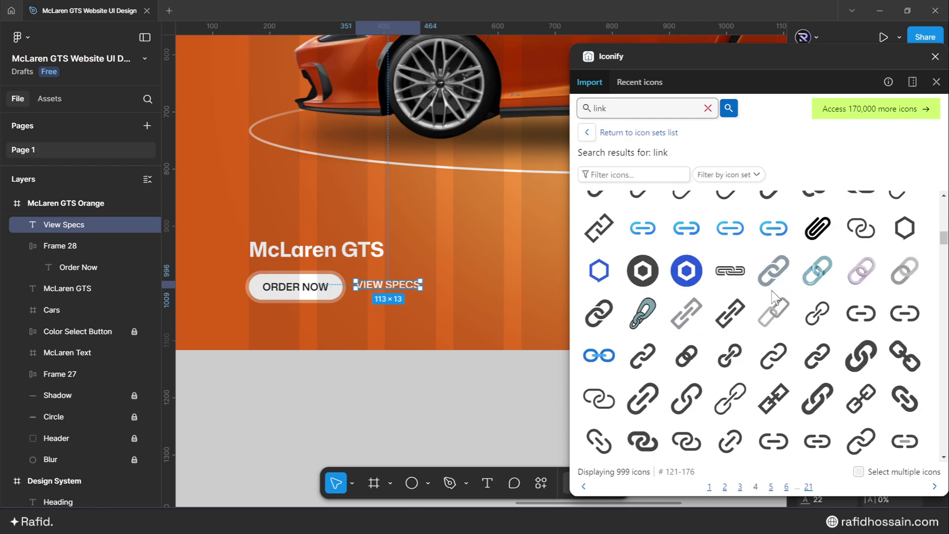
pyautogui.moveTo(691, 239); pyautogui.dragTo(489, 371)
pyautogui.click(935, 57)
# Delete the imported icon's leftover frame, keeping only its vector shape on the canvas.
pyautogui.scroll(5, 424, 396)
pyautogui.click(391, 363)
pyautogui.click(398, 365)
pyautogui.press('Delete')
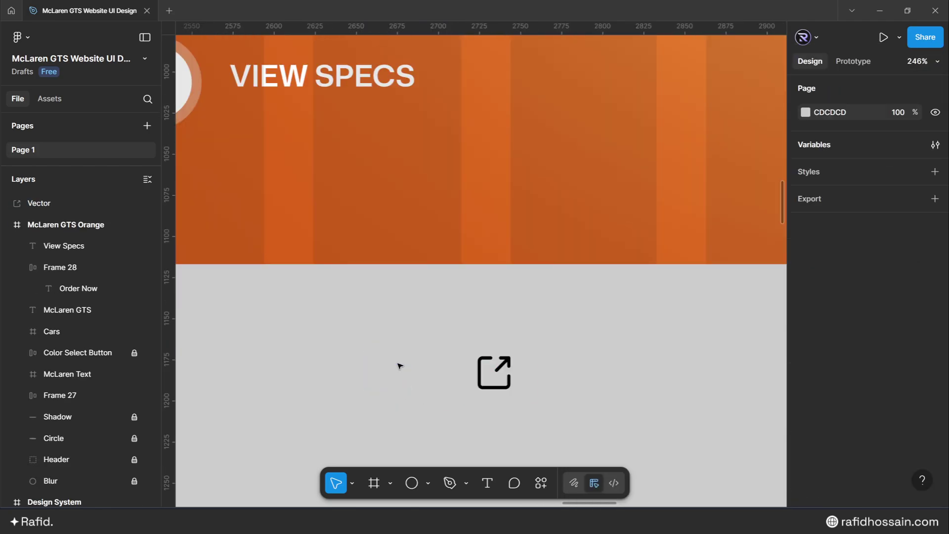
# Lock the aspect ratio of the black external-link icon and apply the White Color style to its stroke.
pyautogui.scroll(-3, 542, 408)
pyautogui.click(512, 384)
pyautogui.click(932, 287)
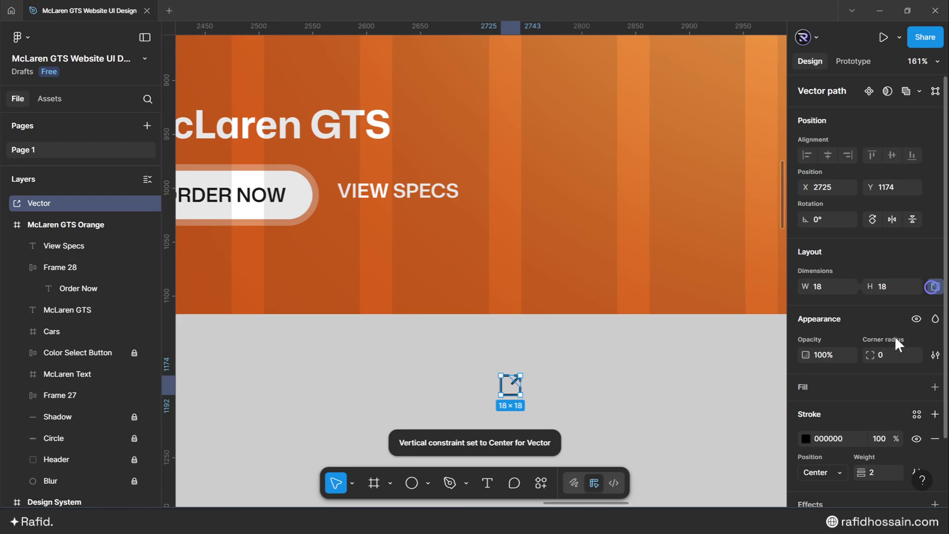
pyautogui.click(806, 438)
pyautogui.click(693, 128)
pyautogui.click(671, 340)
pyautogui.click(544, 361)
# Place the icon just after the VIEW SPECS text and combine both in an auto layout with a gap of 8.
pyautogui.moveTo(518, 384); pyautogui.dragTo(504, 192)
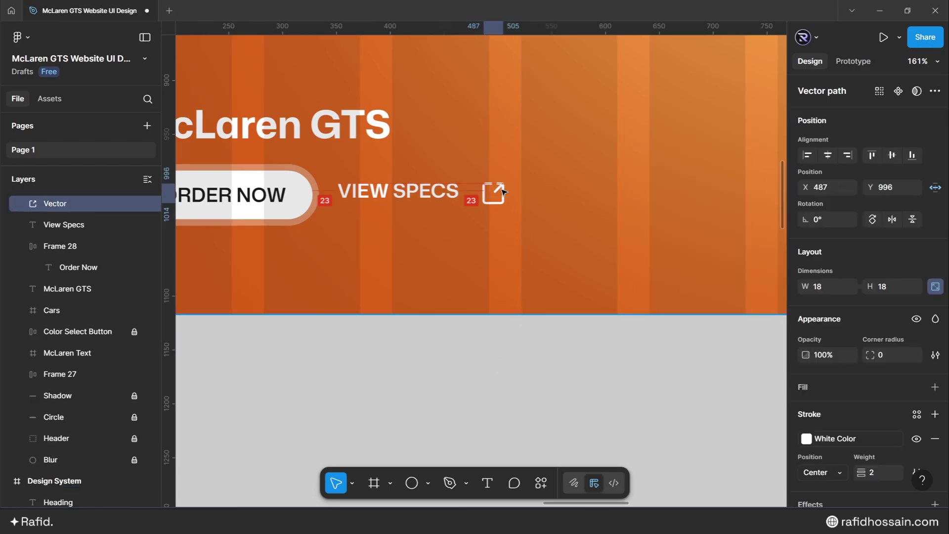
pyautogui.keyDown('shift'); pyautogui.click(398, 191); pyautogui.keyUp('shift')
pyautogui.hotkey('shift', 'a')
pyautogui.click(882, 353)
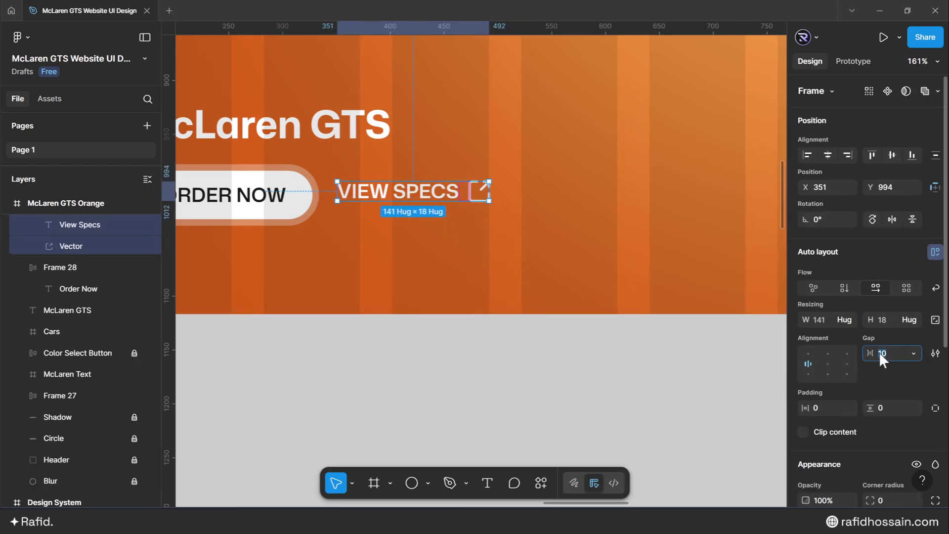
pyautogui.write('8')
pyautogui.press('Return')
pyautogui.scroll(-5, 648, 345)
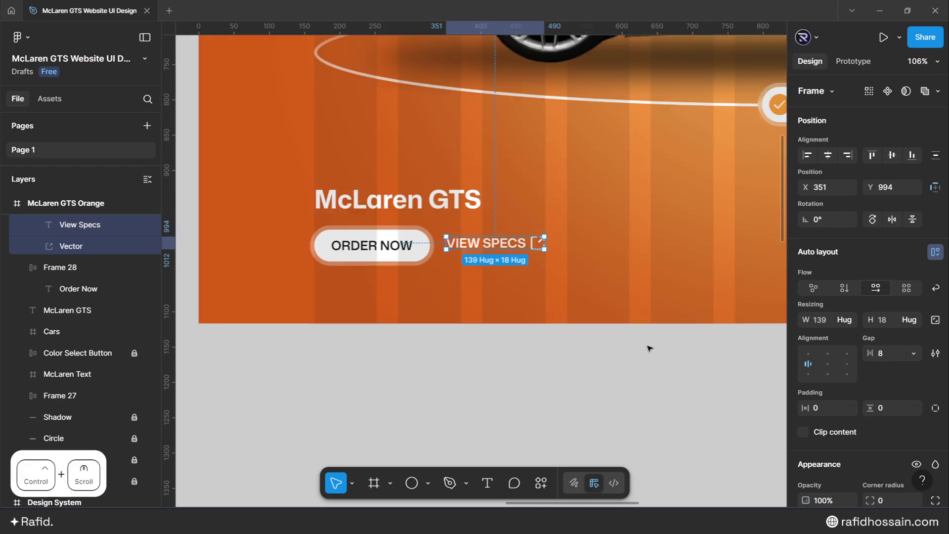
# Combine the ORDER NOW button and the VIEW SPECS link in a horizontal auto layout with a gap of 16.
pyautogui.keyDown('shift'); pyautogui.click(372, 245); pyautogui.keyUp('shift')
pyautogui.hotkey('shift', 'a')
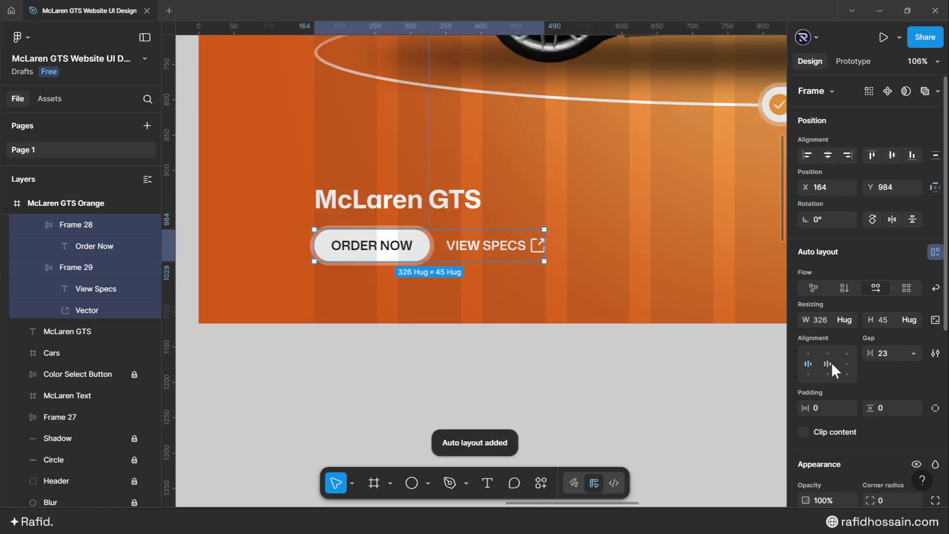
pyautogui.click(886, 354)
pyautogui.write('16')
pyautogui.press('Return')
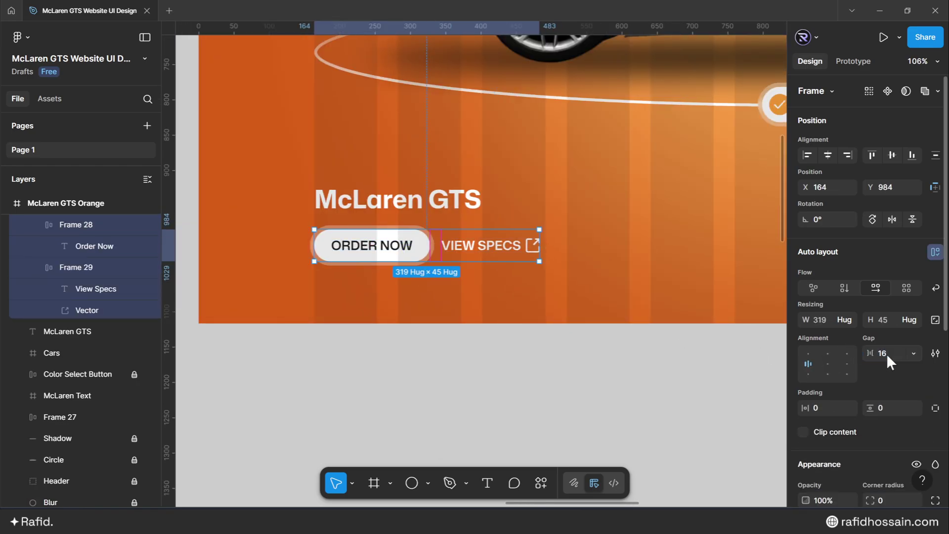
pyautogui.click(505, 398)
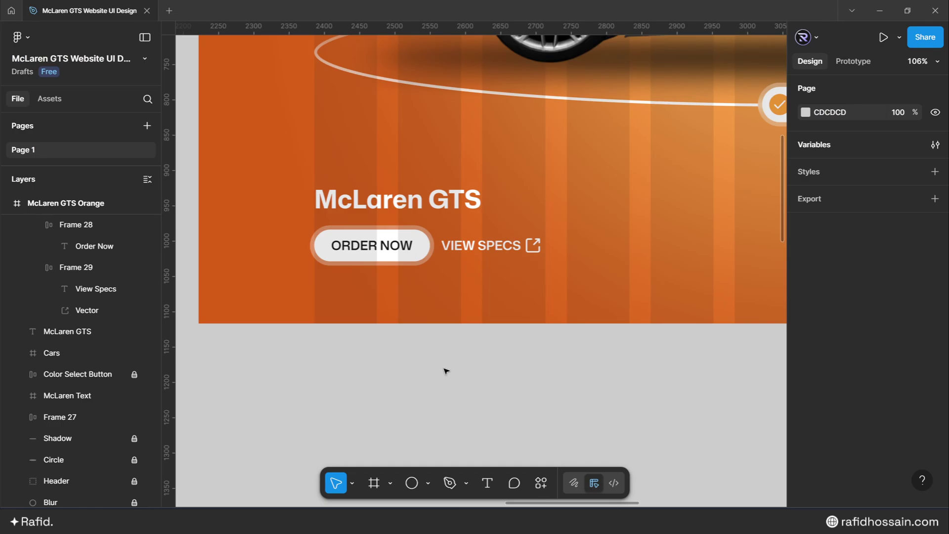
# Combine the McLaren GTS heading and the button row in a vertical auto layout aligned to the left centre.
pyautogui.keyDown('shift'); pyautogui.click(391, 247); pyautogui.keyUp('shift')
pyautogui.keyDown('shift'); pyautogui.click(403, 210); pyautogui.keyUp('shift')
pyautogui.hotkey('shift', 'a')
pyautogui.click(806, 364)
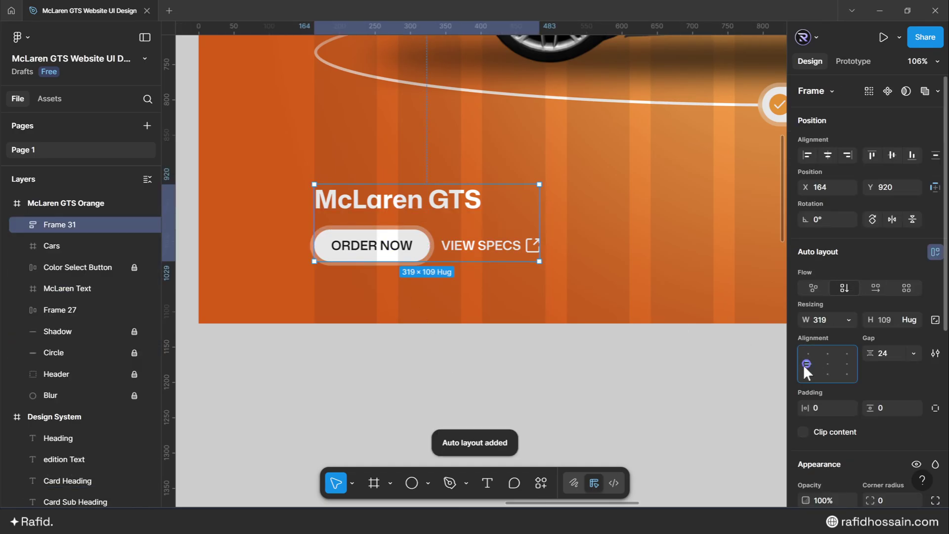
pyautogui.click(439, 379)
# Draw a rectangle about 208 × 130 beside the VIEW SPECS link and set its corner radius to 24.
pyautogui.scroll(-4, 329, 362)
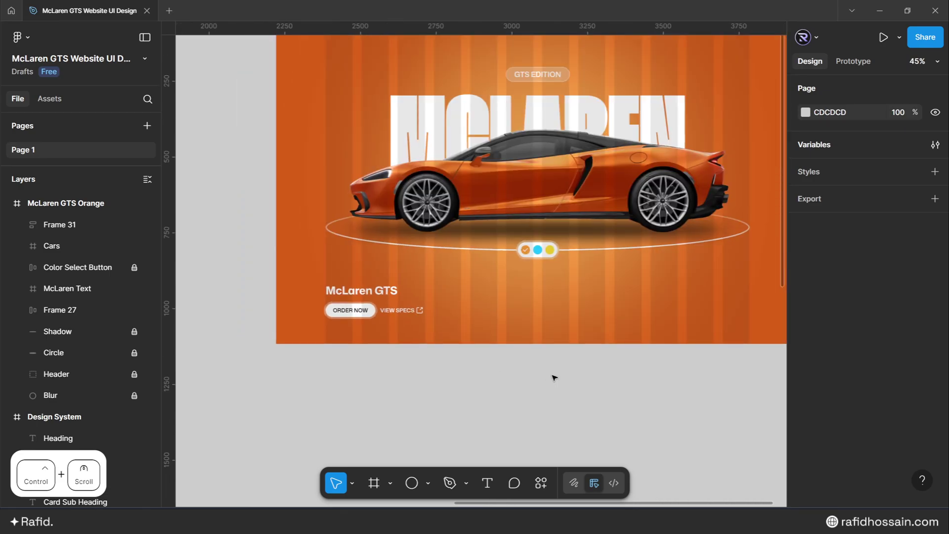
pyautogui.scroll(1, 544, 373)
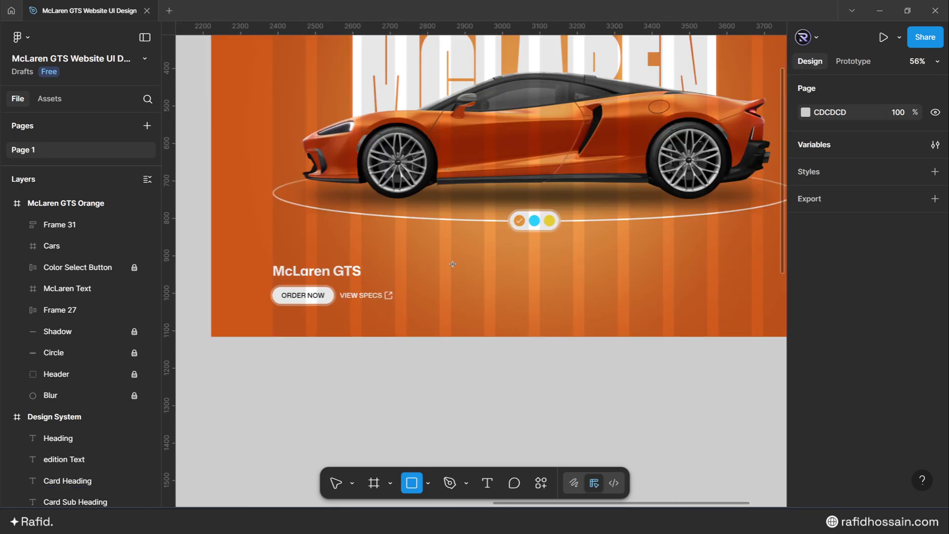
pyautogui.moveTo(452, 264); pyautogui.dragTo(528, 313)
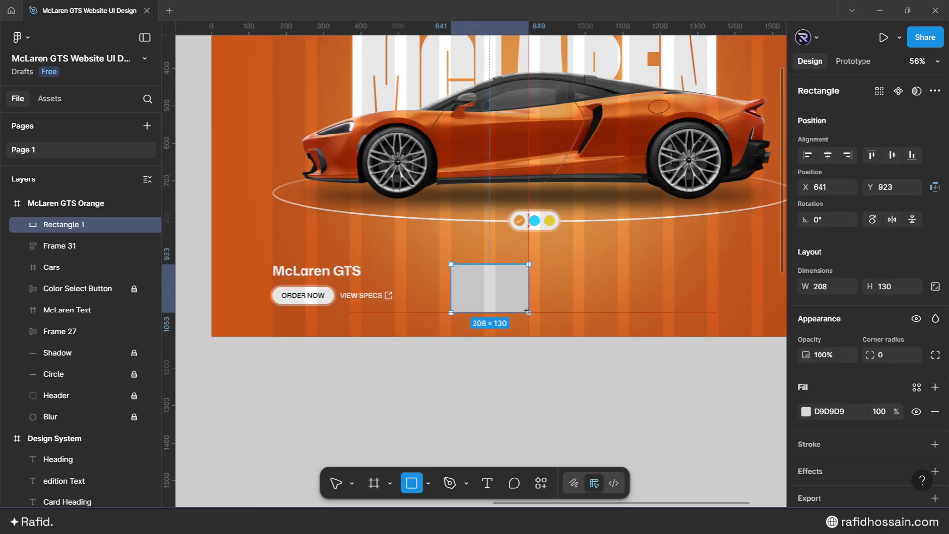
pyautogui.click(885, 286)
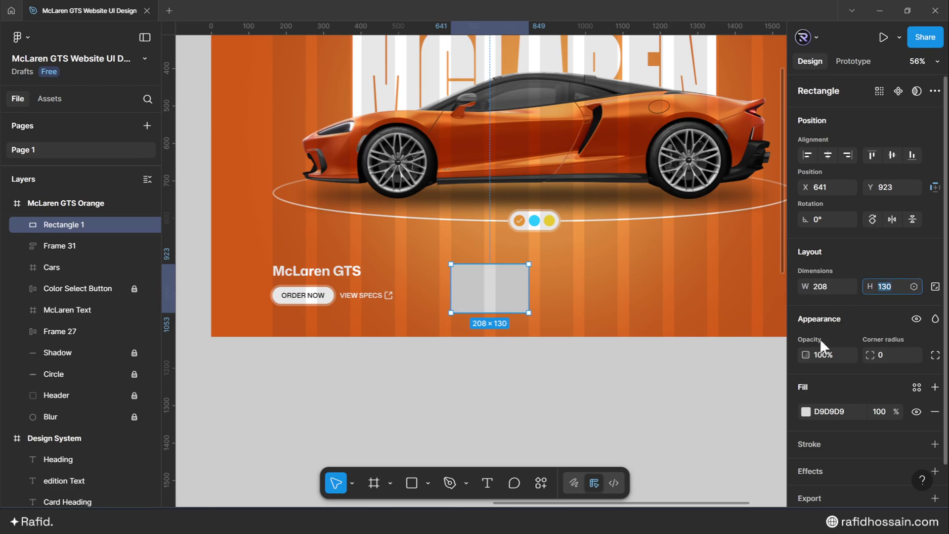
pyautogui.click(886, 355)
pyautogui.write('24')
pyautogui.press('Return')
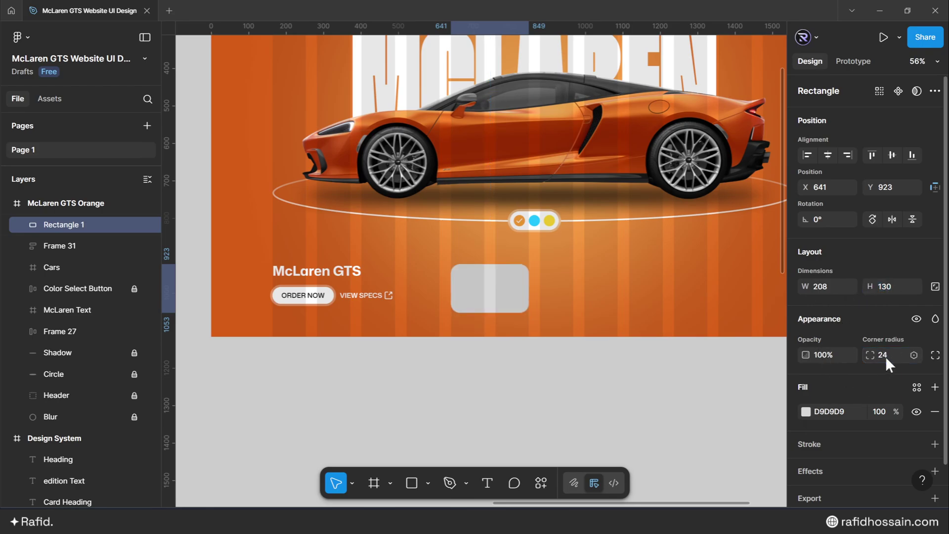
# Set the rectangle's fill to white FFFFFF at 24% opacity.
pyautogui.click(802, 412)
pyautogui.moveTo(723, 289); pyautogui.dragTo(638, 190)
pyautogui.click(774, 121)
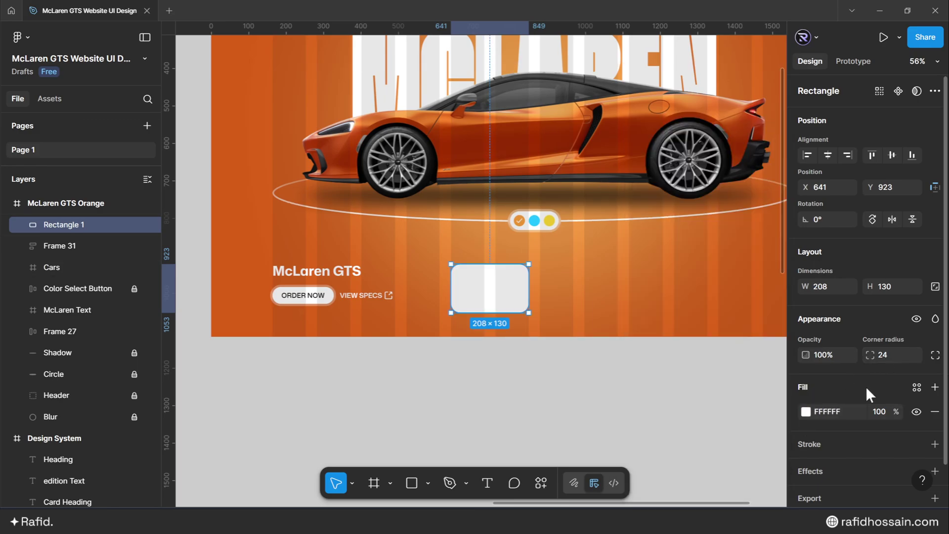
pyautogui.write('24')
pyautogui.press('Return')
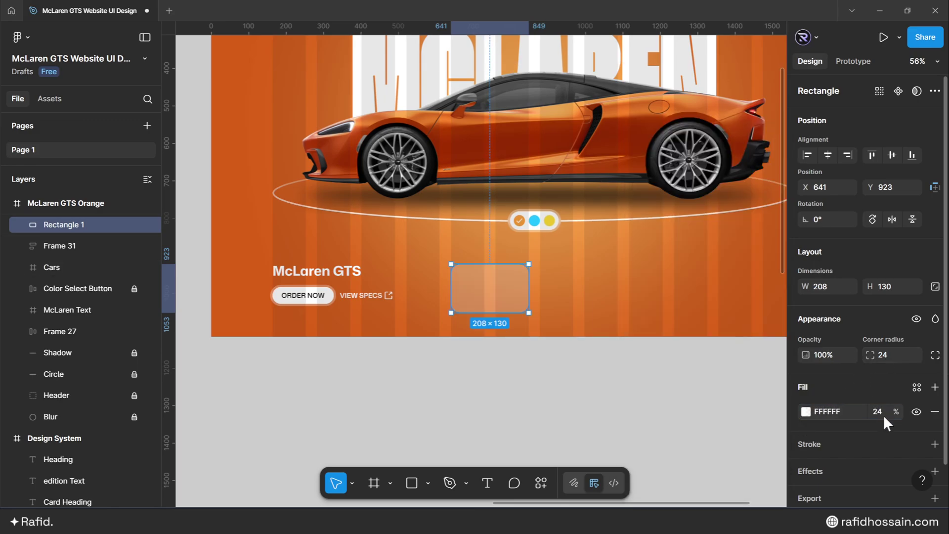
# Add an inside stroke to the rectangle in white FFFFFF at 32% opacity with a weight of 2.
pyautogui.click(843, 444)
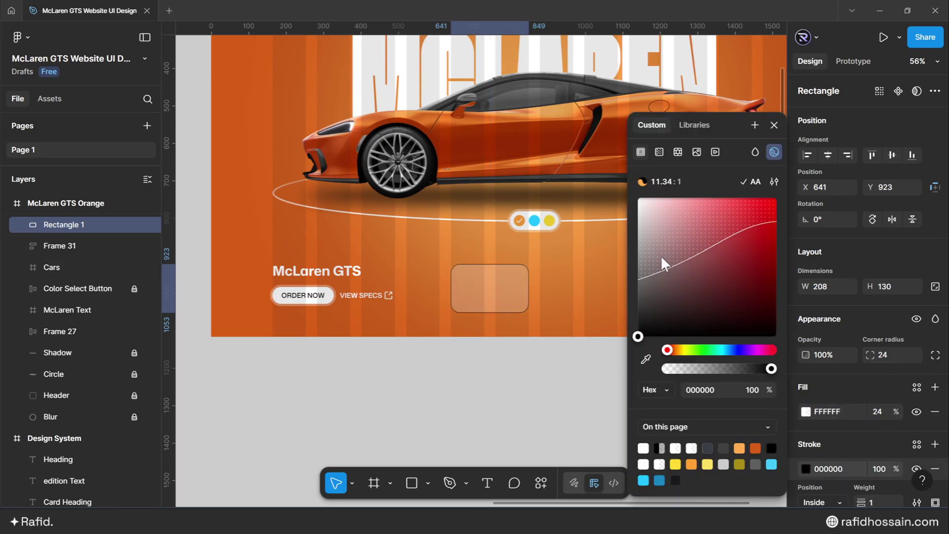
pyautogui.click(772, 124)
pyautogui.write('32')
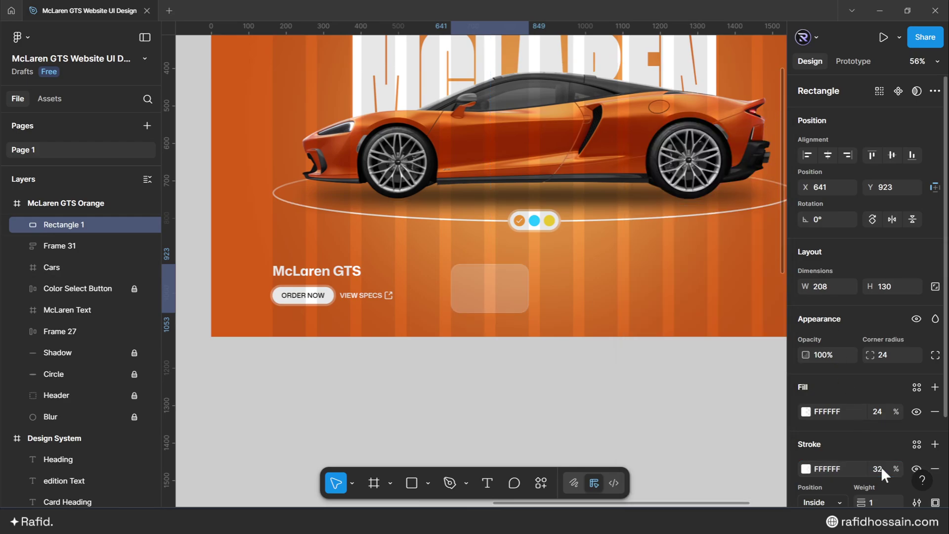
pyautogui.press('Return')
pyautogui.scroll(-1, 881, 460)
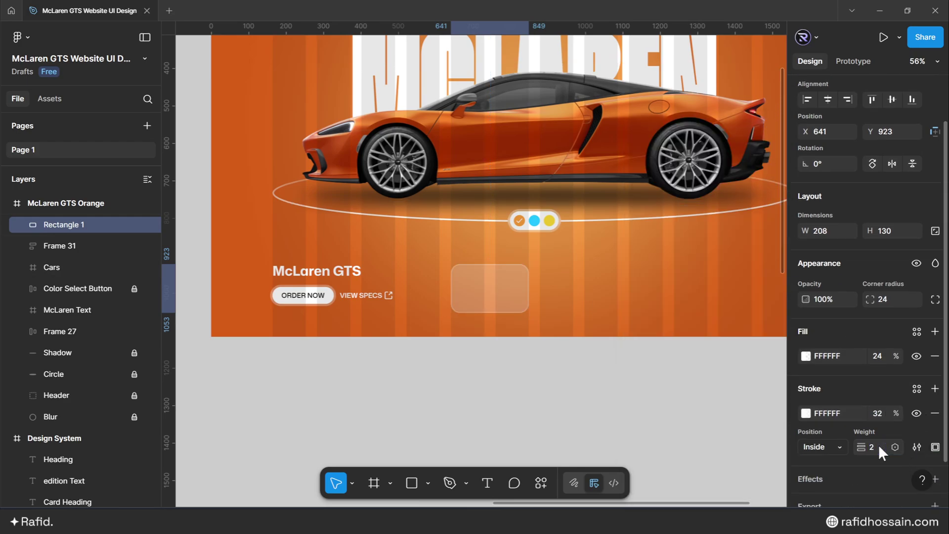
# Add a uniform background blur of 12 to the rectangle and move it closer to the VIEW SPECS link.
pyautogui.scroll(-1, 822, 429)
pyautogui.click(817, 429)
pyautogui.click(844, 455)
pyautogui.click(850, 455)
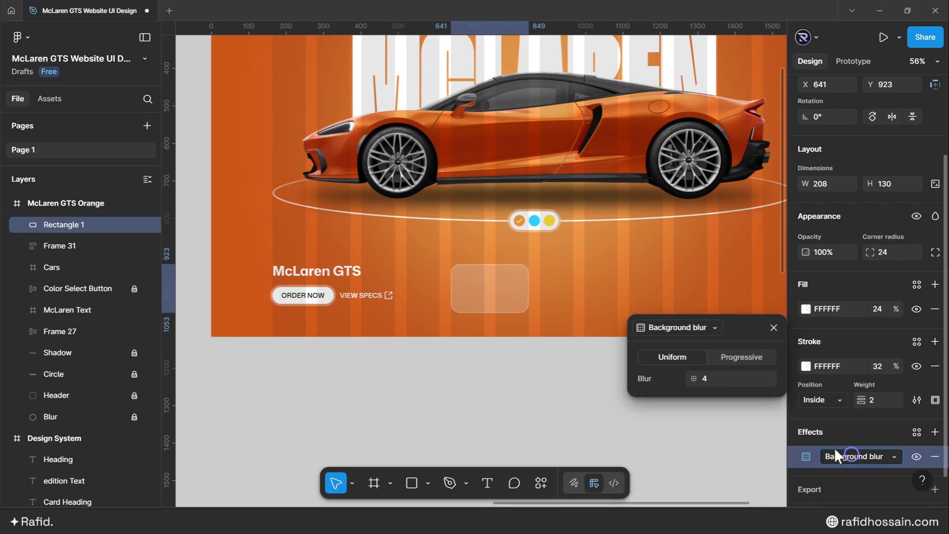
pyautogui.click(729, 376)
pyautogui.write('12')
pyautogui.press('Return')
pyautogui.click(774, 327)
pyautogui.moveTo(493, 284); pyautogui.dragTo(449, 278)
pyautogui.click(586, 326)
# Copy the Card Heading text from the Design System frame and paste it onto the translucent card.
pyautogui.scroll(-3, 600, 314)
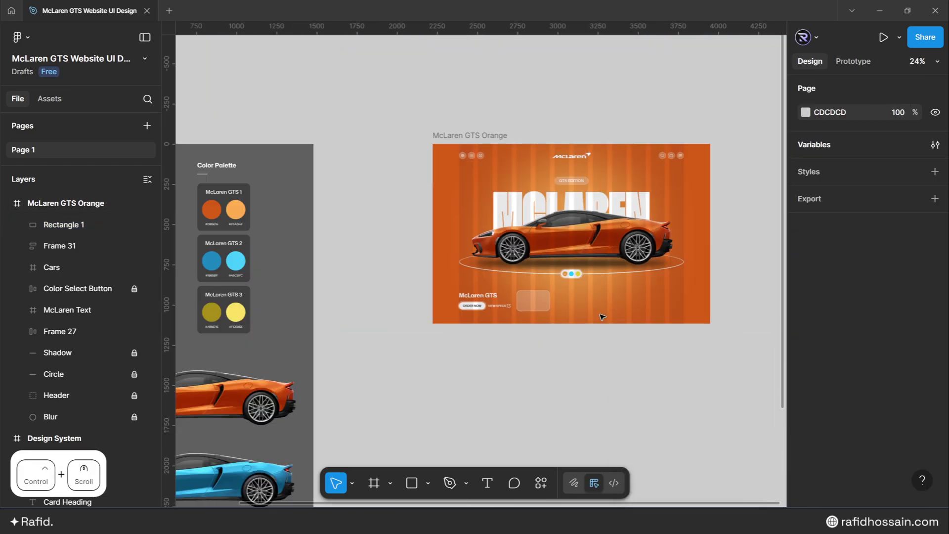
pyautogui.keyDown('ctrl'); pyautogui.scroll(5, 269, 287); pyautogui.keyUp('ctrl')
pyautogui.click(293, 190)
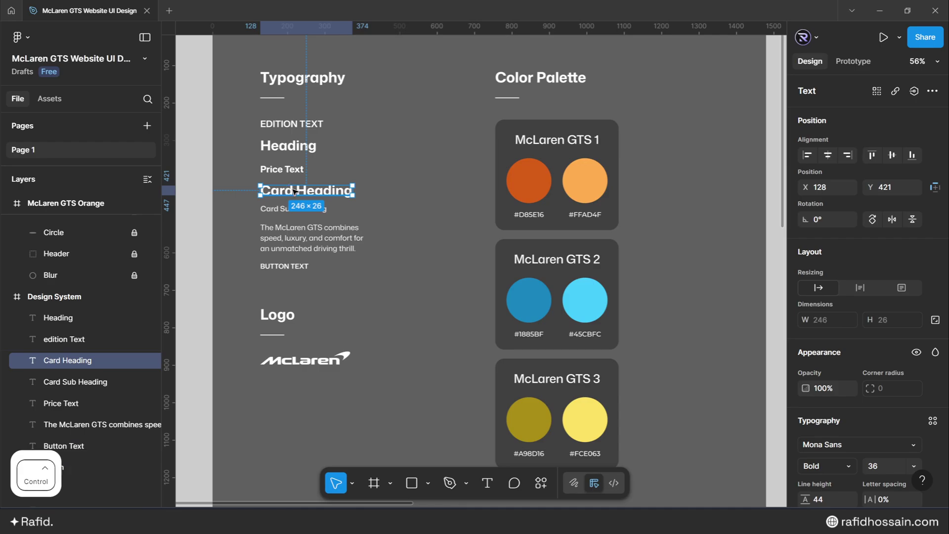
pyautogui.keyDown('ctrl'); pyautogui.scroll(-3, 294, 191); pyautogui.keyUp('ctrl')
pyautogui.keyDown('ctrl'); pyautogui.scroll(7, 439, 210); pyautogui.keyUp('ctrl')
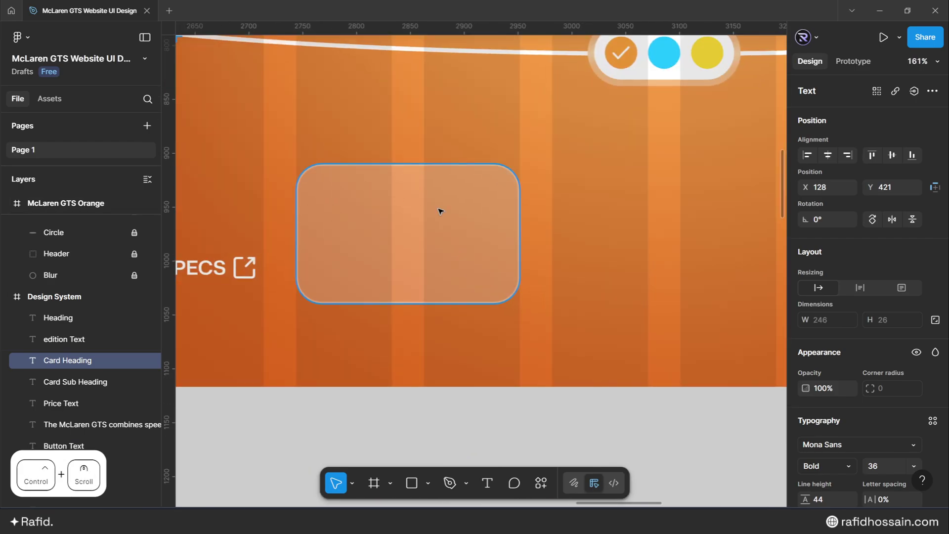
pyautogui.hotkey('ctrl', 'v')
# Copy the Card Sub Heading text from the Design System frame and place it just below the pasted card heading.
pyautogui.keyDown('ctrl'); pyautogui.scroll(-4, 439, 210); pyautogui.keyUp('ctrl')
pyautogui.keyDown('ctrl'); pyautogui.scroll(-2, 277, 197); pyautogui.keyUp('ctrl')
pyautogui.click(344, 149)
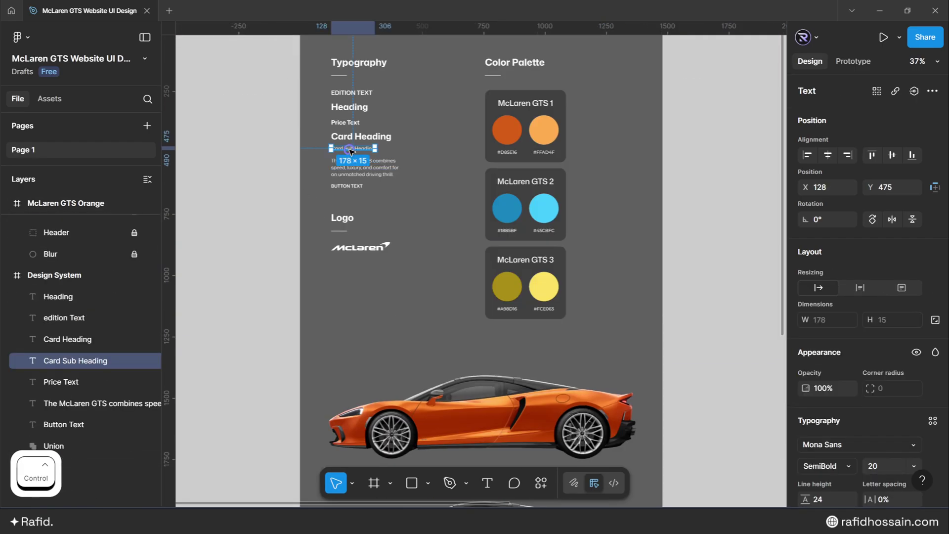
pyautogui.hscroll(5, 345, 152)
pyautogui.keyDown('ctrl'); pyautogui.scroll(5, 510, 275); pyautogui.keyUp('ctrl')
pyautogui.hotkey('ctrl', 'v')
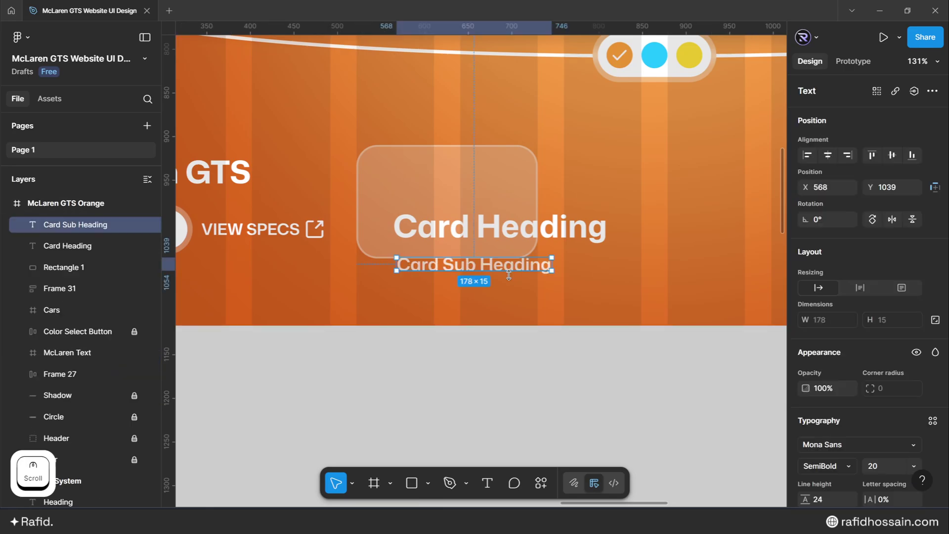
pyautogui.moveTo(508, 275); pyautogui.dragTo(510, 274)
# Change the card heading to "3.2 sec" and the sub heading to "0-100 mph".
pyautogui.doubleClick(488, 231)
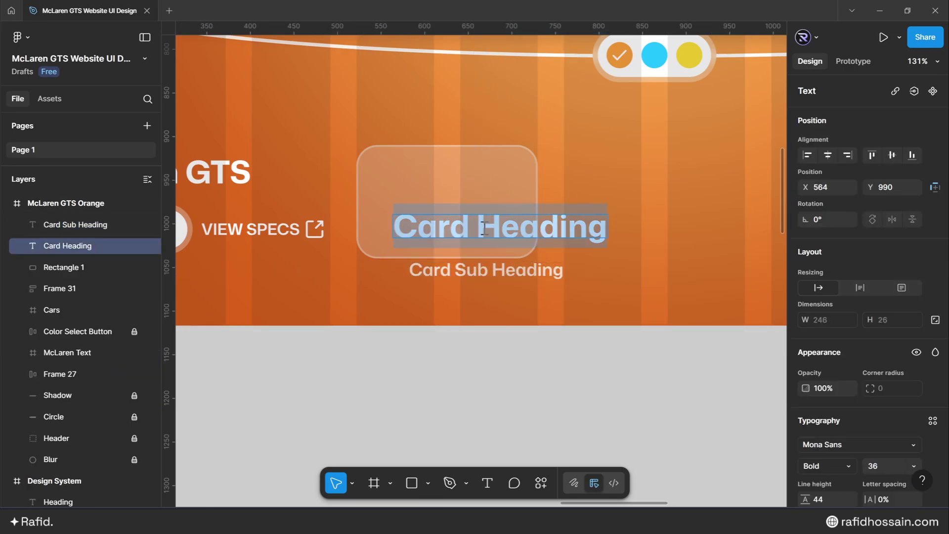
pyautogui.write('3.2 sec')
pyautogui.doubleClick(473, 272)
pyautogui.write('0-100 mph')
pyautogui.press('Escape')
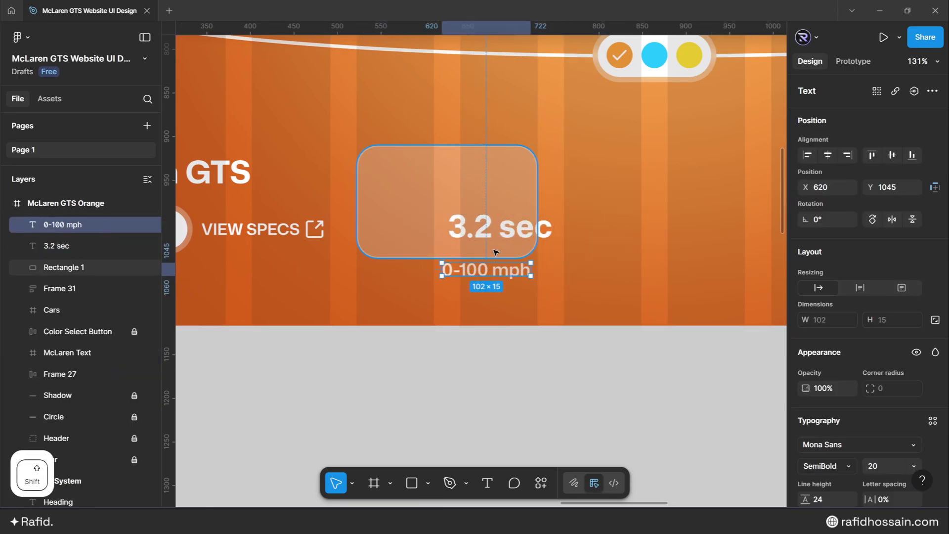
# Move both card texts to the right and combine them in a centred vertical auto layout with a gap of 20.
pyautogui.moveTo(496, 270); pyautogui.dragTo(562, 270)
pyautogui.moveTo(519, 230); pyautogui.dragTo(617, 237)
pyautogui.click(573, 270)
pyautogui.keyDown('shift'); pyautogui.click(605, 234); pyautogui.keyUp('shift')
pyautogui.hotkey('shift', 'a')
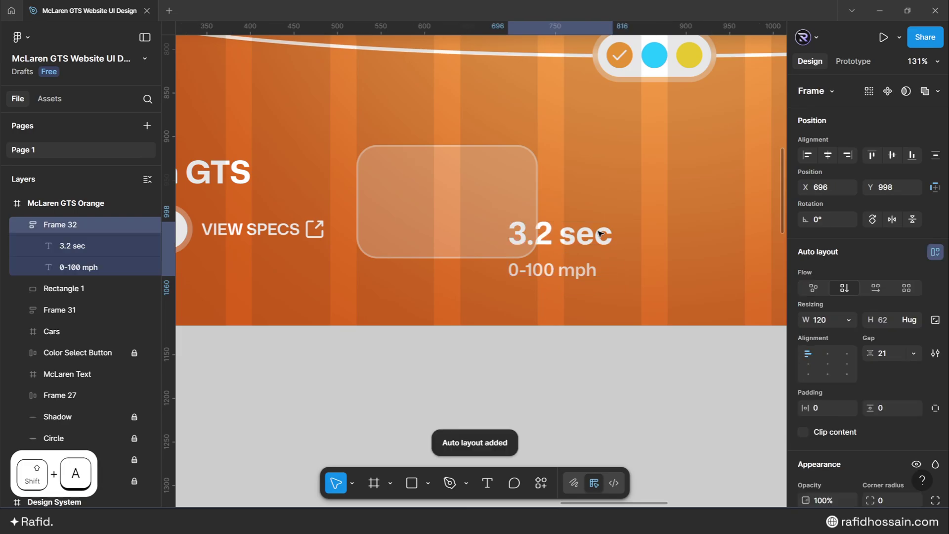
pyautogui.click(828, 364)
pyautogui.click(886, 355)
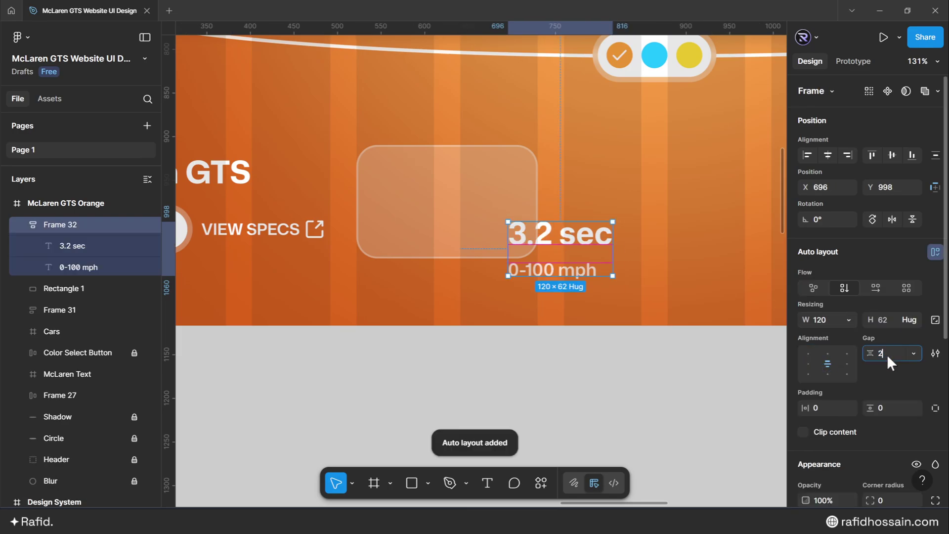
pyautogui.press('Return')
# Move the text stack to the middle of the card and set the 0-100 mph text to auto width.
pyautogui.moveTo(578, 243); pyautogui.dragTo(465, 198)
pyautogui.doubleClick(465, 198)
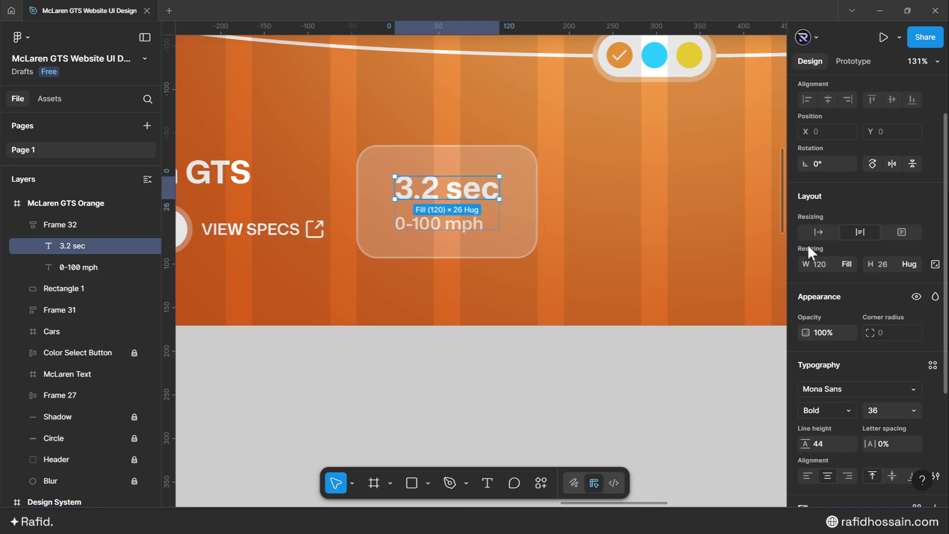
pyautogui.press('Tab')
pyautogui.click(817, 234)
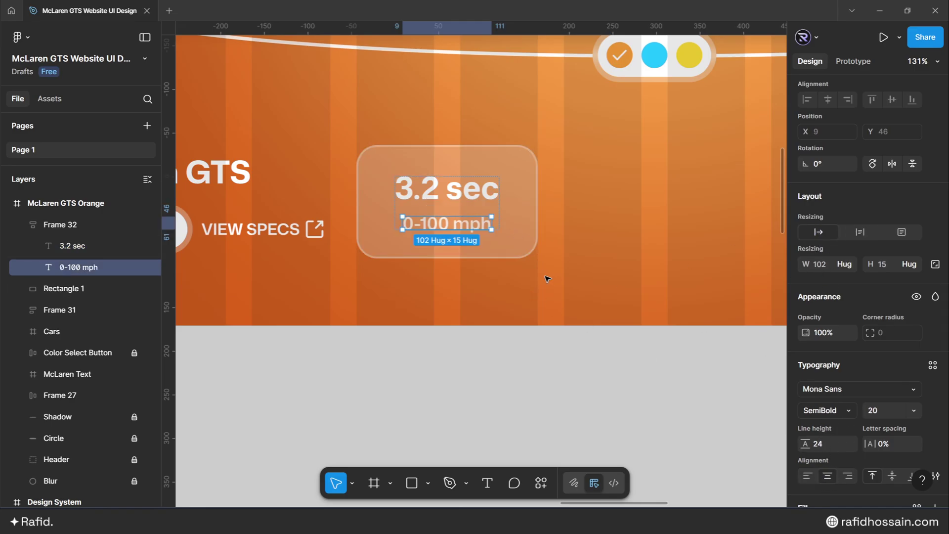
pyautogui.click(489, 271)
# Align the text stack and the card rectangle on their vertical centres and group them.
pyautogui.click(444, 196)
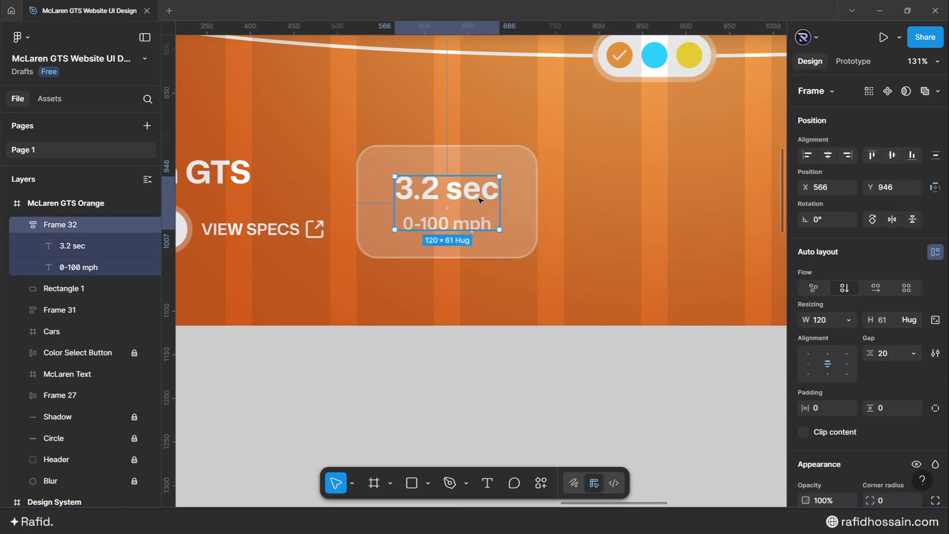
pyautogui.keyDown('shift'); pyautogui.click(521, 199); pyautogui.keyUp('shift')
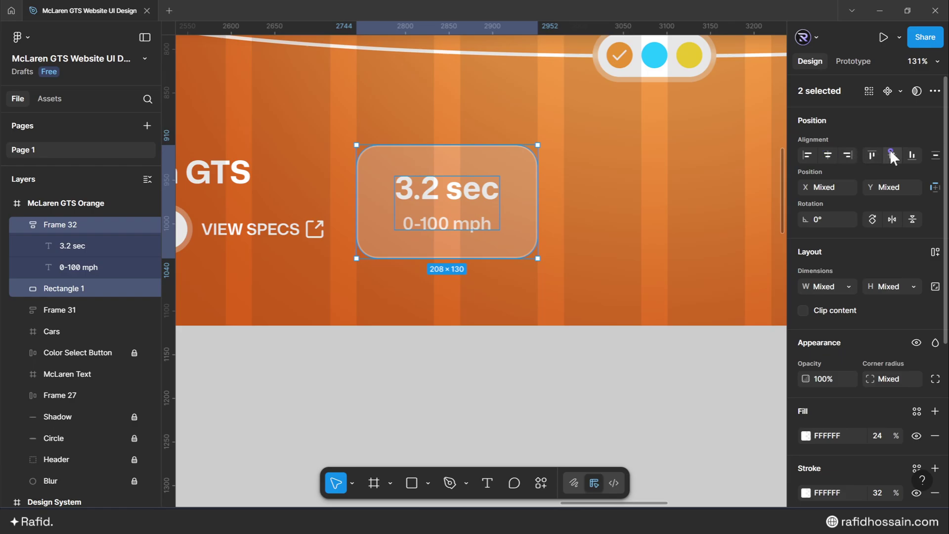
pyautogui.press('ctrl')
pyautogui.hotkey('ctrl', 'g')
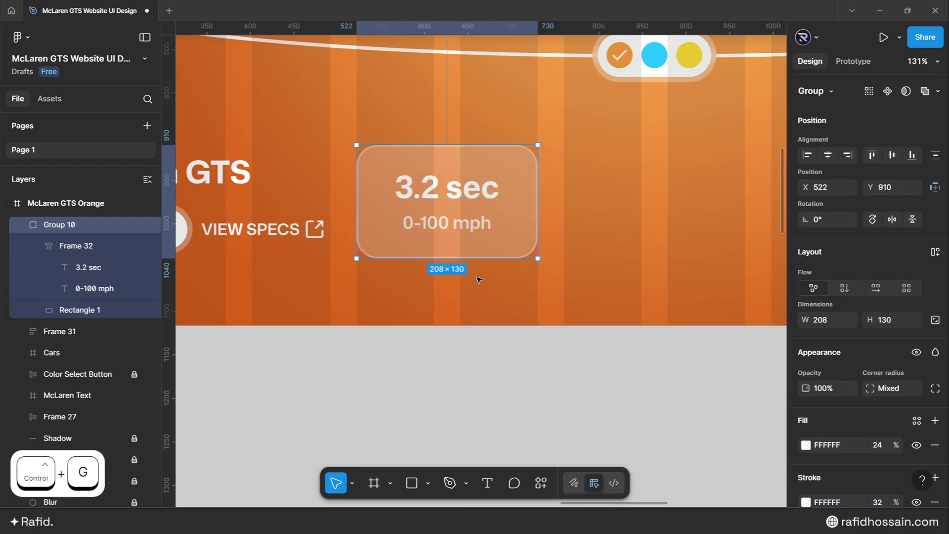
pyautogui.click(464, 283)
# Duplicate the 3.2 sec card group twice to the right to form an evenly spaced row of three cards.
pyautogui.scroll(-4, 464, 283)
pyautogui.moveTo(409, 238); pyautogui.dragTo(518, 238)
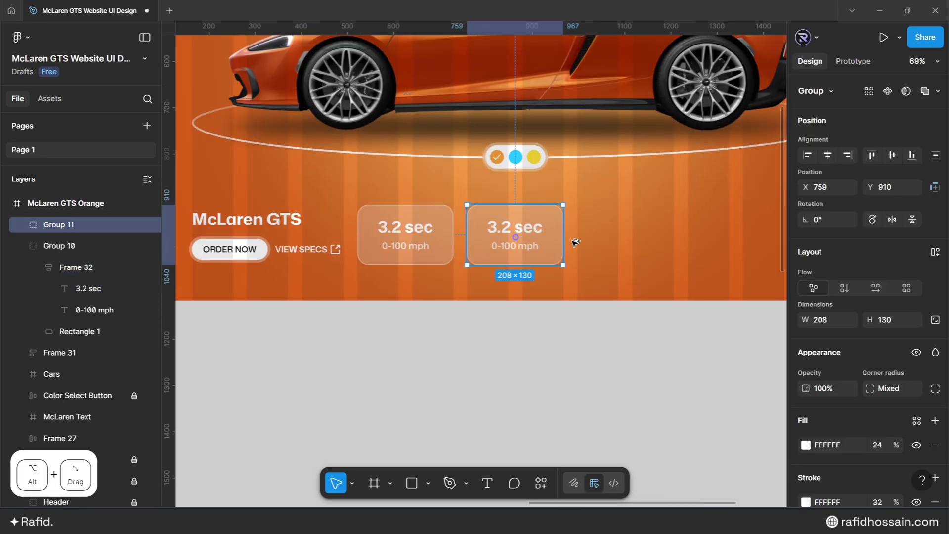
pyautogui.hotkey('ctrl', 'd')
pyautogui.scroll(-3, 575, 242)
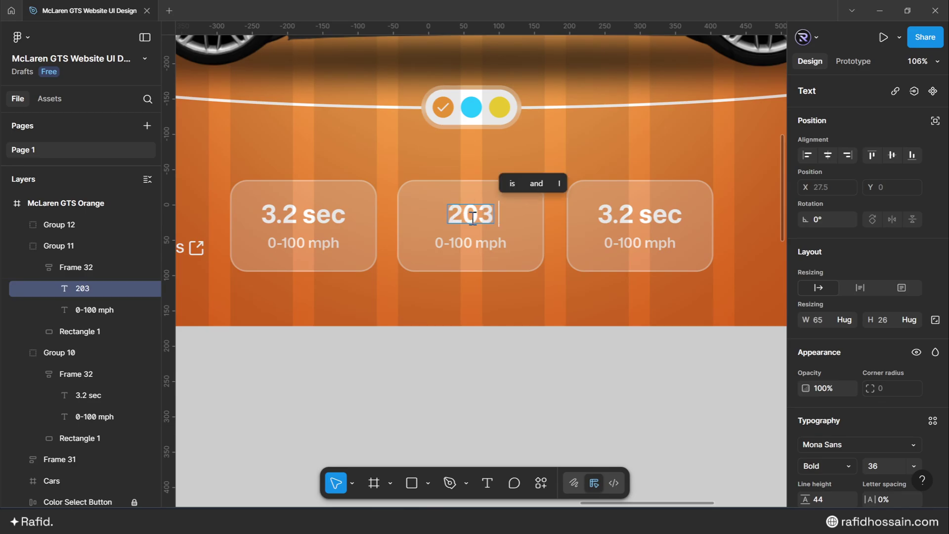
# Change the middle card's texts to "203 mph" and "Top Speed".
pyautogui.write('mph')
pyautogui.doubleClick(462, 243)
pyautogui.write('Top Speed')
pyautogui.press('Escape')
pyautogui.press('Escape')
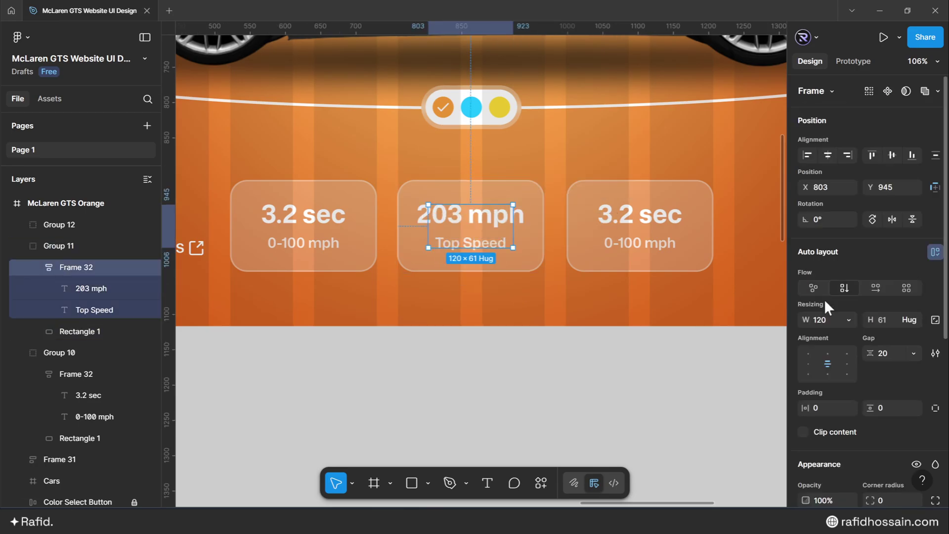
# Change the third card's texts to "626 hp" and "Max Power".
pyautogui.doubleClick(513, 216)
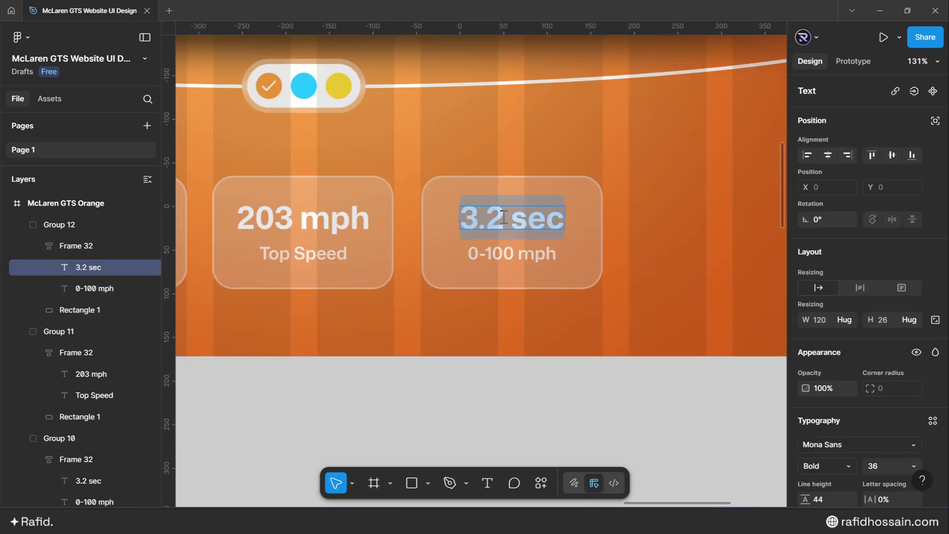
pyautogui.write('626 hp')
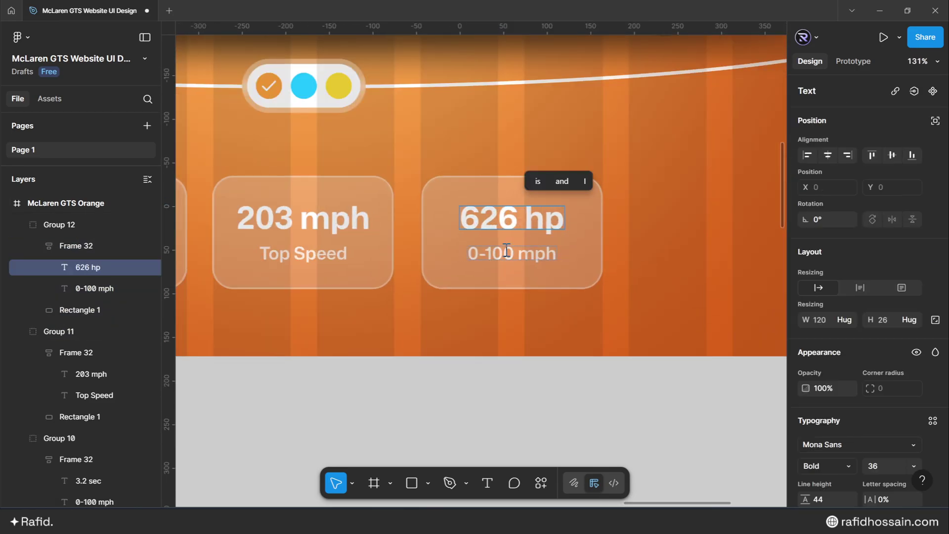
pyautogui.doubleClick(507, 250)
pyautogui.write('Max Power')
pyautogui.press('Escape')
pyautogui.press('Escape')
pyautogui.scroll(-3, 603, 296)
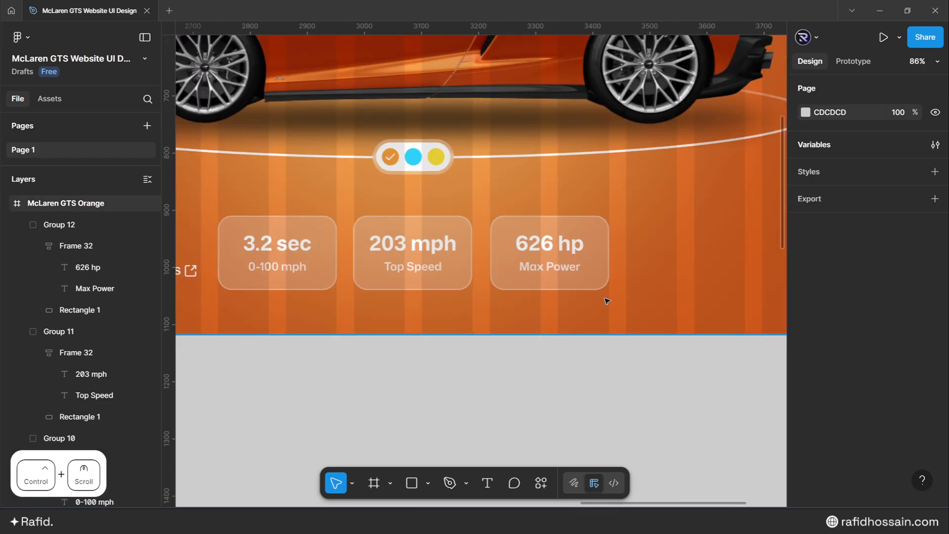
# Combine the three spec cards in a horizontal auto layout with a gap of 30.
pyautogui.scroll(-4, 648, 307)
pyautogui.scroll(2, 607, 306)
pyautogui.moveTo(595, 315); pyautogui.dragTo(439, 280)
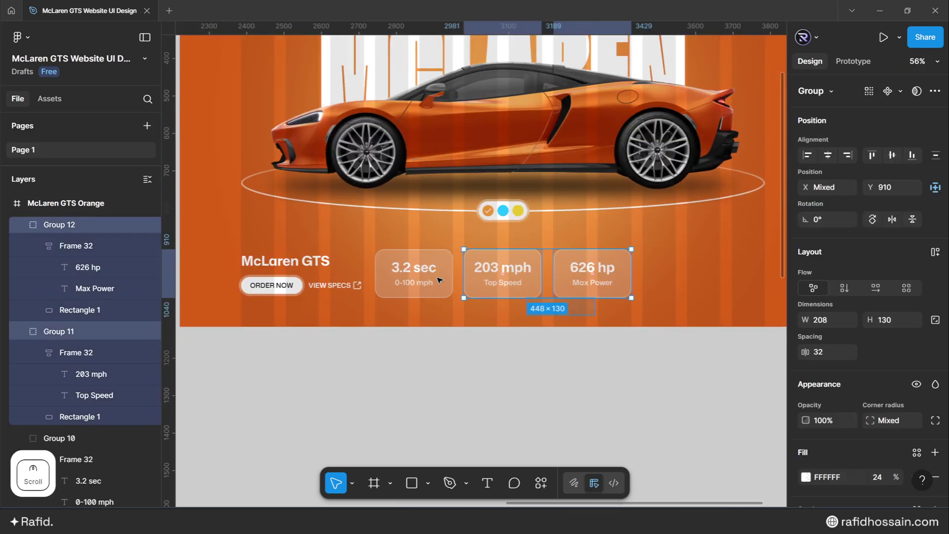
pyautogui.keyDown('shift'); pyautogui.click(439, 280); pyautogui.keyUp('shift')
pyautogui.hotkey('shift', 'a')
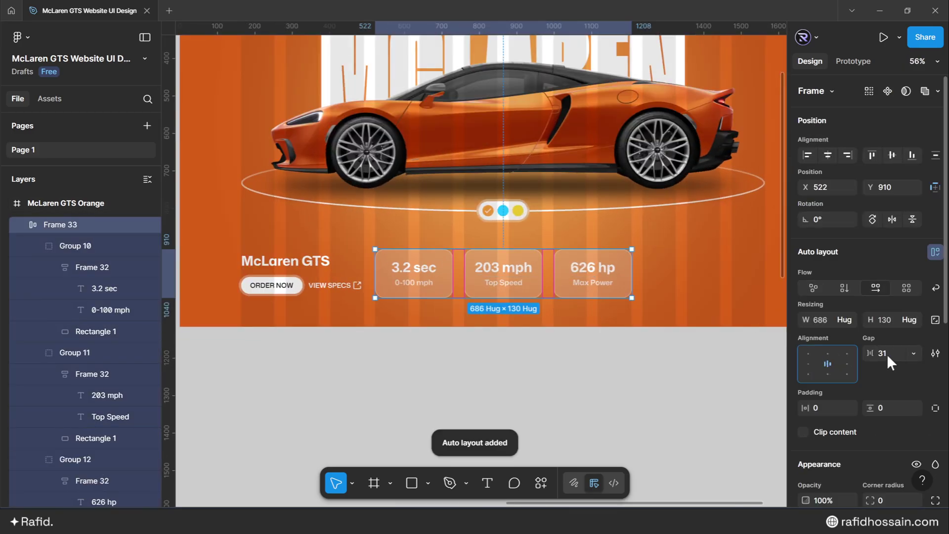
pyautogui.click(885, 352)
pyautogui.write('30')
pyautogui.press('Return')
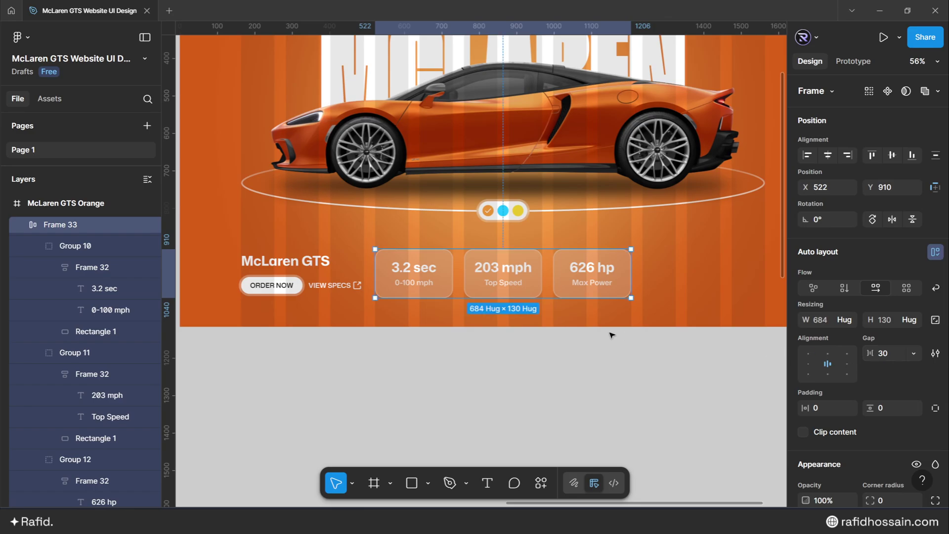
# Move the McLaren GTS heading block and the card row up together by 13 px.
pyautogui.keyDown('shift'); pyautogui.click(328, 267); pyautogui.keyUp('shift')
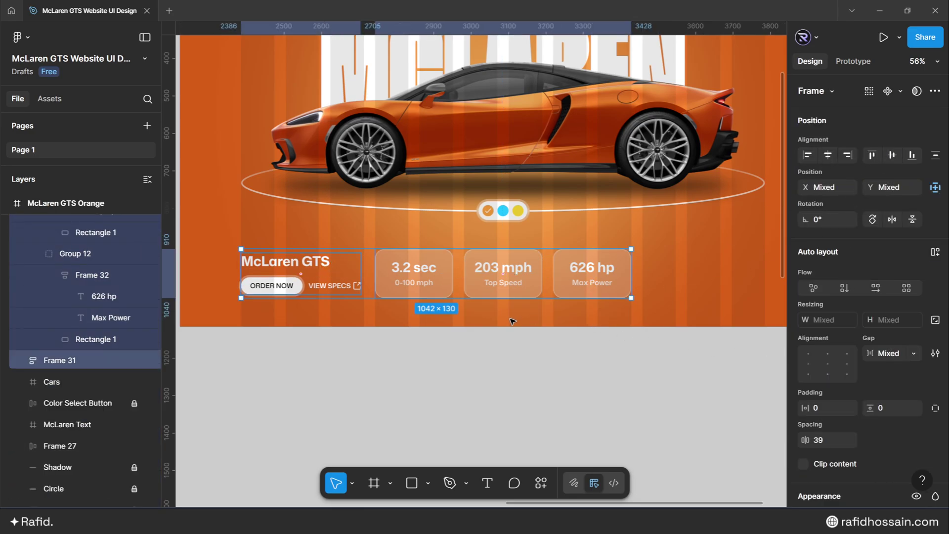
pyautogui.hotkey('shift', 'Up')
pyautogui.press('Up')
pyautogui.press('Up')
pyautogui.press('Up')
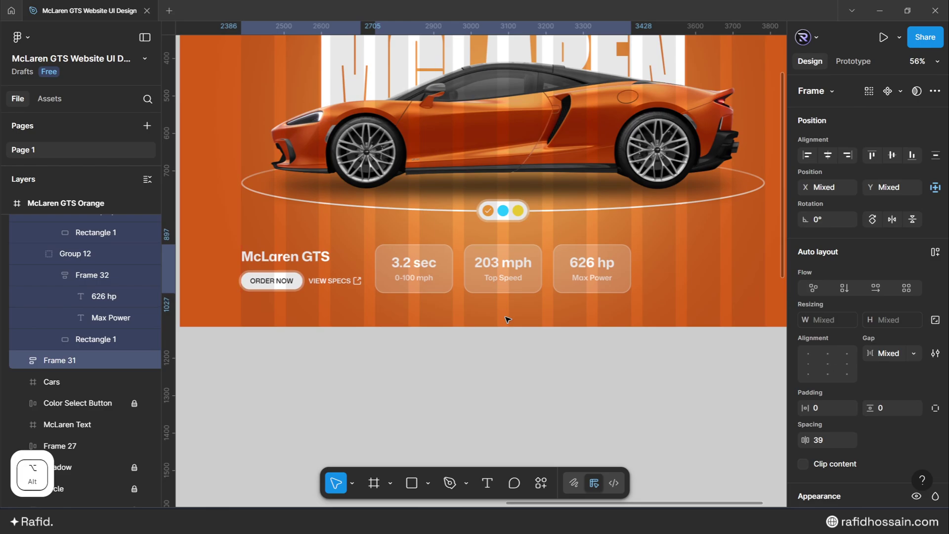
pyautogui.press('alt')
pyautogui.click(354, 305)
# Copy the description paragraph from the Design System frame to the space right of the 626 hp card.
pyautogui.scroll(-2, 354, 305)
pyautogui.scroll(3, 544, 292)
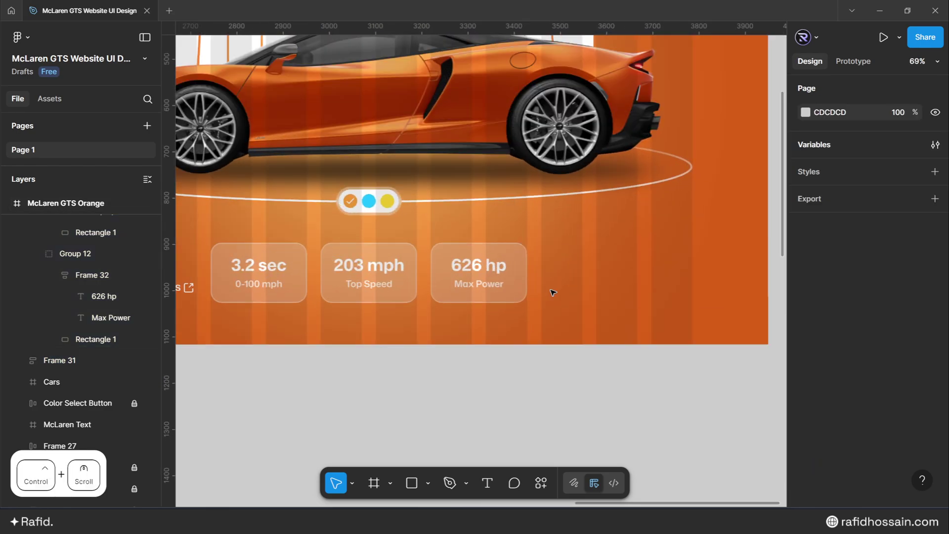
pyautogui.scroll(-2, 553, 292)
pyautogui.scroll(-6, 669, 276)
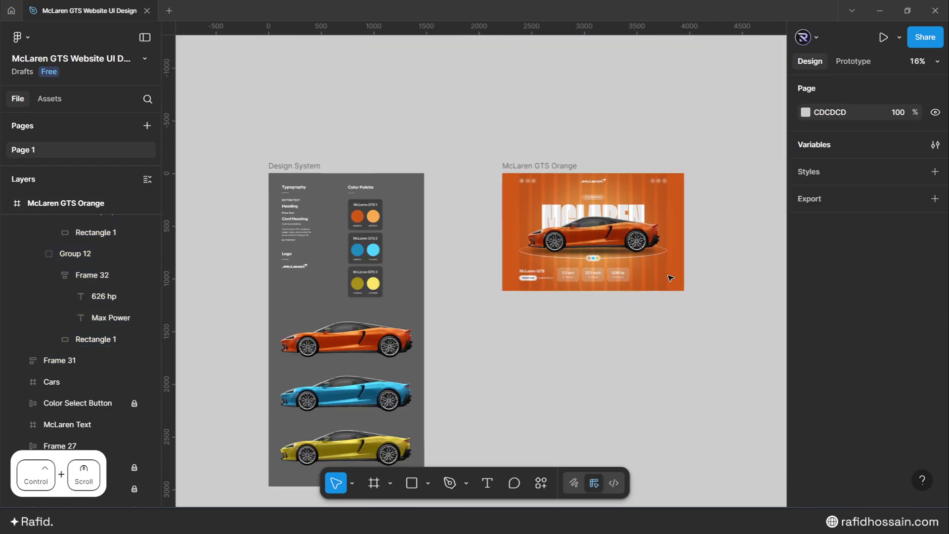
pyautogui.click(288, 233)
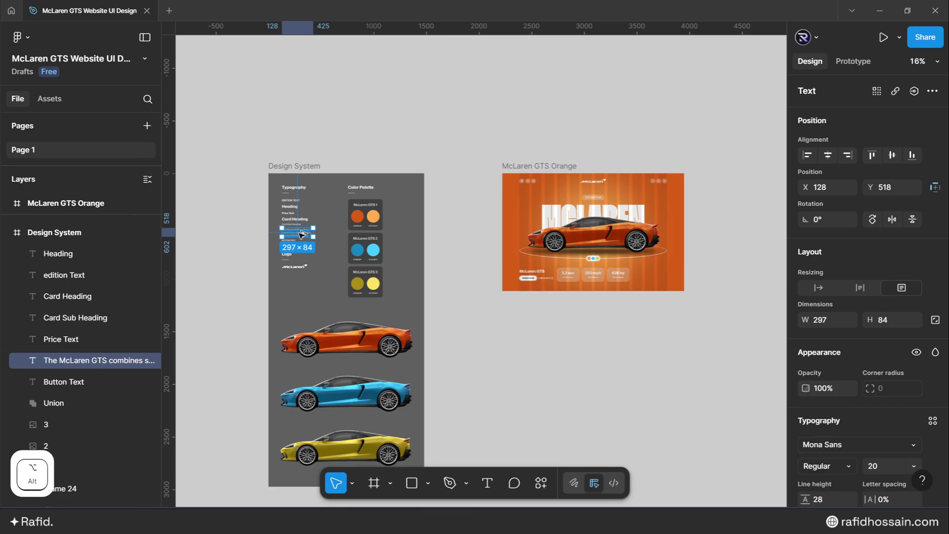
pyautogui.moveTo(301, 234); pyautogui.dragTo(639, 277)
pyautogui.scroll(8, 639, 277)
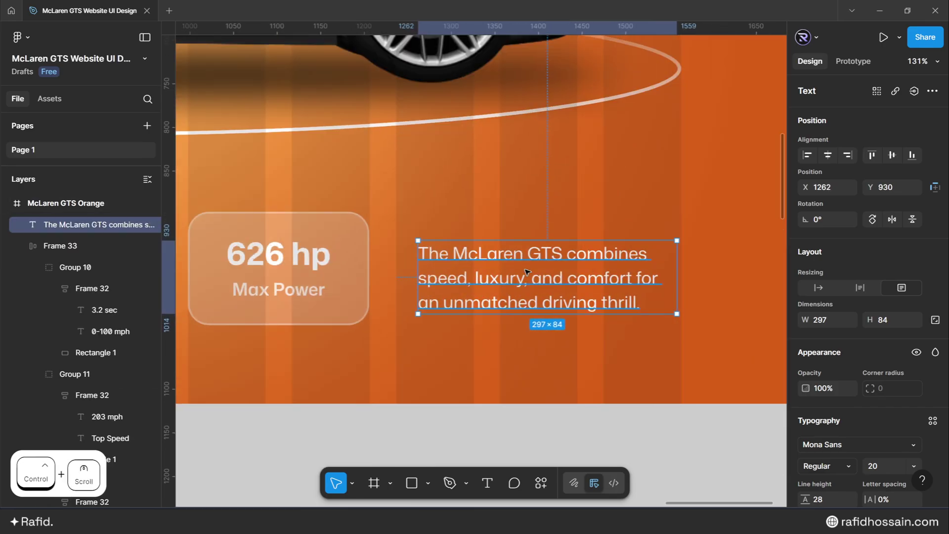
# Place a copy of the Price Text style below the description paragraph and change it to "$224,400".
pyautogui.scroll(-10, 527, 271)
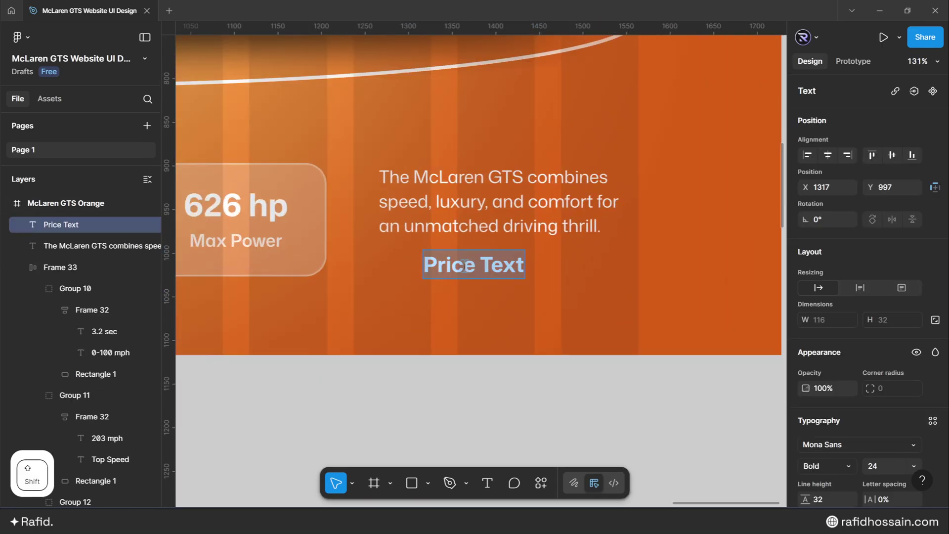
pyautogui.write('$2')
pyautogui.press('BackSpace')
pyautogui.press('Escape')
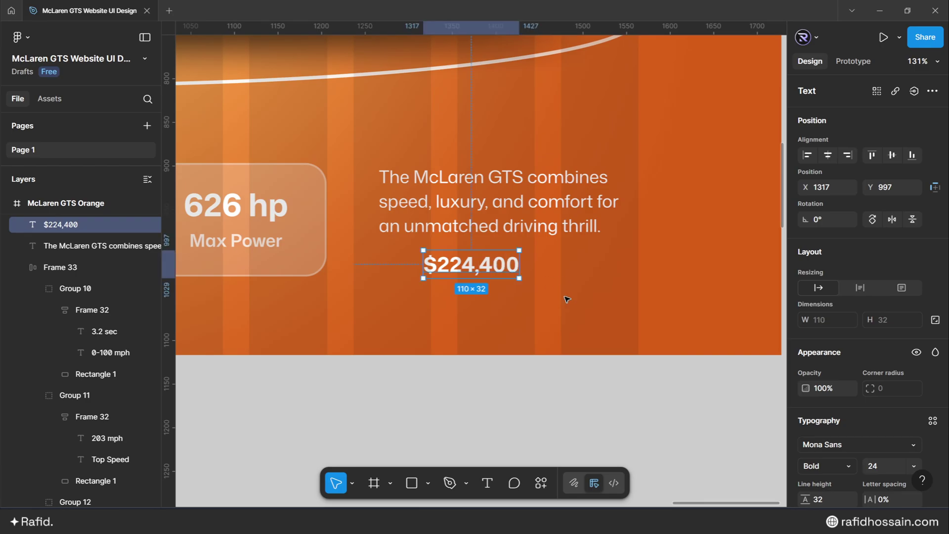
# Left-align the price under the description and combine both in a vertical auto layout with a gap of 10.
pyautogui.click(567, 297)
pyautogui.moveTo(476, 269); pyautogui.dragTo(427, 265)
pyautogui.keyDown('shift'); pyautogui.click(444, 225); pyautogui.keyUp('shift')
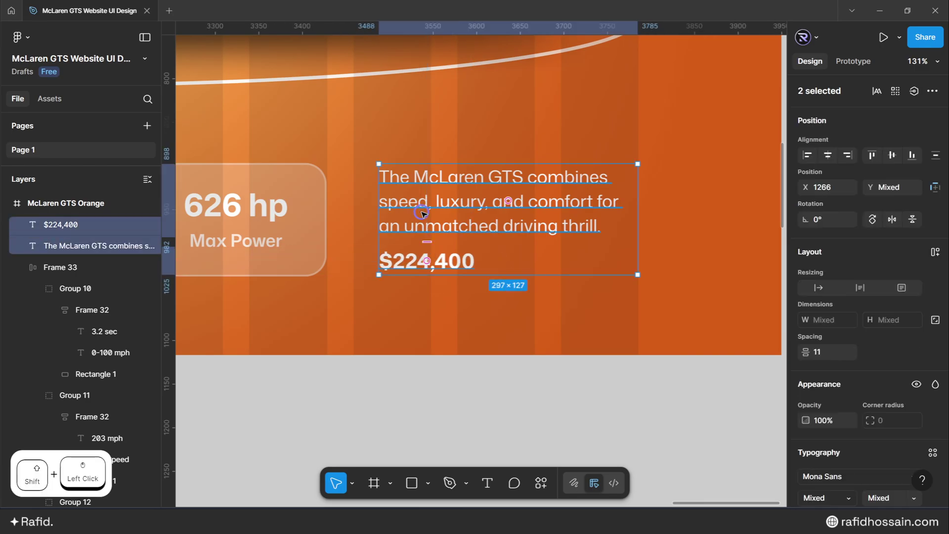
pyautogui.hotkey('shift', 'a')
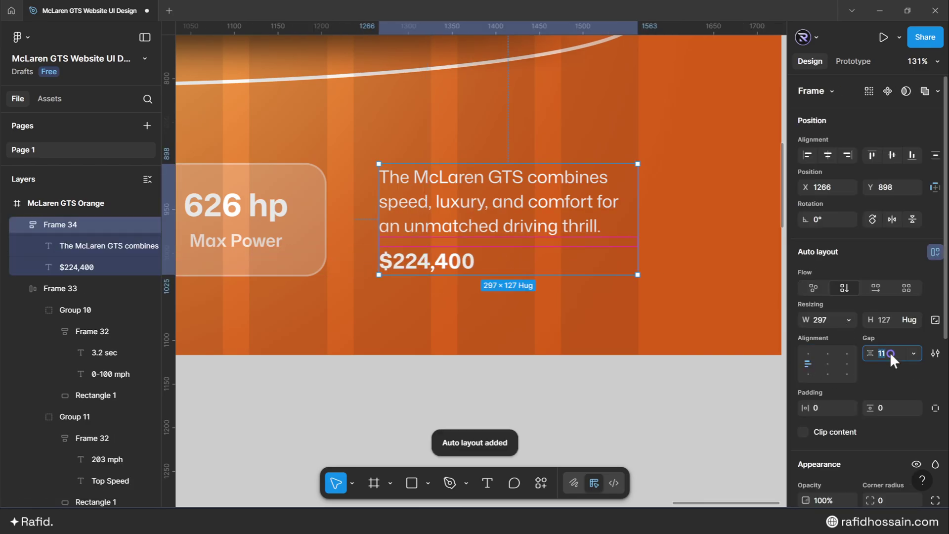
pyautogui.press('Up')
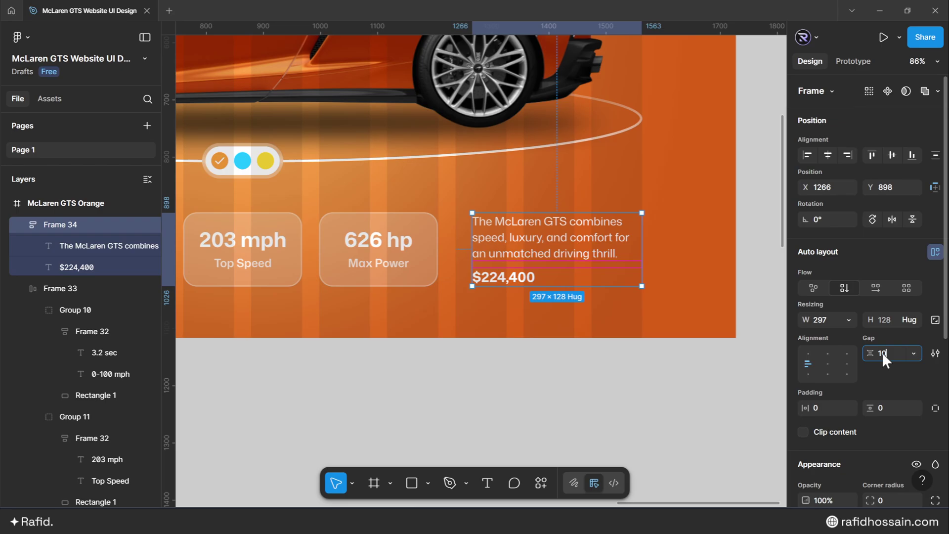
pyautogui.press('Return')
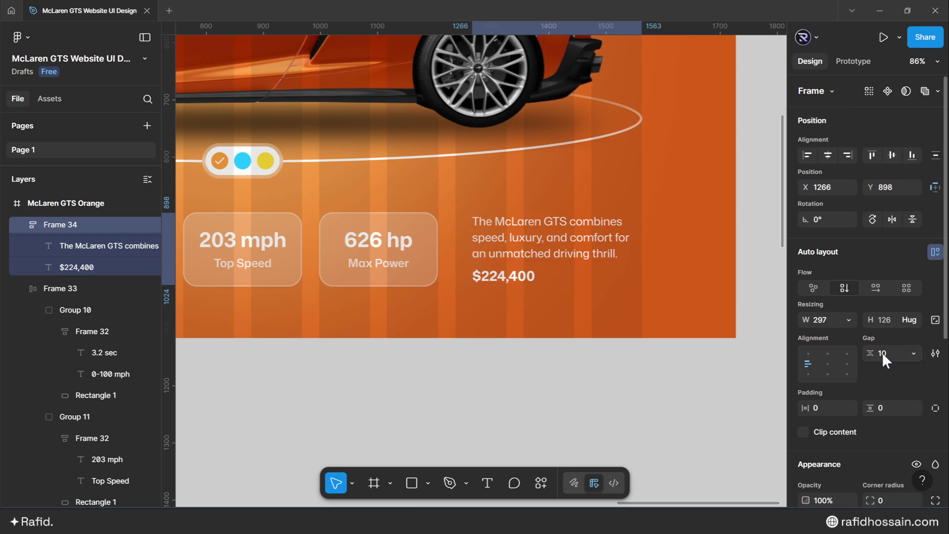
# Select the heading block, card row and description together and measure their distances to the frame edges.
pyautogui.scroll(-4, 675, 260)
pyautogui.keyDown('shift'); pyautogui.click(378, 247); pyautogui.keyUp('shift')
pyautogui.keyDown('shift'); pyautogui.click(437, 254); pyautogui.keyUp('shift')
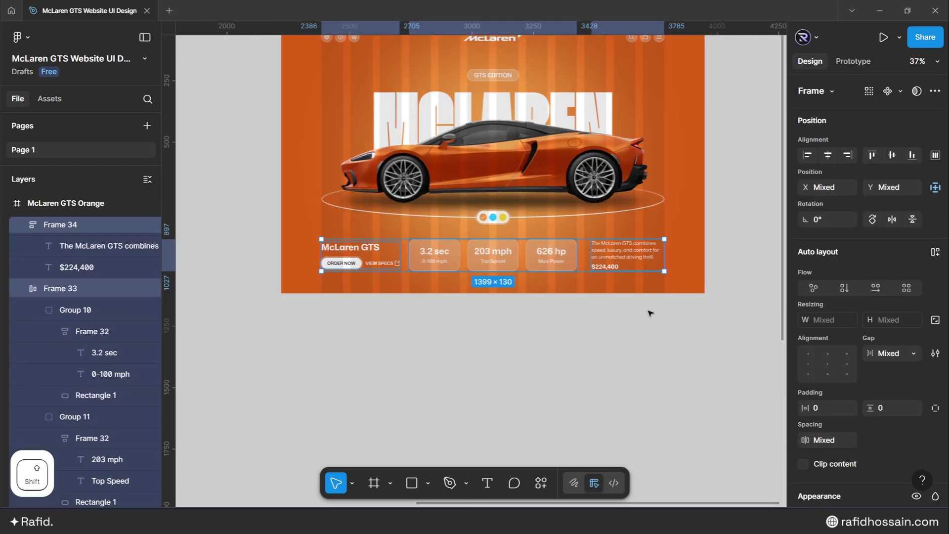
pyautogui.scroll(5, 651, 313)
pyautogui.scroll(-4, 662, 313)
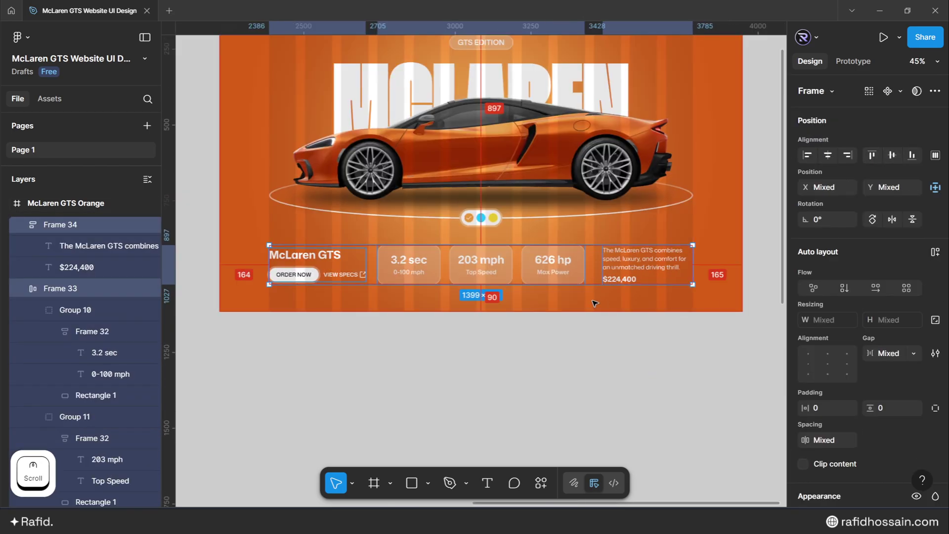
pyautogui.click(585, 320)
pyautogui.keyDown('ctrl'); pyautogui.scroll(-2, 515, 444); pyautogui.keyUp('ctrl')
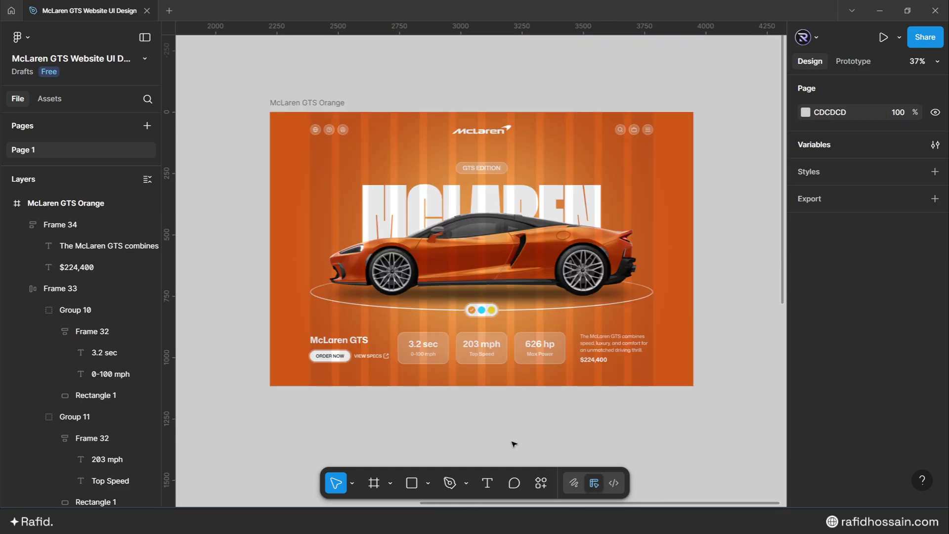
# Unlock the Color Select Button and set the blue swatch's check mark opacity to 0%.
pyautogui.scroll(10, 482, 316)
pyautogui.scroll(-7, 108, 291)
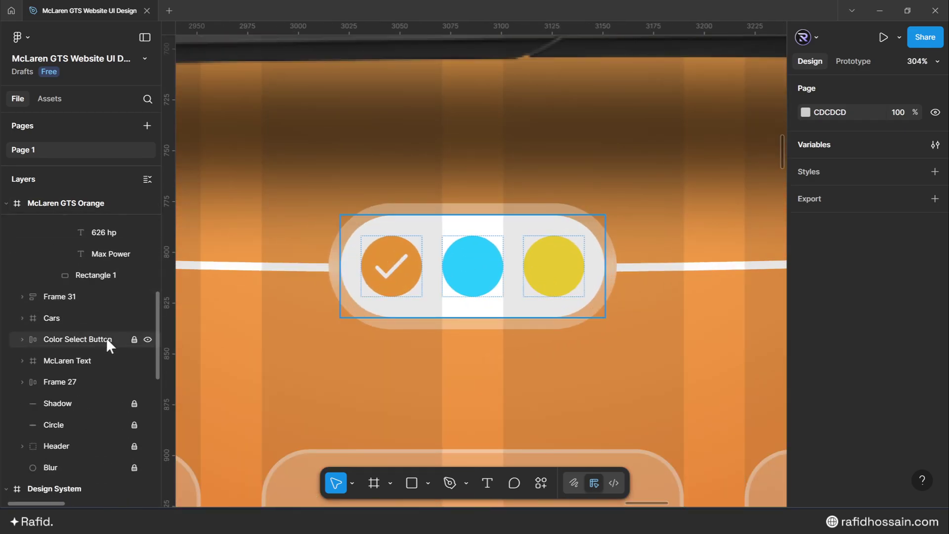
pyautogui.click(133, 340)
pyautogui.keyDown('ctrl'); pyautogui.click(474, 265); pyautogui.keyUp('ctrl')
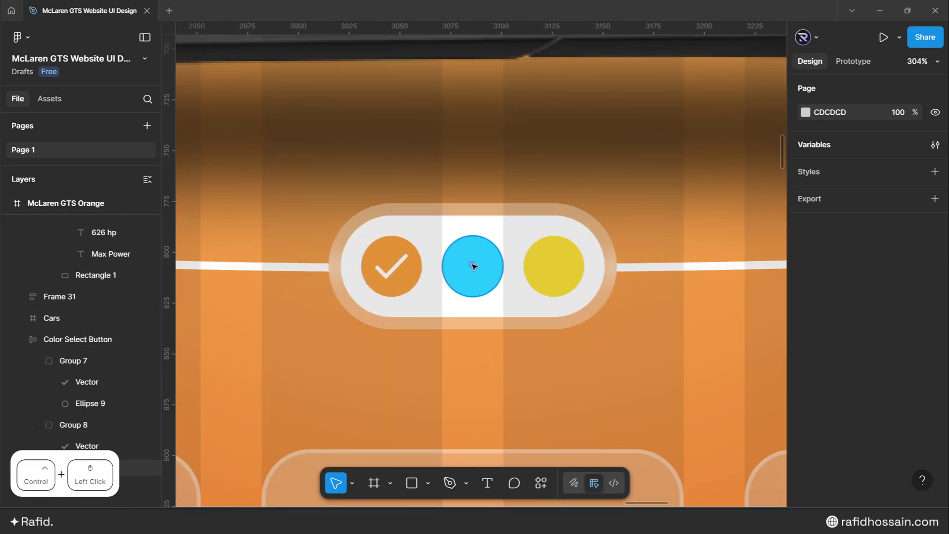
pyautogui.click(87, 382)
pyautogui.scroll(-1, 88, 378)
pyautogui.click(88, 389)
pyautogui.write('0')
pyautogui.press('Return')
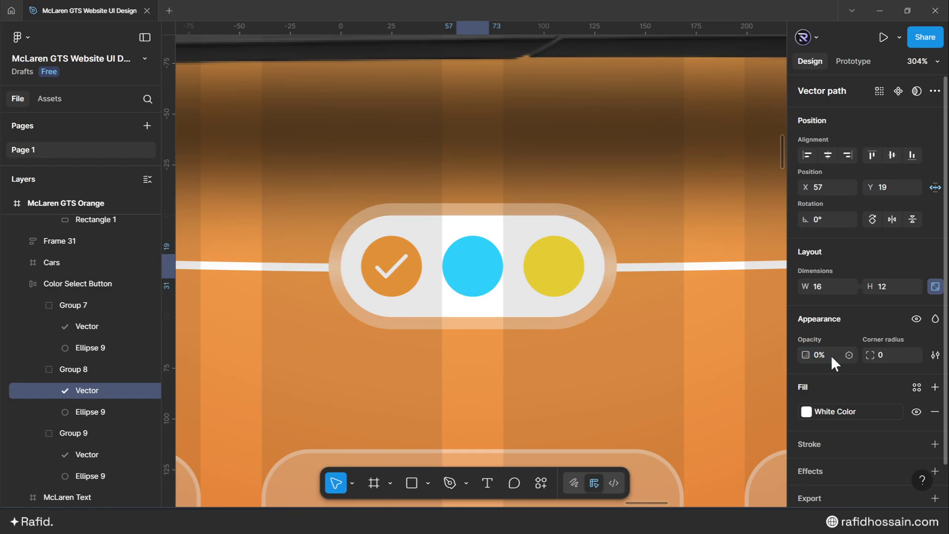
# Set the yellow swatch's check mark opacity to 0%.
pyautogui.click(88, 455)
pyautogui.click(825, 354)
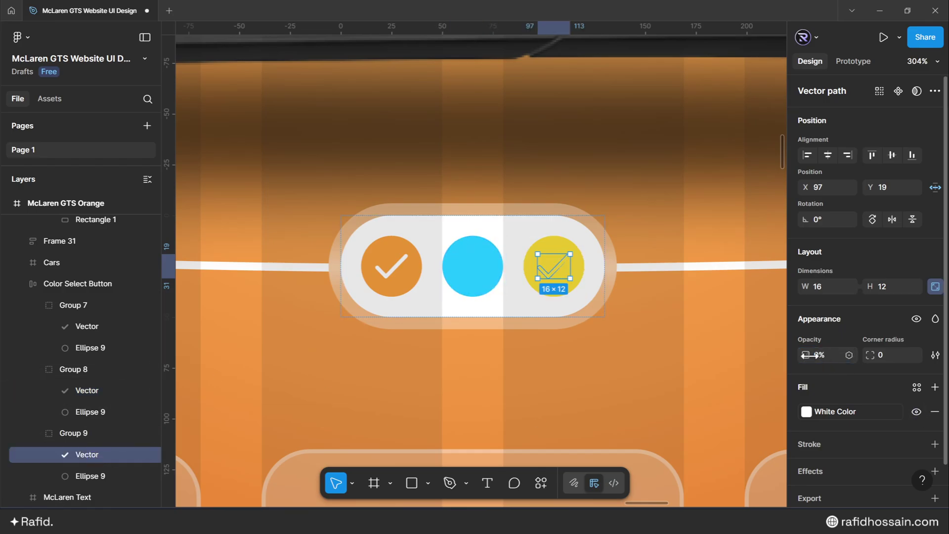
pyautogui.click(538, 352)
pyautogui.scroll(-10, 538, 351)
pyautogui.scroll(3, 512, 343)
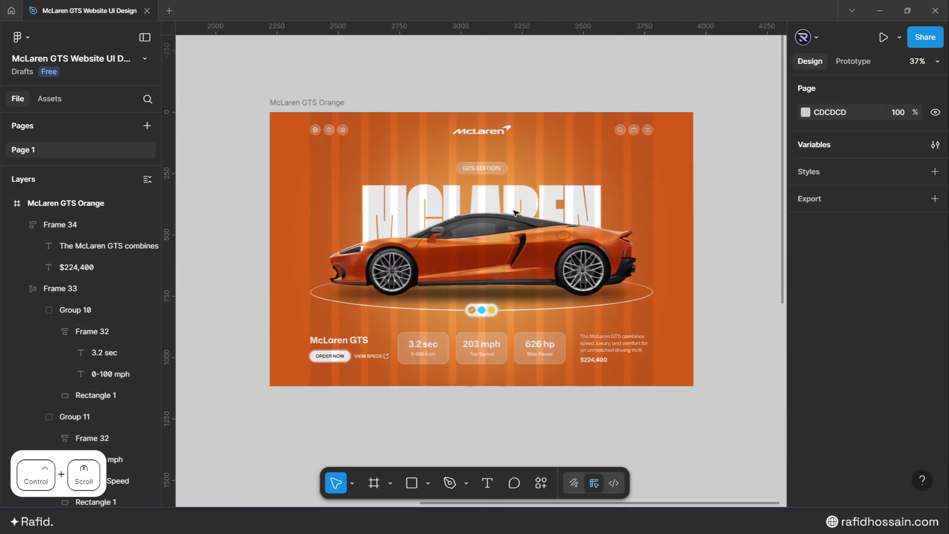
# Duplicate the McLaren GTS Orange frame to the right and place the copy at X 4251, Y 0.
pyautogui.scroll(-3, 517, 428)
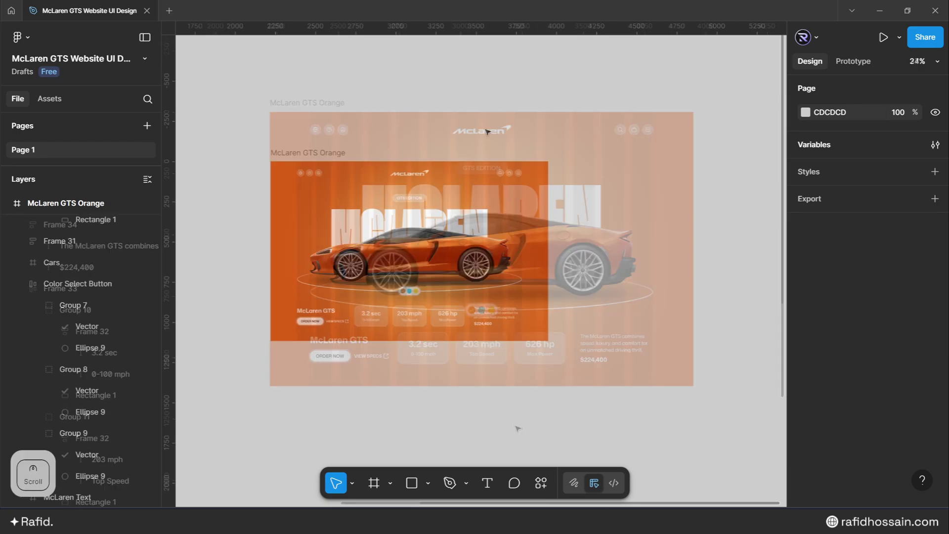
pyautogui.click(516, 159)
pyautogui.moveTo(520, 156); pyautogui.dragTo(588, 153)
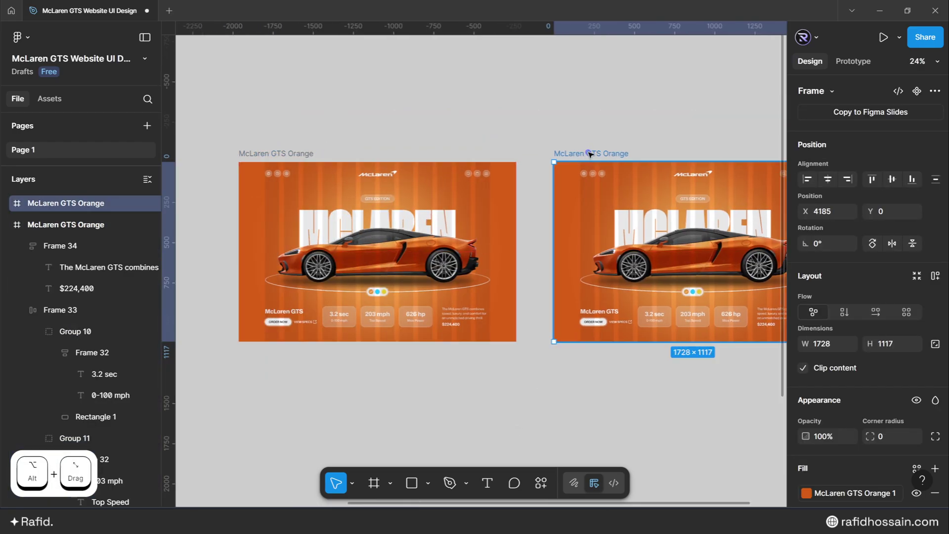
pyautogui.scroll(-3, 420, 130)
pyautogui.hscroll(3, 421, 132)
pyautogui.scroll(3, 424, 157)
pyautogui.moveTo(390, 171); pyautogui.dragTo(399, 171)
pyautogui.scroll(2, 401, 174)
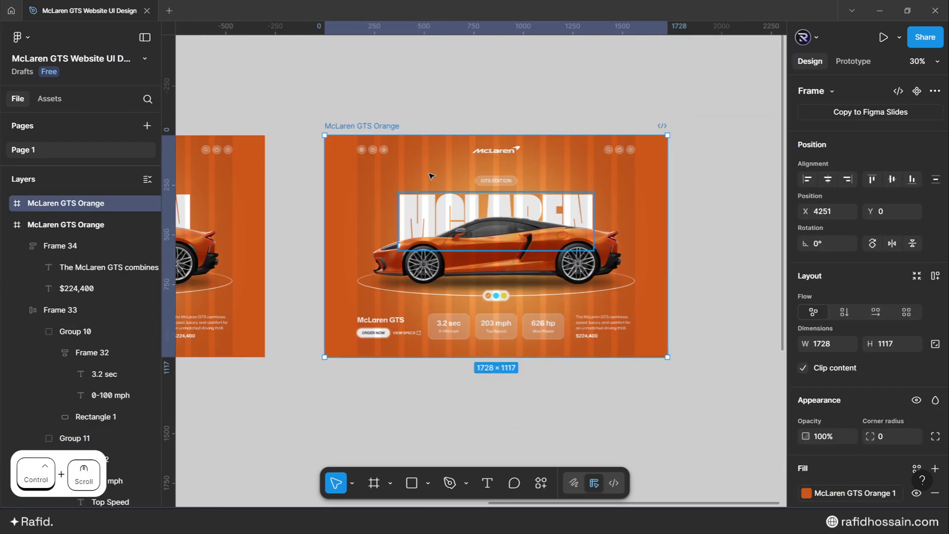
# Rename the duplicated frame as "McLaren GTS Blue".
pyautogui.doubleClick(384, 126)
pyautogui.write('Blur')
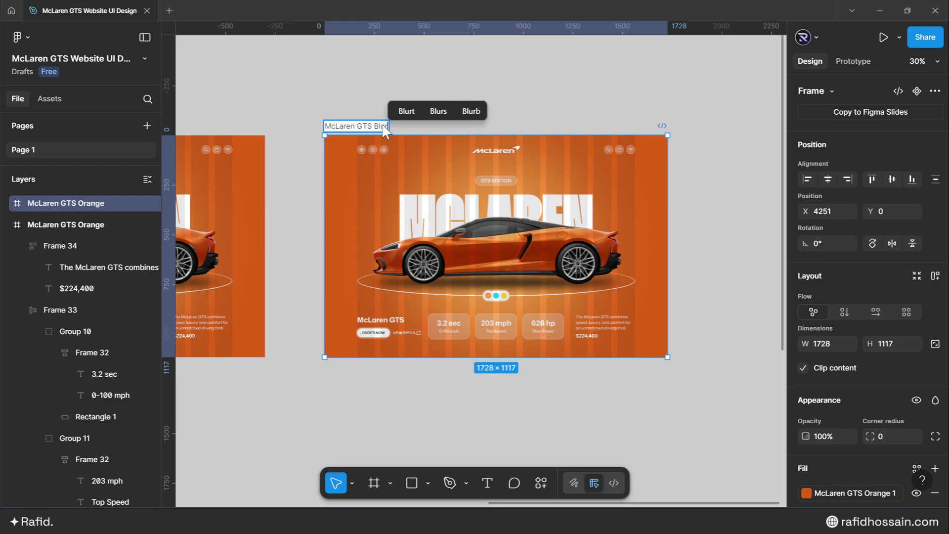
pyautogui.press('BackSpace')
pyautogui.write('e')
pyautogui.click(619, 107)
# Change the McLaren GTS Blue frame's fill to the McLaren GTS Blue 1 color style.
pyautogui.click(360, 125)
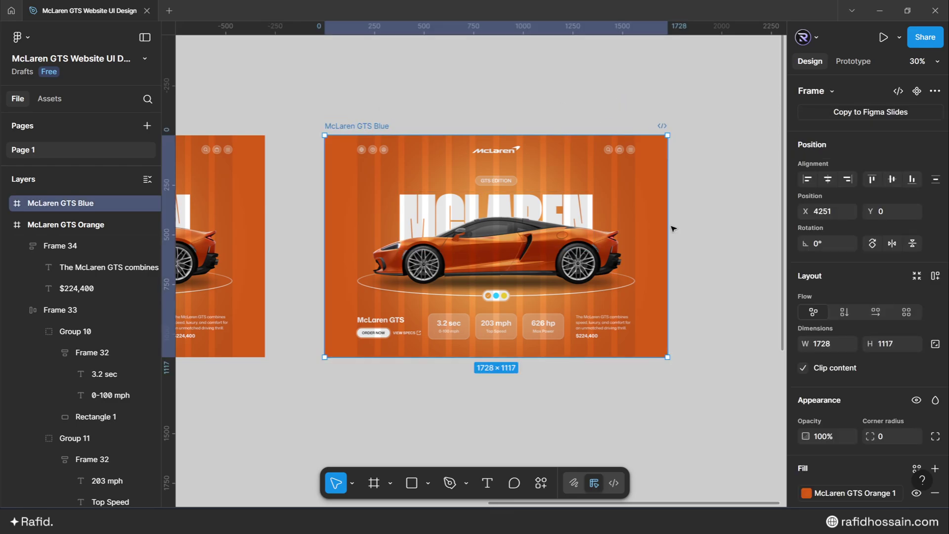
pyautogui.scroll(-2, 816, 436)
pyautogui.click(806, 436)
pyautogui.click(681, 350)
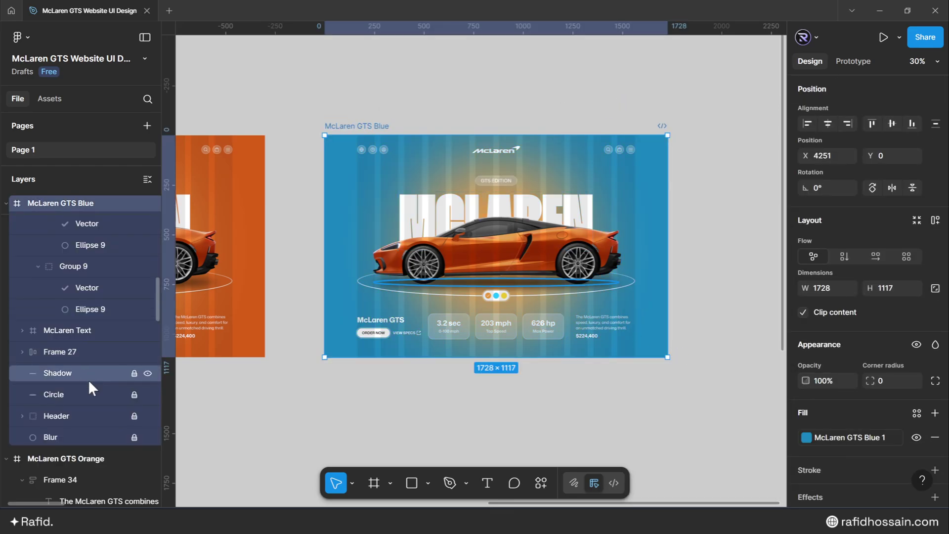
# Change the fill of the Blur ellipse in the blue frame to the McLaren GTS Blue 2 color style.
pyautogui.click(82, 437)
pyautogui.click(804, 356)
pyautogui.click(688, 371)
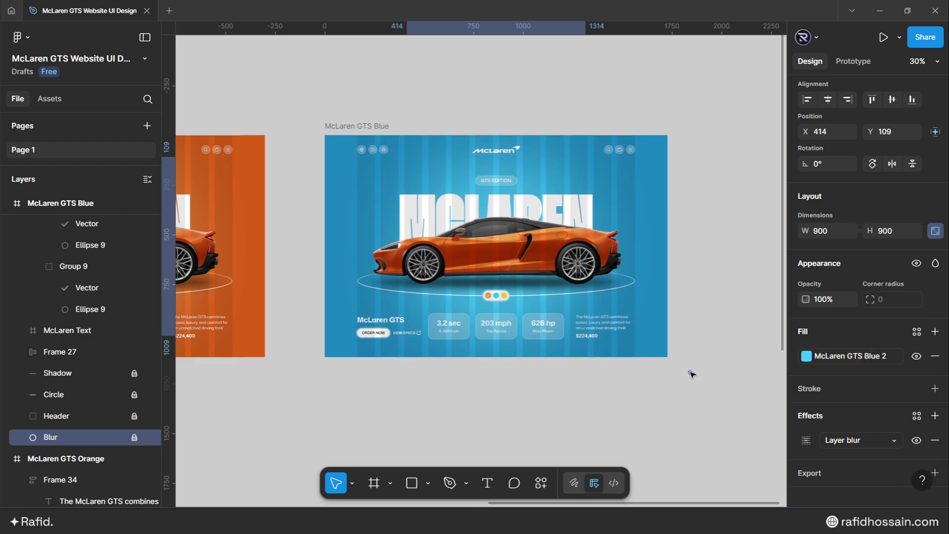
pyautogui.click(709, 300)
pyautogui.scroll(3, 514, 269)
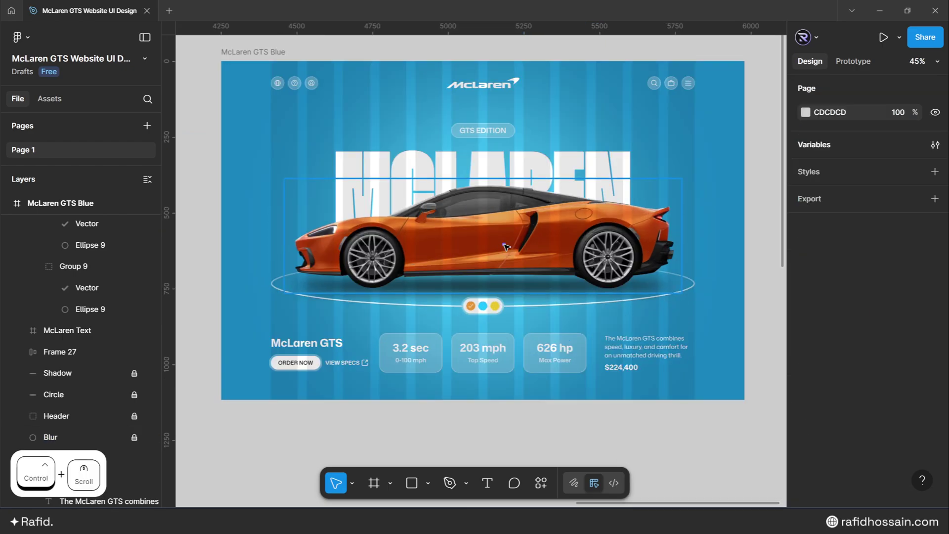
# Shift the three car images left inside the blue frame's Cars frame until the blue car sits centered on the circle.
pyautogui.click(505, 247)
pyautogui.click(22, 225)
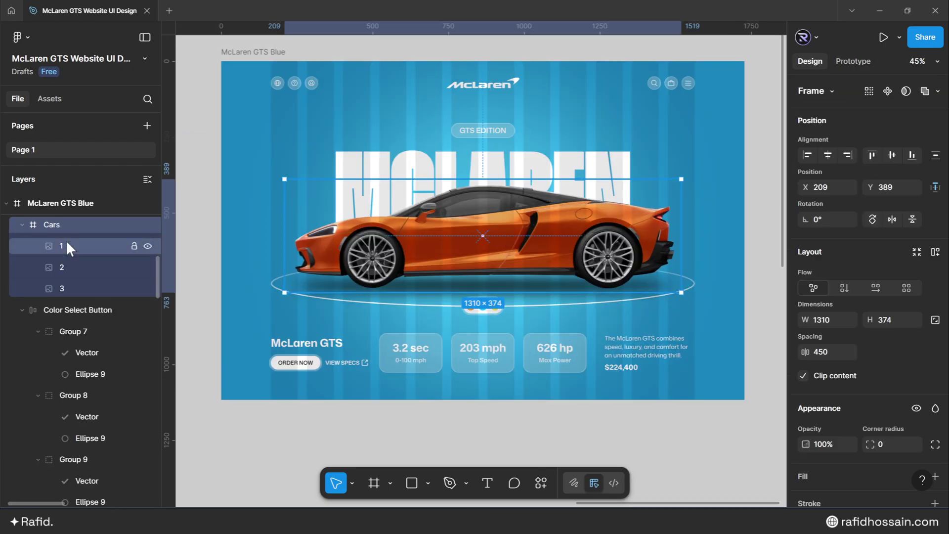
pyautogui.click(67, 246)
pyautogui.keyDown('shift'); pyautogui.click(66, 288); pyautogui.keyUp('shift')
pyautogui.scroll(-2, 461, 316)
pyautogui.scroll(1, 476, 308)
pyautogui.hotkey('shift', 'Left')
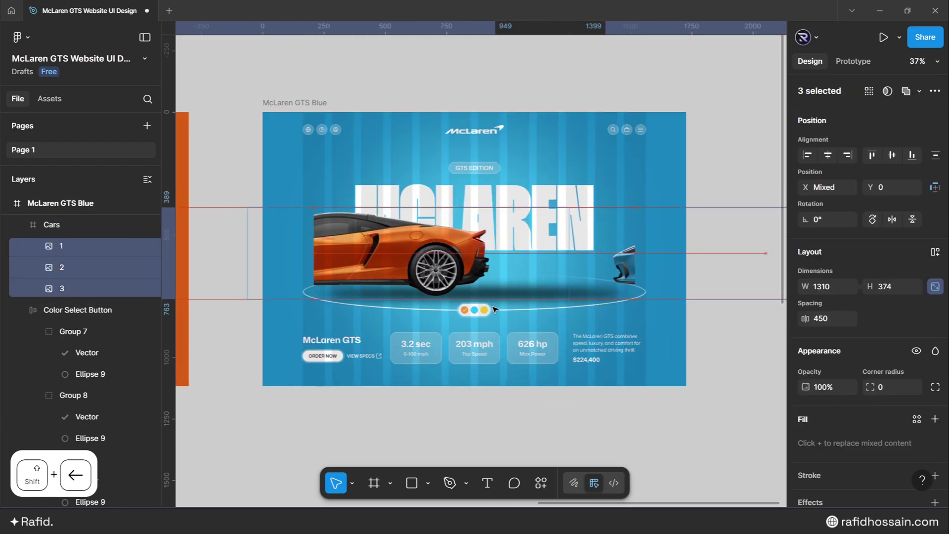
pyautogui.hotkey('shift', 'Right')
pyautogui.hotkey('shift', 'Right')
pyautogui.hotkey('shift', 'Right')
pyautogui.hotkey('shift', 'Right')
pyautogui.hotkey('shift', 'Right')
pyautogui.hotkey('shift', 'Right')
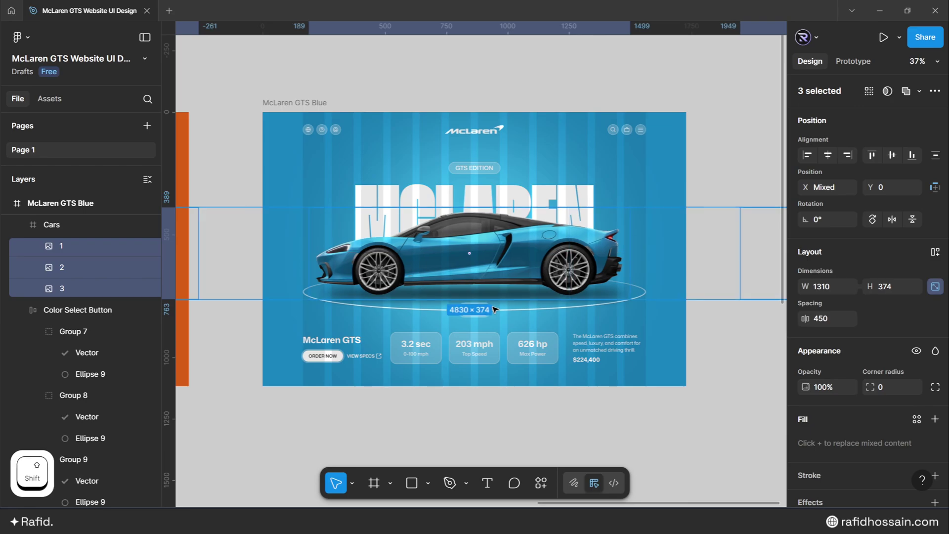
pyautogui.press('Escape')
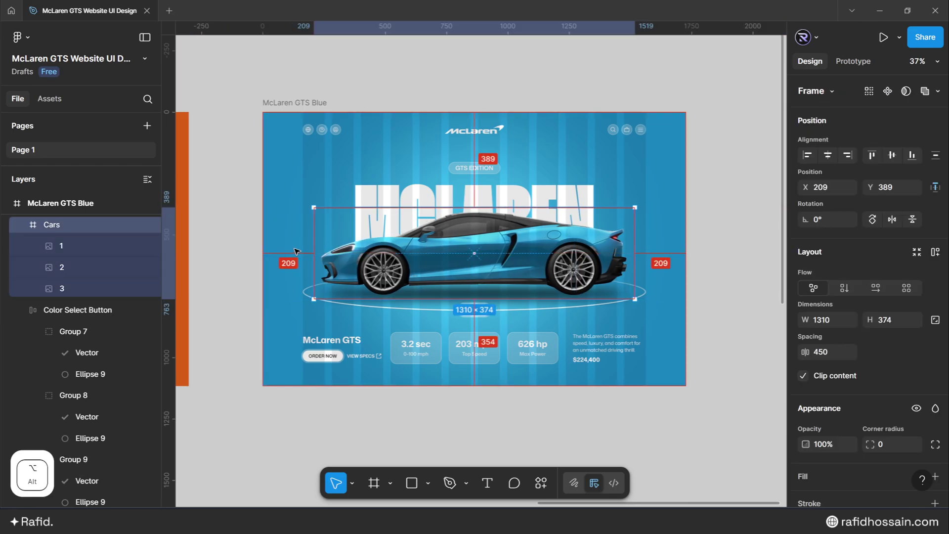
pyautogui.press('Escape')
# Set the checkmark opacity to 100% on the blue color swatch and to 0% on the orange one.
pyautogui.keyDown('ctrl'); pyautogui.scroll(8, 474, 317); pyautogui.keyUp('ctrl')
pyautogui.keyDown('ctrl'); pyautogui.click(474, 317); pyautogui.keyUp('ctrl')
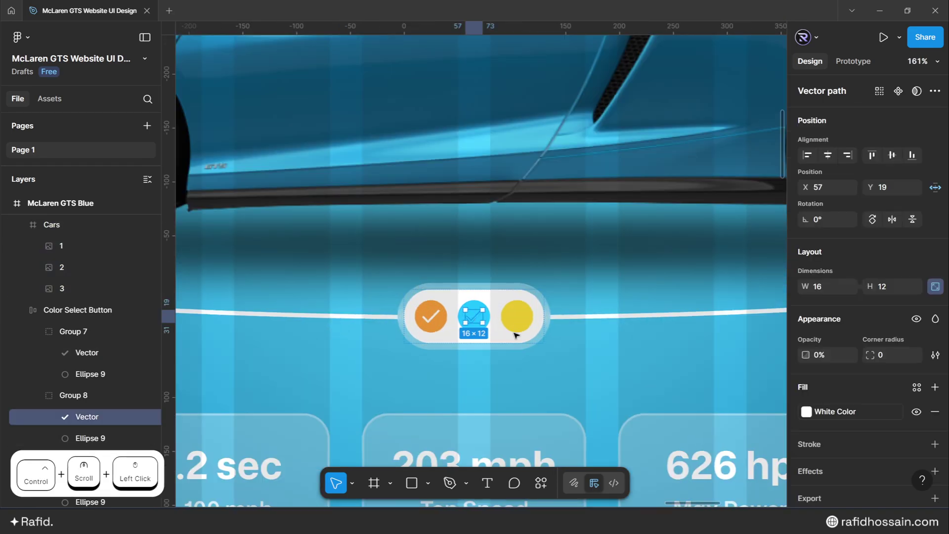
pyautogui.press('Return')
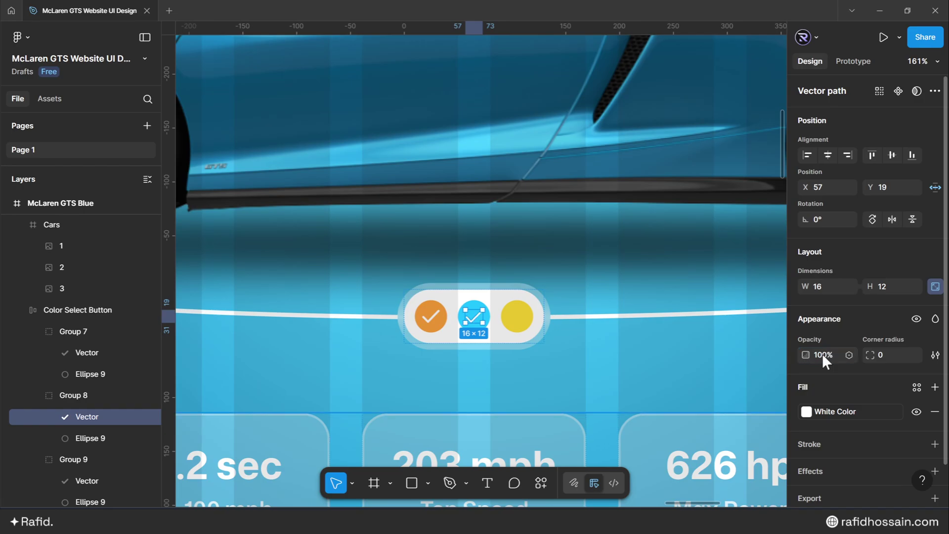
pyautogui.keyDown('ctrl'); pyautogui.click(431, 317); pyautogui.keyUp('ctrl')
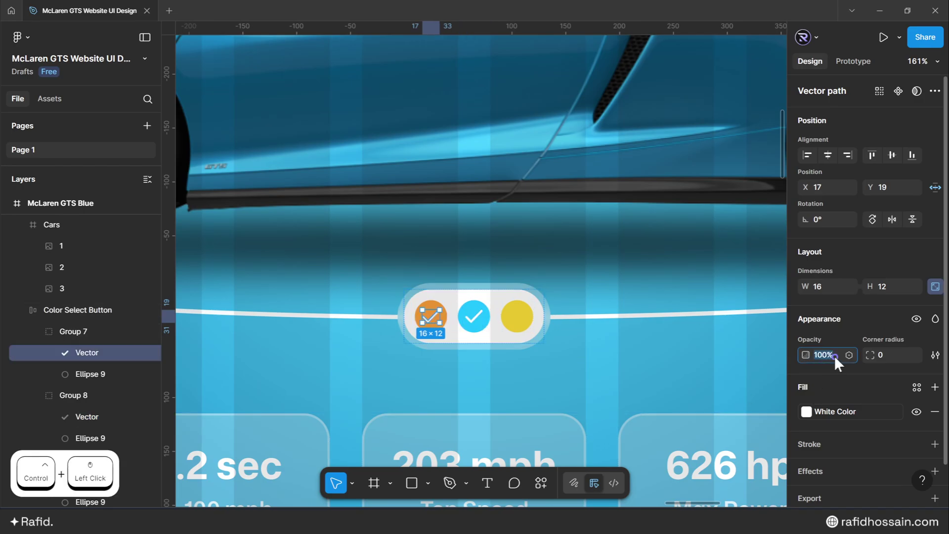
pyautogui.write('0')
pyautogui.press('Return')
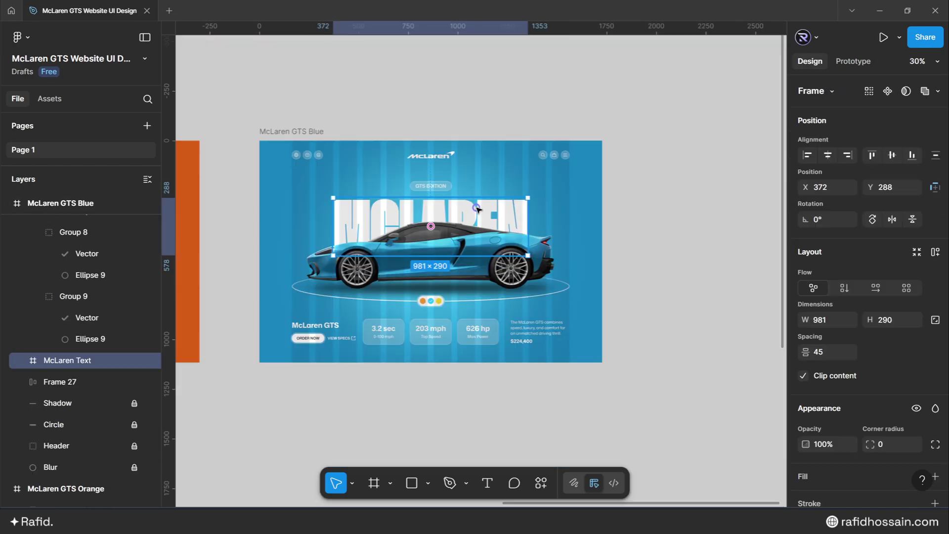
# Move the three mclaren text layers in the blue frame's McLaren Text frame up to bring the middle copy behind the car.
pyautogui.click(22, 360)
pyautogui.click(72, 382)
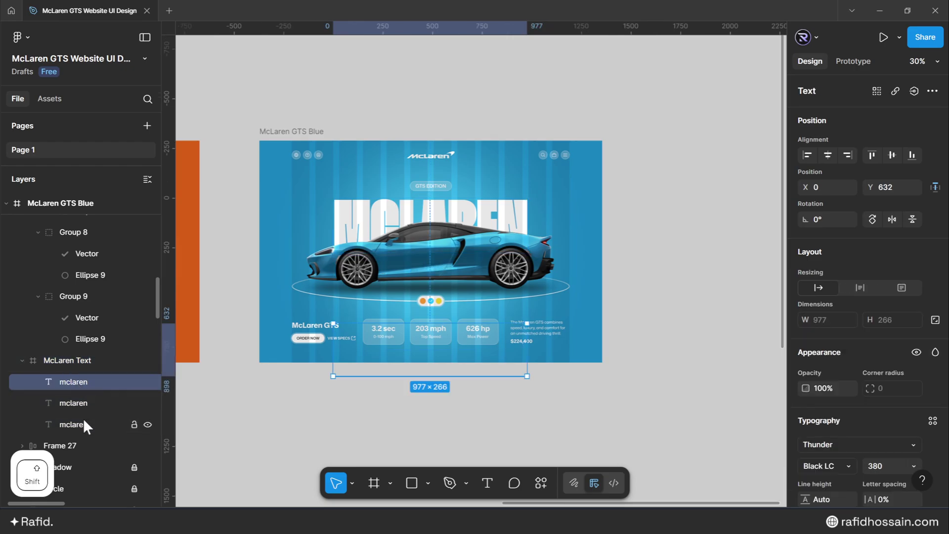
pyautogui.keyDown('shift'); pyautogui.click(83, 424); pyautogui.keyUp('shift')
pyautogui.keyDown('ctrl'); pyautogui.scroll(5, 416, 213); pyautogui.keyUp('ctrl')
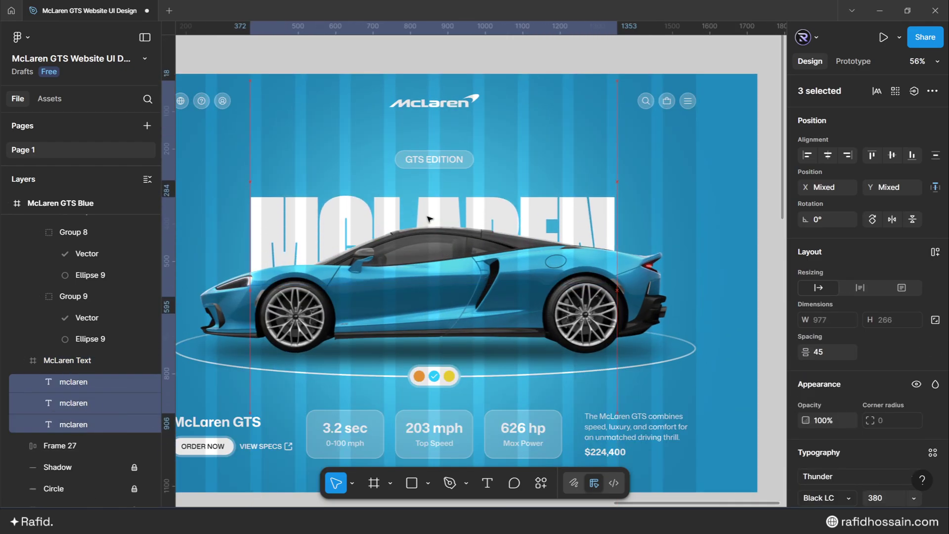
pyautogui.hotkey('shift', 'Up')
pyautogui.hotkey('shift', 'Up')
pyautogui.keyDown('ctrl'); pyautogui.scroll(-3, 410, 182); pyautogui.keyUp('ctrl')
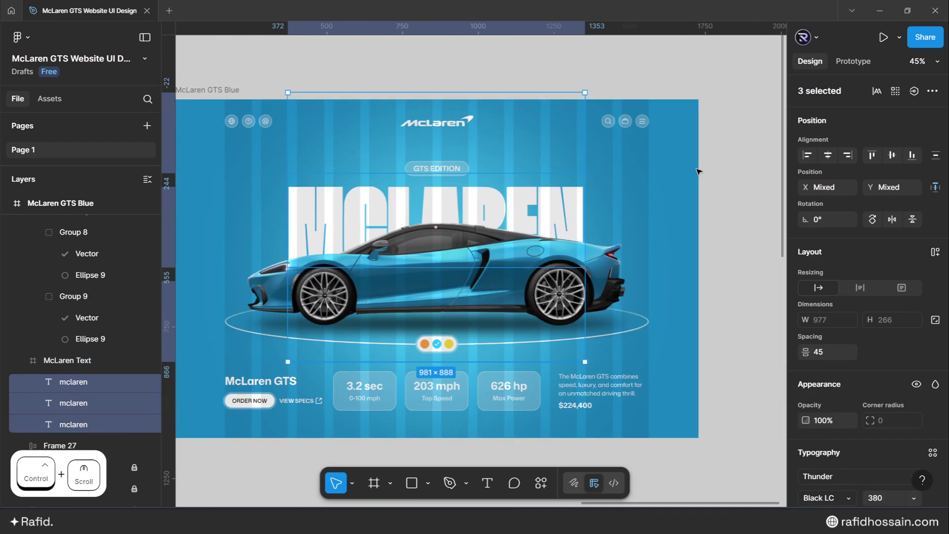
pyautogui.click(701, 169)
# Nudge the three mclaren text layers slightly down to align the middle copy within the McLaren Text frame.
pyautogui.click(429, 195)
pyautogui.keyDown('ctrl'); pyautogui.scroll(5, 428, 185); pyautogui.keyUp('ctrl')
pyautogui.keyDown('ctrl'); pyautogui.scroll(-1, 428, 186); pyautogui.keyUp('ctrl')
pyautogui.press('Return')
pyautogui.keyDown('ctrl'); pyautogui.scroll(1, 441, 262); pyautogui.keyUp('ctrl')
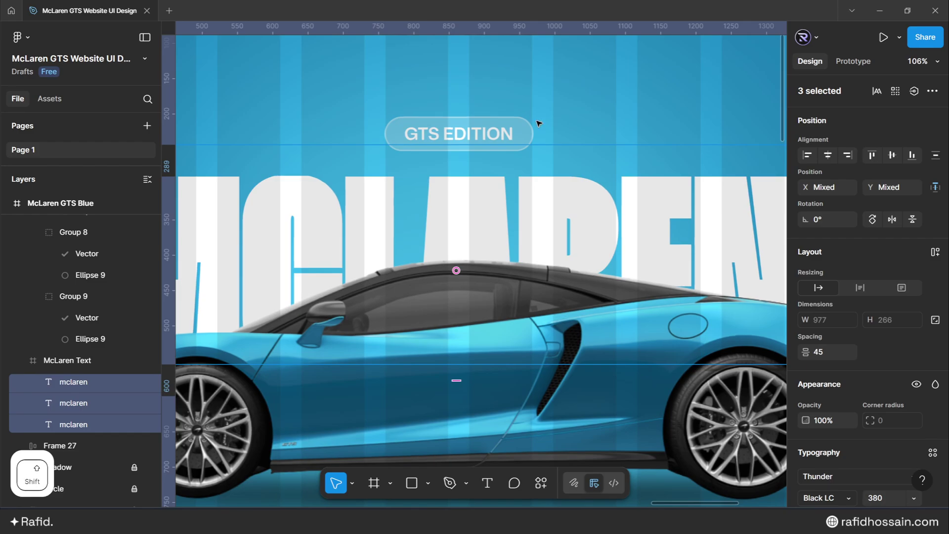
pyautogui.hotkey('shift', 'Down')
pyautogui.scroll(-3, 539, 124)
pyautogui.scroll(2, 458, 199)
pyautogui.press('Escape')
pyautogui.scroll(-4, 478, 190)
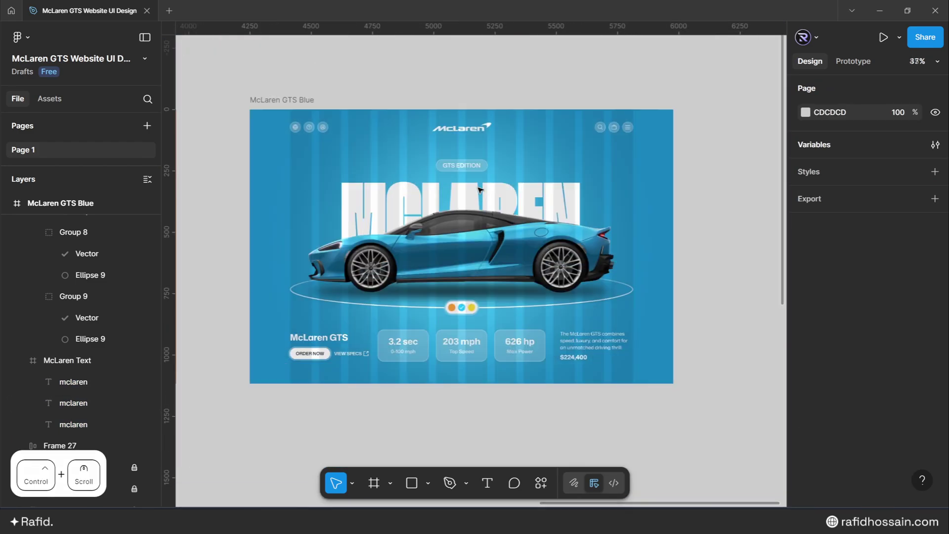
# Duplicate the McLaren GTS Blue frame to the right and place the copy at X 6280, Y 0.
pyautogui.keyDown('ctrl'); pyautogui.scroll(-2, 273, 356); pyautogui.keyUp('ctrl')
pyautogui.keyDown('alt'); pyautogui.moveTo(320, 196); pyautogui.dragTo(583, 196); pyautogui.keyUp('alt')
pyautogui.hscroll(4, 608, 169)
pyautogui.keyDown('ctrl'); pyautogui.scroll(2, 424, 223); pyautogui.keyUp('ctrl')
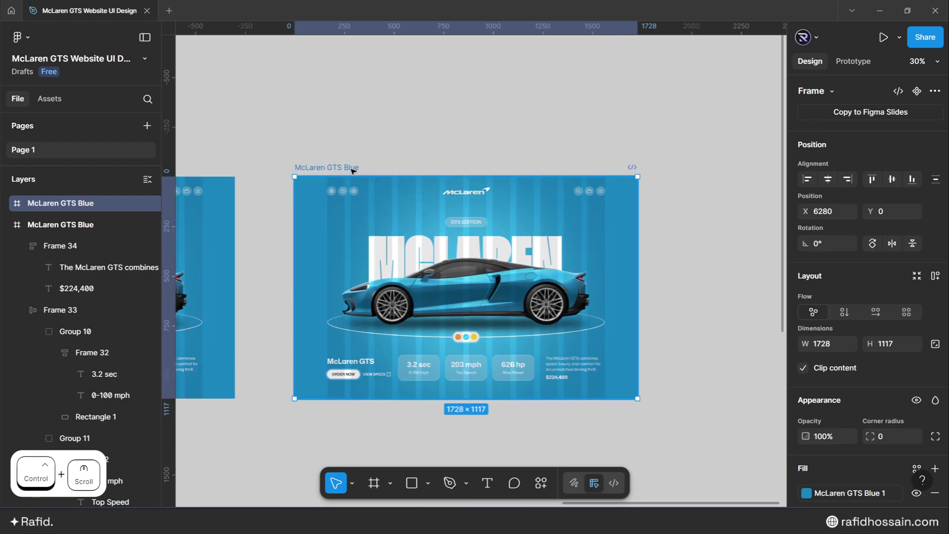
# Rename the new frame copy as "McLaren GTS Yellow".
pyautogui.doubleClick(351, 168)
pyautogui.doubleClick(349, 168)
pyautogui.write('Yellow')
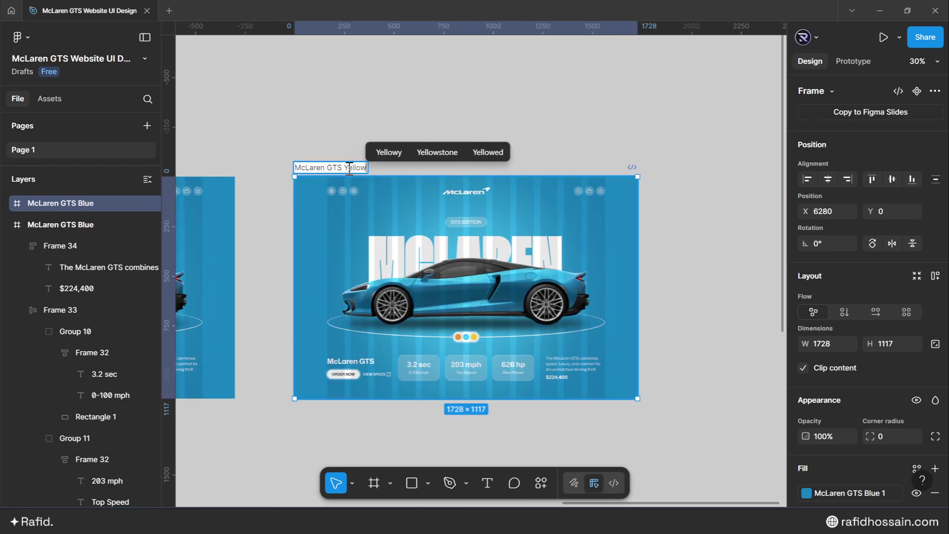
pyautogui.press('Return')
# Apply the McLaren GTS Yellow 1 style to the yellow frame's fill and McLaren GTS Yellow 2 to its Blur ellipse.
pyautogui.scroll(-3, 826, 429)
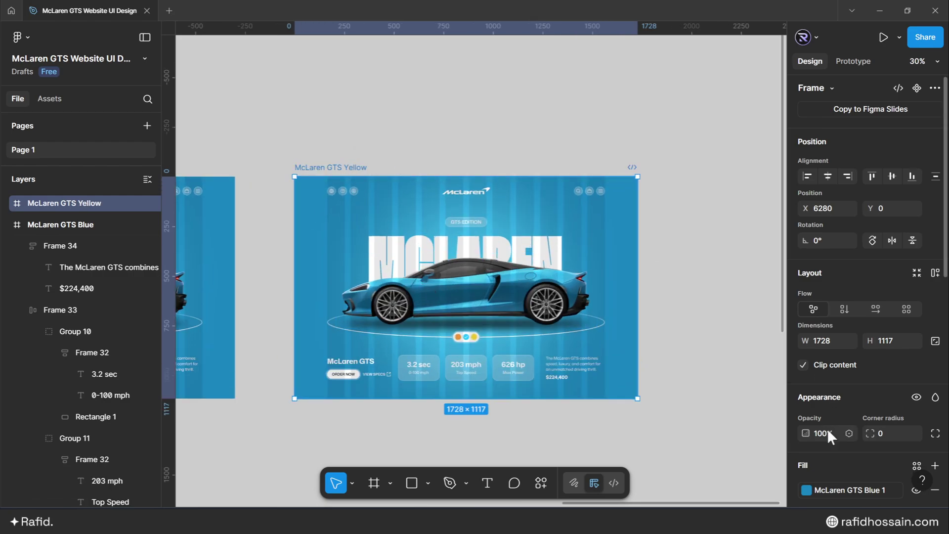
pyautogui.click(807, 381)
pyautogui.click(684, 394)
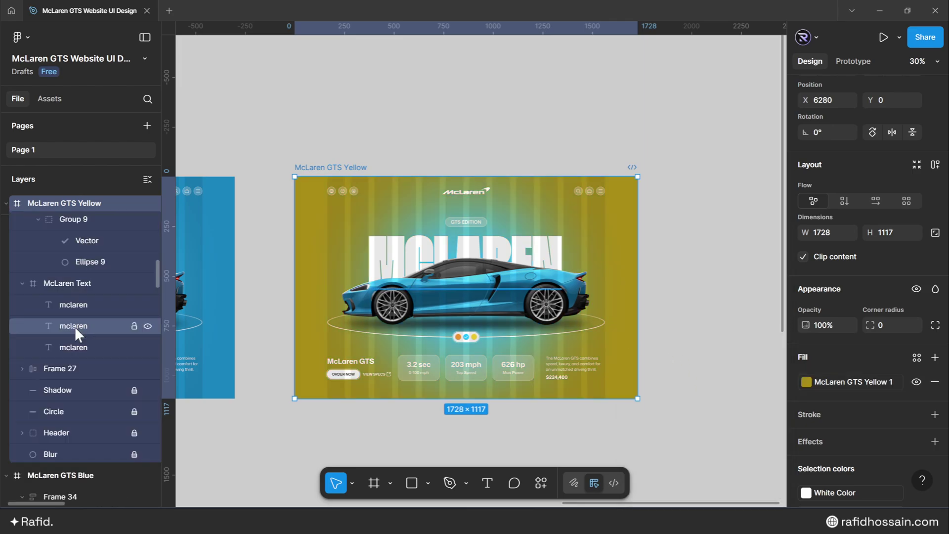
pyautogui.click(50, 454)
pyautogui.click(806, 342)
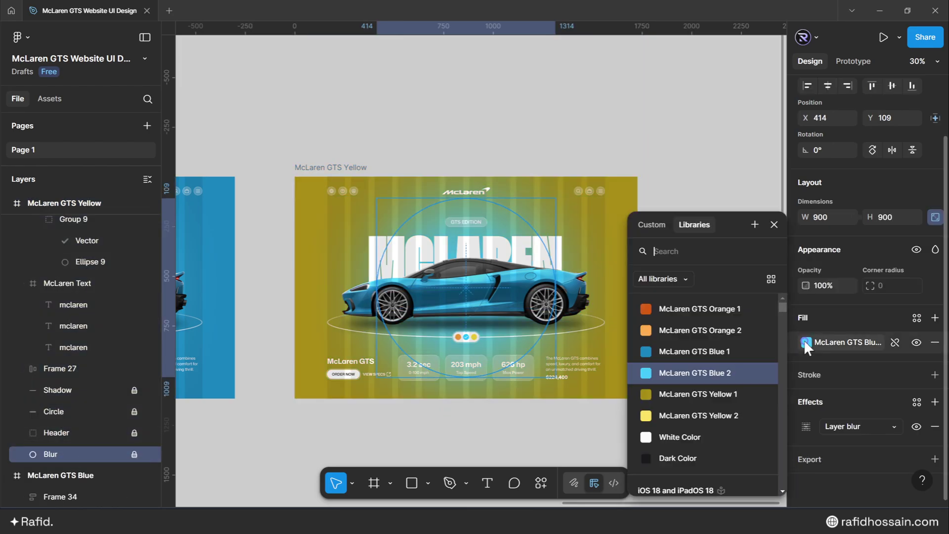
pyautogui.click(677, 414)
# Shift the three mclaren text layers vertically in the yellow frame's McLaren Text frame to line up another copy behind the car.
pyautogui.click(69, 283)
pyautogui.press('Return')
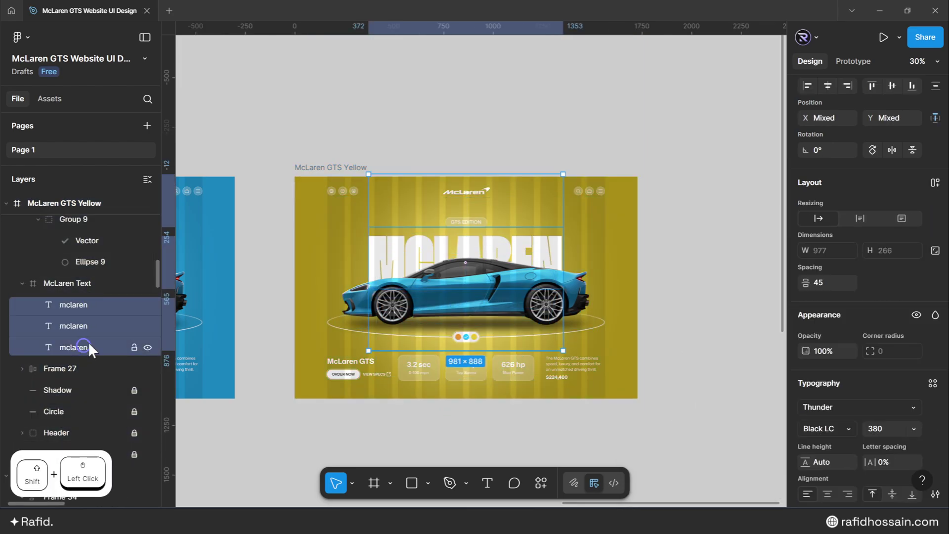
pyautogui.hotkey('shift', '2')
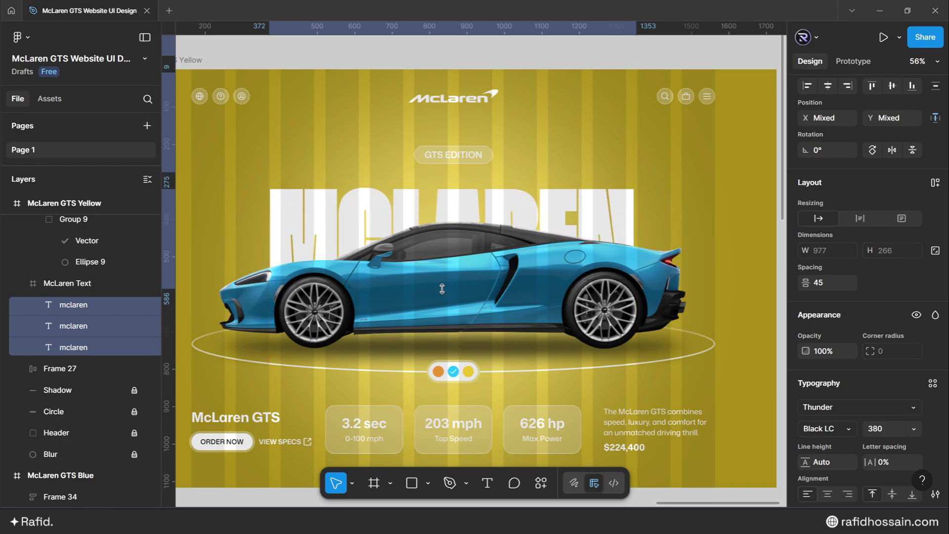
pyautogui.keyDown('ctrl'); pyautogui.scroll(-3, 429, 264); pyautogui.keyUp('ctrl')
pyautogui.click(697, 239)
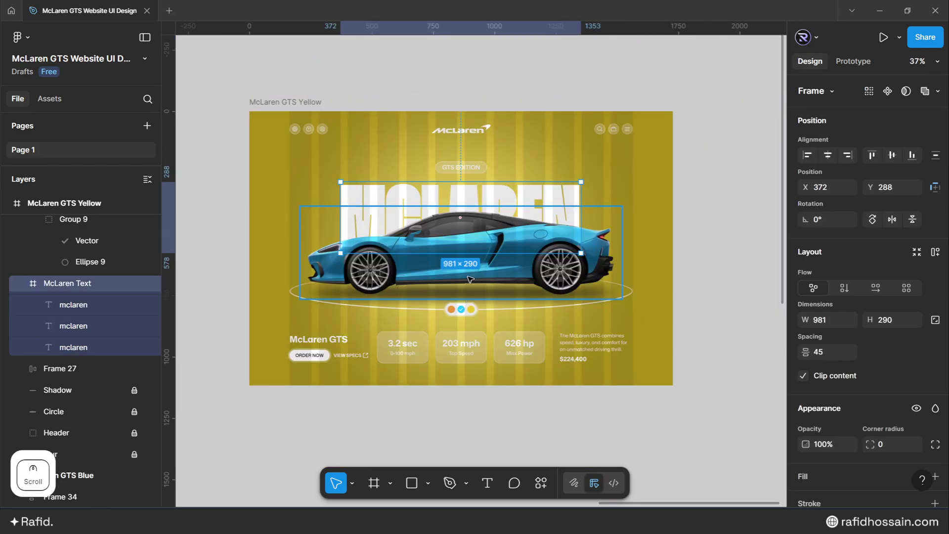
# Shift the three car images left inside the yellow frame's Cars frame until the yellow car sits centered on the circle.
pyautogui.click(502, 241)
pyautogui.click(59, 246)
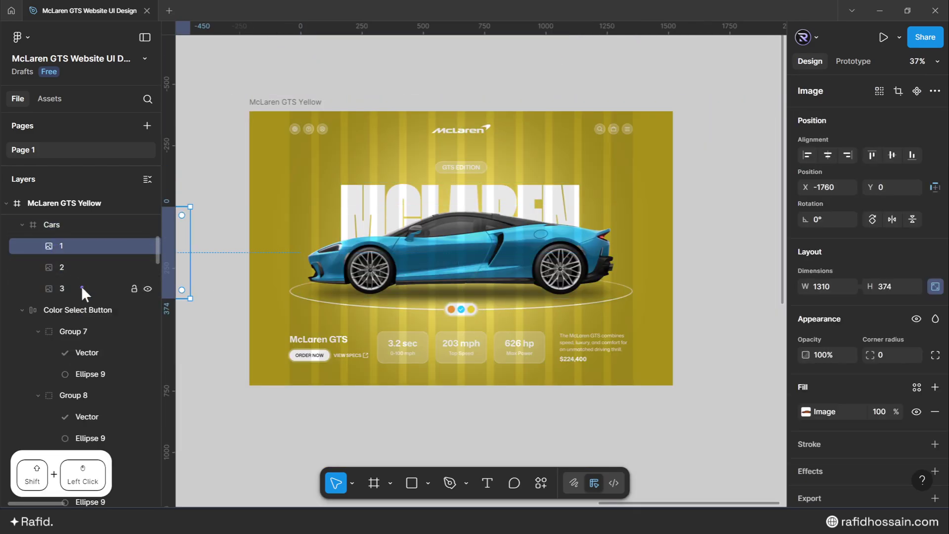
pyautogui.keyDown('shift'); pyautogui.click(79, 286); pyautogui.keyUp('shift')
pyautogui.hotkey('shift', 'Left')
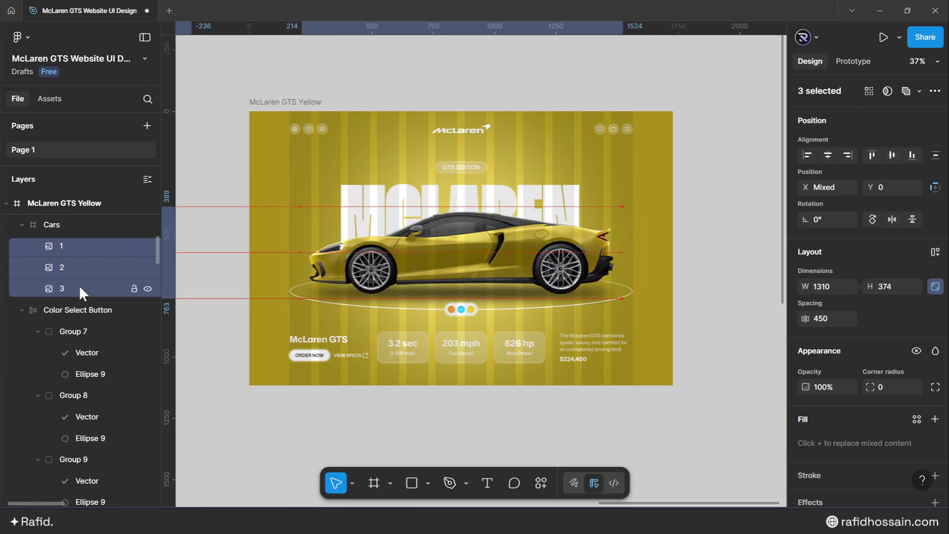
pyautogui.press('Escape')
# Set the opacity of the blue swatch's checkmark in the yellow frame to 0%.
pyautogui.scroll(5, 461, 309)
pyautogui.keyDown('ctrl'); pyautogui.click(461, 309); pyautogui.keyUp('ctrl')
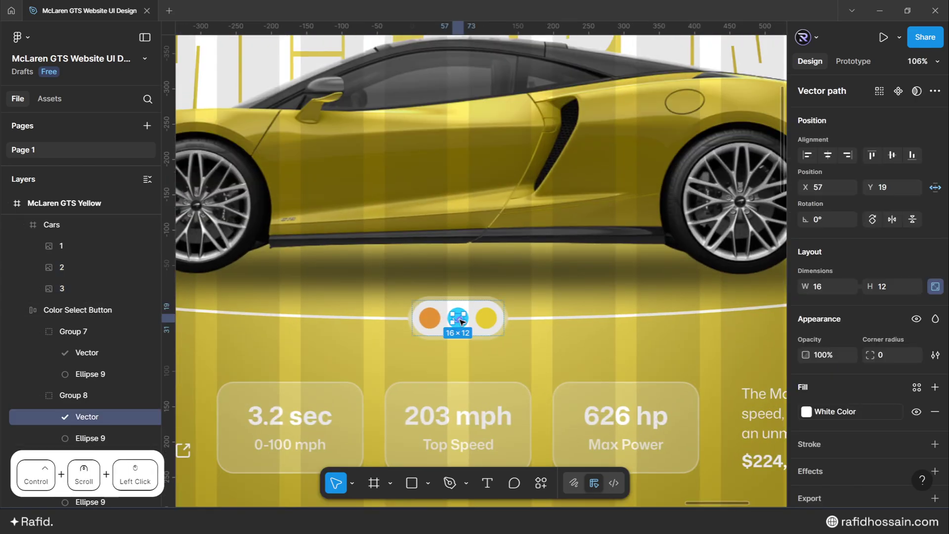
pyautogui.click(829, 352)
pyautogui.write('0')
pyautogui.press('Return')
# Set the opacity of the yellow swatch's checkmark in the yellow frame to 100%.
pyautogui.scroll(5, 479, 309)
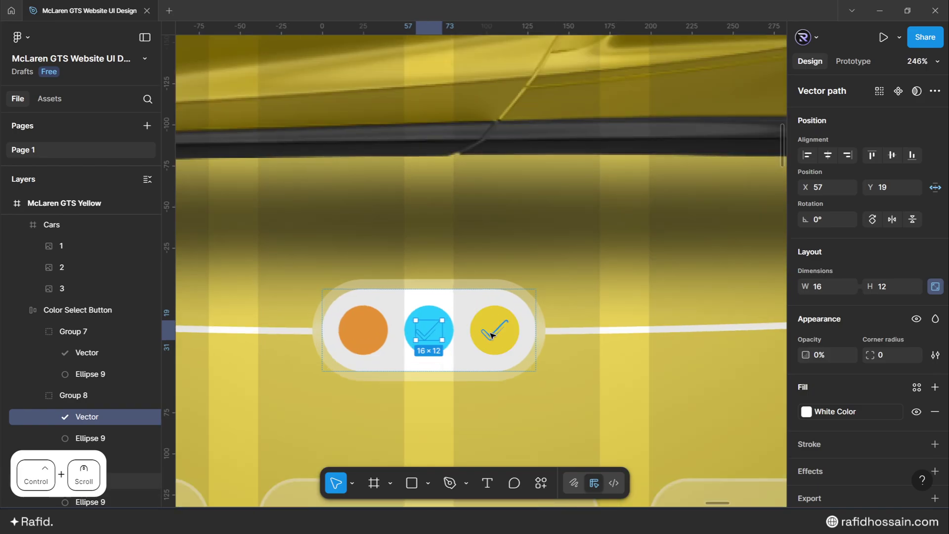
pyautogui.keyDown('ctrl'); pyautogui.click(494, 330); pyautogui.keyUp('ctrl')
pyautogui.click(835, 360)
pyautogui.write('10')
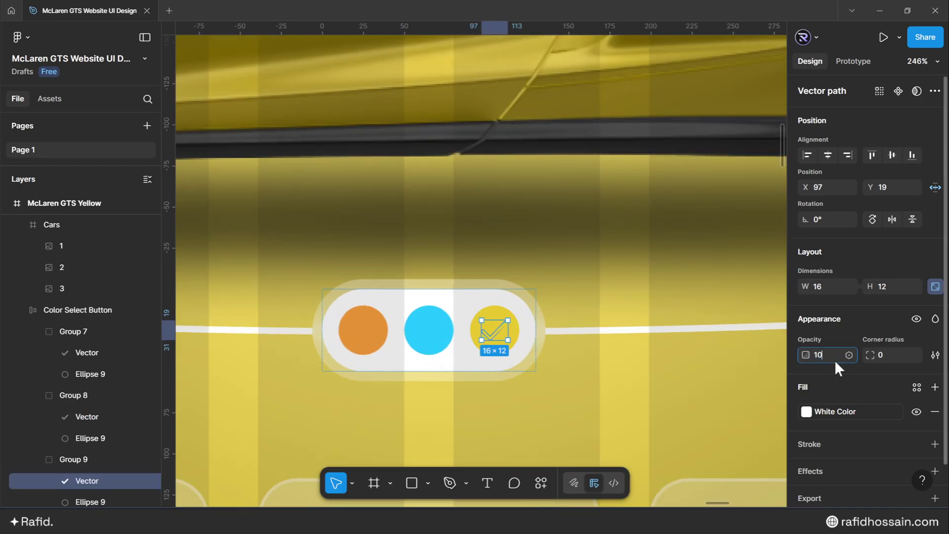
pyautogui.write('0')
pyautogui.press('Return')
pyautogui.scroll(-5, 590, 367)
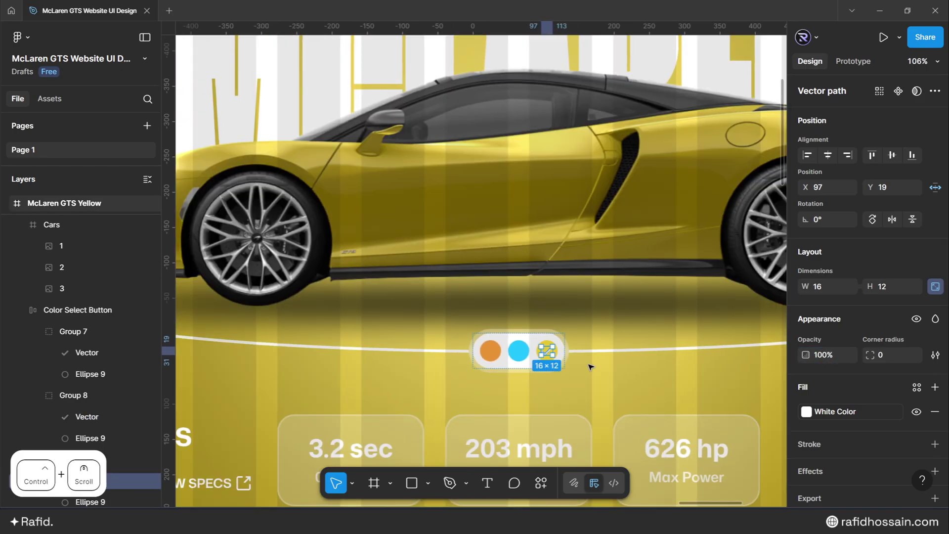
pyautogui.scroll(-10, 590, 367)
pyautogui.click(463, 380)
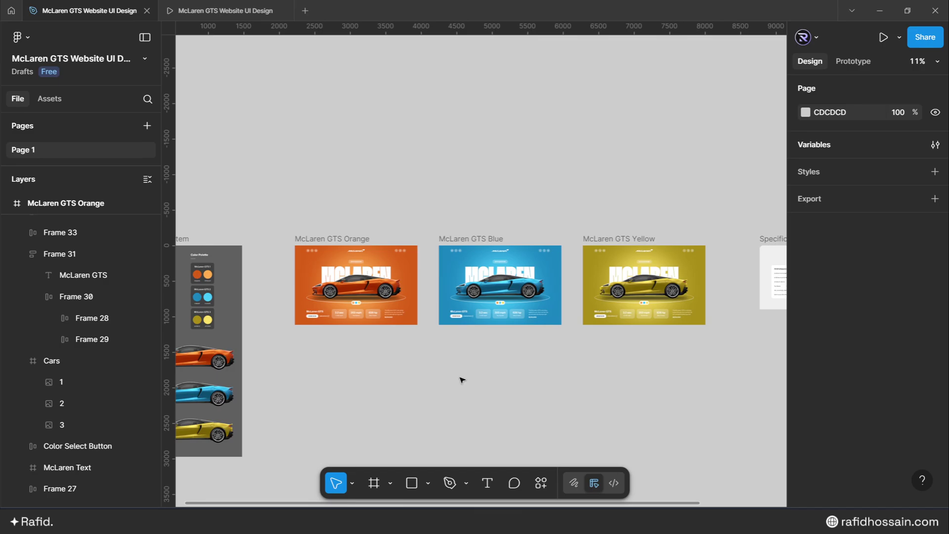
# Widen the Cars frame in McLaren GTS Orange on both sides to span the full width of the hero frame.
pyautogui.scroll(5, 328, 332)
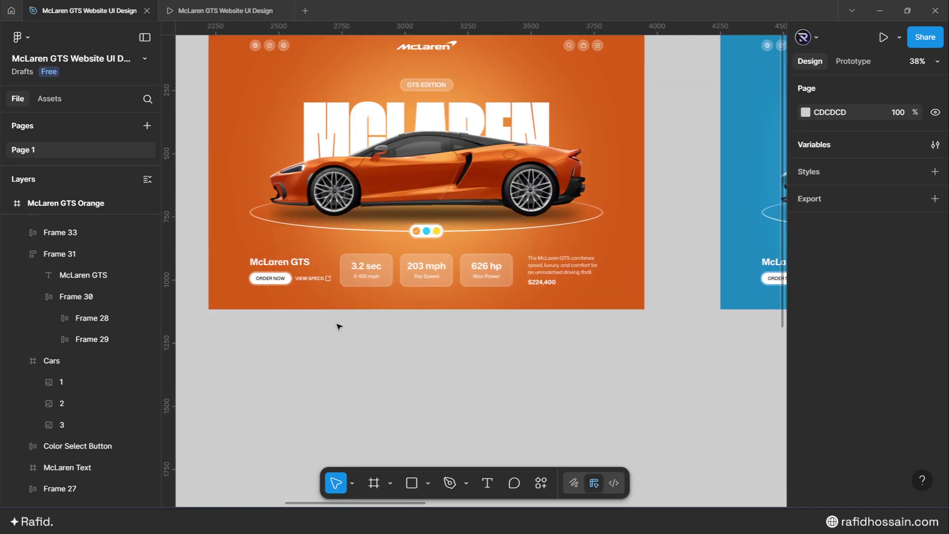
pyautogui.click(75, 361)
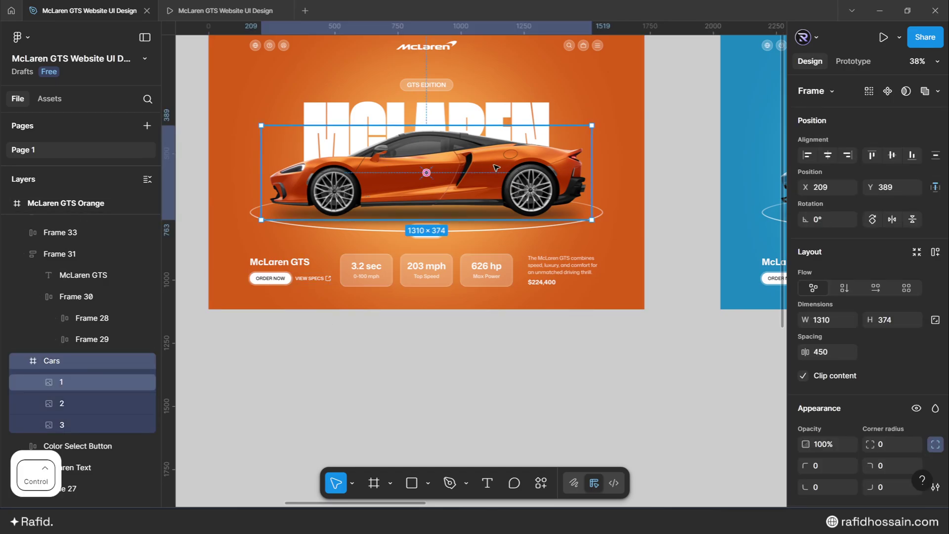
pyautogui.moveTo(592, 171); pyautogui.dragTo(645, 169)
pyautogui.moveTo(261, 163); pyautogui.dragTo(208, 162)
pyautogui.click(417, 335)
# Widen the Cars frame in McLaren GTS Blue on both sides to 1728 wide, starting at X 0.
pyautogui.scroll(-5, 365, 338)
pyautogui.scroll(5, 616, 335)
pyautogui.click(499, 193)
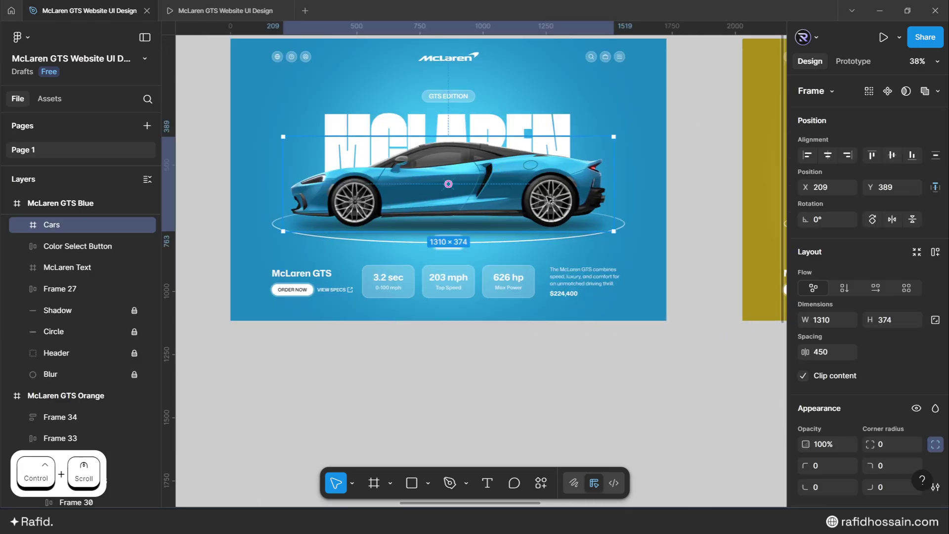
pyautogui.moveTo(614, 187); pyautogui.dragTo(643, 188)
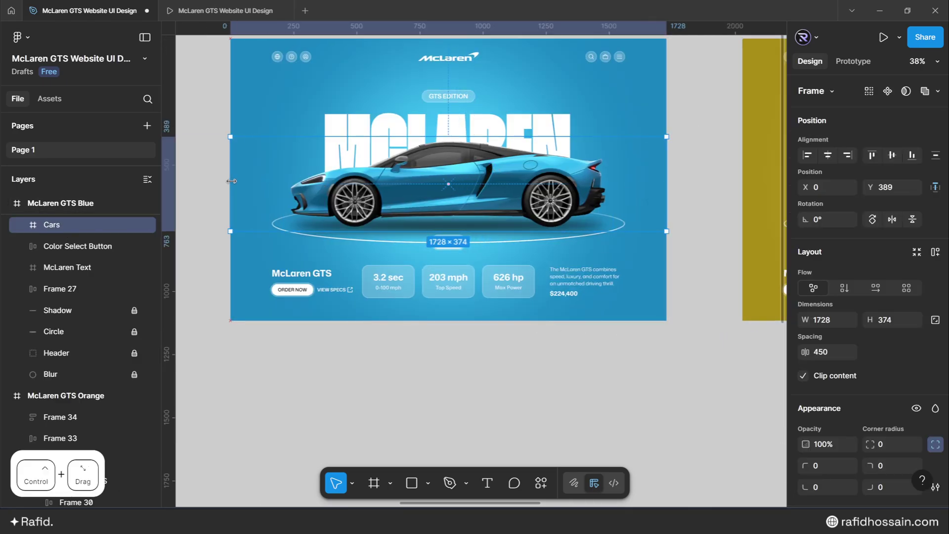
pyautogui.click(421, 354)
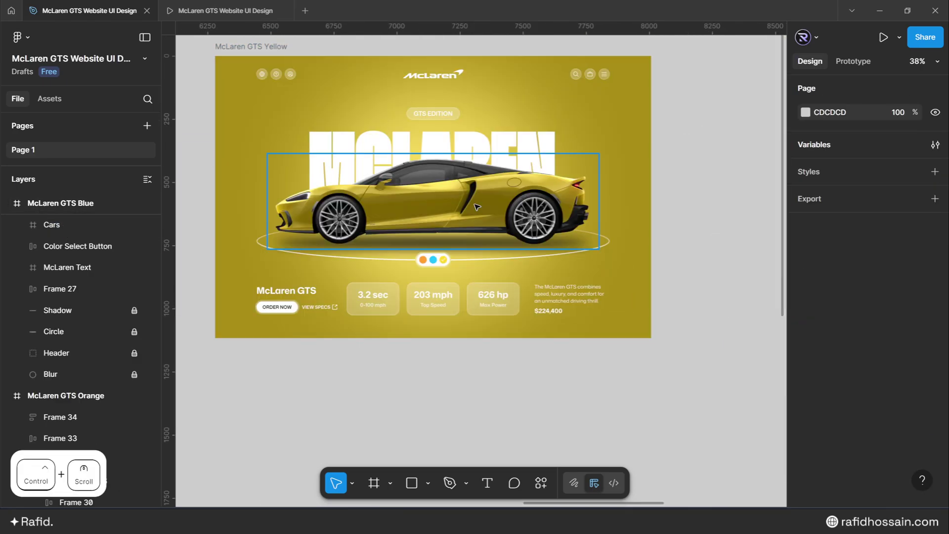
# Widen the Cars frame in McLaren GTS Yellow on both sides to 1728 wide, starting at X 0.
pyautogui.keyDown('ctrl'); pyautogui.click(433, 202); pyautogui.keyUp('ctrl')
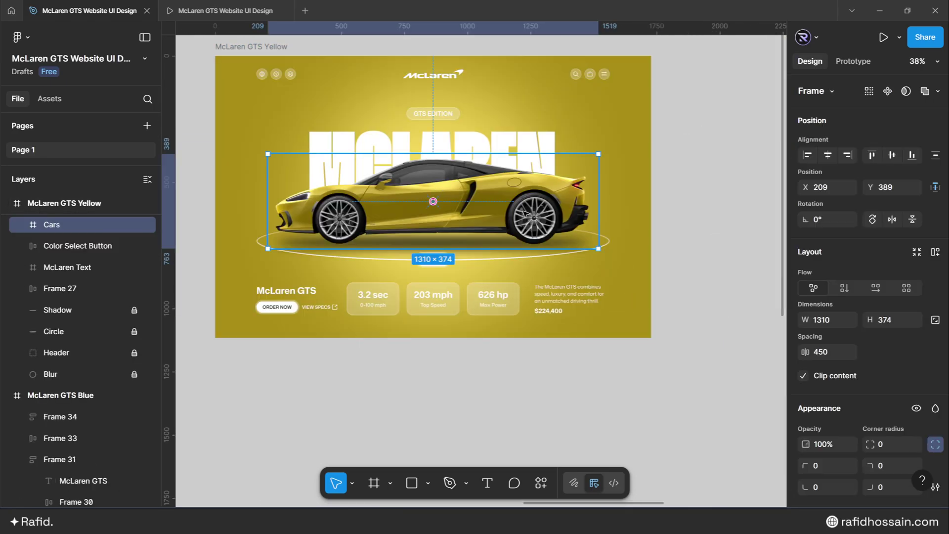
pyautogui.moveTo(597, 198); pyautogui.dragTo(651, 199)
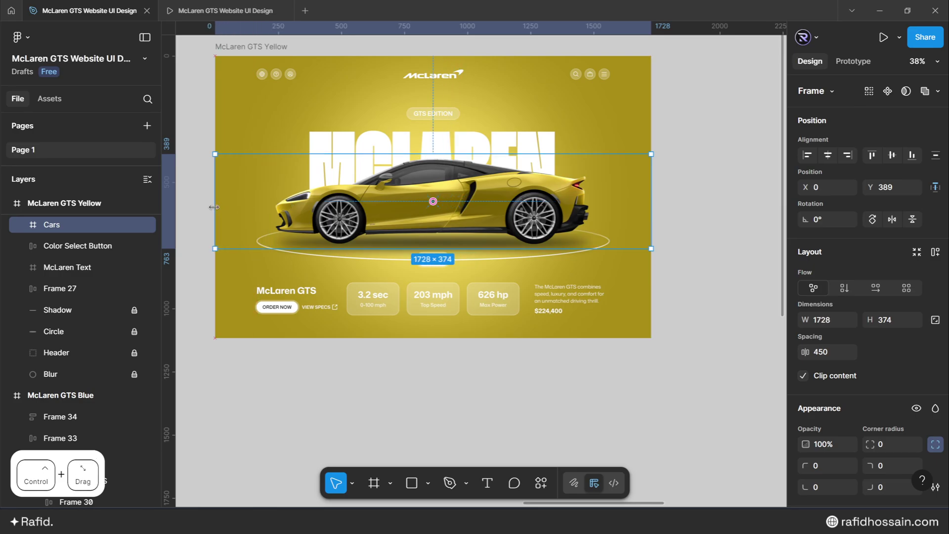
# Add a MacBook Pro 16" frame (1728 × 1117) beside McLaren GTS Yellow at X 8772, Y 0.
pyautogui.click(465, 383)
pyautogui.hotkey('shift', '1')
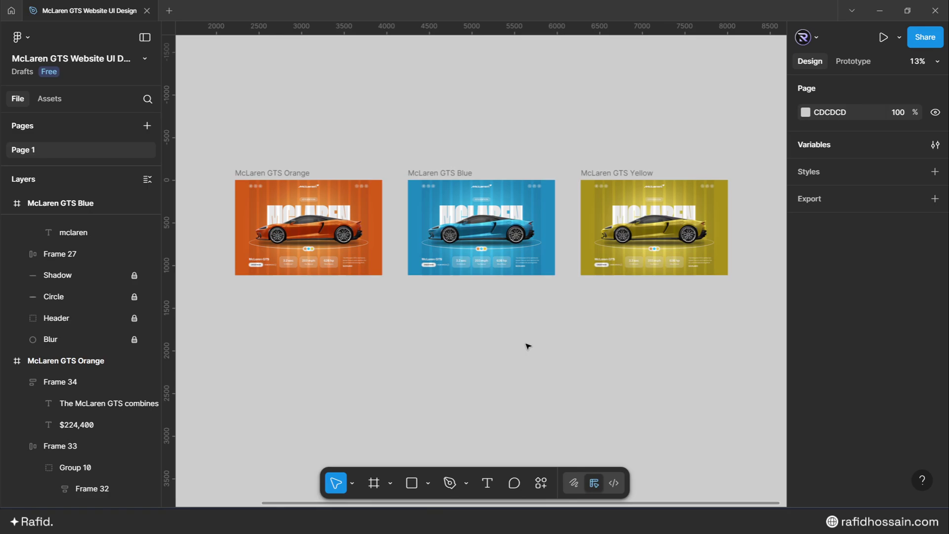
pyautogui.scroll(-3, 440, 336)
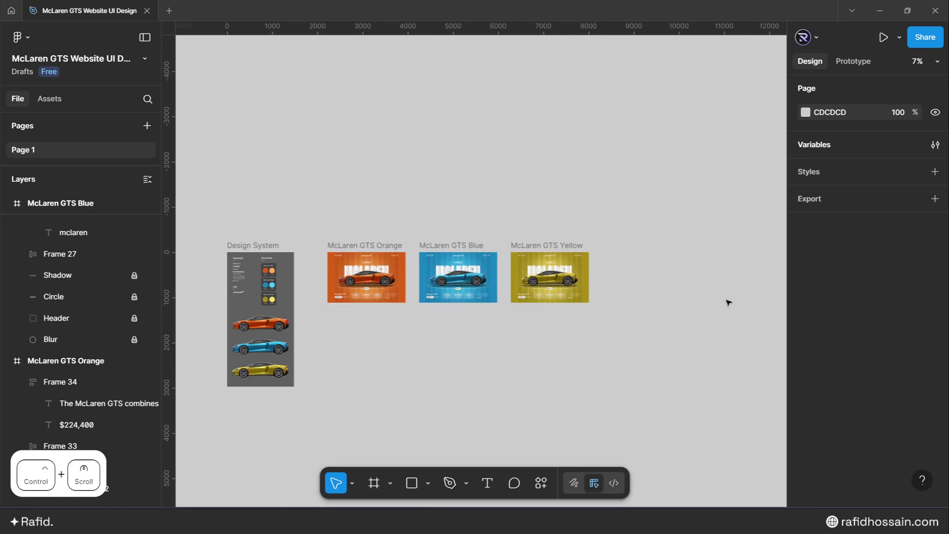
pyautogui.scroll(3, 730, 299)
pyautogui.scroll(2, 608, 230)
pyautogui.click(374, 483)
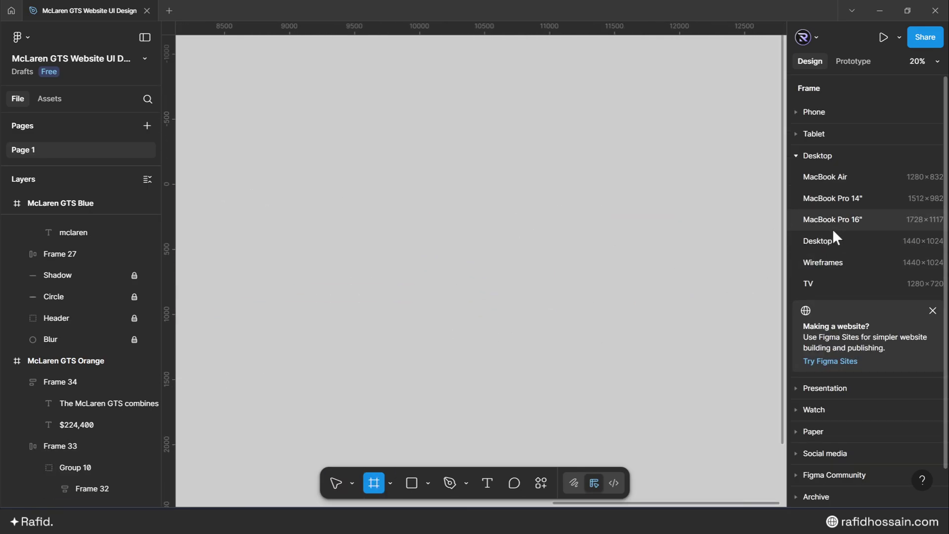
pyautogui.click(835, 218)
pyautogui.scroll(-3, 525, 235)
pyautogui.scroll(2, 489, 199)
pyautogui.moveTo(489, 197); pyautogui.dragTo(406, 191)
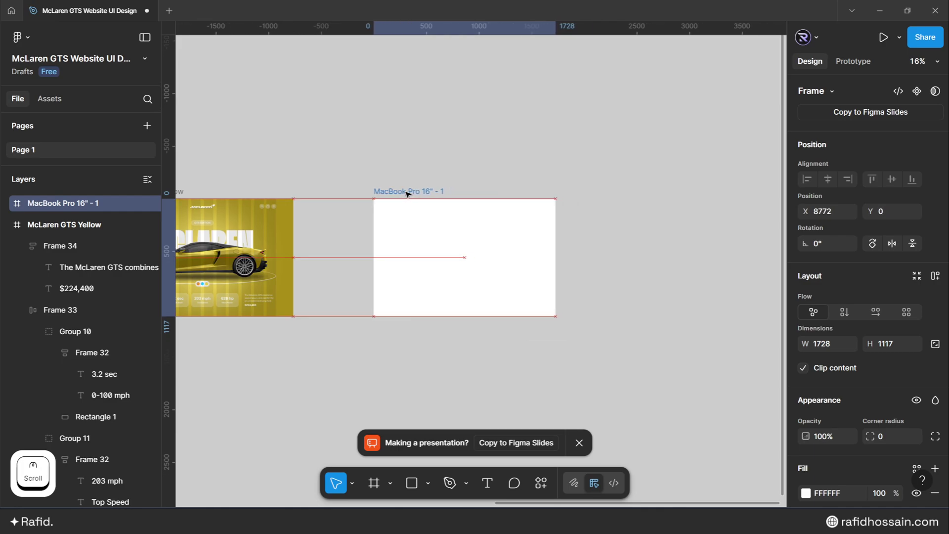
# Rename the new frame as Specification Popup and set its height to 900.
pyautogui.doubleClick(415, 193)
pyautogui.write('Specification Popup')
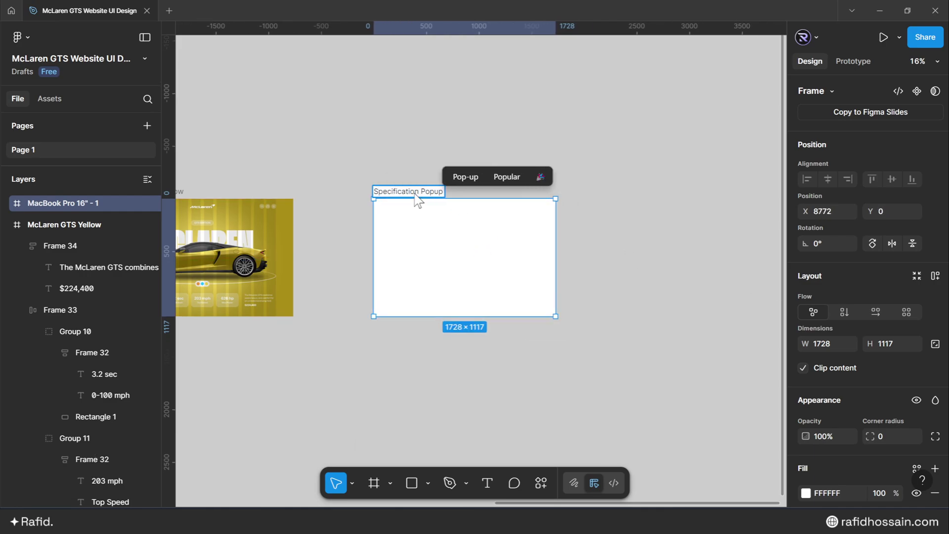
pyautogui.press('Return')
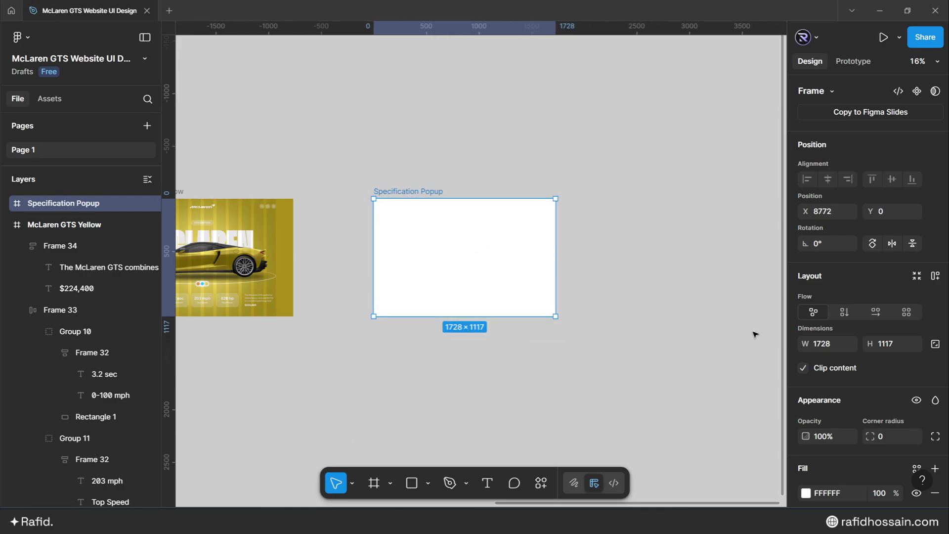
pyautogui.click(883, 343)
pyautogui.write('900')
pyautogui.press('Return')
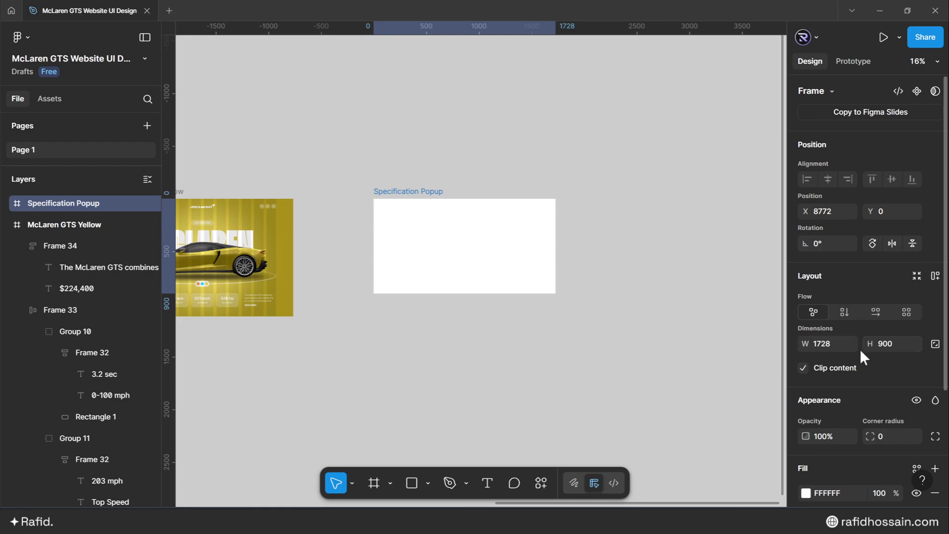
# Round only the two upper corners of the Specification Popup frame with a radius of 50.
pyautogui.scroll(-1, 862, 391)
pyautogui.click(935, 380)
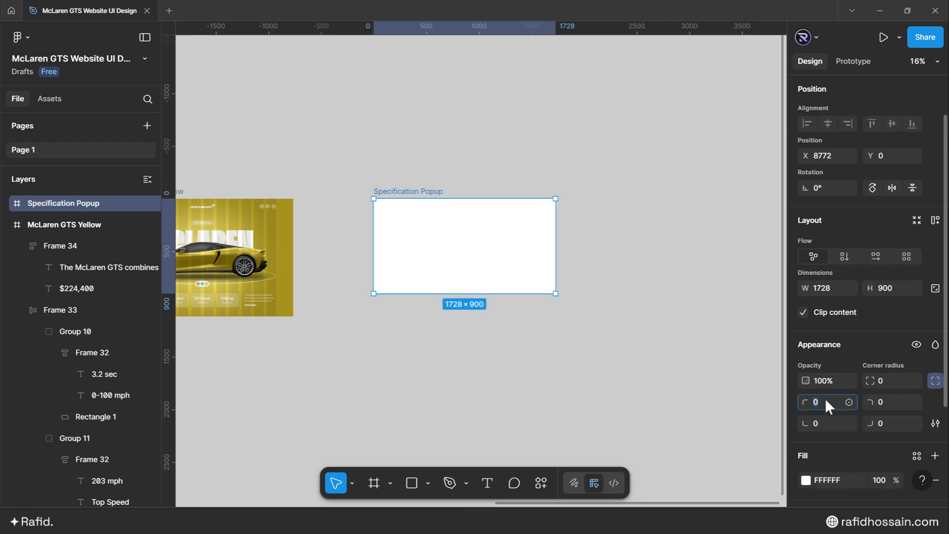
pyautogui.write('50')
pyautogui.click(883, 401)
pyautogui.write('50')
pyautogui.press('Return')
pyautogui.keyDown('ctrl'); pyautogui.scroll(3, 463, 207); pyautogui.keyUp('ctrl')
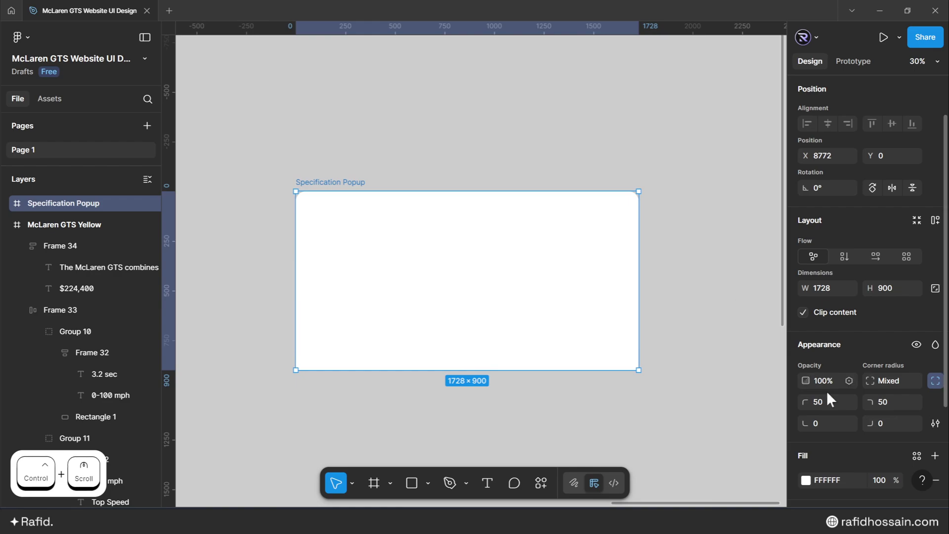
# Set the opacity of the Specification Popup's white fill to 70%.
pyautogui.click(879, 480)
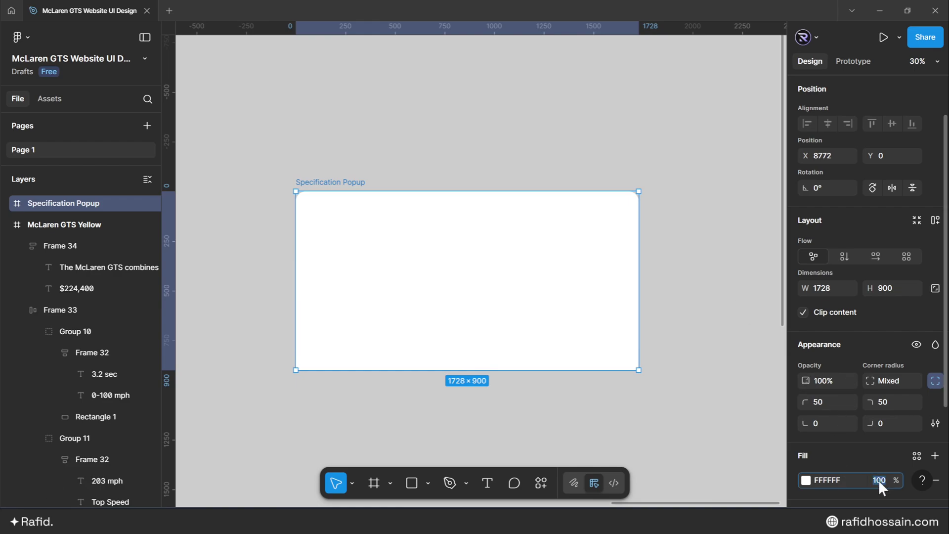
pyautogui.write('70')
pyautogui.press('Return')
# Add a uniform background blur of 150 to the Specification Popup frame.
pyautogui.scroll(-3, 841, 445)
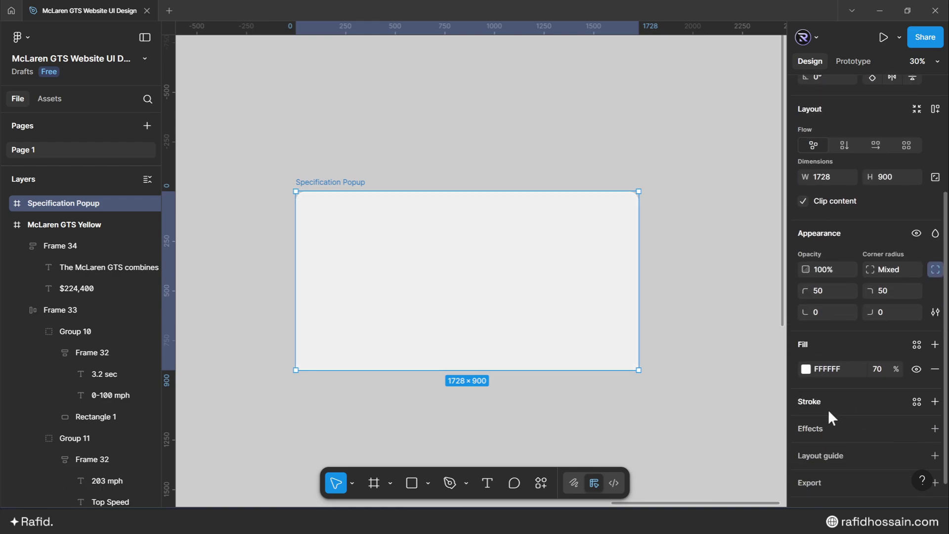
pyautogui.click(831, 429)
pyautogui.click(833, 452)
pyautogui.click(849, 454)
pyautogui.click(723, 379)
pyautogui.write('150')
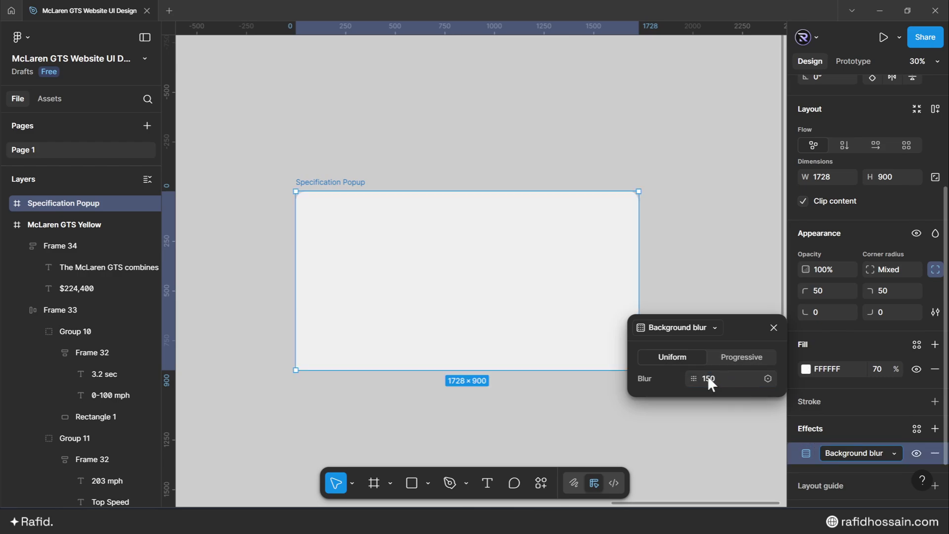
pyautogui.click(384, 288)
# Add a layout guide of 12 columns to the Specification Popup frame and change the guide color to 1D1D1D.
pyautogui.scroll(-2, 826, 410)
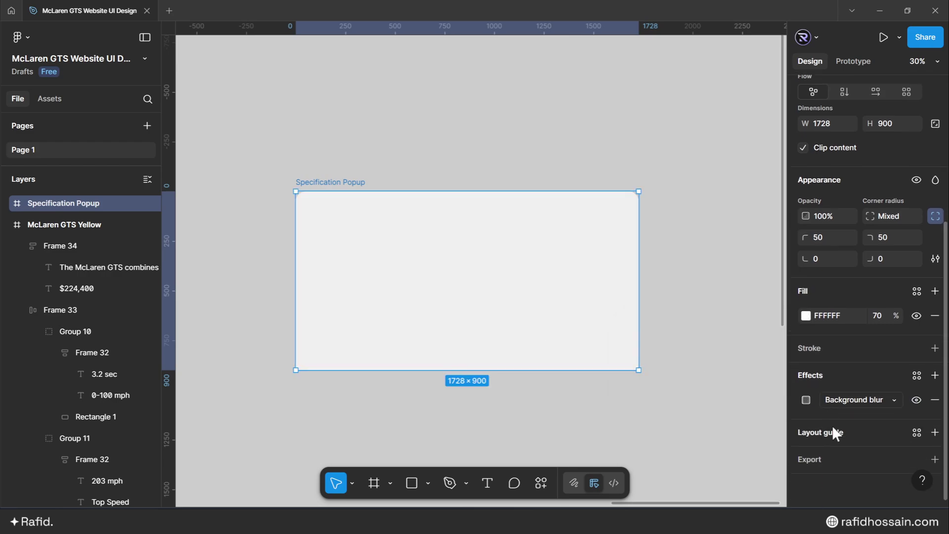
pyautogui.click(834, 433)
pyautogui.click(669, 429)
pyautogui.click(672, 446)
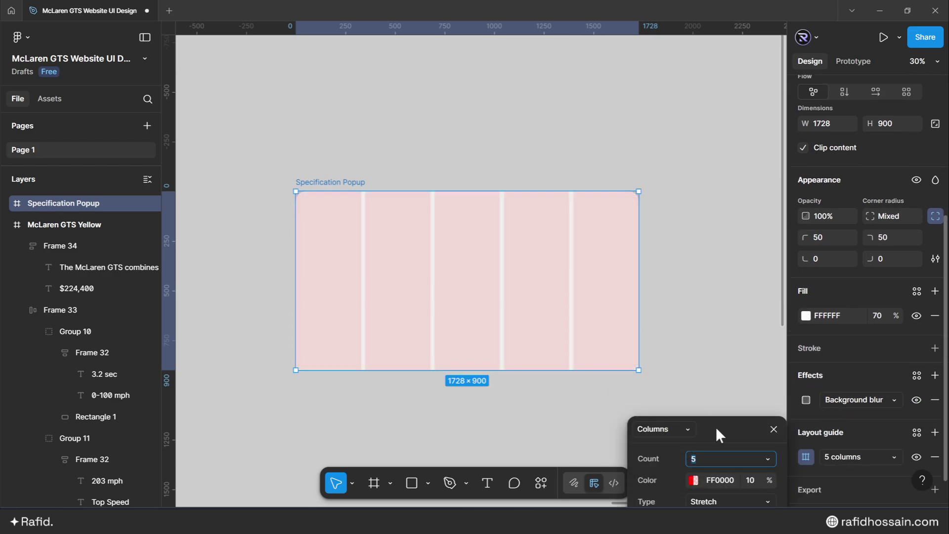
pyautogui.write('12')
pyautogui.press('Return')
pyautogui.click(691, 343)
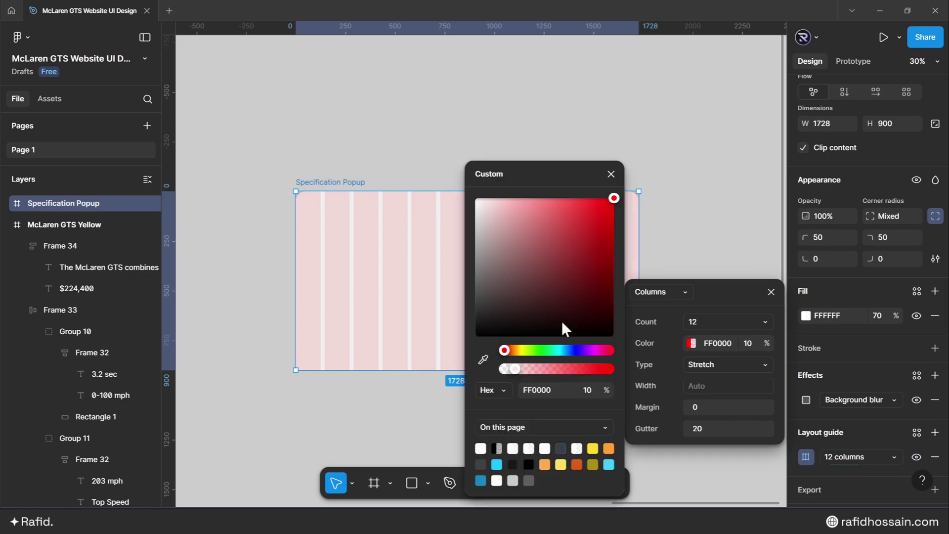
pyautogui.moveTo(562, 321); pyautogui.dragTo(447, 336)
pyautogui.click(611, 174)
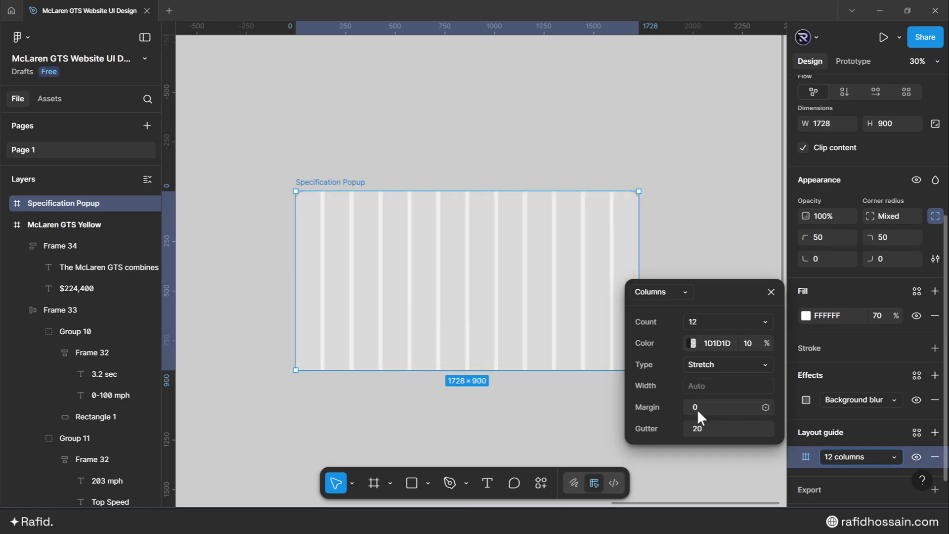
# Set the column guide's margin to 164 and its gutter to 30.
pyautogui.click(699, 408)
pyautogui.write('164')
pyautogui.press('Return')
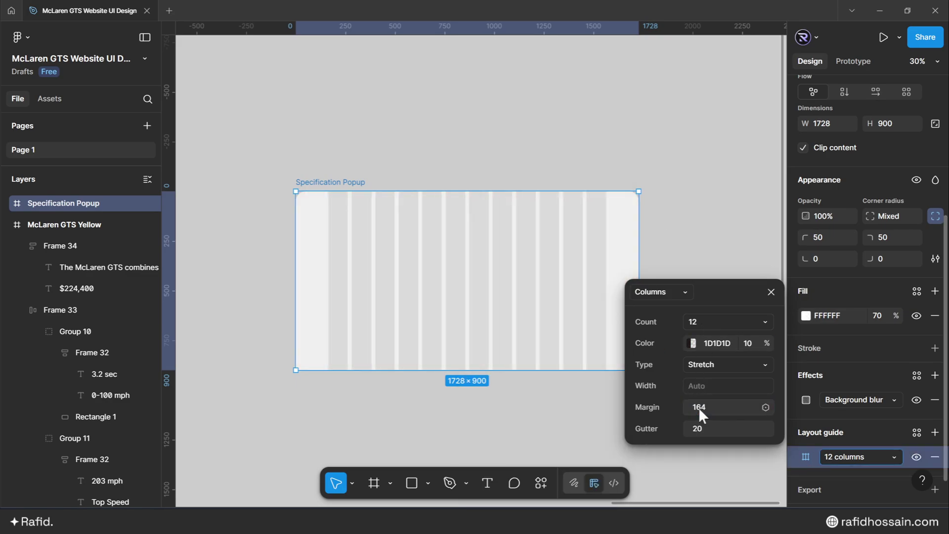
pyautogui.click(708, 427)
pyautogui.write('30')
pyautogui.press('Return')
pyautogui.press('Escape')
# Place a text layer reading "the" near the middle of the Specification Popup frame.
pyautogui.hotkey('shift', '2')
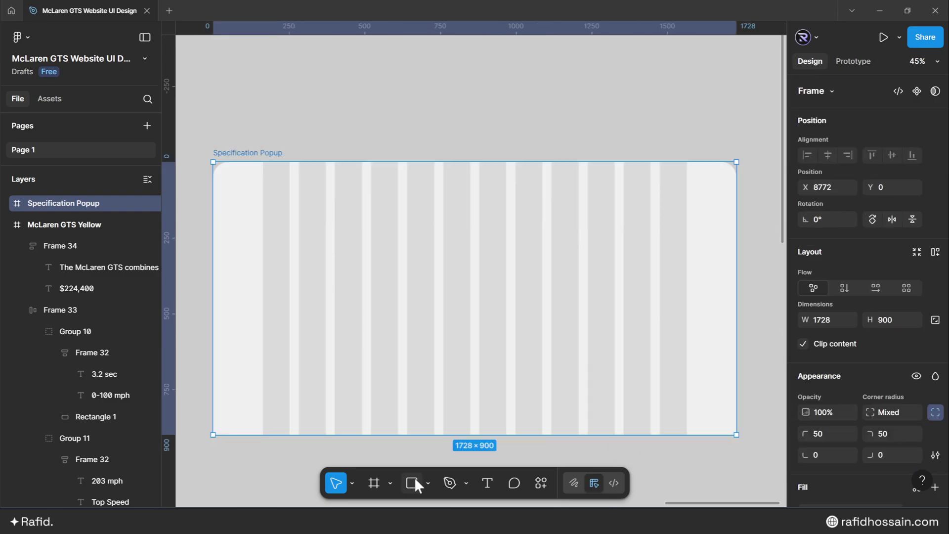
pyautogui.press('t')
pyautogui.click(431, 292)
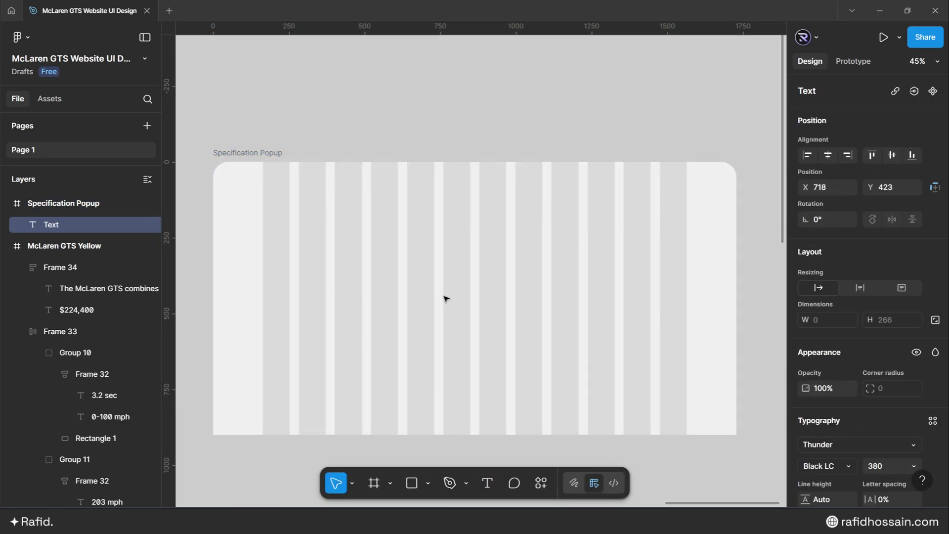
pyautogui.write('the')
pyautogui.press('Escape')
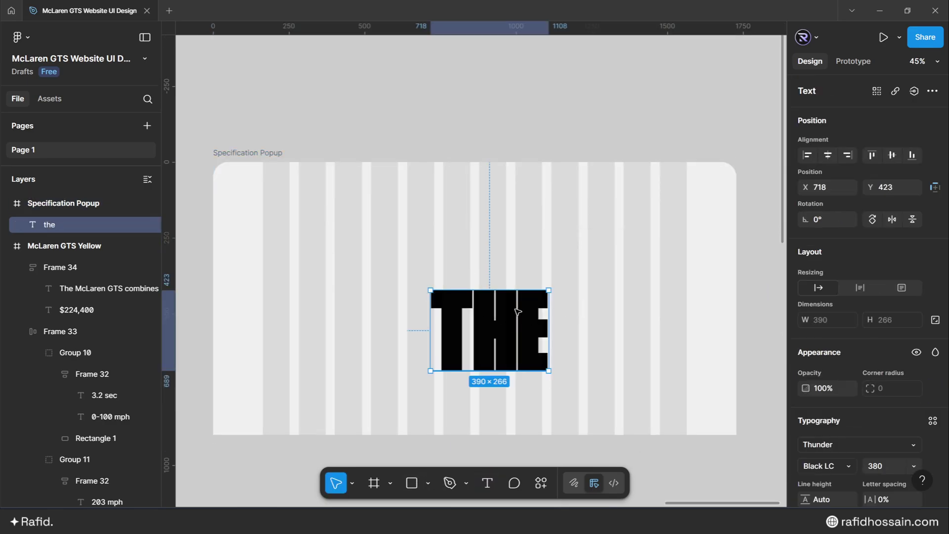
# Set the new text's font to Mona Sans SemiBold at size 44.
pyautogui.click(822, 443)
pyautogui.write('mona')
pyautogui.press('Return')
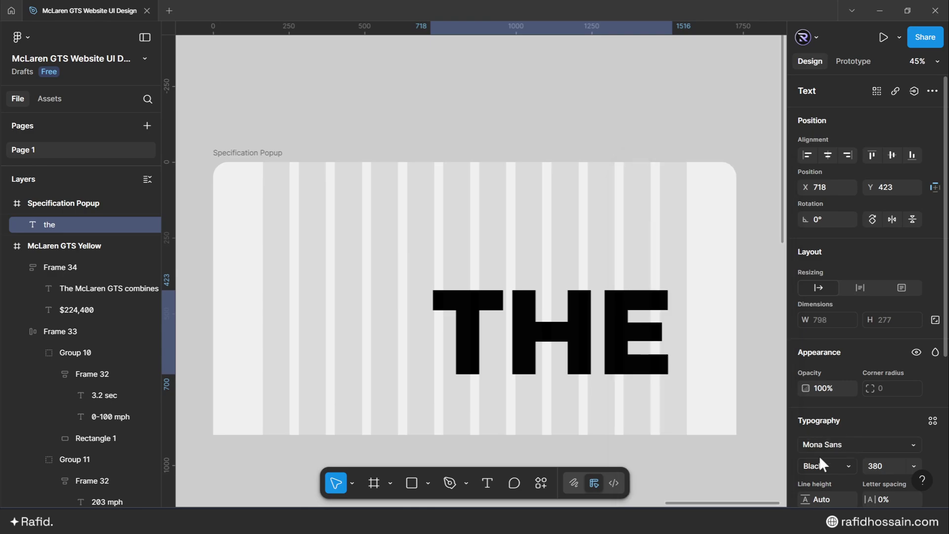
pyautogui.click(834, 466)
pyautogui.click(822, 274)
pyautogui.click(871, 466)
pyautogui.write('4')
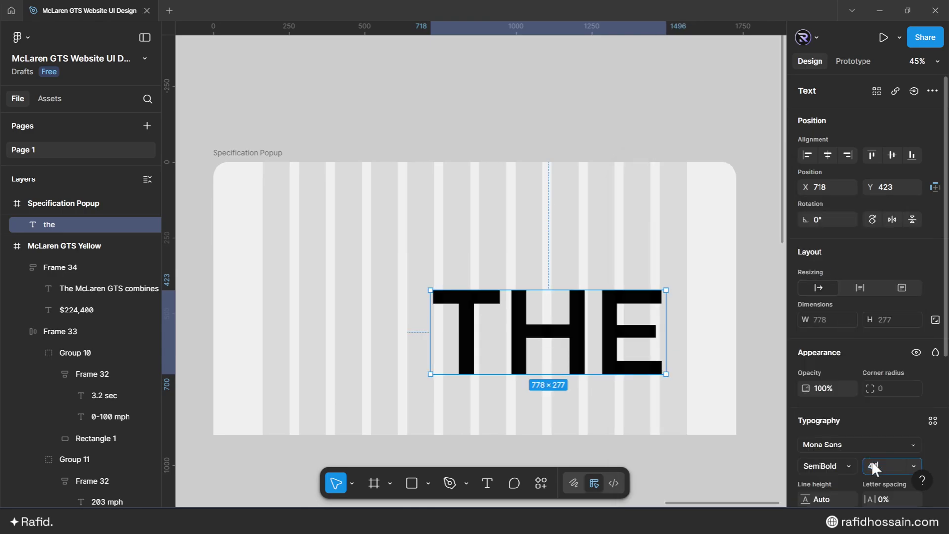
pyautogui.write('4')
pyautogui.press('Return')
# Set the text's line height to 54, use the standard vertical trim and remove the uppercase conversion.
pyautogui.scroll(-1, 892, 452)
pyautogui.click(817, 443)
pyautogui.write('54')
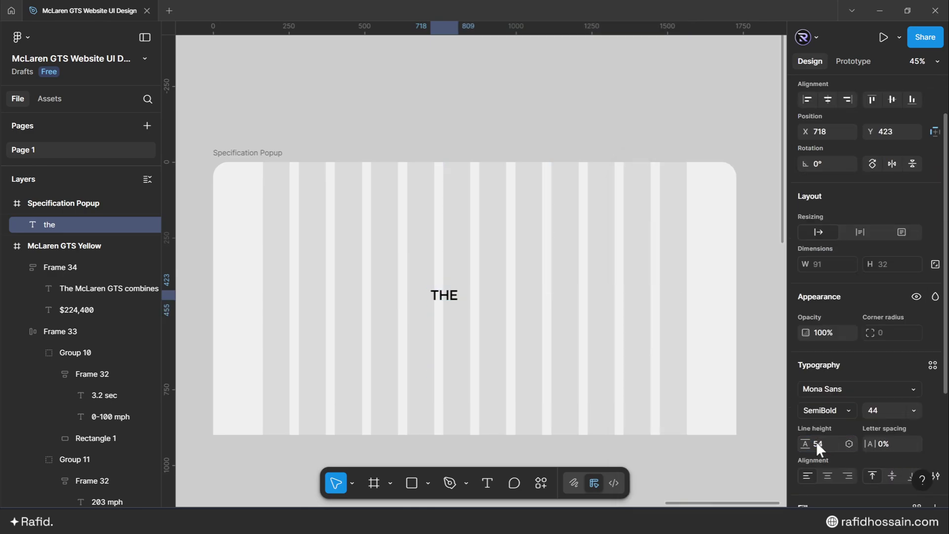
pyautogui.press('Return')
pyautogui.click(935, 475)
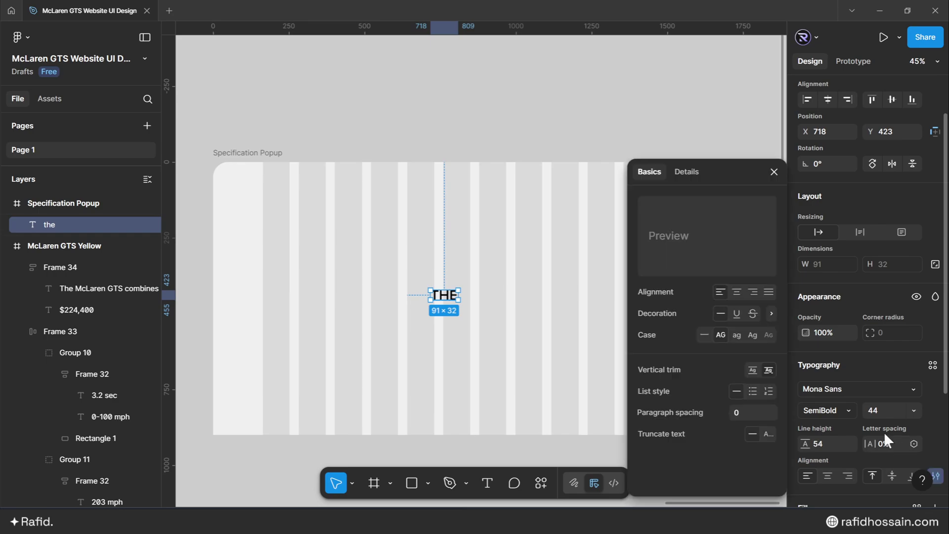
pyautogui.click(751, 369)
pyautogui.click(706, 334)
pyautogui.click(773, 172)
# Change the text to "The McLaren GTS", centre-align it and centre it horizontally near the popup's upper edge.
pyautogui.doubleClick(445, 294)
pyautogui.write('The McLaren GTS')
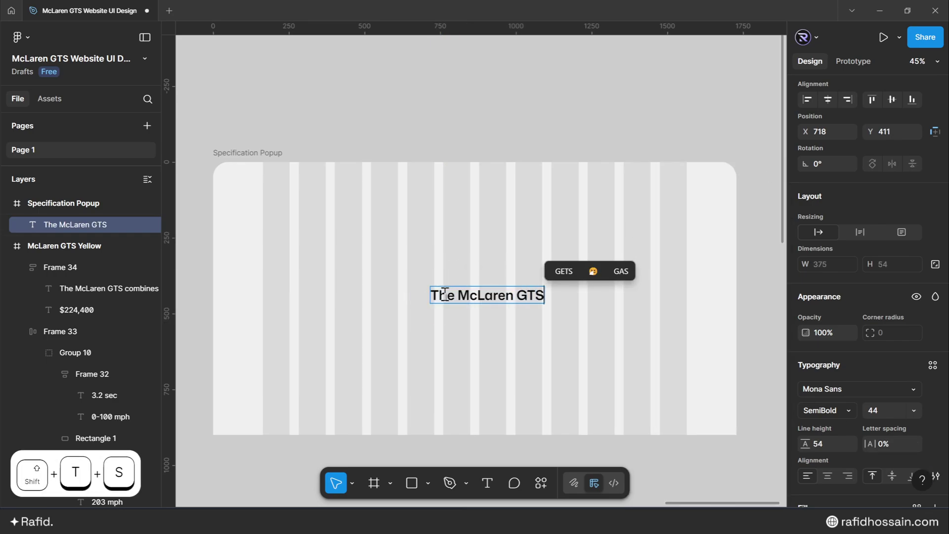
pyautogui.press('Escape')
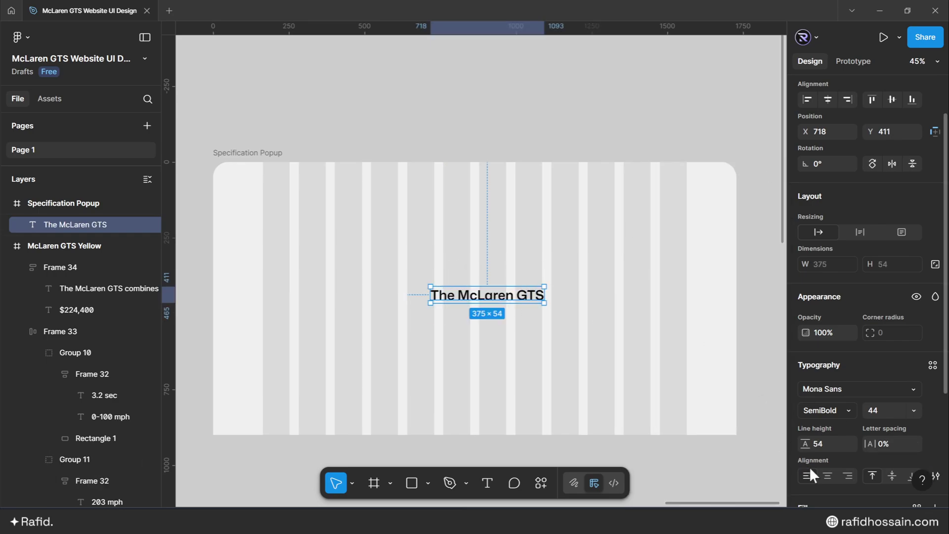
pyautogui.hotkey('ctrl', 'alt', 't')
# Duplicate the heading below itself and set the copy to Regular, size 22, with a line height of 30.
pyautogui.moveTo(478, 295); pyautogui.dragTo(480, 245)
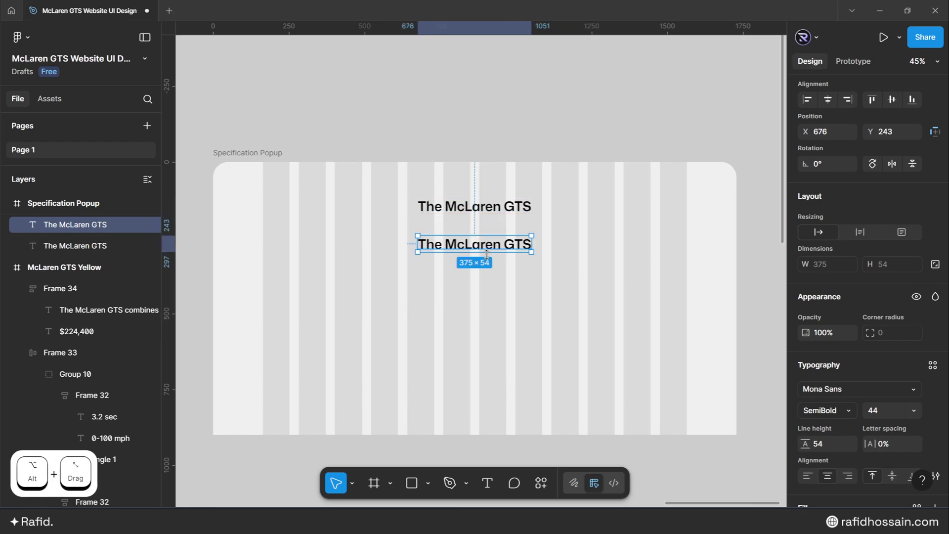
pyautogui.click(824, 407)
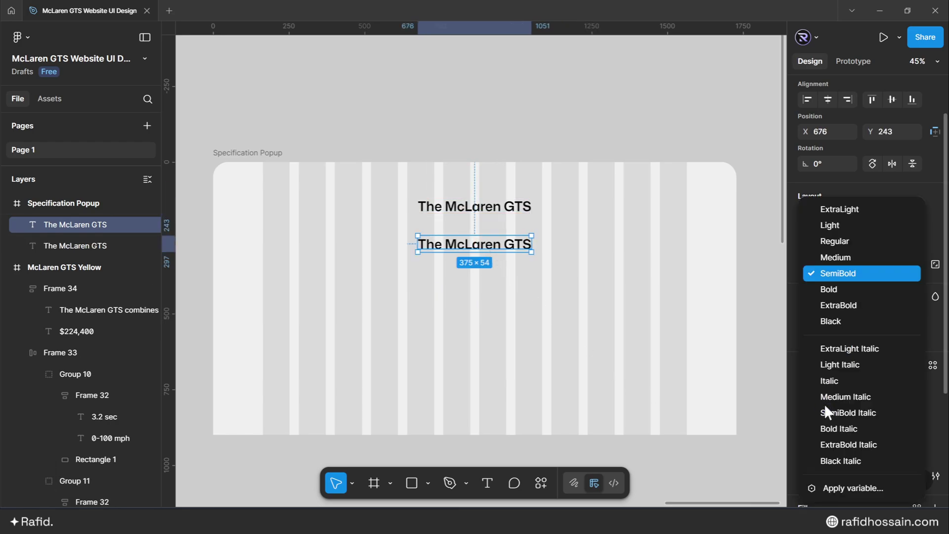
pyautogui.click(816, 241)
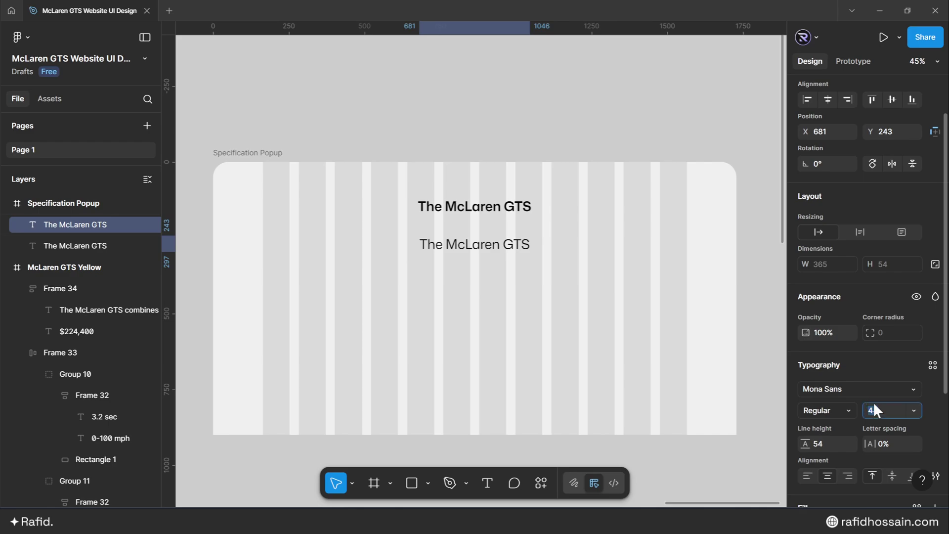
pyautogui.write('22')
pyautogui.press('Return')
pyautogui.click(815, 445)
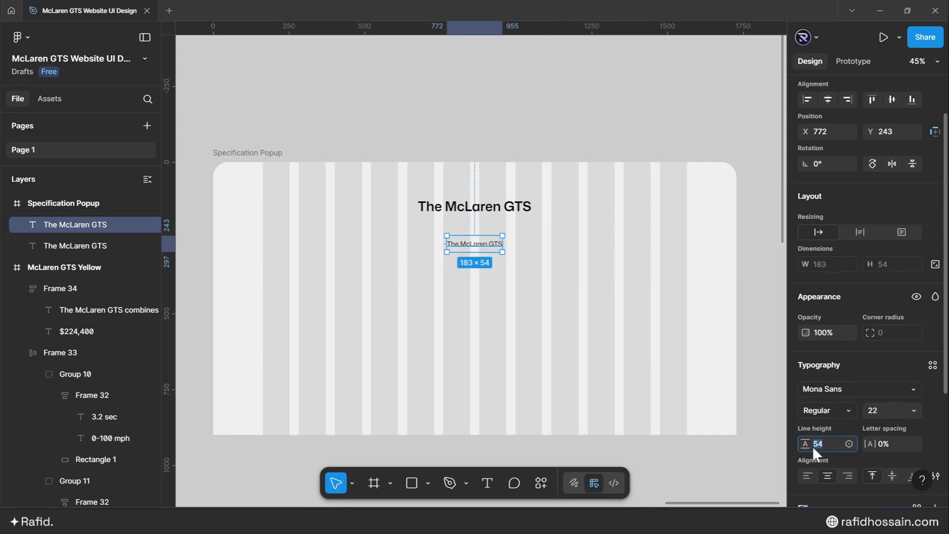
pyautogui.write('30')
pyautogui.press('Return')
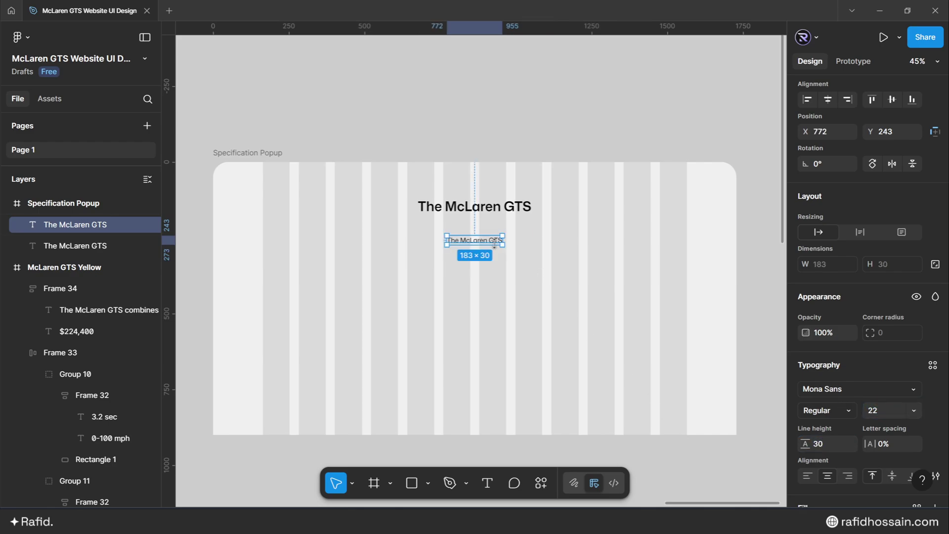
# Change the copied text to "Technical Specifications" and move it closer beneath the heading.
pyautogui.doubleClick(470, 241)
pyautogui.write('Technical Specifications')
pyautogui.press('Escape')
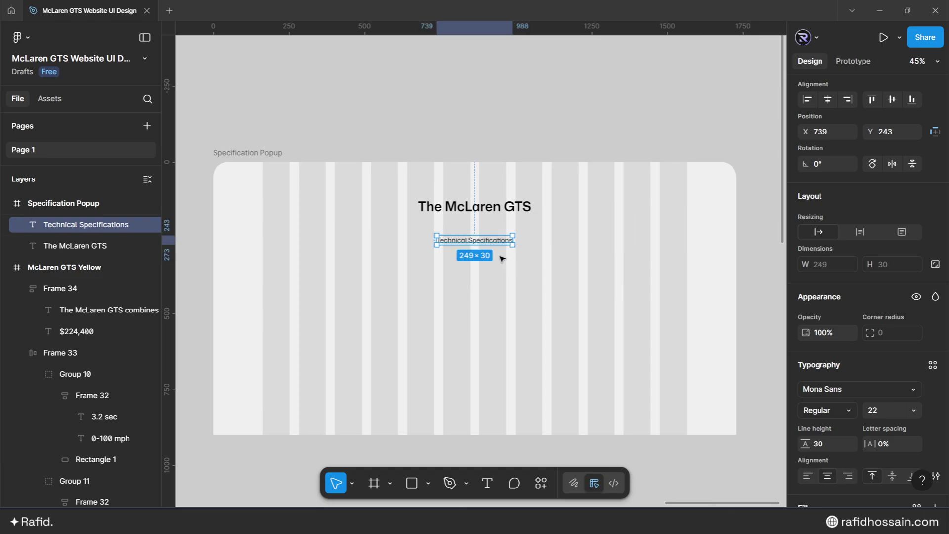
pyautogui.moveTo(471, 243); pyautogui.dragTo(477, 229)
# Combine the heading and the Technical Specifications text in a vertical auto layout with a gap of 12.
pyautogui.keyDown('shift'); pyautogui.click(474, 208); pyautogui.keyUp('shift')
pyautogui.hotkey('shift', 'a')
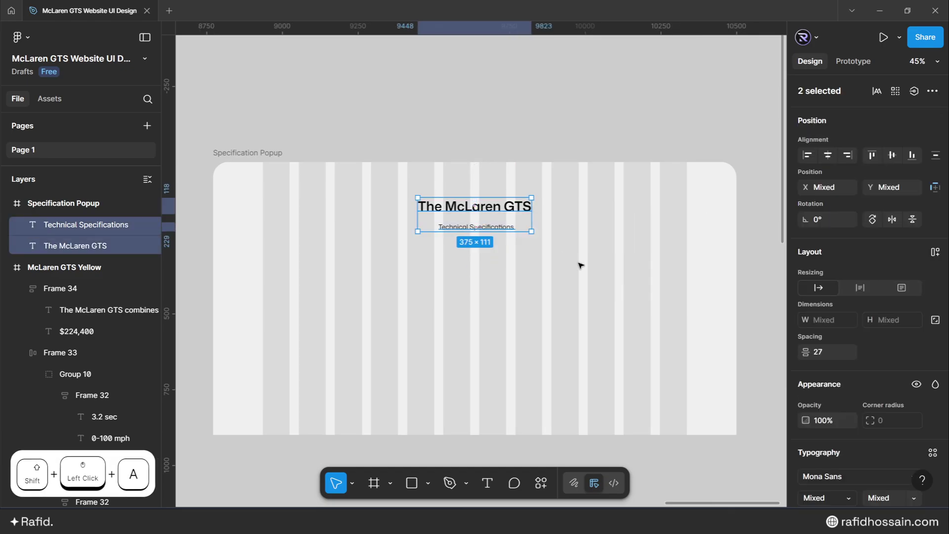
pyautogui.click(829, 363)
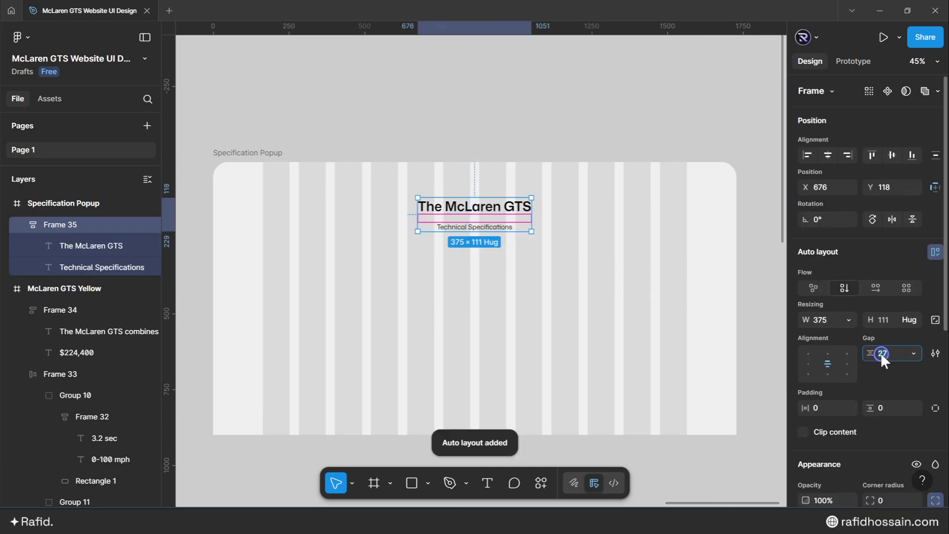
pyautogui.press('Down')
pyautogui.press('Down')
pyautogui.press('Down')
pyautogui.press('Down')
pyautogui.press('Down')
pyautogui.press('Down')
pyautogui.press('Down')
pyautogui.press('Down')
pyautogui.press('Down')
pyautogui.press('Down')
pyautogui.press('Down')
pyautogui.press('Down')
pyautogui.press('Down')
pyautogui.press('Down')
pyautogui.press('Down')
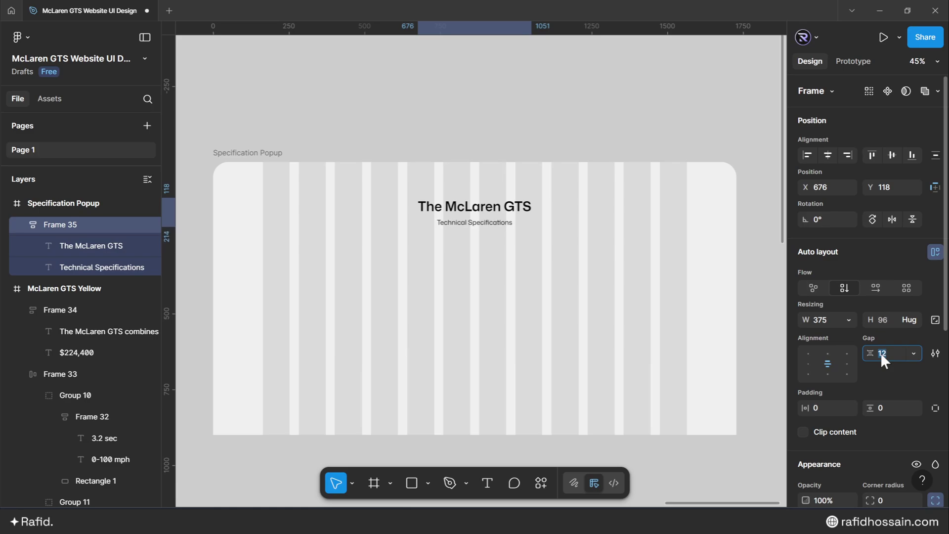
# Nudge the heading and Technical Specifications group to X 677, Y 120 within the Specification Popup.
pyautogui.press('Return')
pyautogui.press('alt')
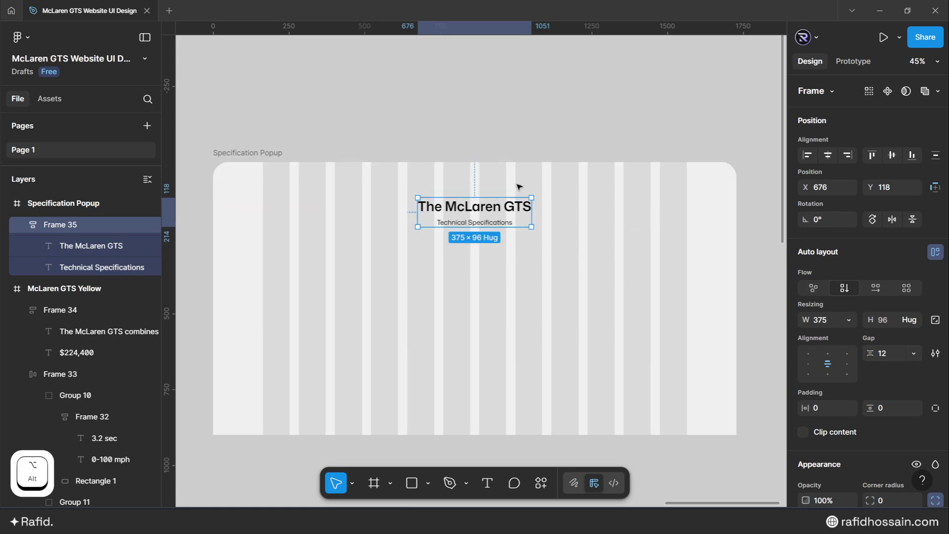
pyautogui.press('Down')
pyautogui.press('Down')
pyautogui.press('Right')
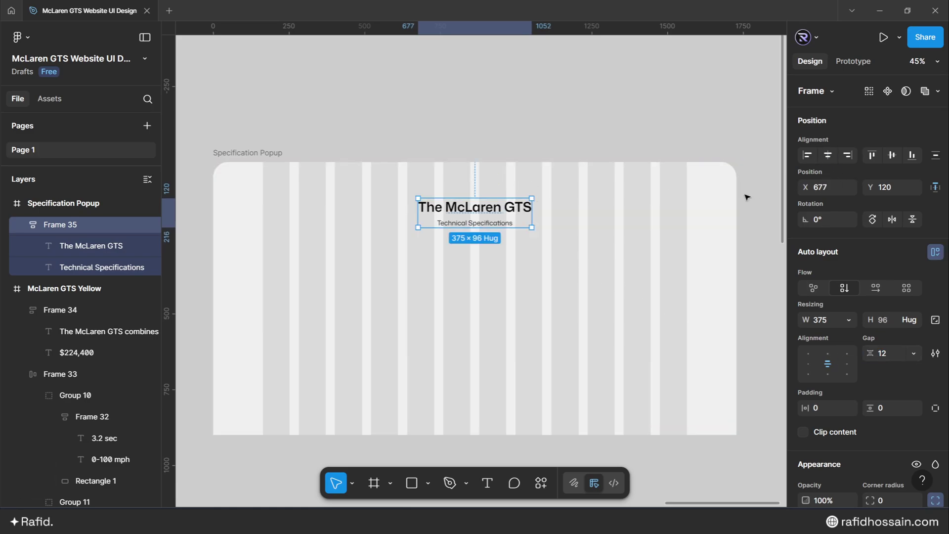
pyautogui.click(512, 243)
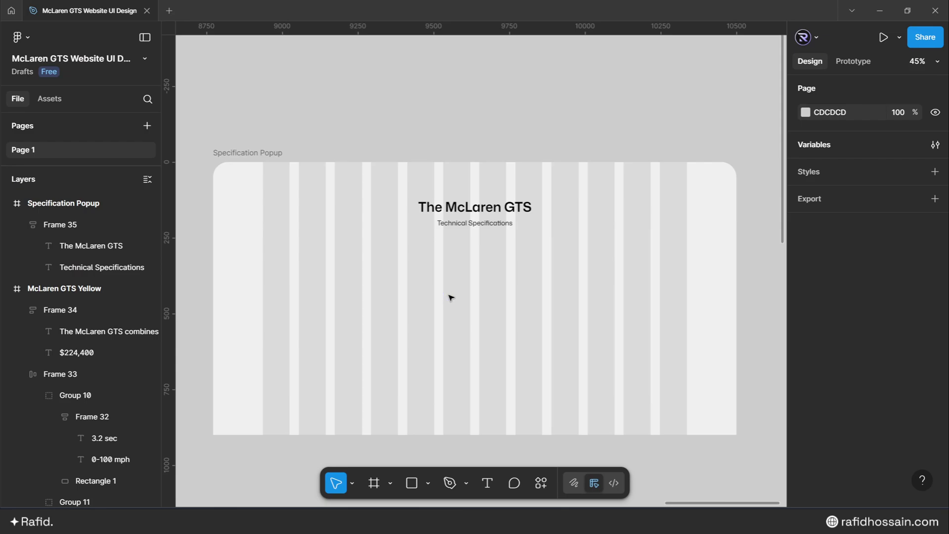
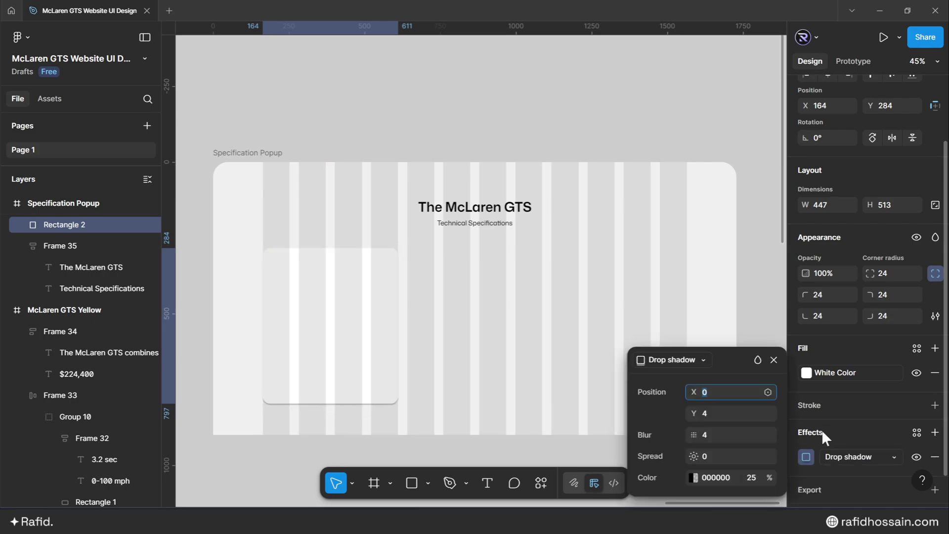
# Set the white card's drop shadow to a Y offset of 0 and a blur of 8.
pyautogui.click(712, 415)
pyautogui.write('0')
pyautogui.press('Return')
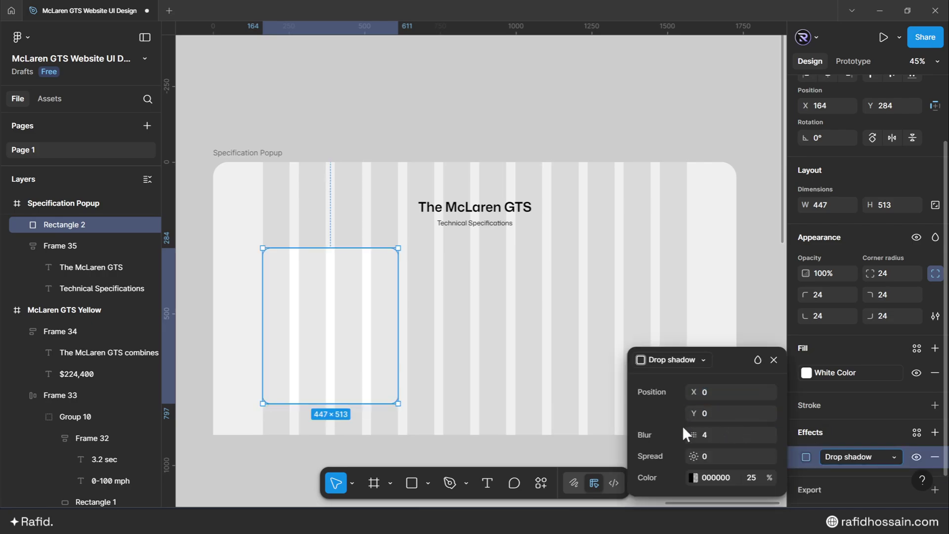
pyautogui.click(705, 434)
pyautogui.write('8')
pyautogui.press('Return')
# Change the card's shadow colour to grey 656565 at 20% opacity.
pyautogui.click(693, 477)
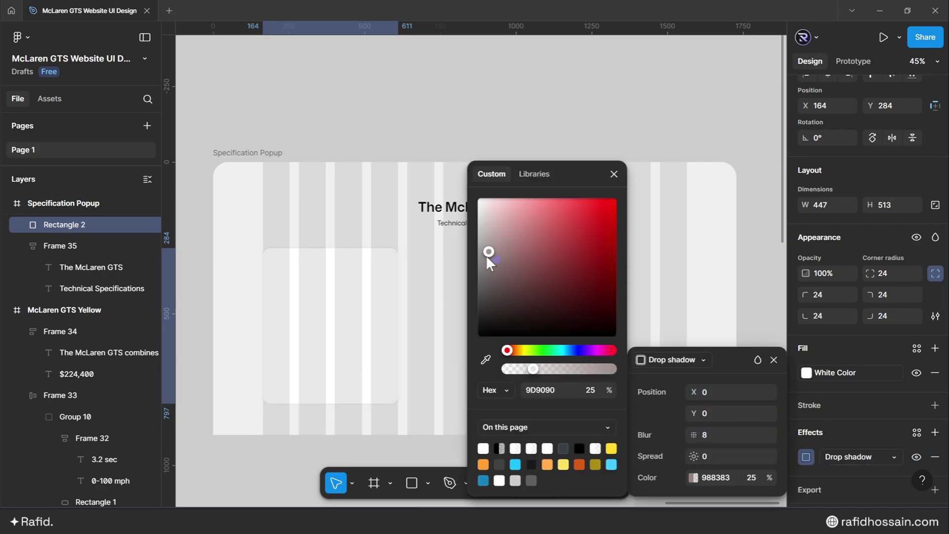
pyautogui.moveTo(485, 255); pyautogui.dragTo(452, 287)
pyautogui.click(746, 480)
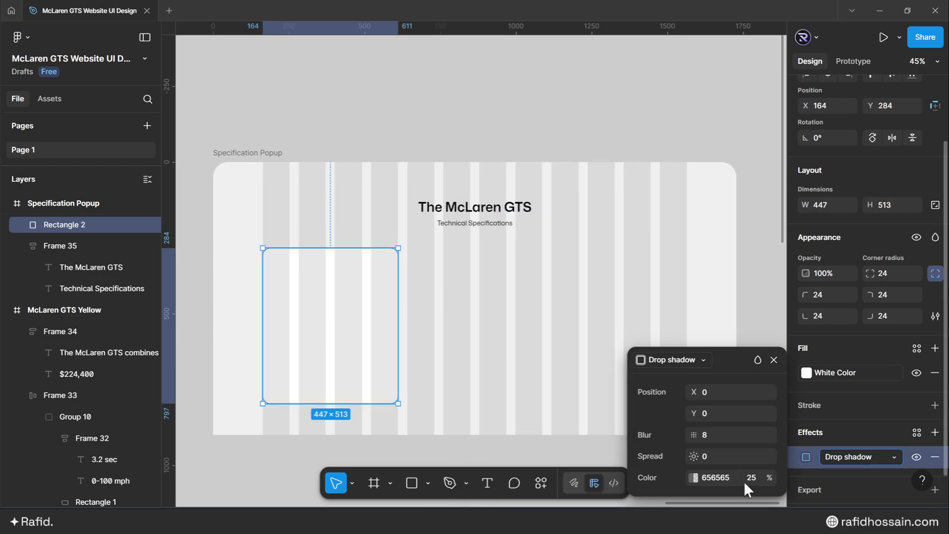
pyautogui.write('20')
pyautogui.press('Return')
pyautogui.press('Return')
pyautogui.click(773, 360)
pyautogui.press('Escape')
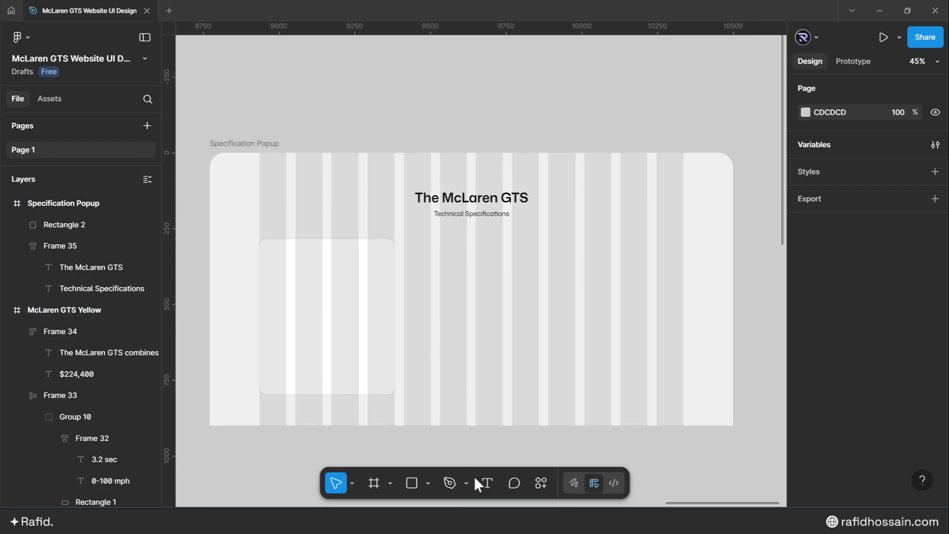
# Add a "Performance" text on the empty area beside the card and set its case to uppercase.
pyautogui.click(487, 483)
pyautogui.click(456, 312)
pyautogui.write('Perf')
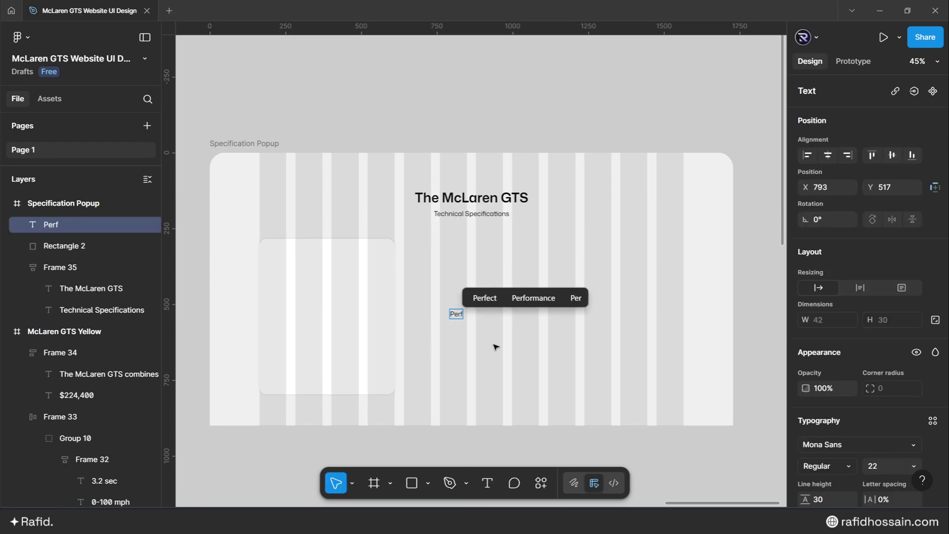
pyautogui.write('ormance')
pyautogui.press('Escape')
pyautogui.scroll(-1, 826, 446)
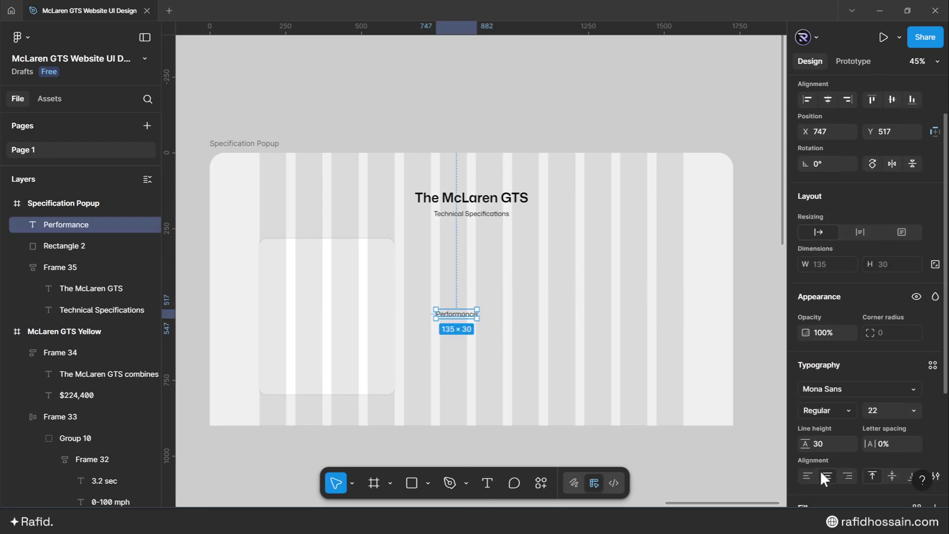
pyautogui.click(936, 475)
pyautogui.click(721, 335)
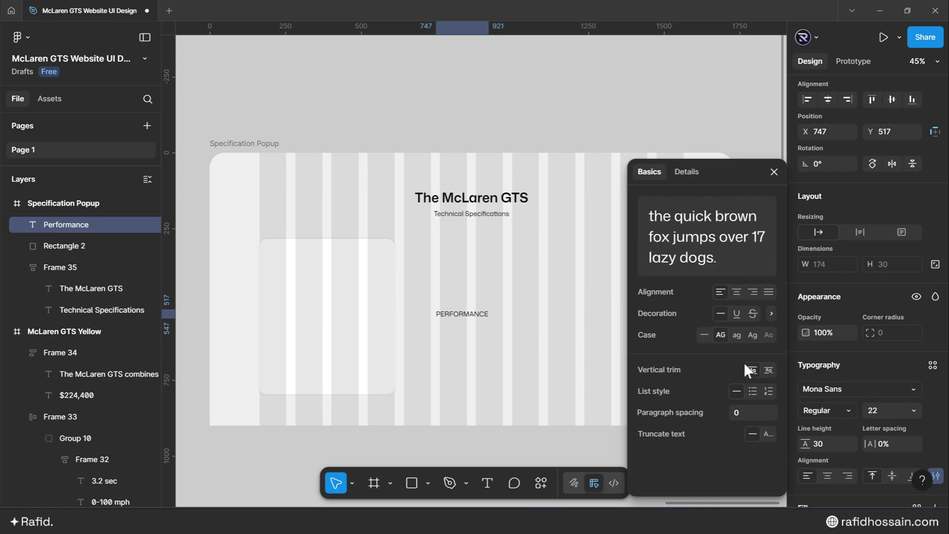
# Format the PERFORMANCE text as Medium, size 24, with a line height of 32.
pyautogui.click(857, 348)
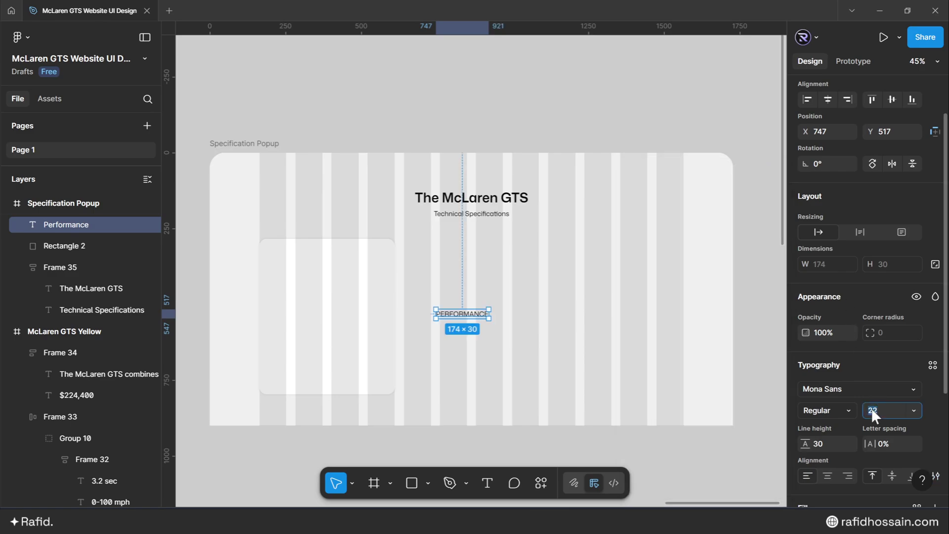
pyautogui.write('24')
pyautogui.press('Return')
pyautogui.click(813, 441)
pyautogui.write('32')
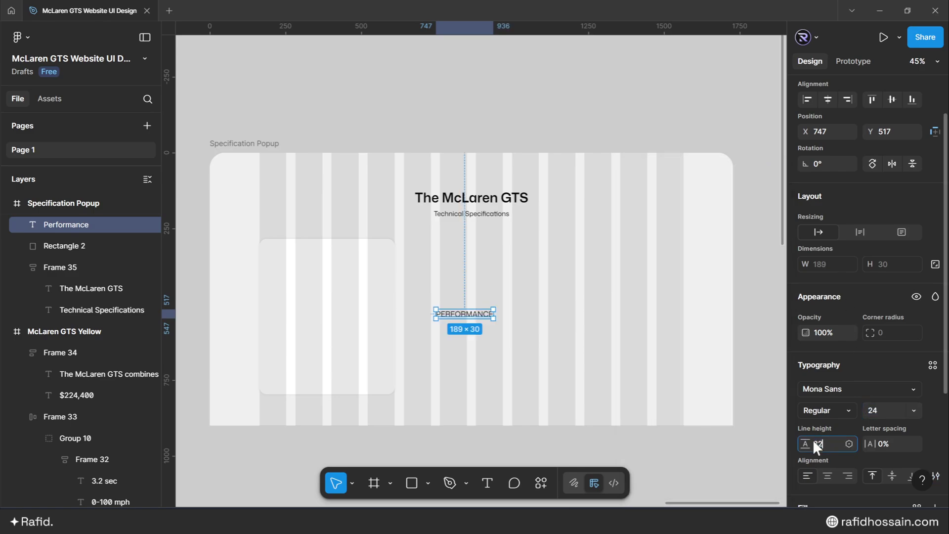
pyautogui.press('Return')
pyautogui.click(821, 410)
pyautogui.click(824, 256)
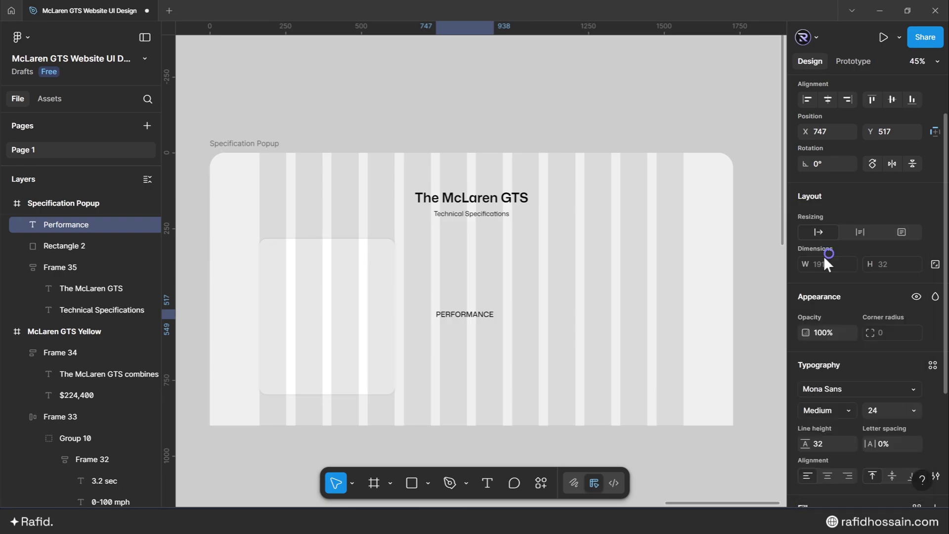
# Apply the Dark Color library style to the PERFORMANCE text's fill.
pyautogui.scroll(-2, 821, 411)
pyautogui.click(806, 475)
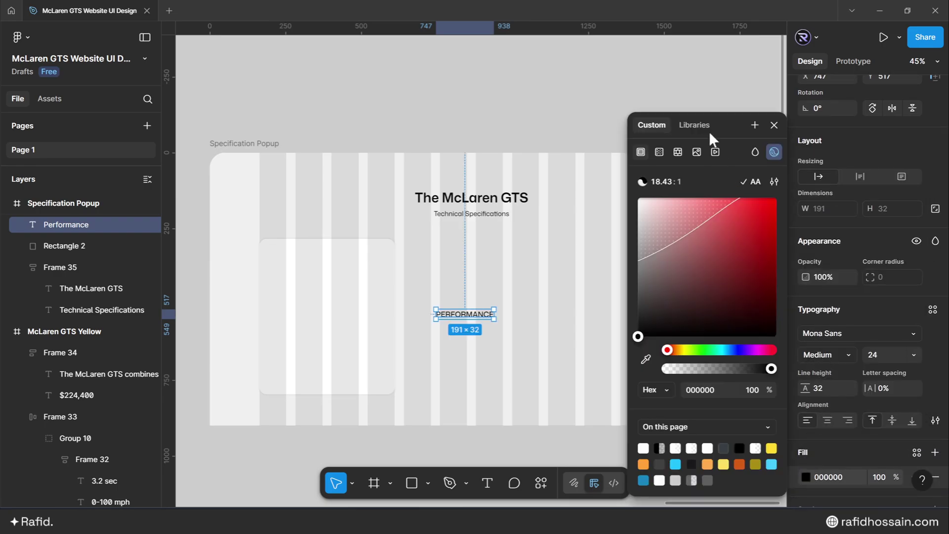
pyautogui.click(702, 126)
pyautogui.click(675, 356)
# Apply the Dark Color library style to "The McLaren GTS" heading and the "Technical Specifications" text.
pyautogui.click(472, 197)
pyautogui.click(806, 476)
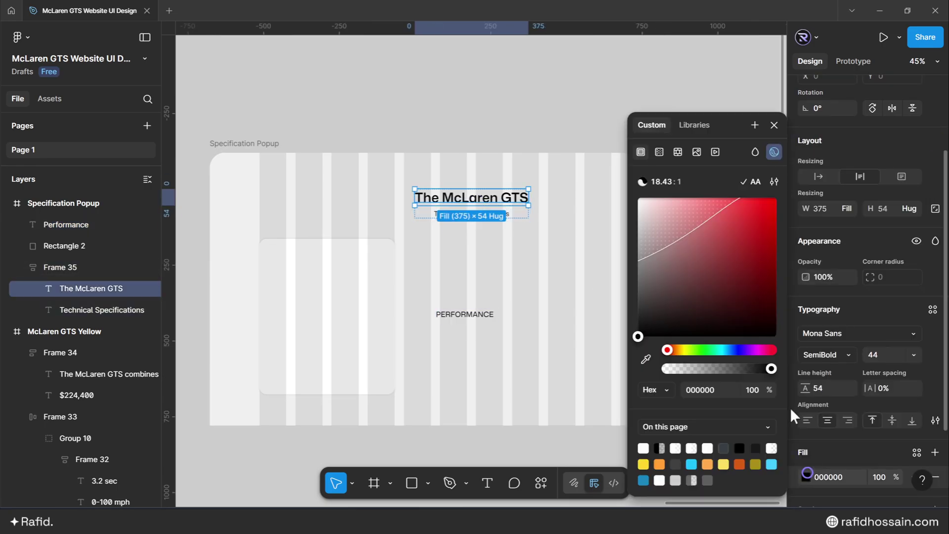
pyautogui.click(694, 125)
pyautogui.click(674, 356)
pyautogui.press('Tab')
pyautogui.click(806, 476)
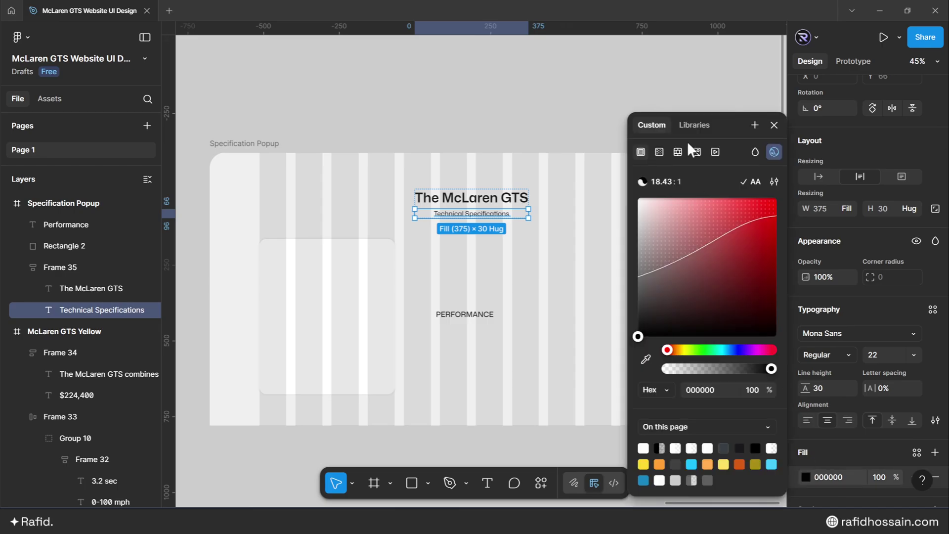
pyautogui.click(694, 125)
pyautogui.click(674, 356)
pyautogui.click(592, 307)
# Move the PERFORMANCE text into the card's upper-left corner at X 204, Y 324.
pyautogui.moveTo(465, 314); pyautogui.dragTo(300, 259)
pyautogui.press('alt')
pyautogui.press('alt')
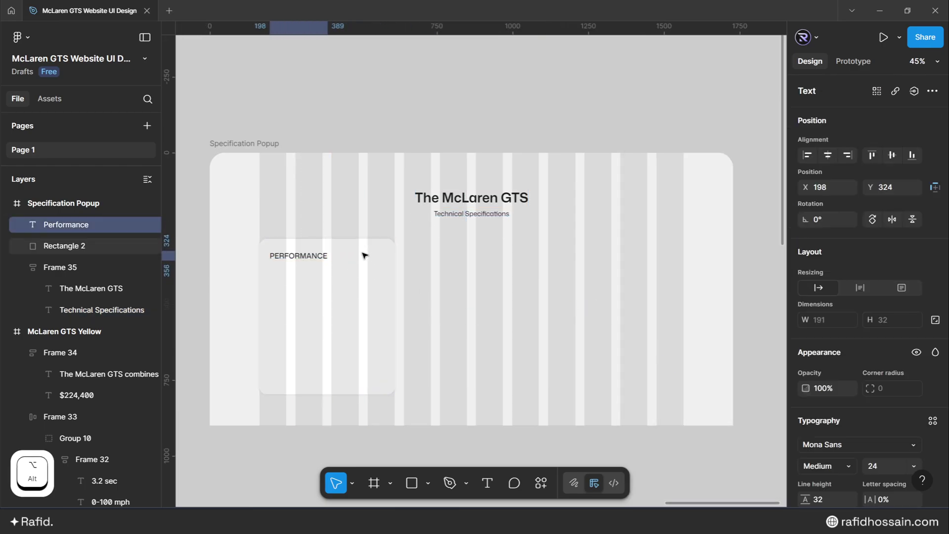
pyautogui.press('Right')
pyautogui.press('Right')
pyautogui.press('Right')
pyautogui.press('Right')
pyautogui.press('Right')
pyautogui.press('Right')
pyautogui.click(506, 288)
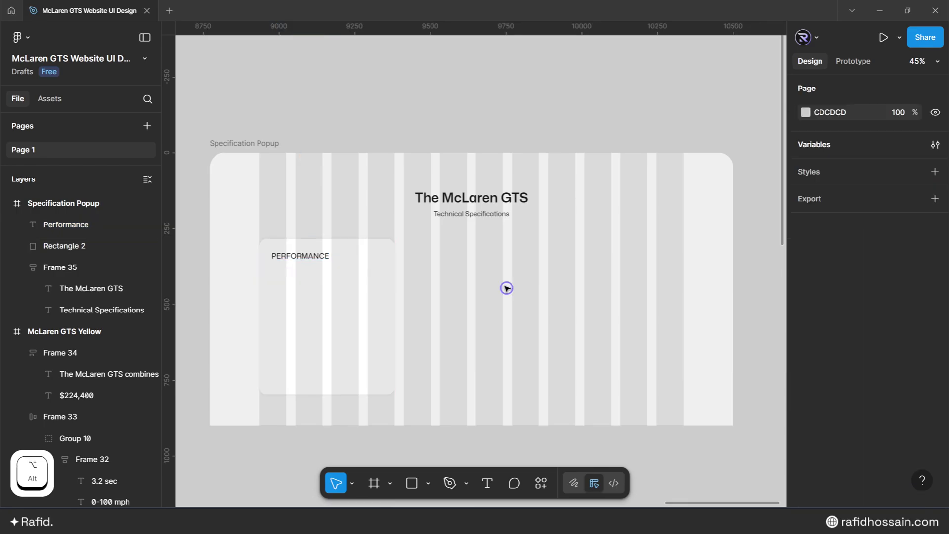
# Duplicate the PERFORMANCE text just below itself and remove the uppercase setting from the copy.
pyautogui.scroll(2, 334, 286)
pyautogui.click(336, 249)
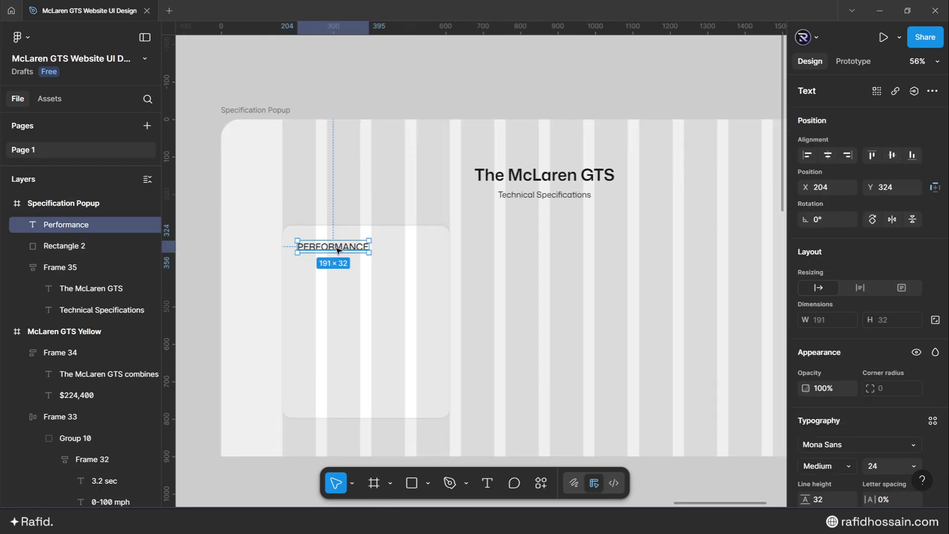
pyautogui.keyDown('alt'); pyautogui.moveTo(338, 249); pyautogui.dragTo(335, 272); pyautogui.keyUp('alt')
pyautogui.scroll(-4, 927, 455)
pyautogui.click(936, 420)
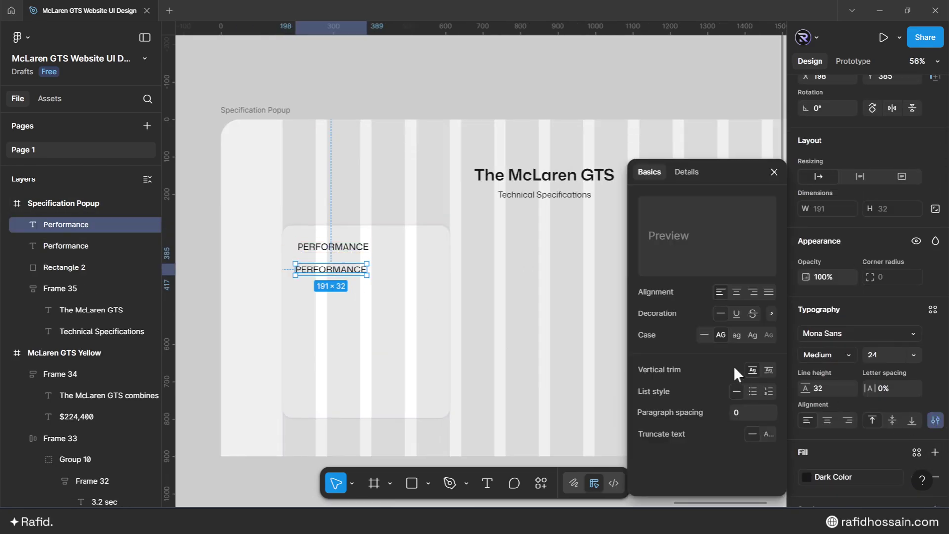
pyautogui.click(705, 334)
pyautogui.click(773, 172)
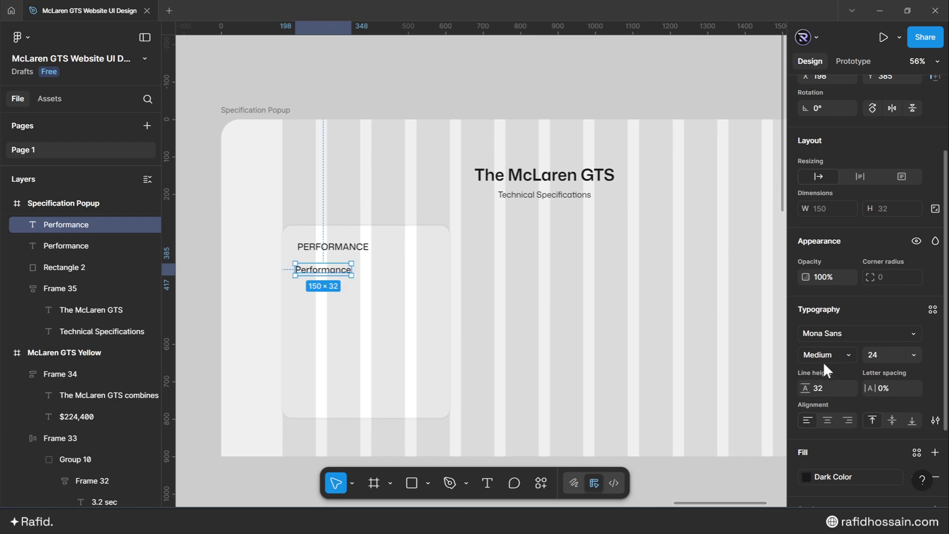
# Format the copied Performance text as Regular, size 18, with a line height of 28.
pyautogui.click(823, 359)
pyautogui.click(826, 242)
pyautogui.click(879, 359)
pyautogui.write('1')
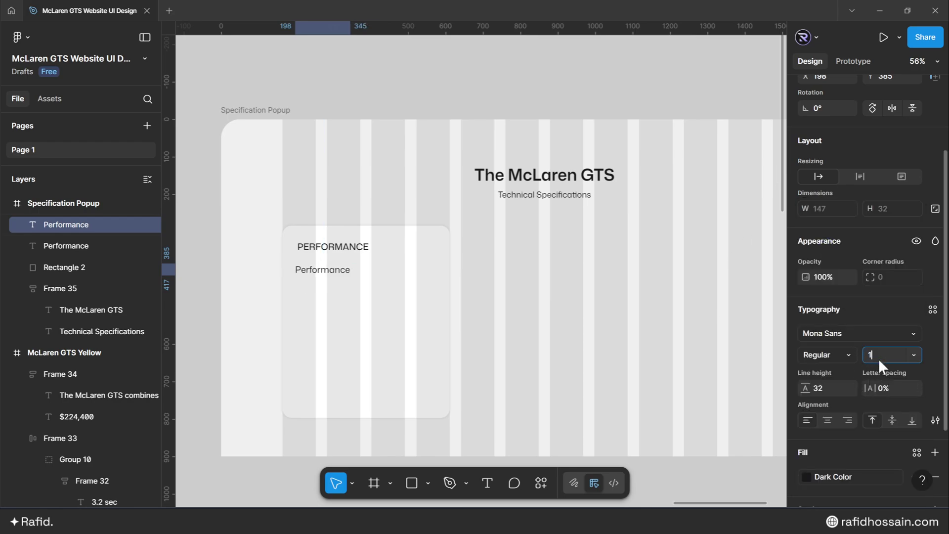
pyautogui.write('8')
pyautogui.click(826, 388)
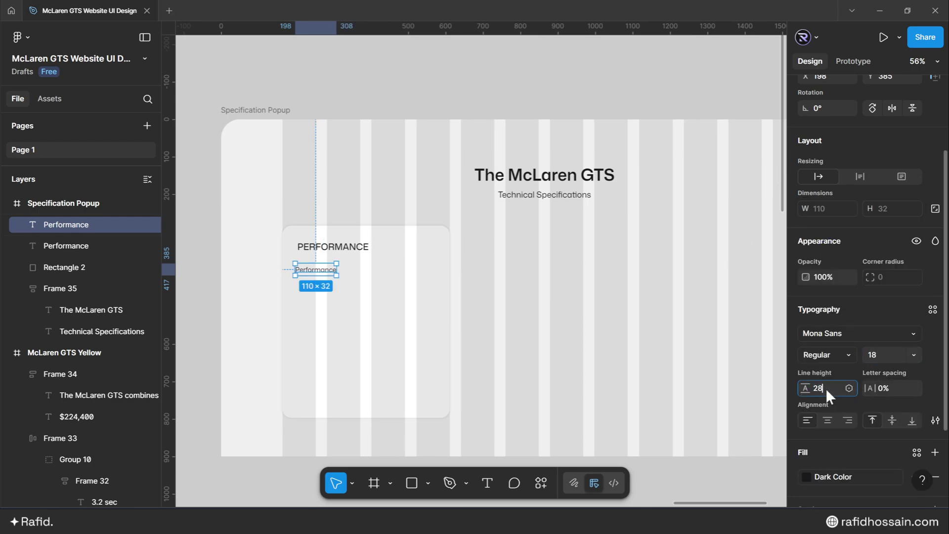
pyautogui.write('28')
pyautogui.press('Return')
# Change the copied text to "0-100 km/h (0-62 MPH)" and place a matching "3.2 s" text near the card's right edge.
pyautogui.doubleClick(321, 269)
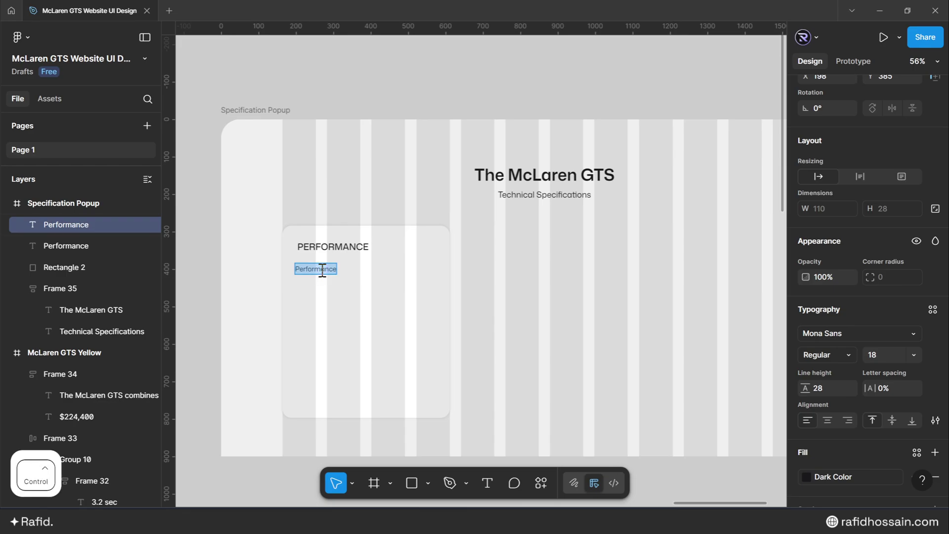
pyautogui.write('0-100 km/h (0-62 MPH)')
pyautogui.press('Escape')
pyautogui.moveTo(343, 270); pyautogui.dragTo(429, 270)
pyautogui.write('S')
pyautogui.press('BackSpace')
pyautogui.write('s')
pyautogui.click(500, 309)
# Combine the 0-100 km/h label and its 3.2 s value in a horizontal auto layout 367 wide.
pyautogui.keyDown('shift'); pyautogui.click(340, 269); pyautogui.keyUp('shift')
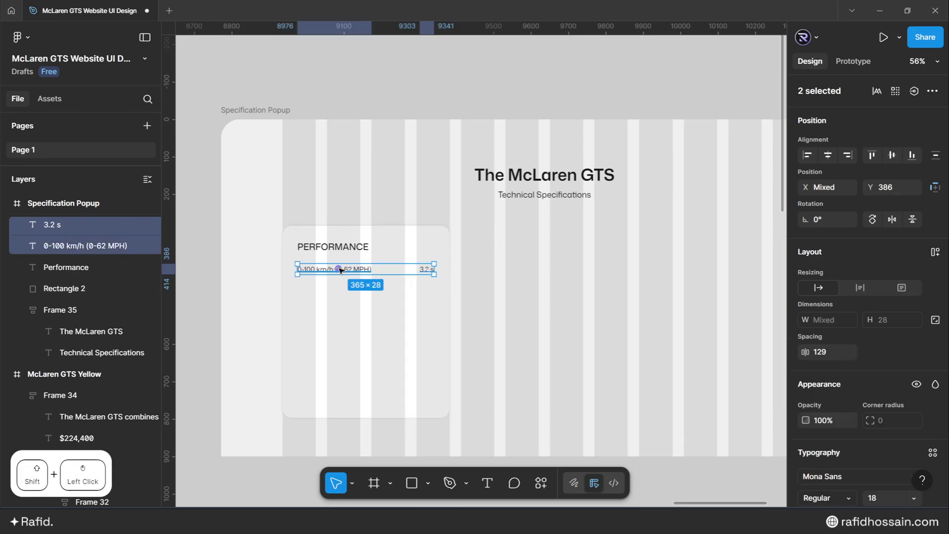
pyautogui.hotkey('shift', 'a')
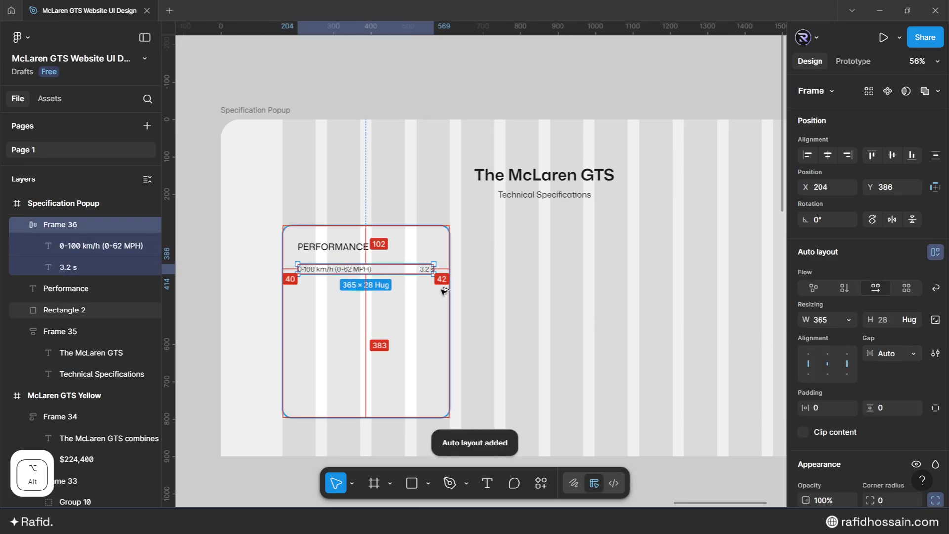
pyautogui.click(834, 321)
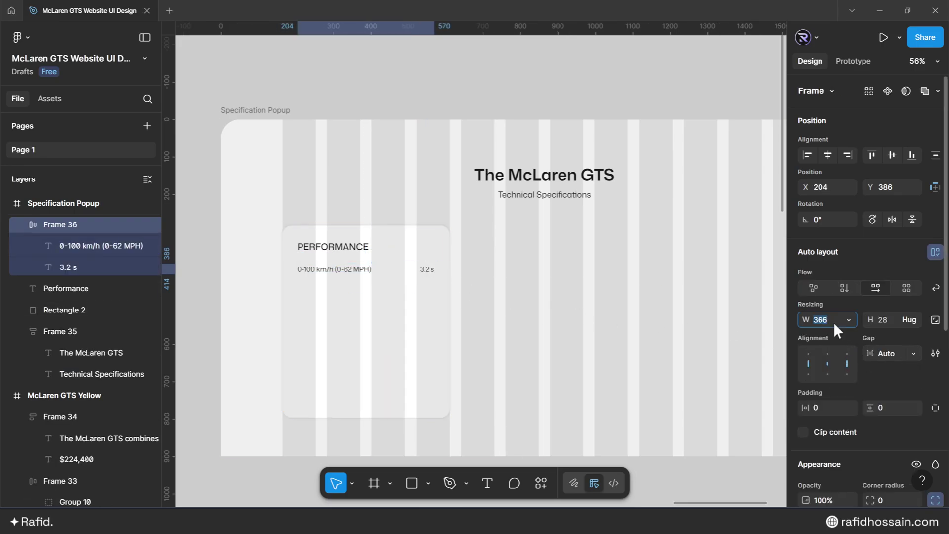
pyautogui.press('Up')
pyautogui.press('Return')
pyautogui.press('alt')
pyautogui.click(496, 303)
# Draw a horizontal divider line 367 wide beneath the 0-100 km/h row, with 40 margins to the card's sides.
pyautogui.scroll(3, 372, 324)
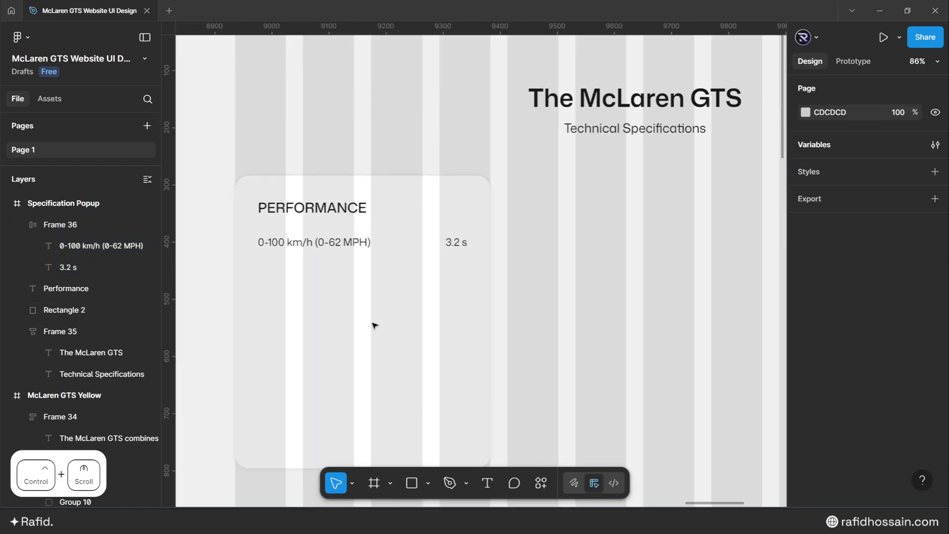
pyautogui.keyDown('ctrl'); pyautogui.scroll(1, 256, 276); pyautogui.keyUp('ctrl')
pyautogui.press('l')
pyautogui.moveTo(258, 257); pyautogui.dragTo(518, 258)
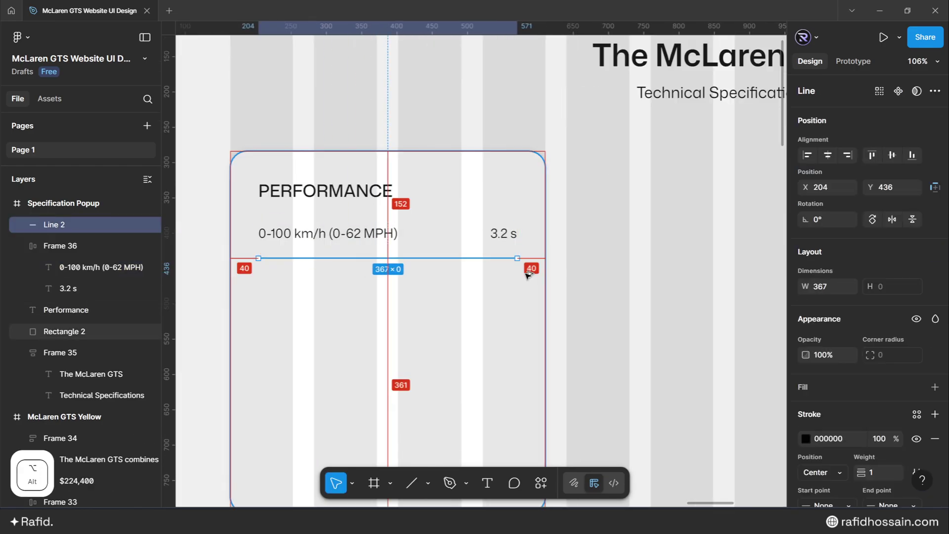
# Set the divider line's stroke colour to light grey D0D0D0 and check its spacing to the row above.
pyautogui.click(806, 438)
pyautogui.moveTo(638, 296); pyautogui.dragTo(611, 233)
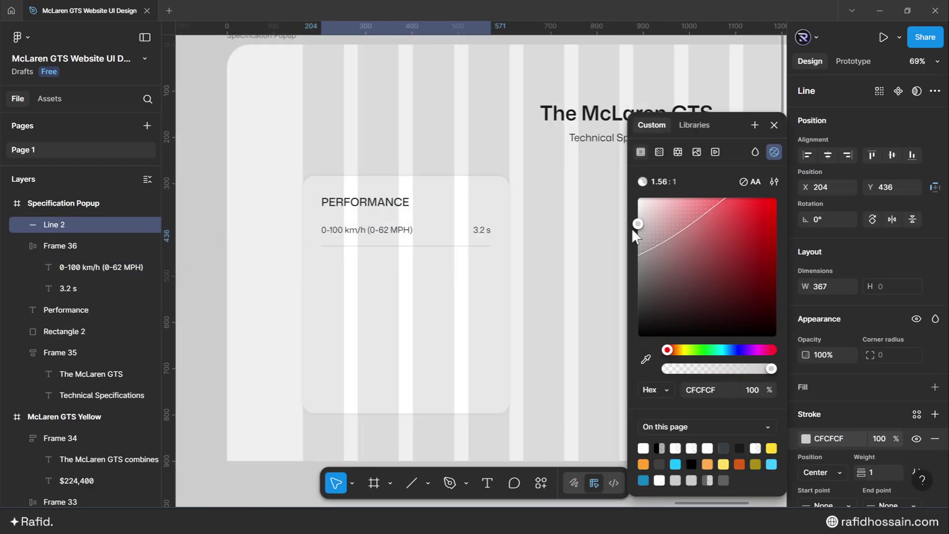
pyautogui.moveTo(633, 228); pyautogui.dragTo(630, 228)
pyautogui.click(562, 257)
pyautogui.keyDown('ctrl'); pyautogui.scroll(2, 408, 306); pyautogui.keyUp('ctrl')
pyautogui.click(405, 216)
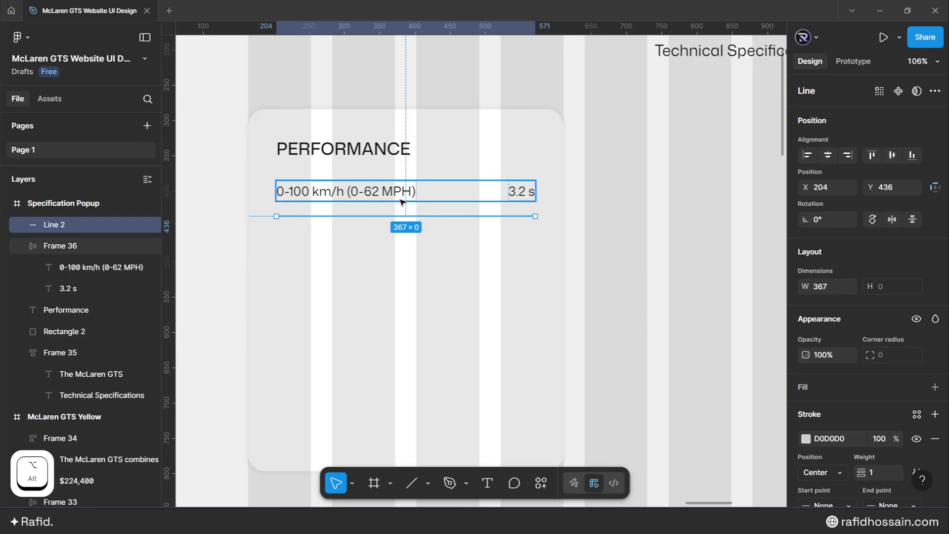
pyautogui.moveTo(403, 201); pyautogui.dragTo(448, 216)
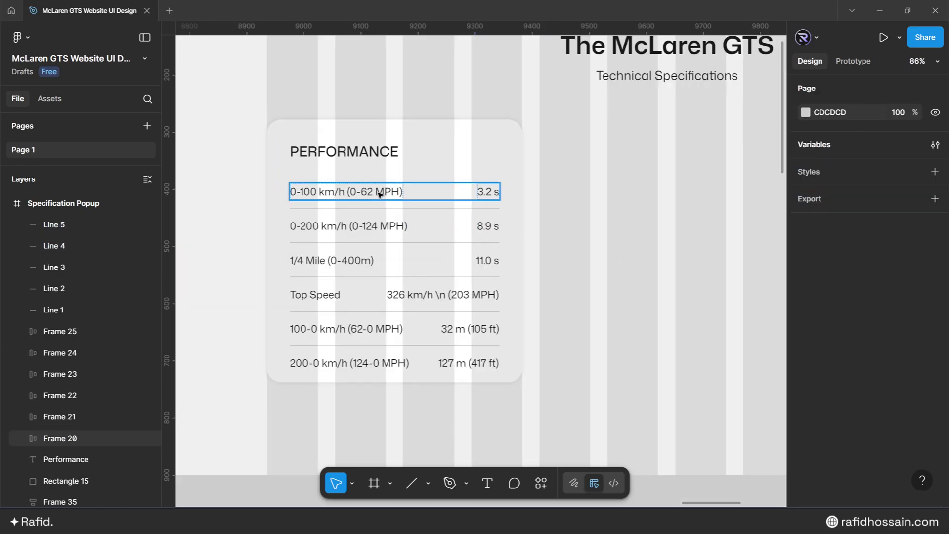
# Combine all specification rows and dividers beneath PERFORMANCE in a vertical auto layout with a gap of 16.
pyautogui.moveTo(380, 194); pyautogui.dragTo(390, 373)
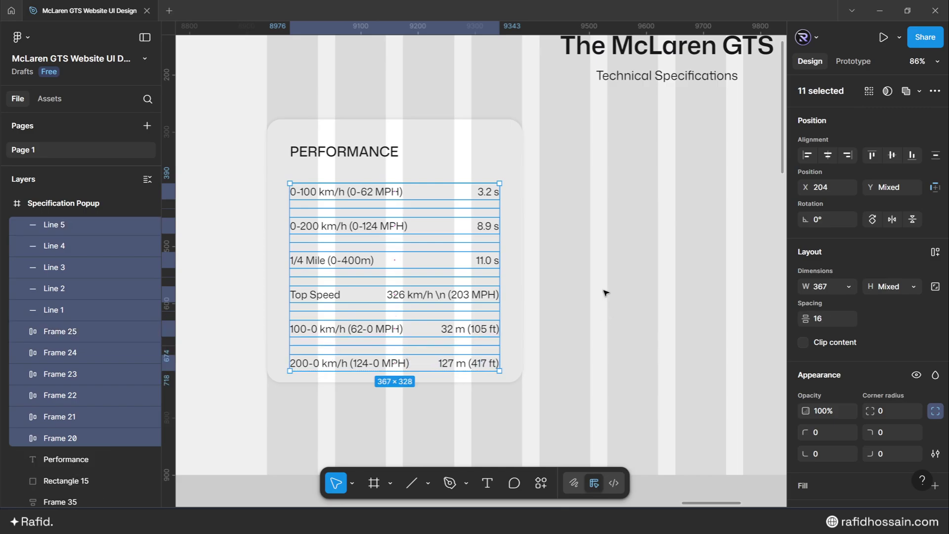
pyautogui.hotkey('shift', 'a')
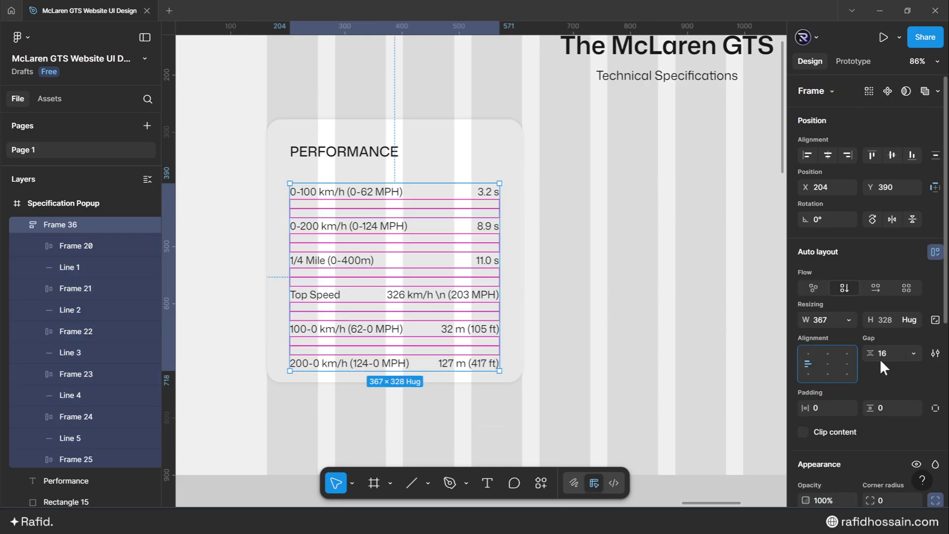
# Combine the PERFORMANCE heading and the specification rows in a vertical auto layout with a gap of 30.
pyautogui.click(604, 306)
pyautogui.click(341, 230)
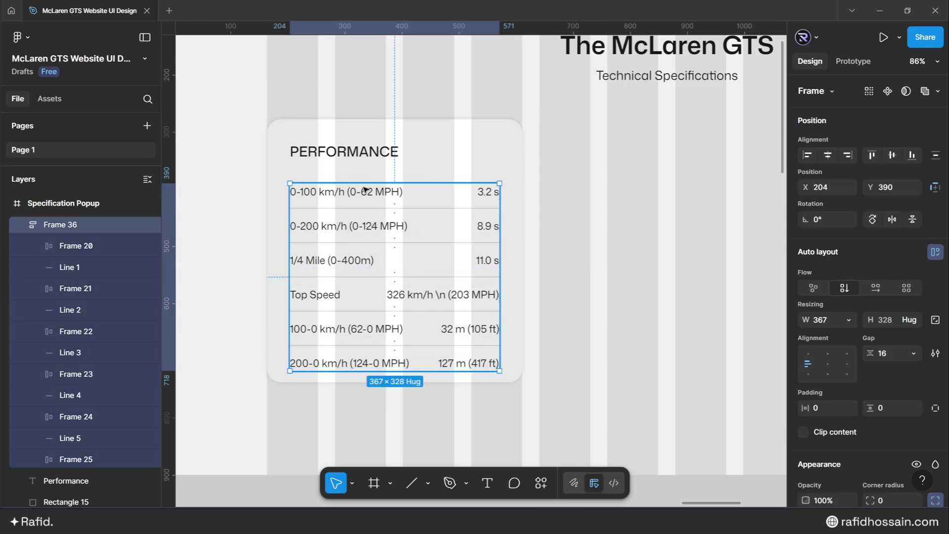
pyautogui.keyDown('shift'); pyautogui.click(339, 153); pyautogui.keyUp('shift')
pyautogui.hotkey('shift', 'a')
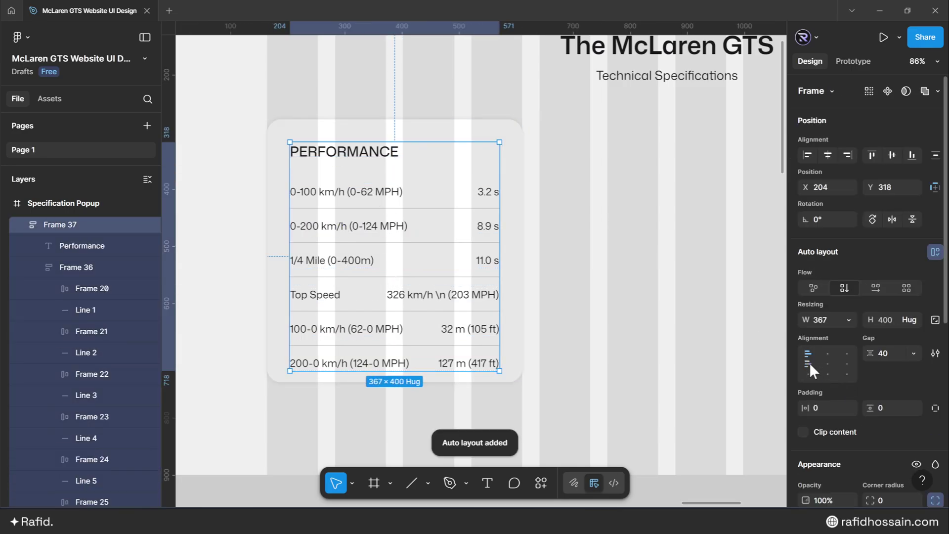
pyautogui.hotkey('shift', 'Down')
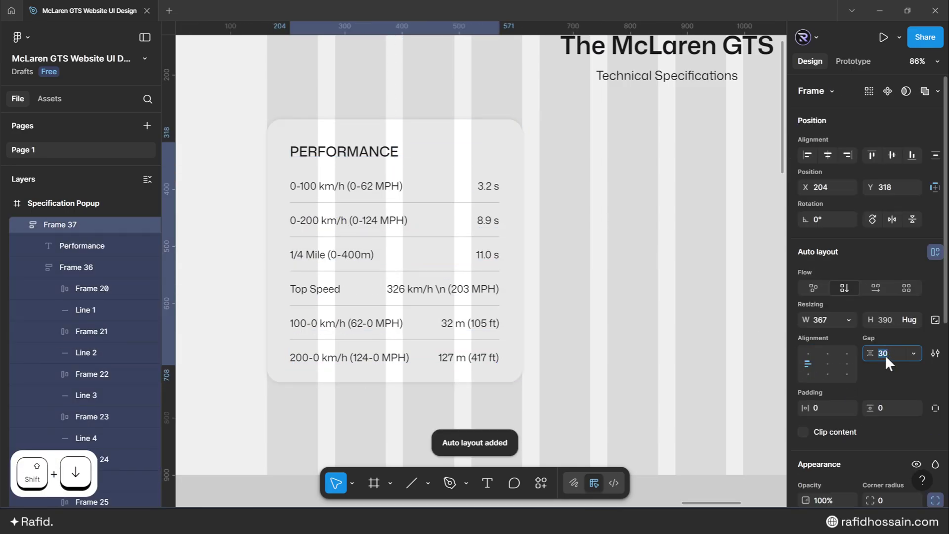
# Extend the PERFORMANCE card's background to a height of 470 and check the margins around its content.
pyautogui.press('alt')
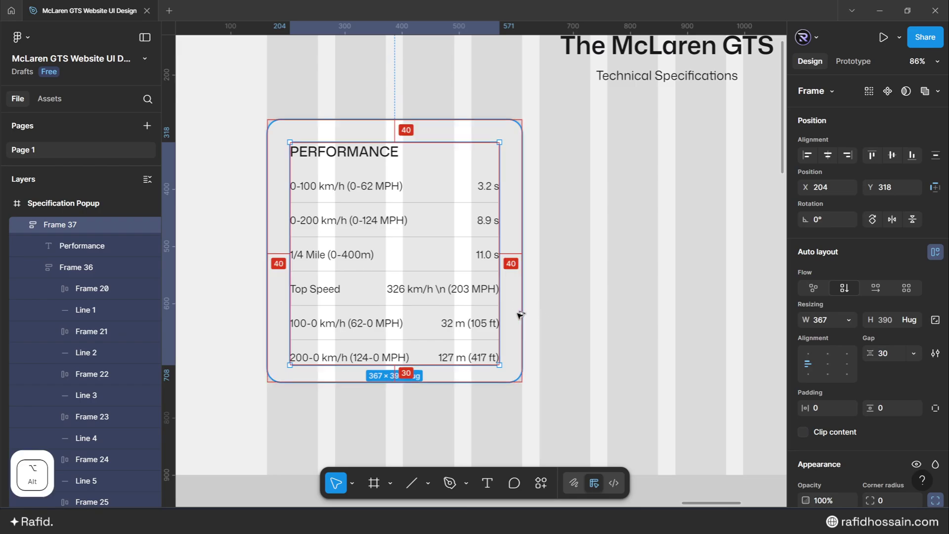
pyautogui.click(516, 316)
pyautogui.hotkey('shift', 'Up')
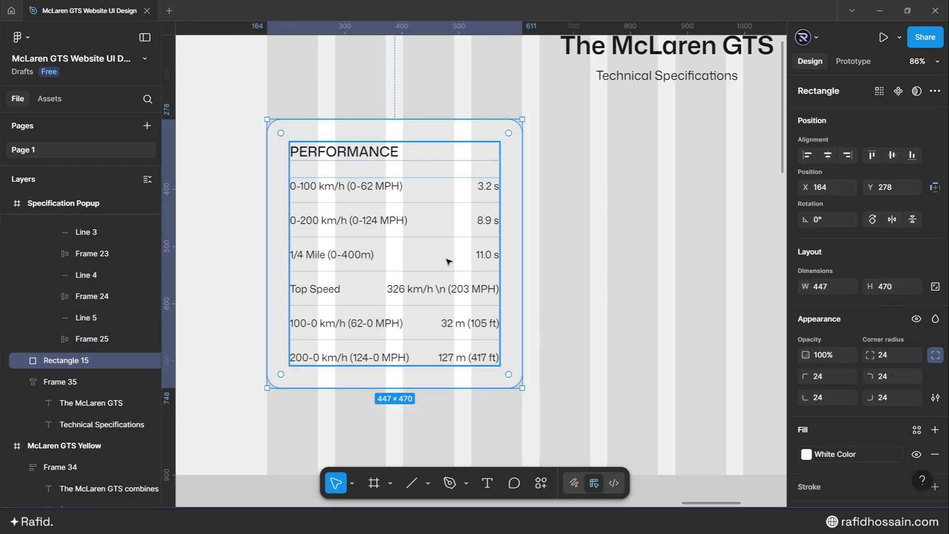
pyautogui.click(448, 261)
pyautogui.press('alt')
# Group the PERFORMANCE content with its background and place two copies of the card alongside it in the same row.
pyautogui.keyDown('shift'); pyautogui.click(512, 282); pyautogui.keyUp('shift')
pyautogui.hotkey('ctrl', 'g')
pyautogui.hotkey('shift', '1')
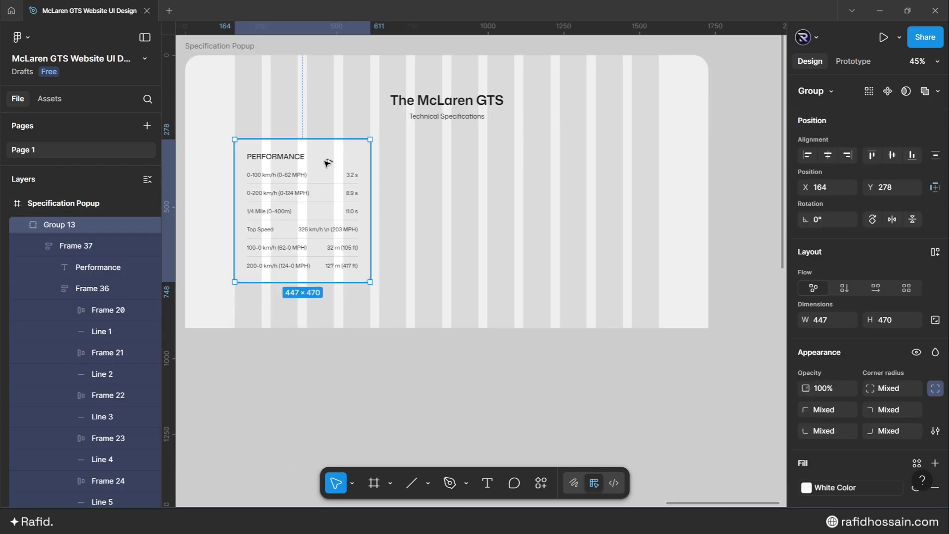
pyautogui.moveTo(324, 158); pyautogui.dragTo(604, 160)
pyautogui.click(585, 294)
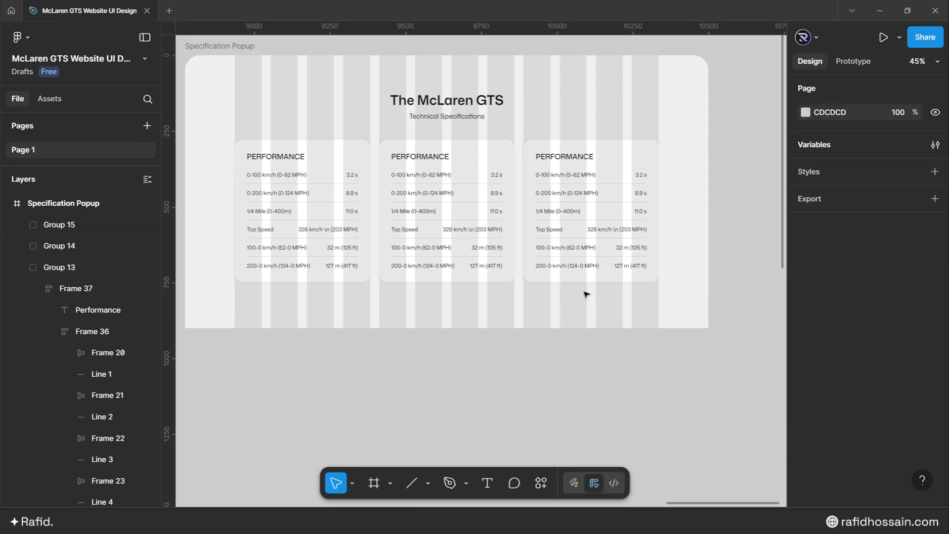
# Combine the PERFORMANCE, POWERTRAIN and WEIGHTS & DIMENSIONS cards in a horizontal auto layout with a gap of 30.
pyautogui.scroll(-2, 585, 294)
pyautogui.scroll(2, 522, 267)
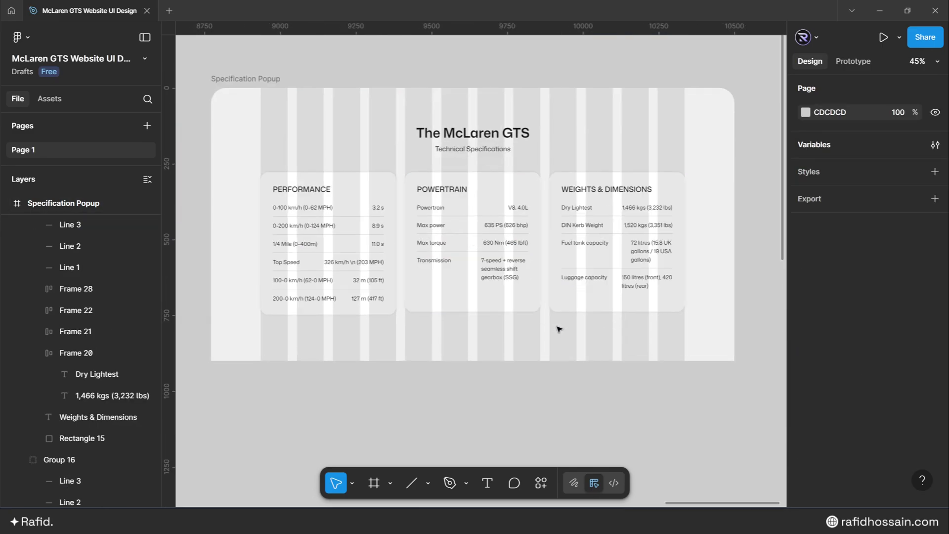
pyautogui.moveTo(559, 329); pyautogui.dragTo(367, 239)
pyautogui.hotkey('shift', 'a')
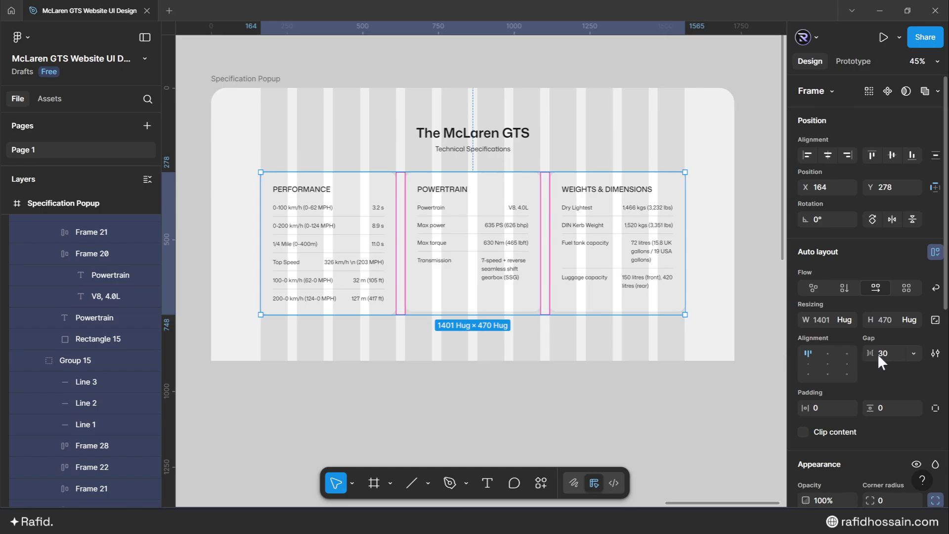
# Extend the backgrounds of the POWERTRAIN and WEIGHTS & DIMENSIONS cards to a height of 470.
pyautogui.scroll(5, 448, 283)
pyautogui.keyDown('ctrl'); pyautogui.click(435, 331); pyautogui.keyUp('ctrl')
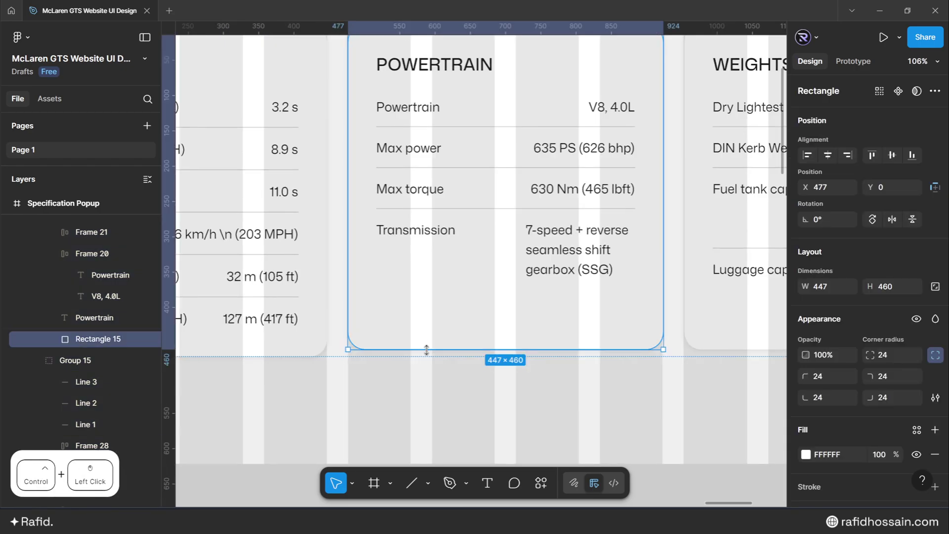
pyautogui.moveTo(426, 350); pyautogui.dragTo(426, 356)
pyautogui.scroll(-5, 435, 351)
pyautogui.scroll(6, 587, 346)
pyautogui.keyDown('ctrl'); pyautogui.click(583, 322); pyautogui.keyUp('ctrl')
pyautogui.moveTo(576, 338); pyautogui.dragTo(576, 346)
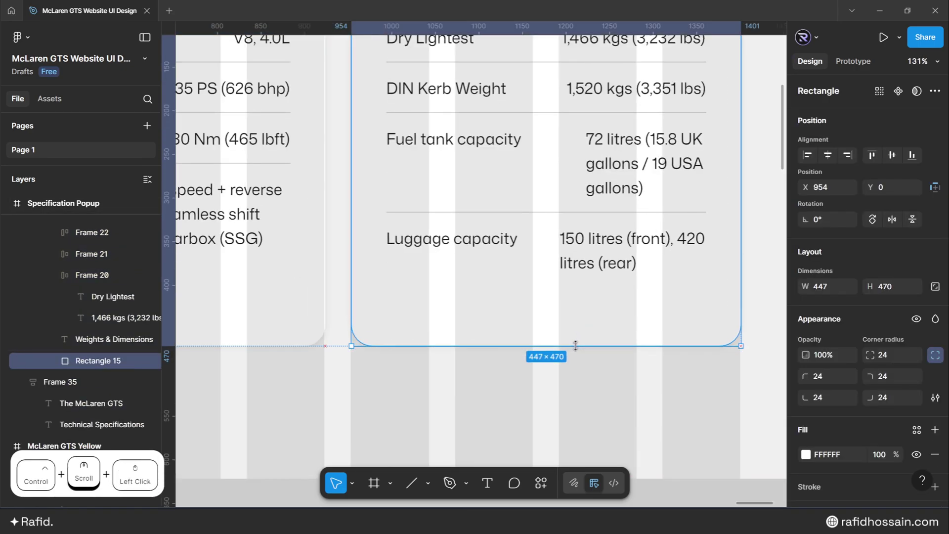
pyautogui.scroll(-7, 615, 351)
# Combine the popup's title block and the card row in a centre-aligned vertical auto layout with a gap of 60.
pyautogui.click(477, 362)
pyautogui.click(477, 283)
pyautogui.keyDown('shift'); pyautogui.click(481, 196); pyautogui.keyUp('shift')
pyautogui.hotkey('shift', 'a')
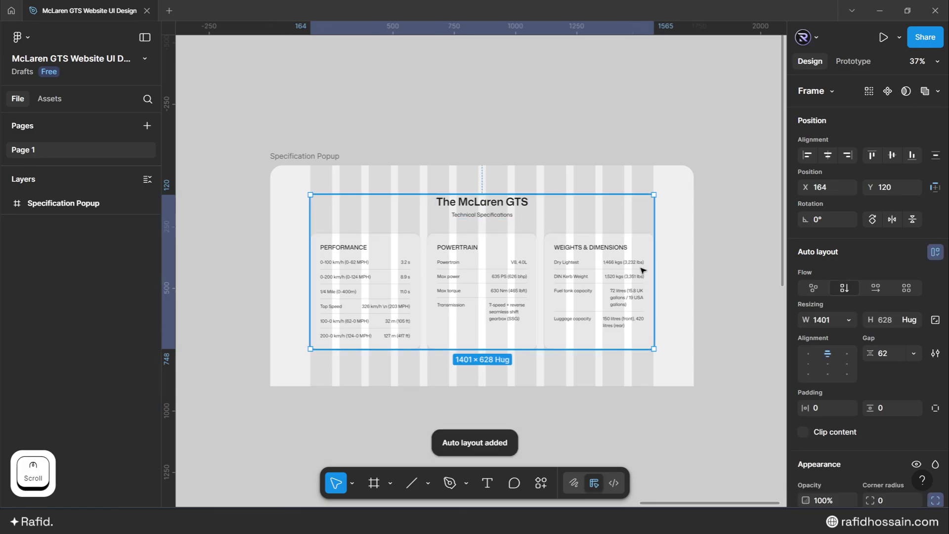
pyautogui.click(825, 363)
pyautogui.click(878, 354)
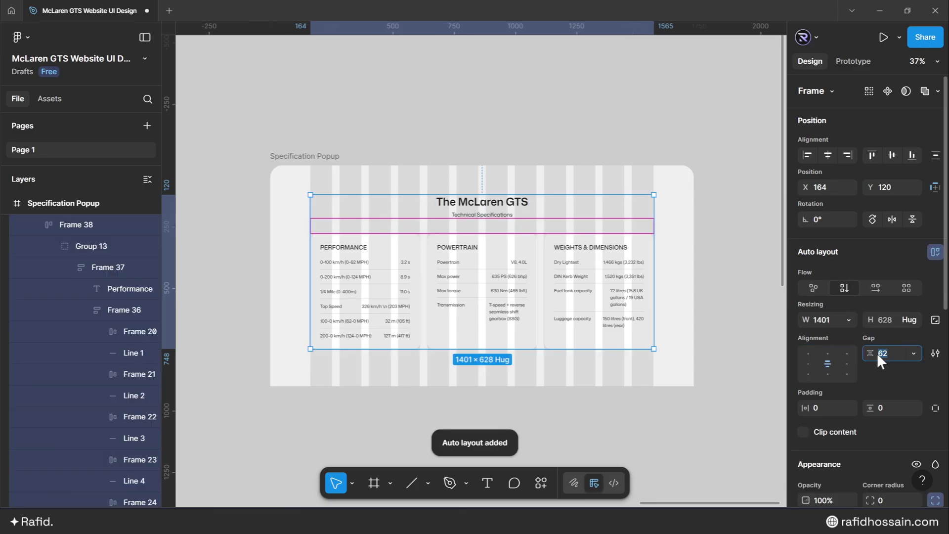
pyautogui.write('60')
pyautogui.press('Return')
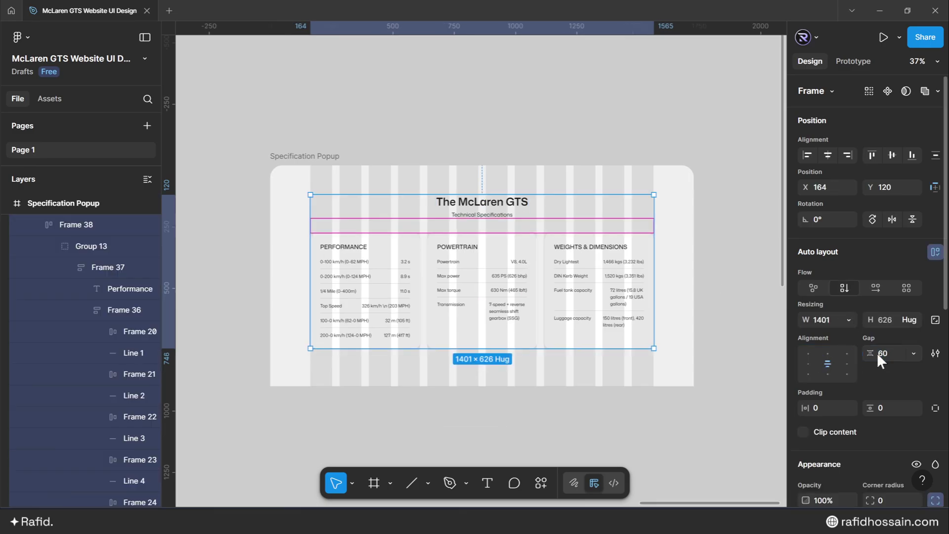
pyautogui.click(728, 176)
# Draw a circle near the popup's upper-right corner and set its size to 50 × 50 with locked proportions.
pyautogui.scroll(5, 675, 144)
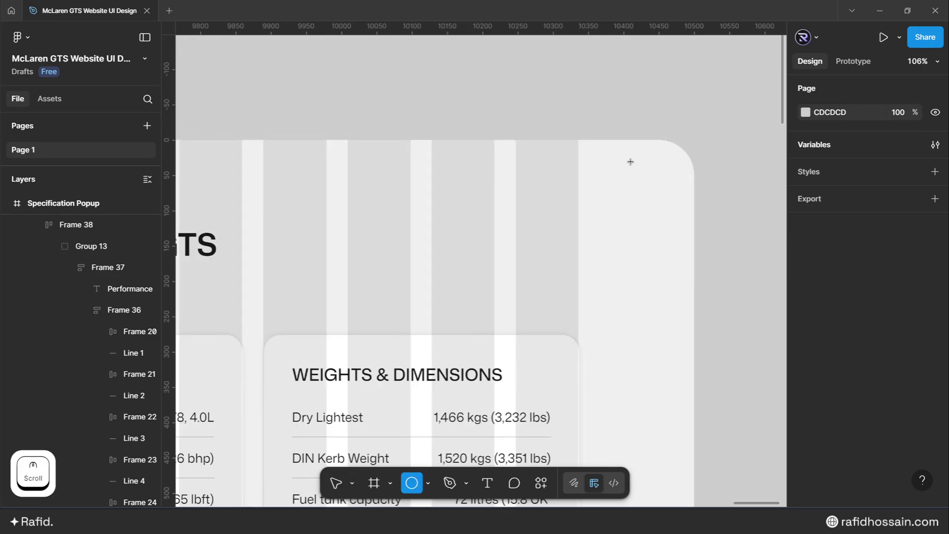
pyautogui.moveTo(613, 168); pyautogui.dragTo(636, 192)
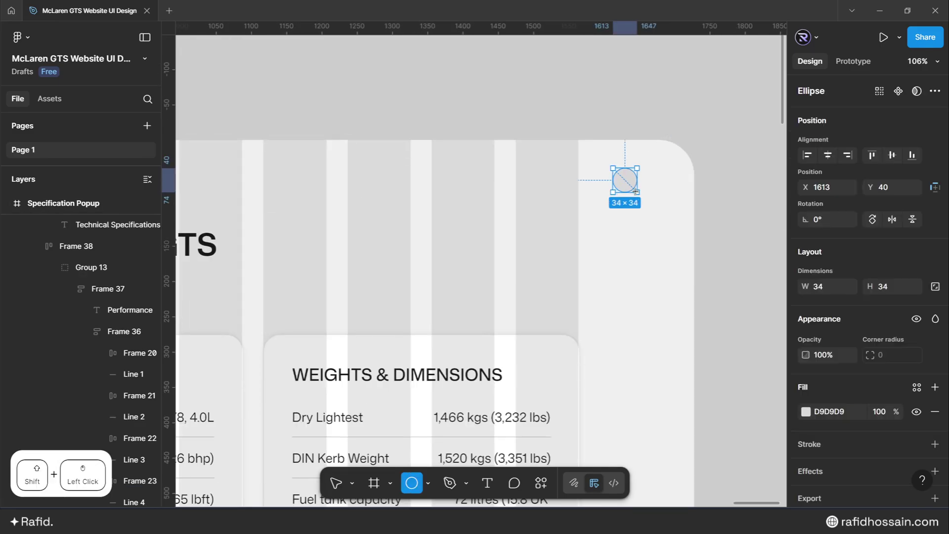
pyautogui.click(935, 286)
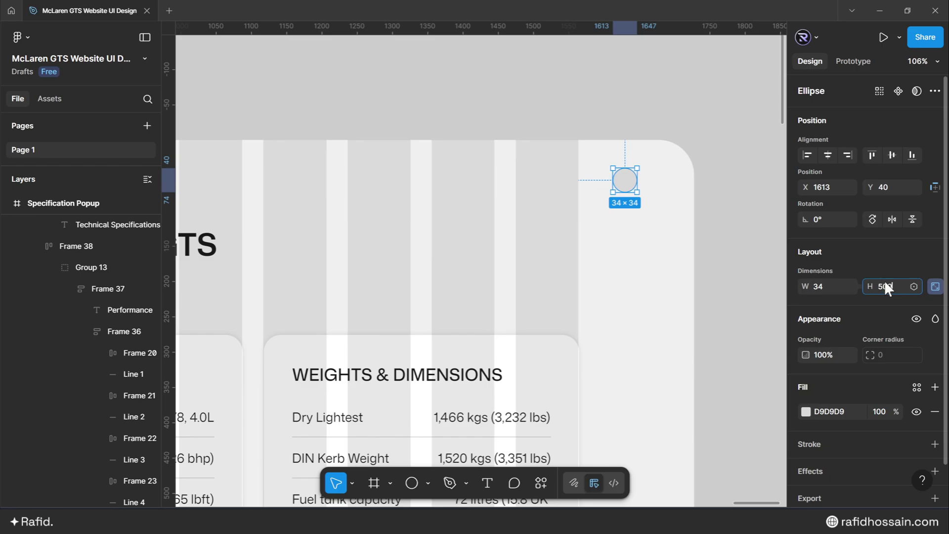
pyautogui.press('Return')
# Fill the circle with the White Color library style.
pyautogui.click(806, 411)
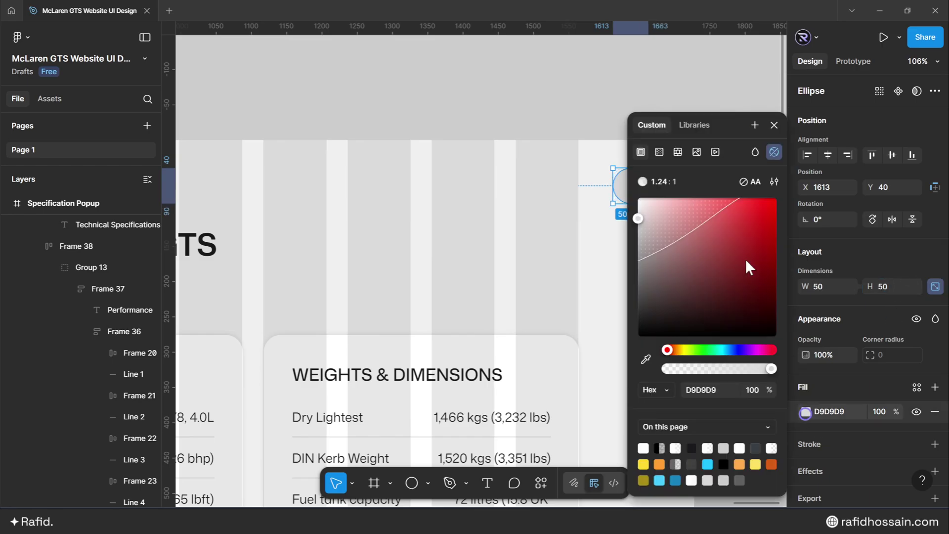
pyautogui.click(694, 126)
pyautogui.click(682, 338)
# Copy the drop shadow from the WEIGHTS & DIMENSIONS card's background onto the white circle.
pyautogui.scroll(-3, 684, 238)
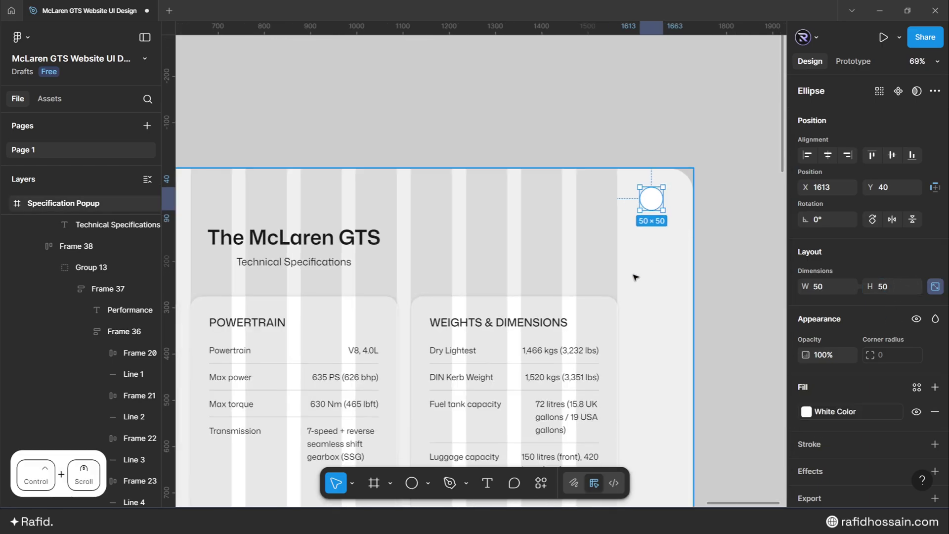
pyautogui.keyDown('ctrl'); pyautogui.click(599, 305); pyautogui.keyUp('ctrl')
pyautogui.scroll(-3, 821, 458)
pyautogui.click(815, 427)
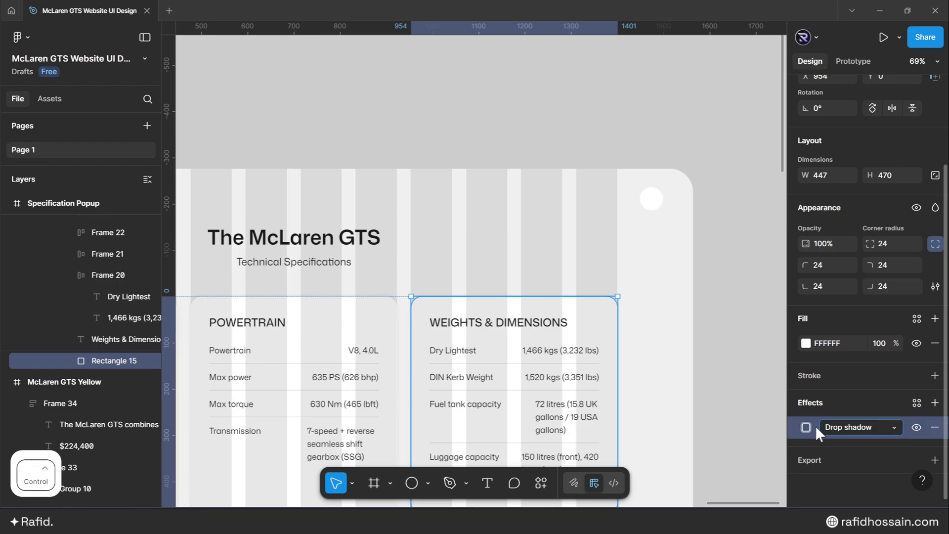
pyautogui.hotkey('ctrl', 'c')
pyautogui.click(651, 198)
pyautogui.hotkey('ctrl', 'v')
pyautogui.click(663, 250)
# Position the white circle 40 from the popup's top and right edges, at X 1638, Y 40.
pyautogui.scroll(5, 642, 209)
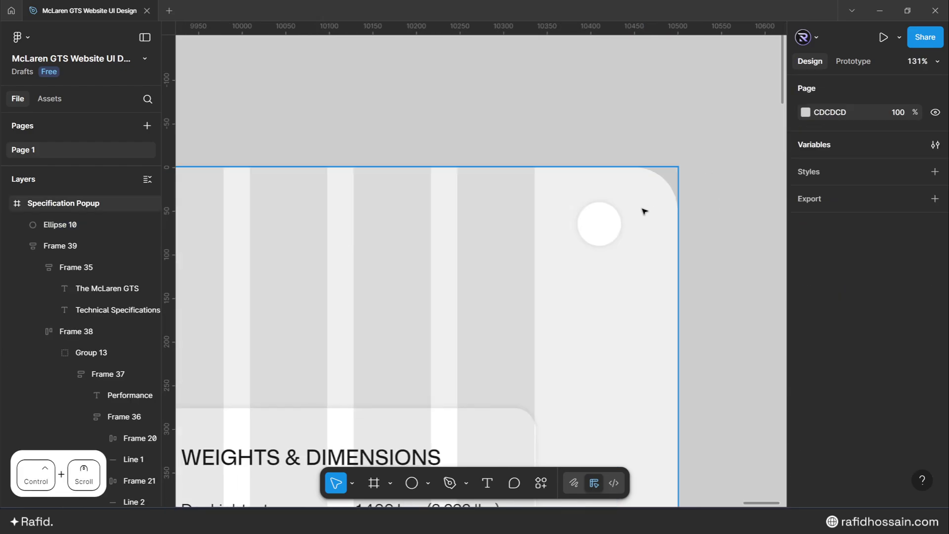
pyautogui.moveTo(583, 226); pyautogui.dragTo(668, 180)
pyautogui.hotkey('shift', 'Down')
pyautogui.hotkey('shift', 'Down')
pyautogui.hotkey('shift', 'Down')
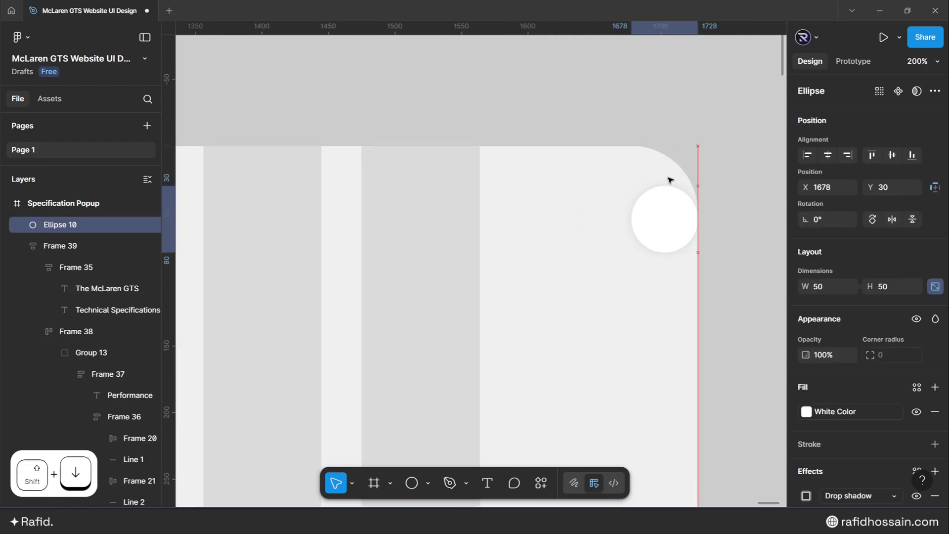
pyautogui.hotkey('shift', 'Left')
pyautogui.hotkey('shift', 'Left')
pyautogui.hotkey('shift', 'Left')
pyautogui.hotkey('shift', 'Left')
pyautogui.hotkey('shift', 'Down')
pyautogui.scroll(-6, 661, 134)
pyautogui.click(657, 126)
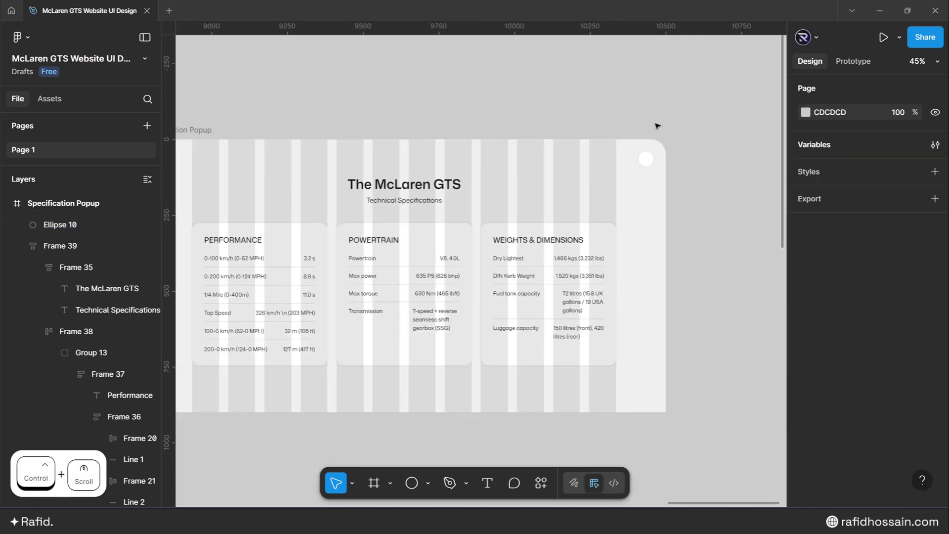
# Search Phosphor Icons for "close" and insert the X icon in Regular weight.
pyautogui.scroll(5, 662, 135)
pyautogui.click(540, 483)
pyautogui.click(536, 324)
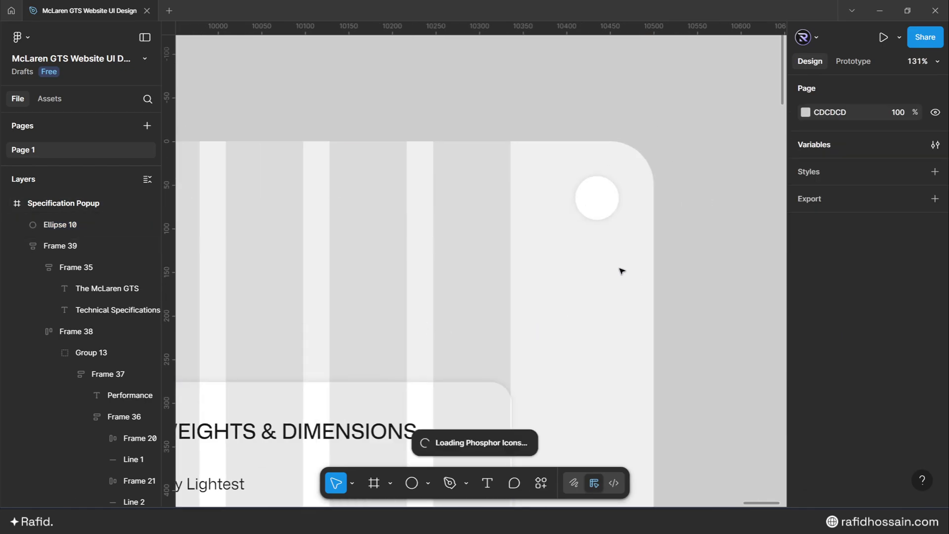
pyautogui.write('close')
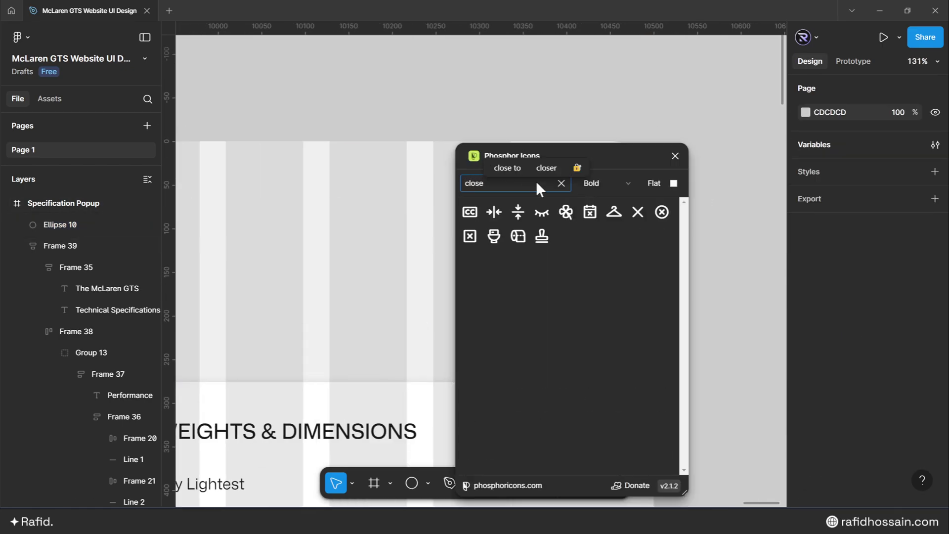
pyautogui.click(607, 183)
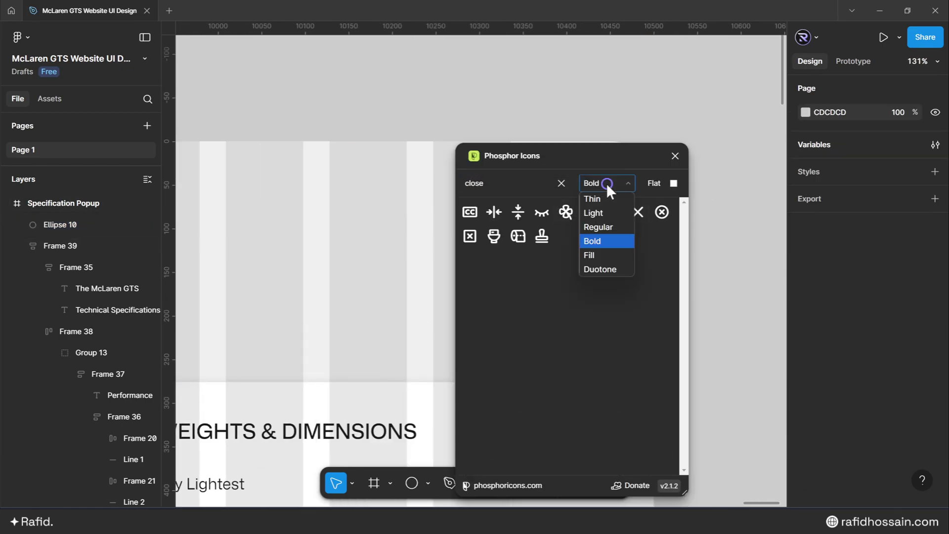
pyautogui.click(600, 227)
pyautogui.click(638, 212)
pyautogui.click(675, 156)
# Take the X vector out of its icon frame into the Specification Popup and delete the empty frame.
pyautogui.scroll(-3, 691, 165)
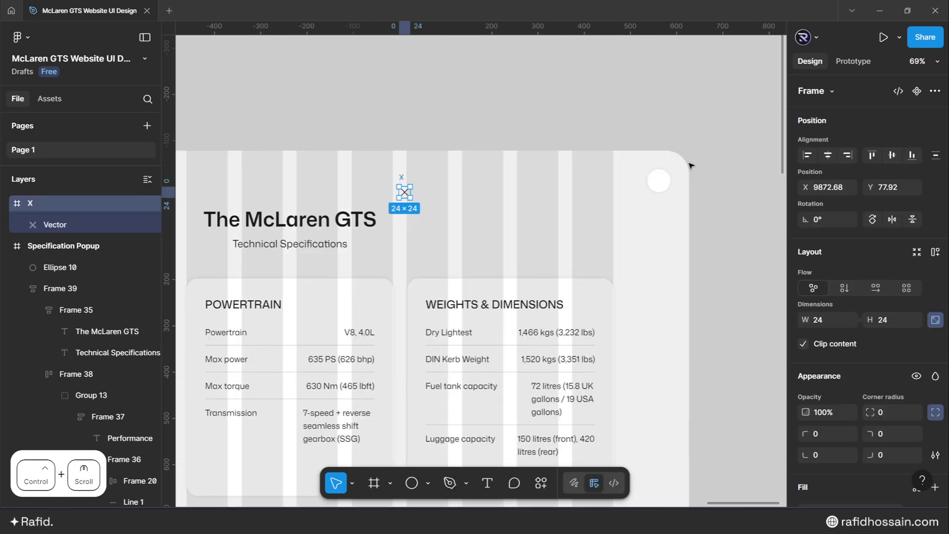
pyautogui.scroll(1, 691, 164)
pyautogui.moveTo(341, 194); pyautogui.dragTo(498, 197)
pyautogui.scroll(3, 568, 185)
pyautogui.doubleClick(437, 207)
pyautogui.doubleClick(481, 208)
pyautogui.moveTo(437, 208); pyautogui.dragTo(484, 208)
pyautogui.click(437, 207)
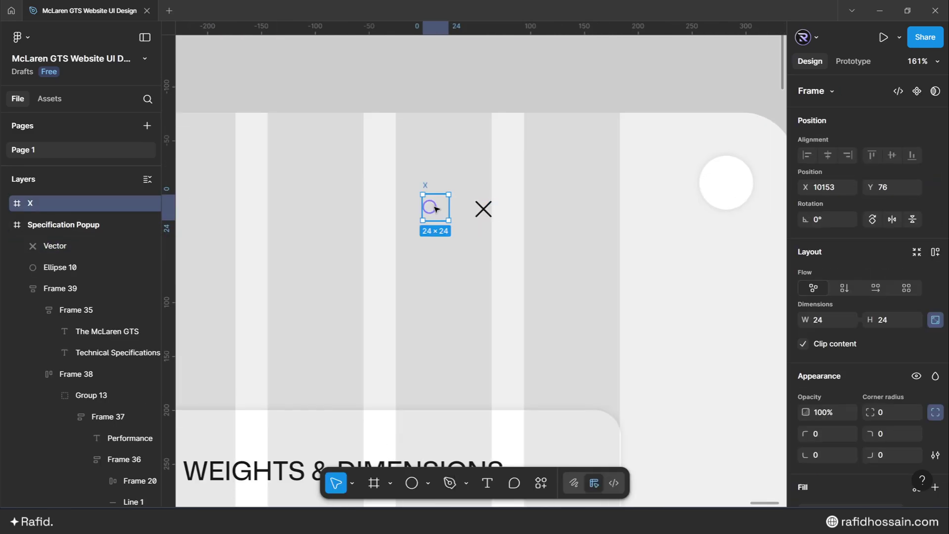
pyautogui.press('Delete')
# Place the X vector inside the white circle and set its size to 20 × 20 with locked proportions.
pyautogui.scroll(2, 483, 211)
pyautogui.click(402, 215)
pyautogui.moveTo(404, 216); pyautogui.dragTo(698, 180)
pyautogui.click(932, 288)
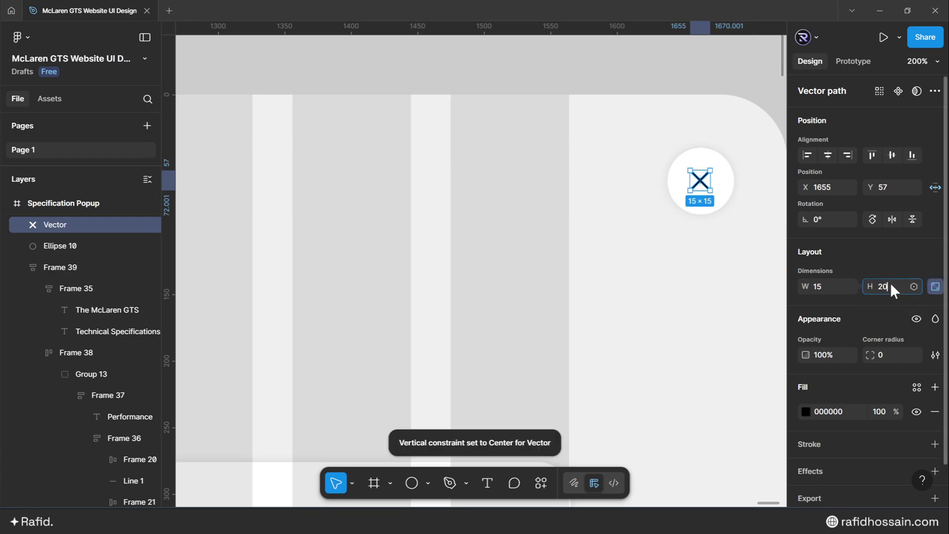
pyautogui.press('Return')
# Centre the X vector on the white circle and group the two as a close button.
pyautogui.click(806, 411)
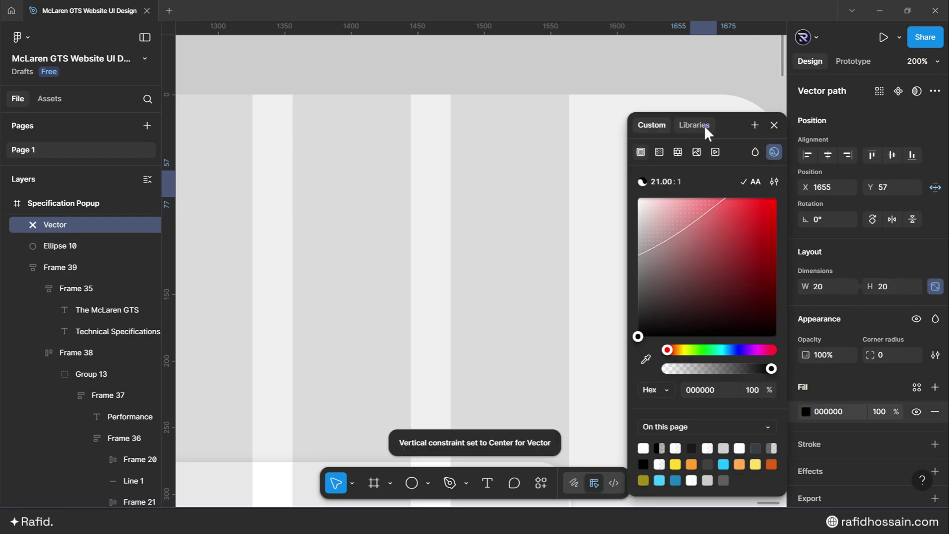
pyautogui.press('Escape')
pyautogui.keyDown('shift'); pyautogui.click(727, 188); pyautogui.keyUp('shift')
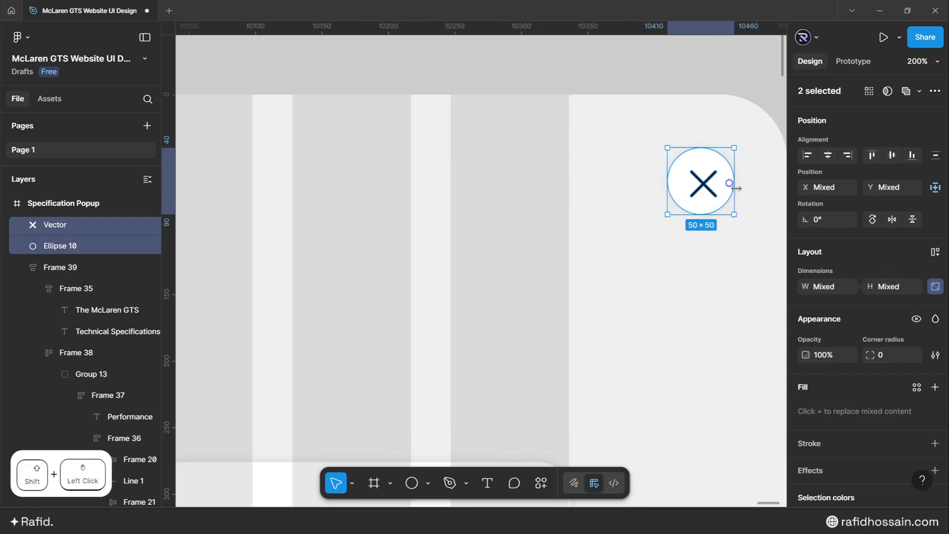
pyautogui.click(827, 155)
pyautogui.hotkey('ctrl', 'g')
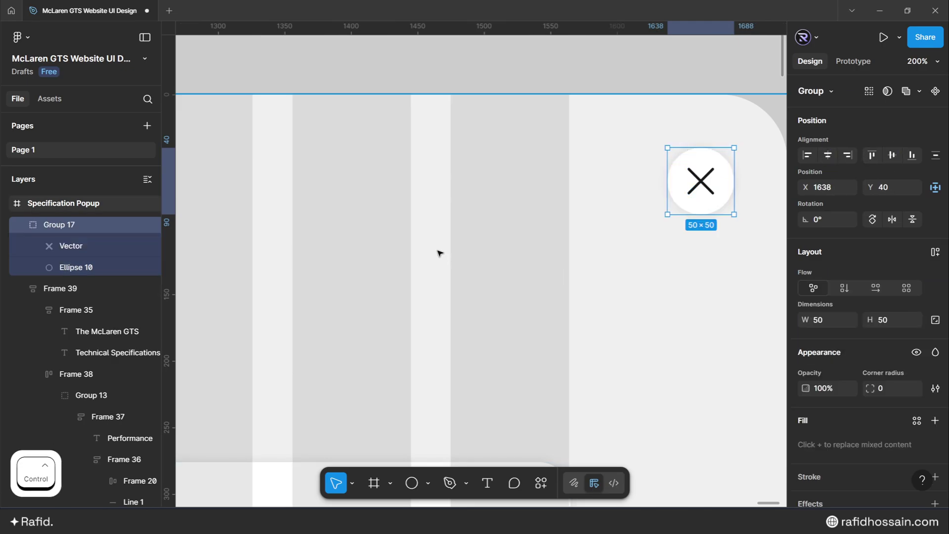
# Hide the layout guides on the Specification Popup.
pyautogui.scroll(-5, 515, 242)
pyautogui.click(694, 235)
pyautogui.hotkey('shift', 'g')
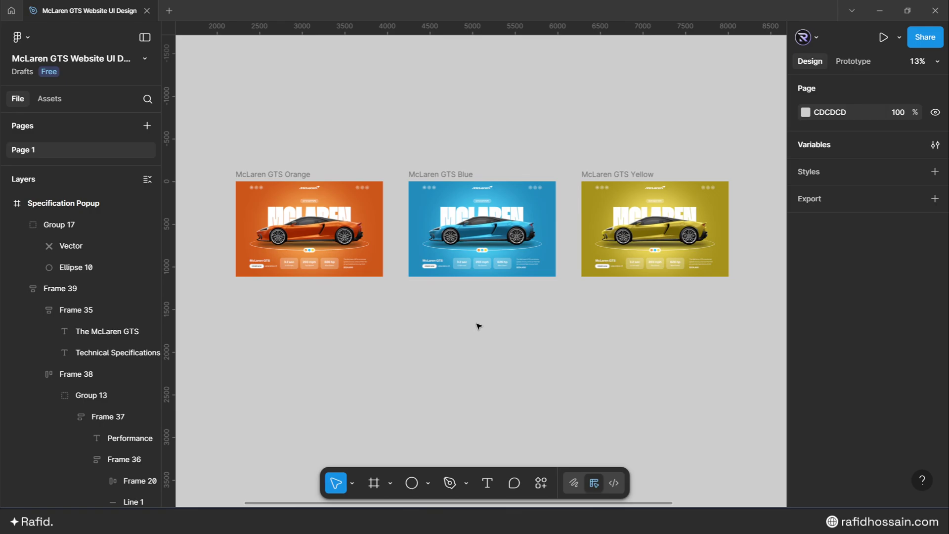
# Connect the blue colour swatch in the McLaren GTS Orange frame to the McLaren GTS Blue frame with an on-click interaction.
pyautogui.click(277, 174)
pyautogui.hotkey('shift', 'e')
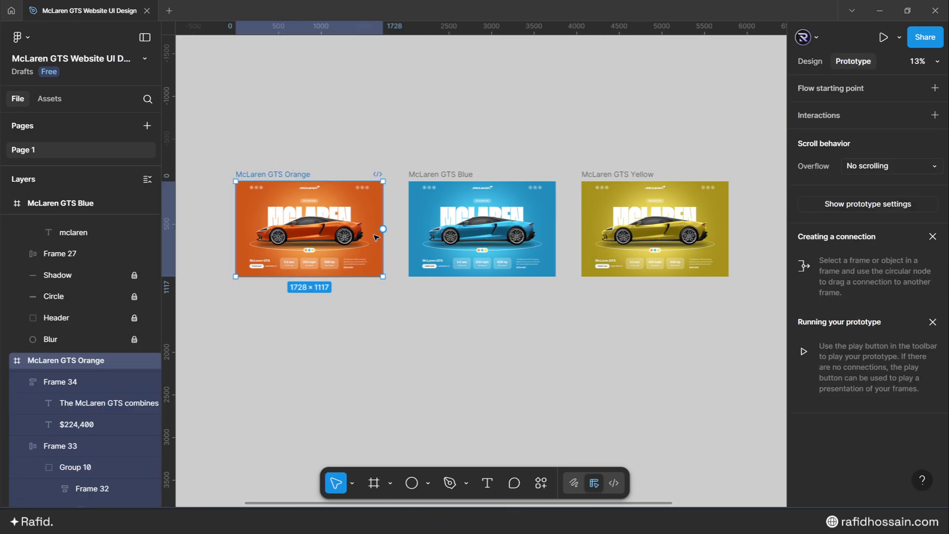
pyautogui.scroll(10, 376, 238)
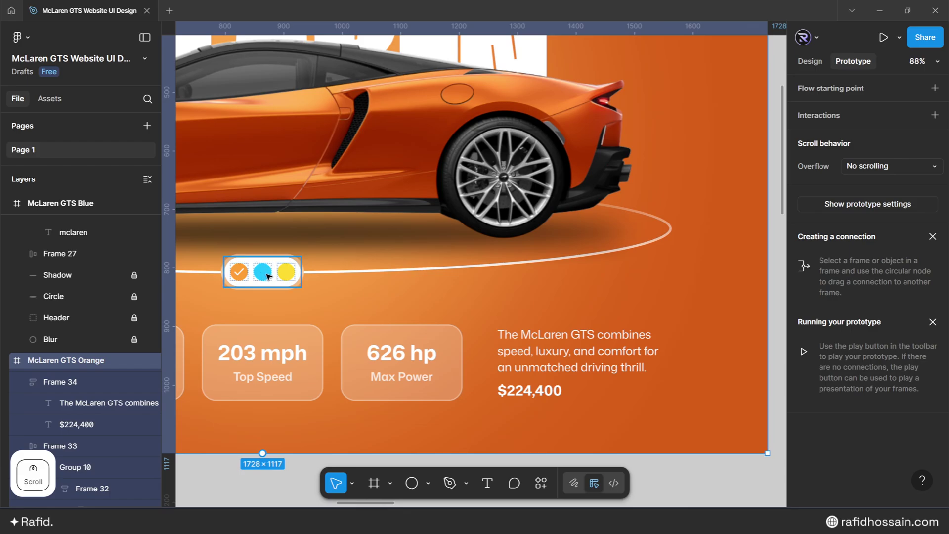
pyautogui.keyDown('ctrl'); pyautogui.click(266, 275); pyautogui.keyUp('ctrl')
pyautogui.scroll(-4, 265, 272)
pyautogui.moveTo(318, 274); pyautogui.dragTo(643, 237)
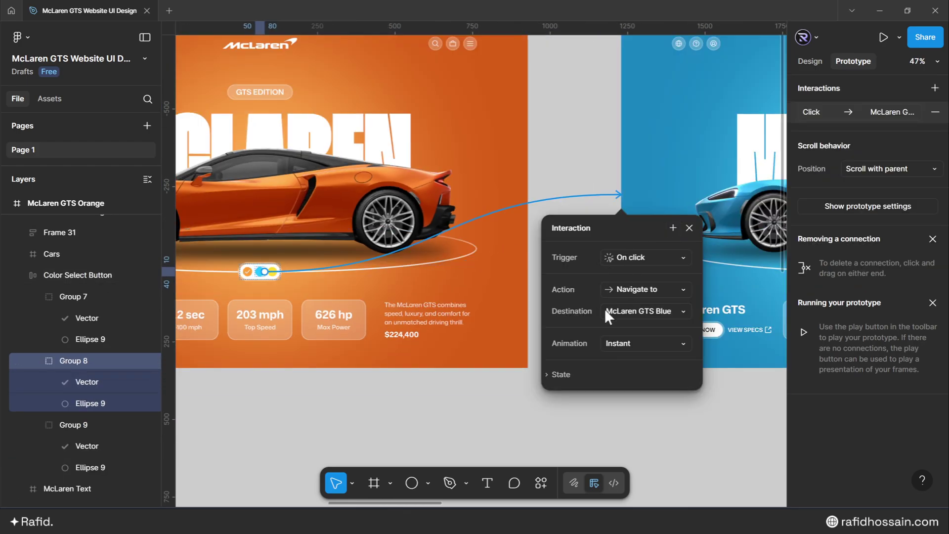
# Set the orange-to-blue interaction's animation to Smart animate with a Custom spring curve.
pyautogui.click(643, 343)
pyautogui.click(643, 373)
pyautogui.click(629, 365)
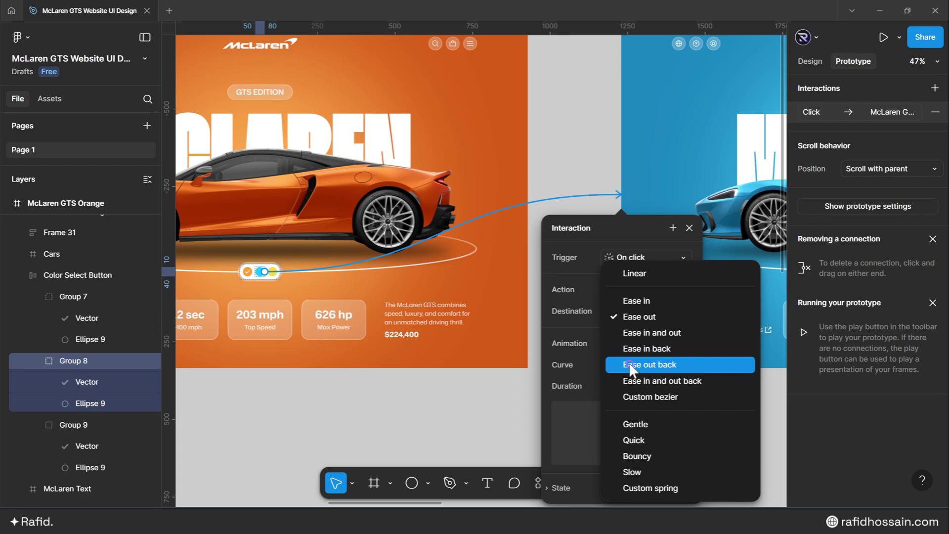
pyautogui.click(644, 487)
pyautogui.moveTo(630, 228); pyautogui.dragTo(585, 128)
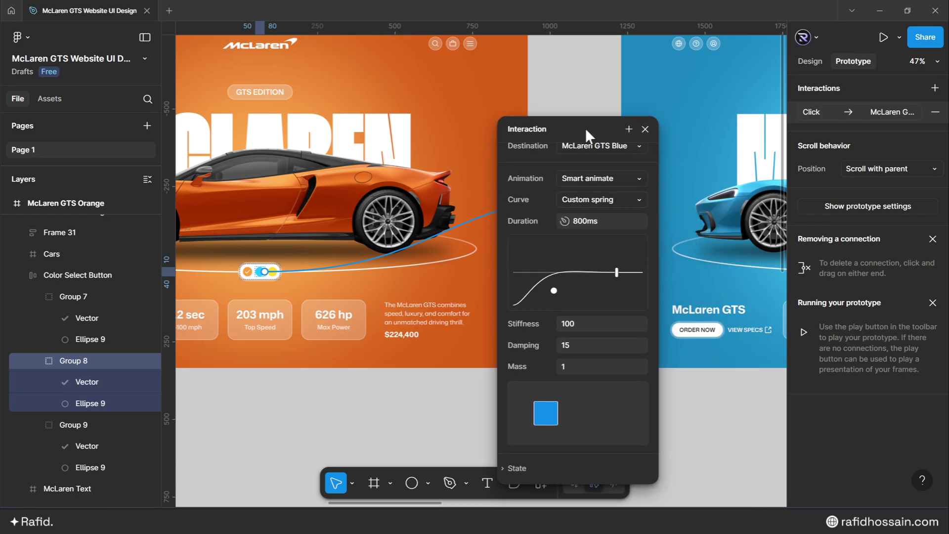
# Set the custom spring's stiffness to 44 and damping to 10.
pyautogui.click(572, 324)
pyautogui.write('44')
pyautogui.click(569, 345)
pyautogui.write('10')
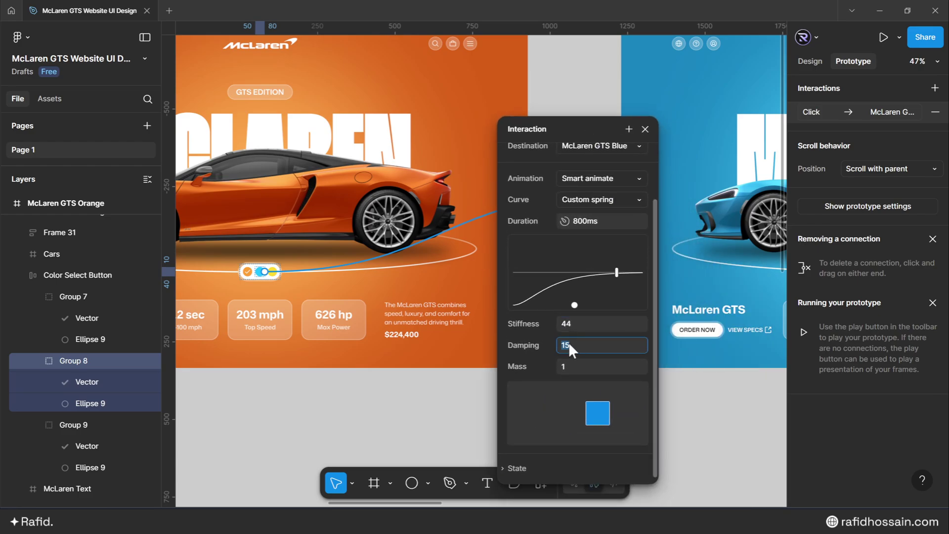
pyautogui.press('Return')
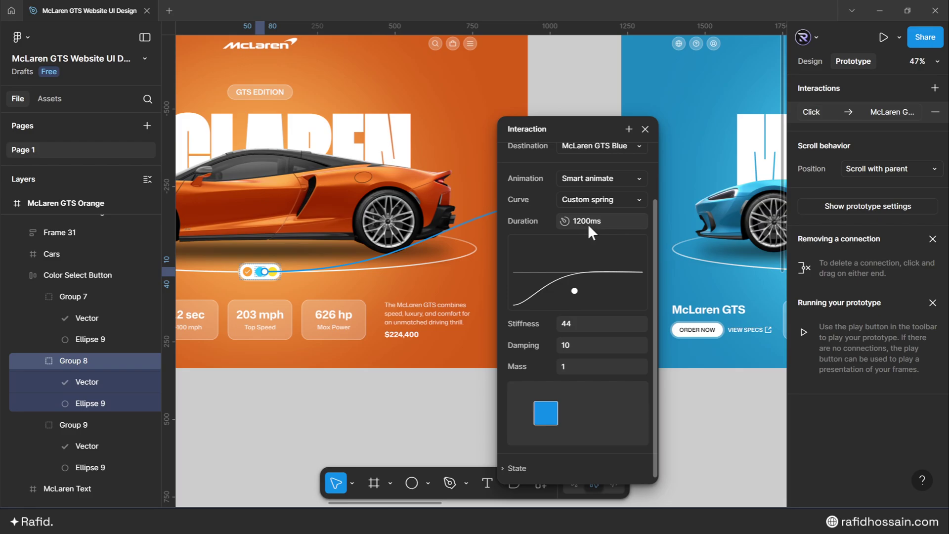
pyautogui.click(645, 129)
# Connect the yellow colour swatch in the McLaren GTS Blue frame to the McLaren GTS Yellow frame, keeping the Smart animate spring settings.
pyautogui.keyDown('ctrl'); pyautogui.scroll(-3, 380, 308); pyautogui.keyUp('ctrl')
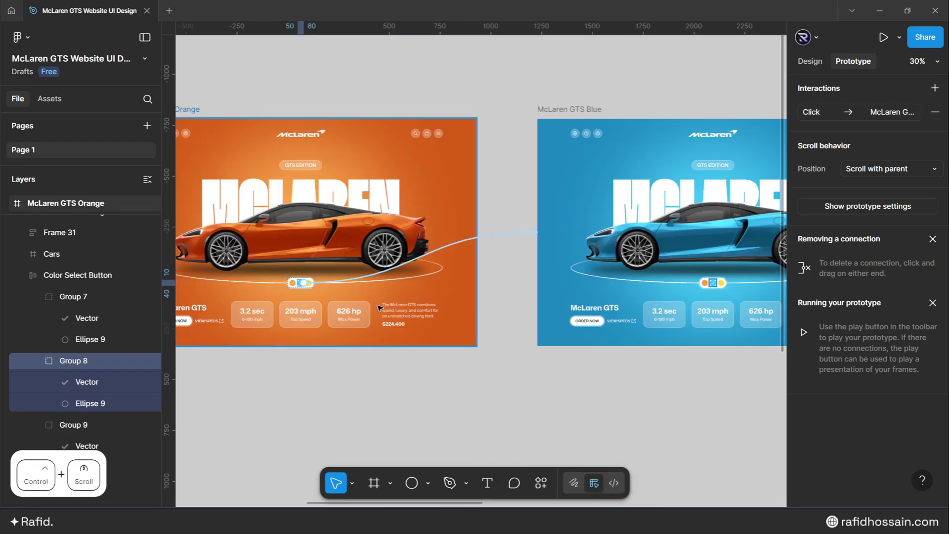
pyautogui.hscroll(5, 380, 307)
pyautogui.keyDown('ctrl'); pyautogui.scroll(3, 342, 302); pyautogui.keyUp('ctrl')
pyautogui.click(345, 304)
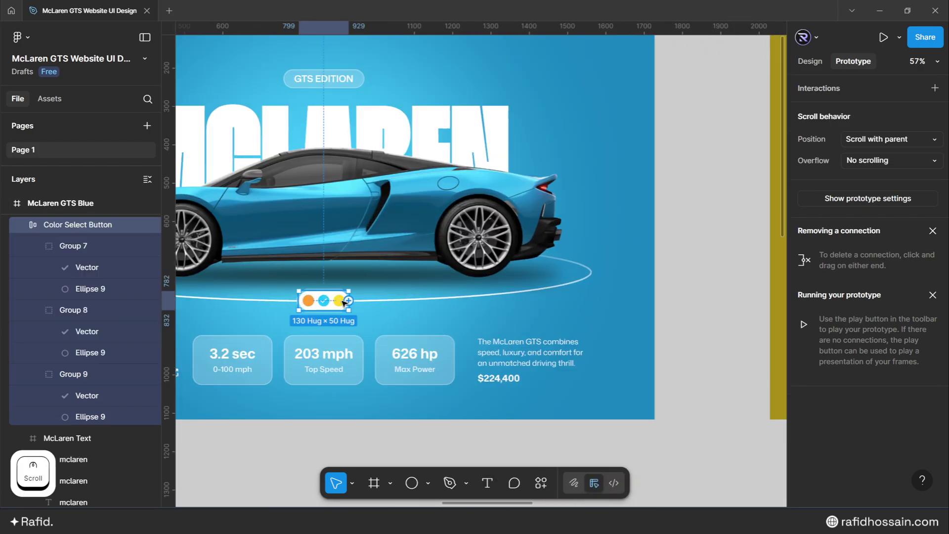
pyautogui.doubleClick(341, 303)
pyautogui.moveTo(345, 301); pyautogui.dragTo(778, 213)
pyautogui.keyDown('ctrl'); pyautogui.scroll(-4, 544, 237); pyautogui.keyUp('ctrl')
pyautogui.scroll(3, 648, 297)
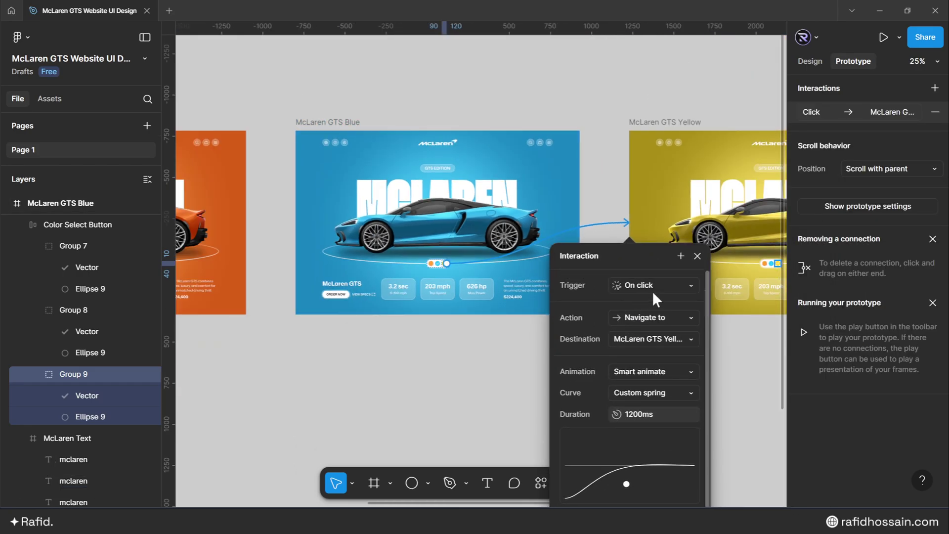
pyautogui.scroll(-3, 652, 355)
pyautogui.click(698, 256)
# Connect the blue colour swatch in the McLaren GTS Yellow frame back to the McLaren GTS Blue frame with the same animation.
pyautogui.keyDown('ctrl'); pyautogui.scroll(-3, 501, 274); pyautogui.keyUp('ctrl')
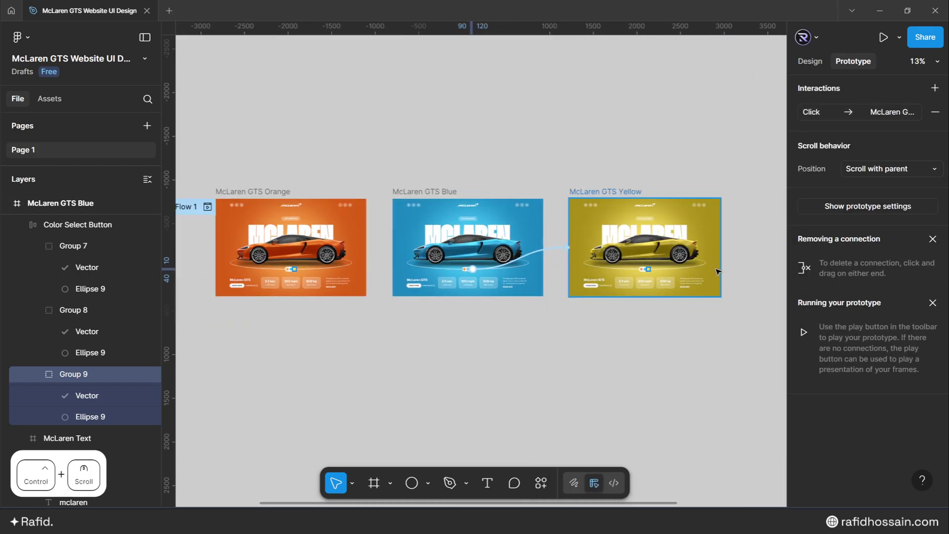
pyautogui.keyDown('ctrl'); pyautogui.scroll(6, 675, 267); pyautogui.keyUp('ctrl')
pyautogui.doubleClick(546, 278)
pyautogui.keyDown('ctrl'); pyautogui.scroll(-2, 684, 277); pyautogui.keyUp('ctrl')
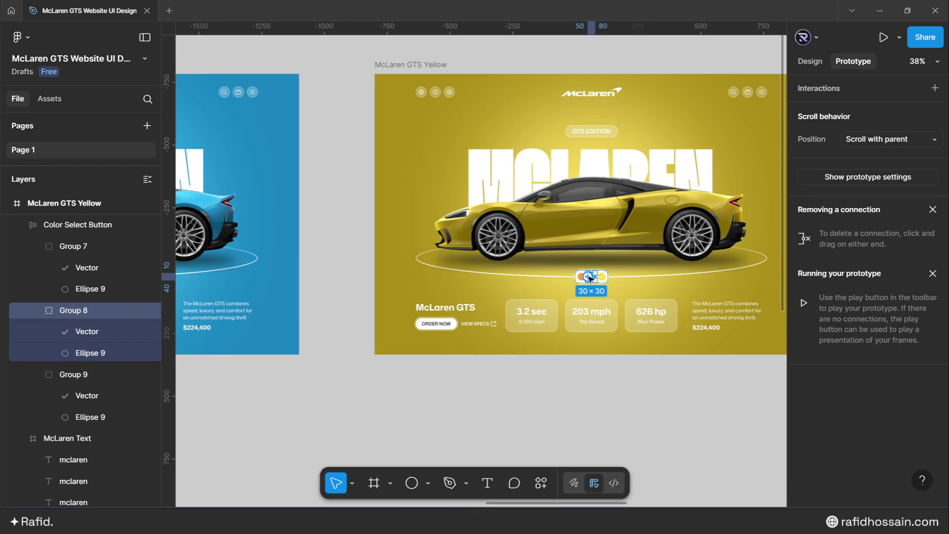
pyautogui.moveTo(328, 261); pyautogui.dragTo(284, 255)
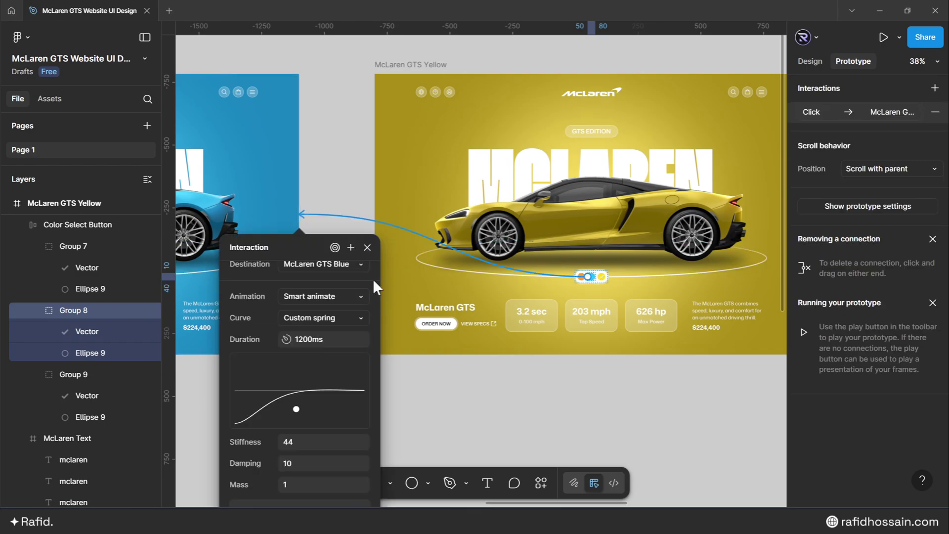
pyautogui.click(367, 248)
# Connect the orange colour swatch in the McLaren GTS Blue frame back to the McLaren GTS Orange frame with the same animation.
pyautogui.keyDown('ctrl'); pyautogui.scroll(-2, 691, 255); pyautogui.keyUp('ctrl')
pyautogui.keyDown('ctrl'); pyautogui.scroll(2, 394, 254); pyautogui.keyUp('ctrl')
pyautogui.doubleClick(470, 275)
pyautogui.keyDown('ctrl'); pyautogui.scroll(2, 470, 274); pyautogui.keyUp('ctrl')
pyautogui.keyDown('ctrl'); pyautogui.scroll(-1, 586, 283); pyautogui.keyUp('ctrl')
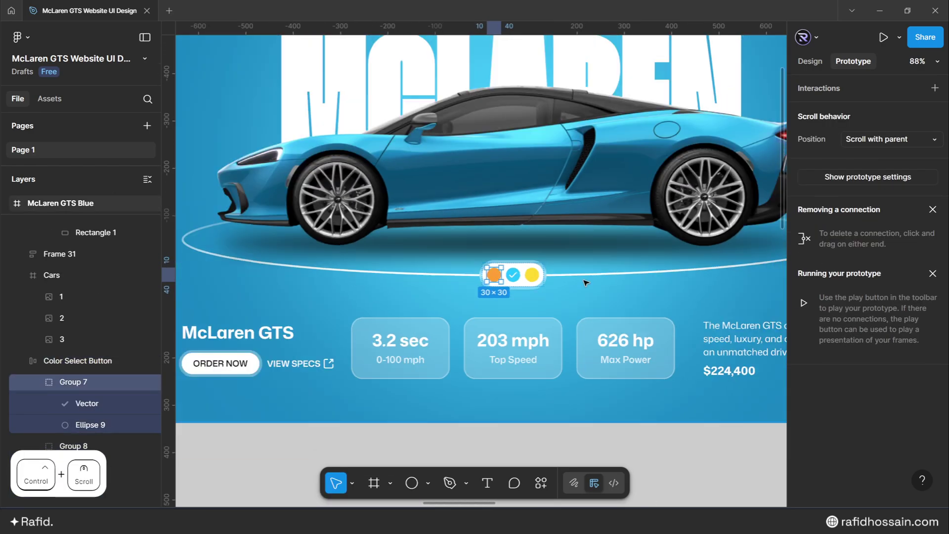
pyautogui.keyDown('ctrl'); pyautogui.scroll(-4, 585, 283); pyautogui.keyUp('ctrl')
pyautogui.moveTo(250, 240); pyautogui.dragTo(251, 240)
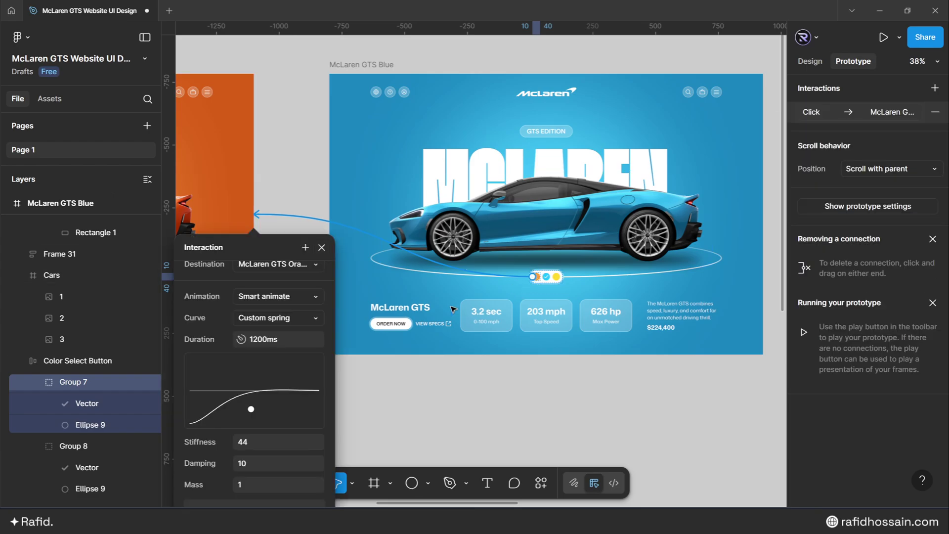
pyautogui.scroll(-3, 276, 342)
pyautogui.keyDown('ctrl'); pyautogui.scroll(-5, 399, 331); pyautogui.keyUp('ctrl')
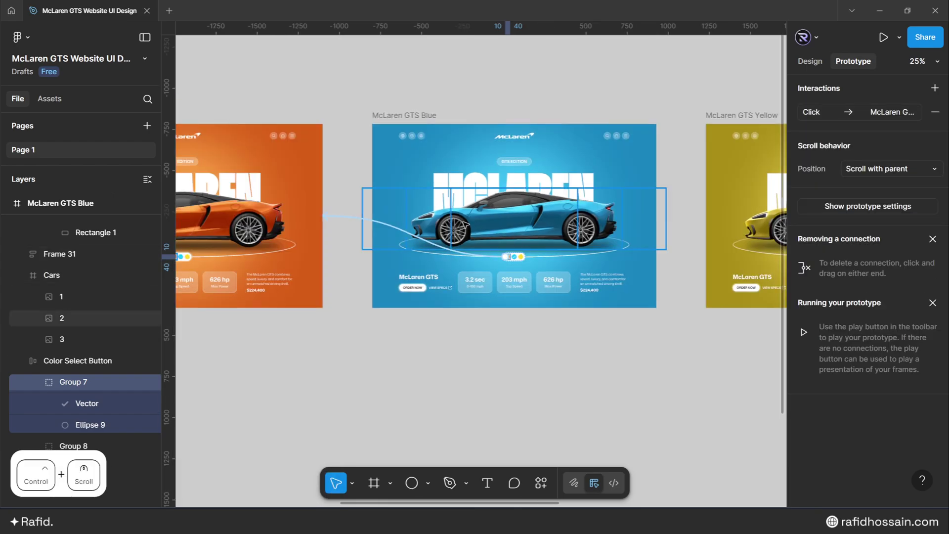
pyautogui.click(400, 331)
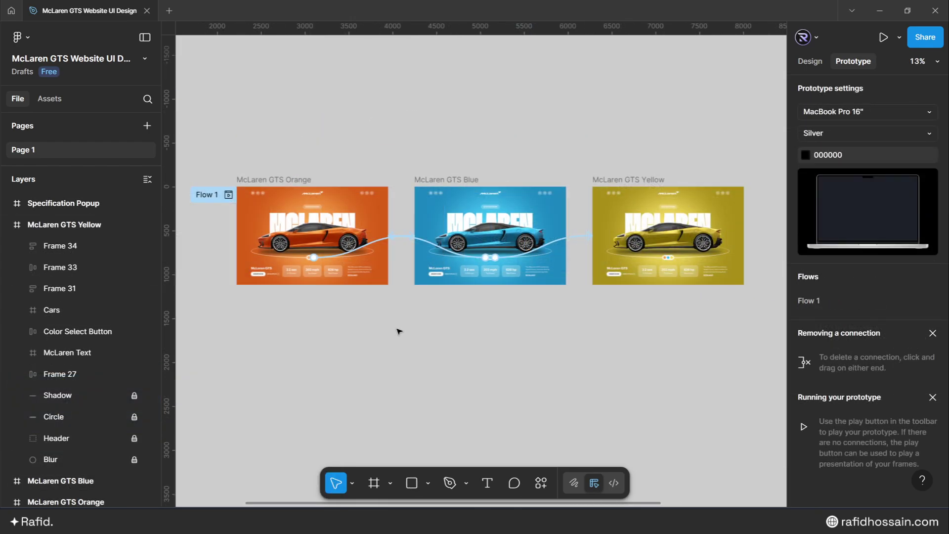
# Connect the VIEW SPECS link in the McLaren GTS Orange frame to the Specification Popup with an on-click interaction.
pyautogui.keyDown('ctrl'); pyautogui.scroll(5, 264, 277); pyautogui.keyUp('ctrl')
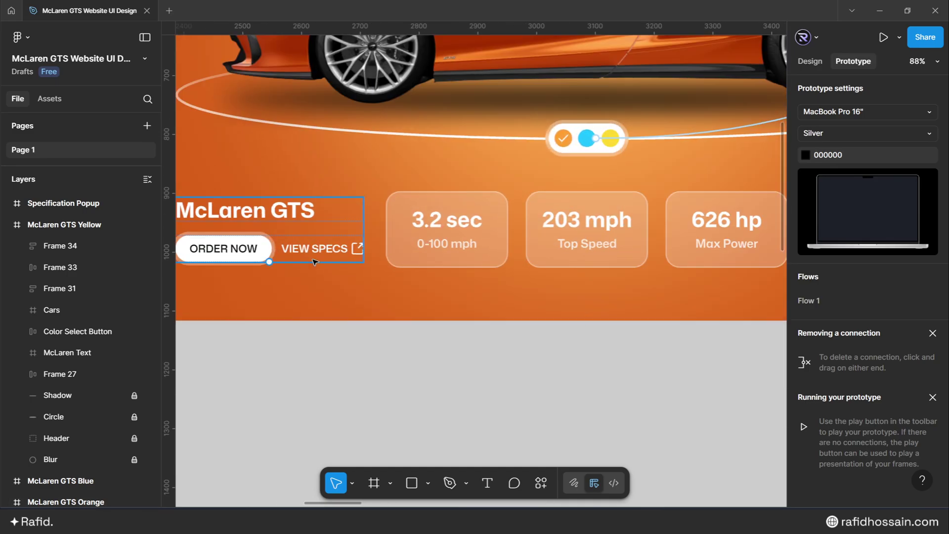
pyautogui.tripleClick(322, 250)
pyautogui.keyDown('ctrl'); pyautogui.scroll(-5, 300, 297); pyautogui.keyUp('ctrl')
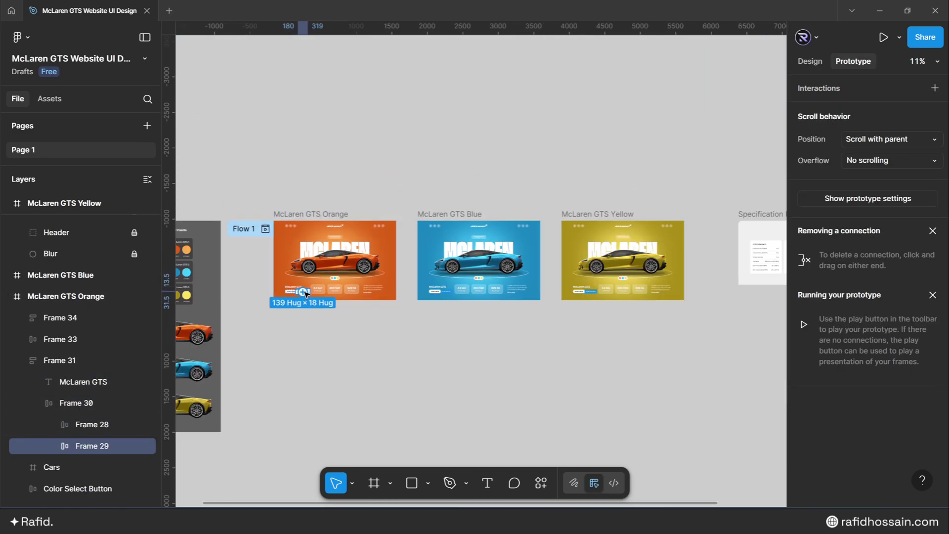
pyautogui.moveTo(307, 291); pyautogui.dragTo(758, 258)
pyautogui.scroll(-2, 546, 360)
pyautogui.scroll(2, 639, 374)
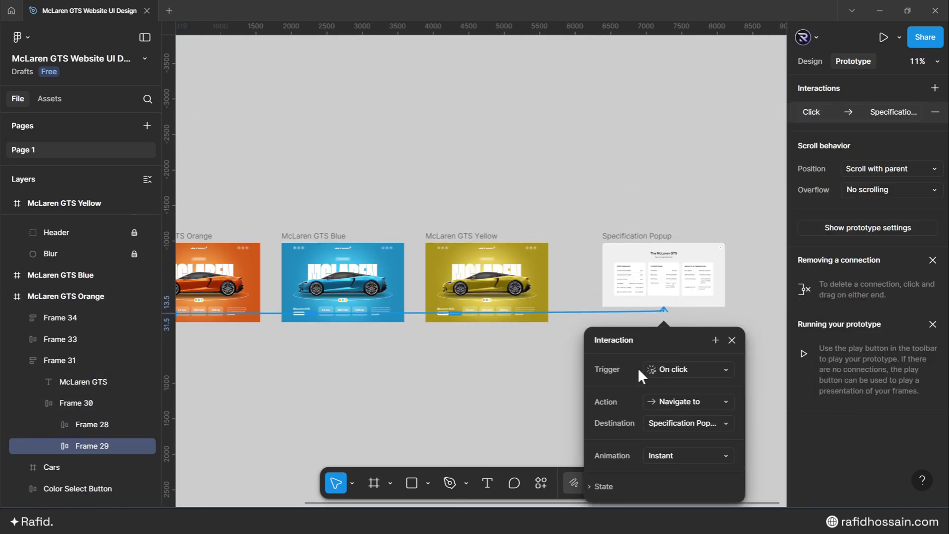
# Make the VIEW SPECS interaction open the Specification Popup as an overlay positioned at Bottom center.
pyautogui.click(664, 400)
pyautogui.click(691, 346)
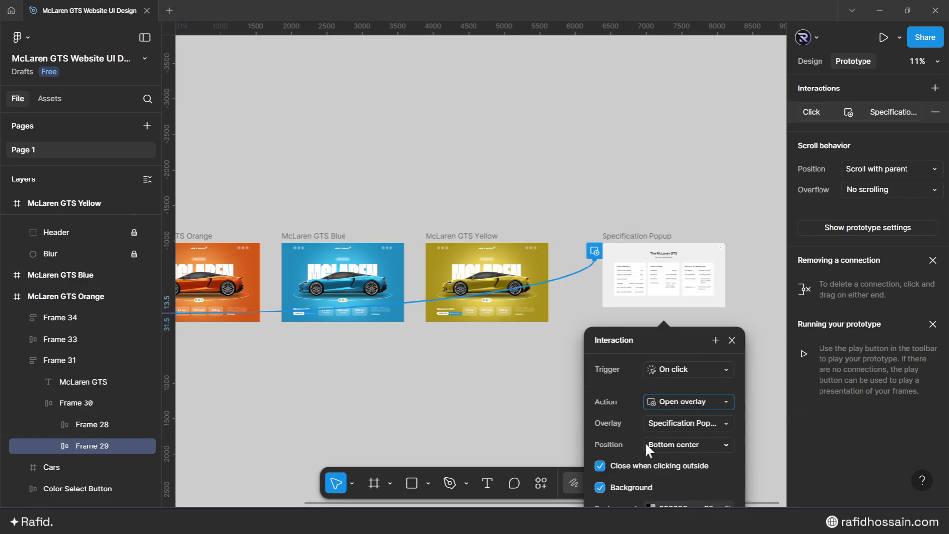
pyautogui.click(673, 445)
pyautogui.click(682, 446)
pyautogui.moveTo(652, 341); pyautogui.dragTo(595, 229)
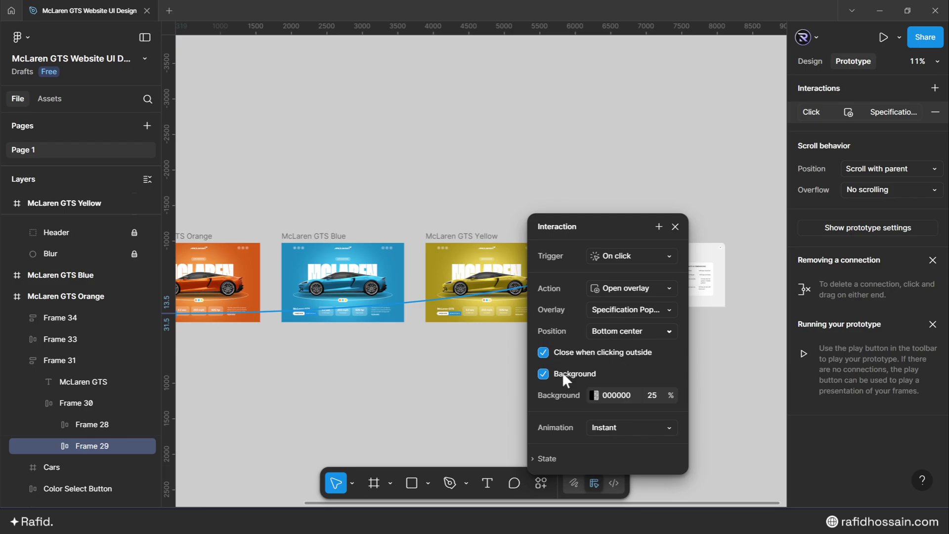
# Animate the overlay with Move in, direction Up, and an Ease in and out curve.
pyautogui.click(589, 429)
pyautogui.click(627, 421)
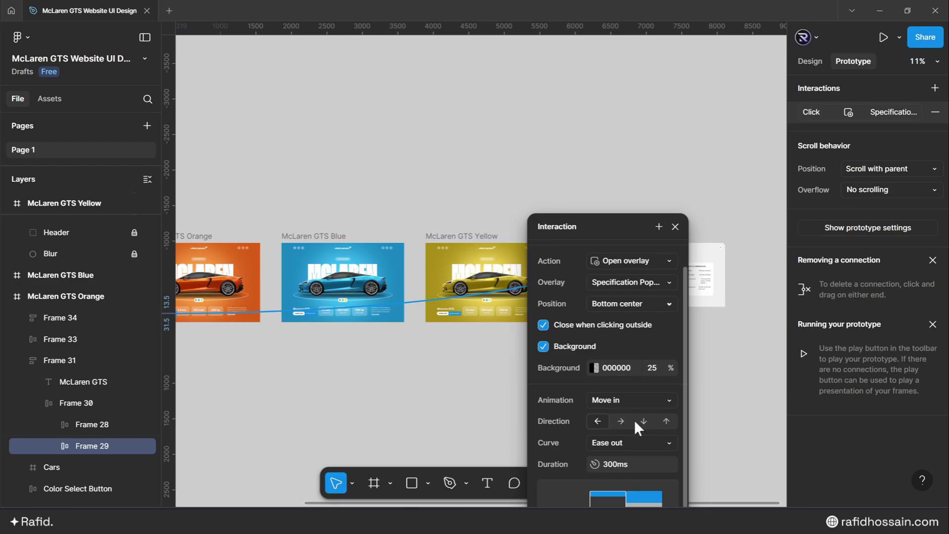
pyautogui.click(664, 421)
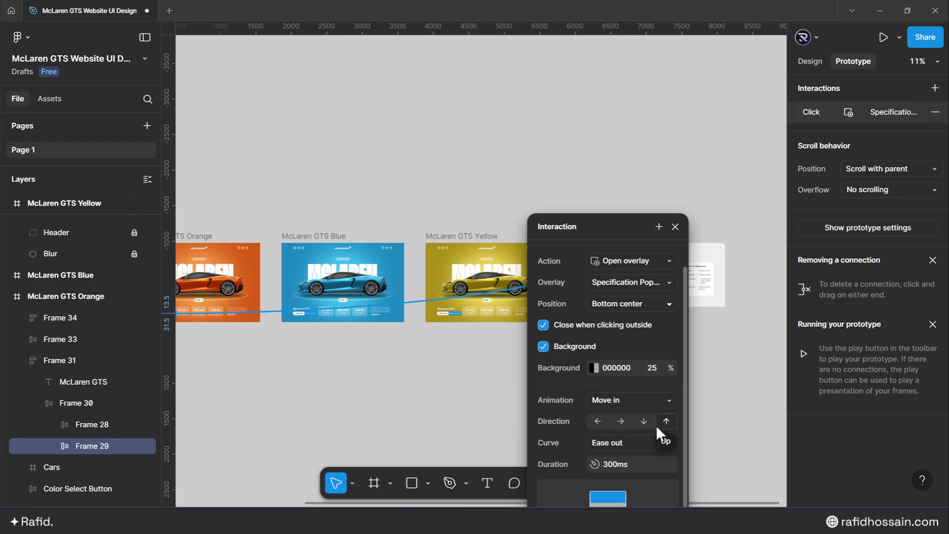
pyautogui.click(615, 444)
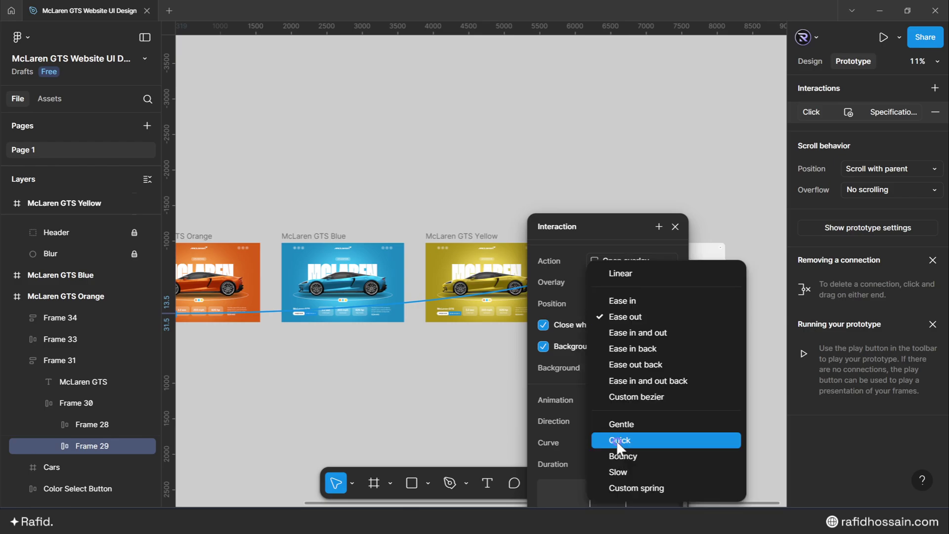
pyautogui.click(643, 333)
pyautogui.moveTo(618, 223); pyautogui.dragTo(562, 130)
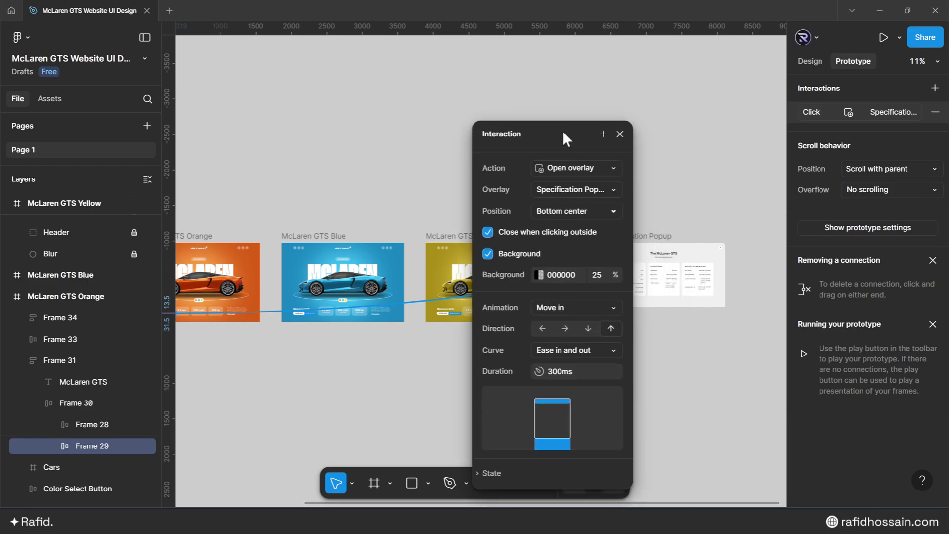
pyautogui.click(704, 157)
# Connect the VIEW SPECS link in the McLaren GTS Blue frame to the Specification Popup with the same overlay settings.
pyautogui.scroll(6, 303, 318)
pyautogui.doubleClick(359, 282)
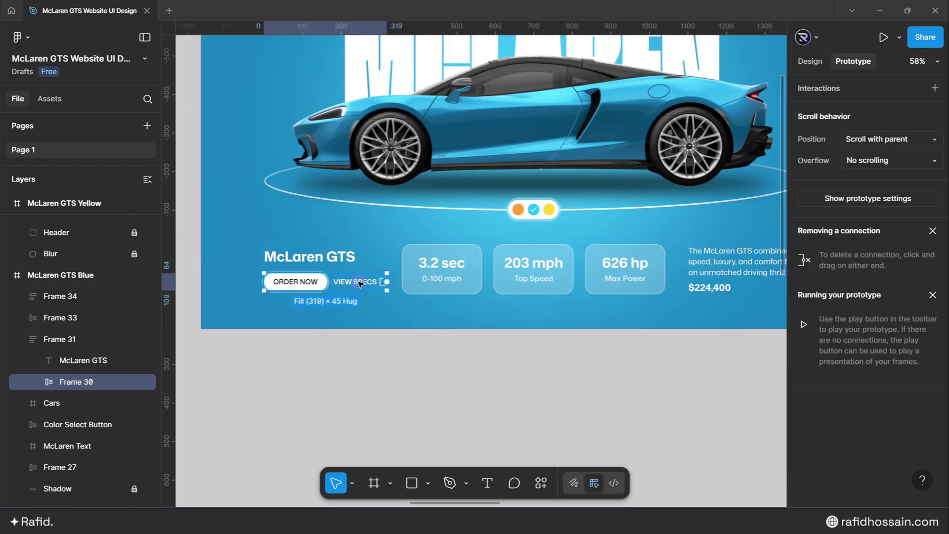
pyautogui.click(359, 283)
pyautogui.scroll(-8, 319, 315)
pyautogui.moveTo(325, 307); pyautogui.dragTo(510, 118)
pyautogui.scroll(1, 563, 176)
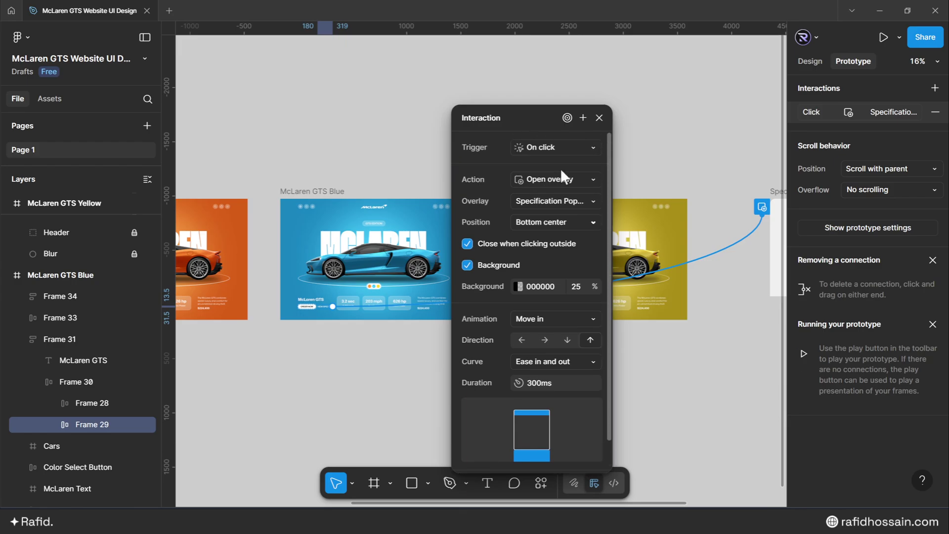
pyautogui.click(599, 118)
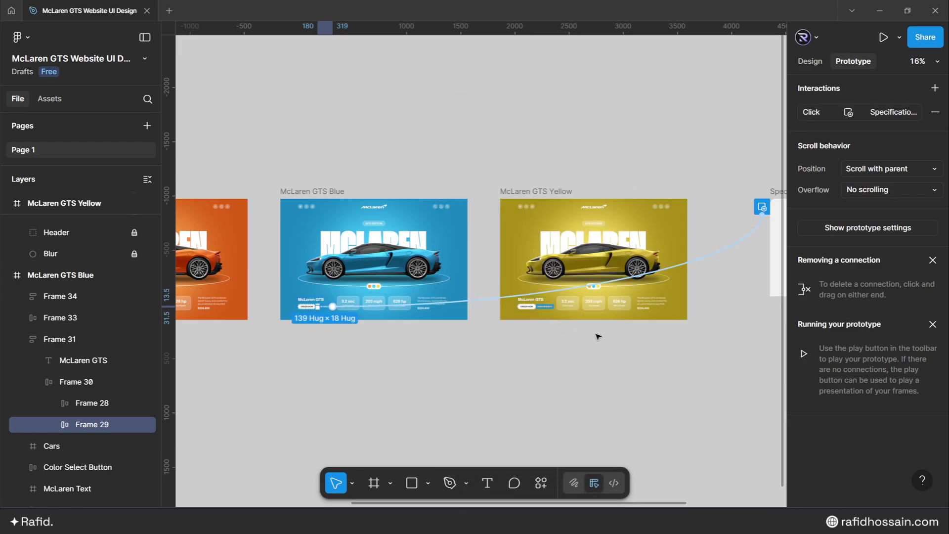
# Connect the VIEW SPECS link in the McLaren GTS Yellow frame to the Specification Popup with the same overlay settings.
pyautogui.scroll(5, 598, 333)
pyautogui.click(445, 278)
pyautogui.doubleClick(445, 278)
pyautogui.doubleClick(445, 278)
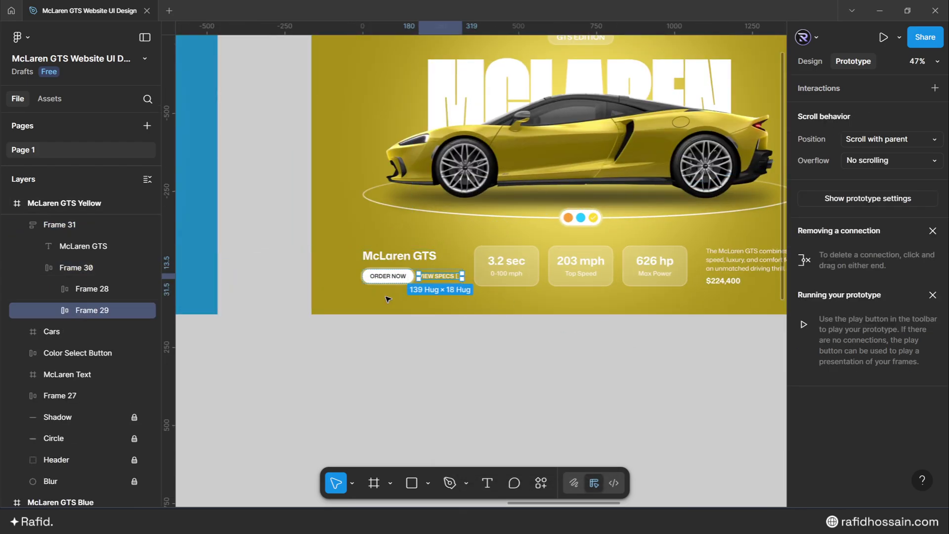
pyautogui.scroll(-4, 371, 297)
pyautogui.moveTo(367, 294); pyautogui.dragTo(637, 169)
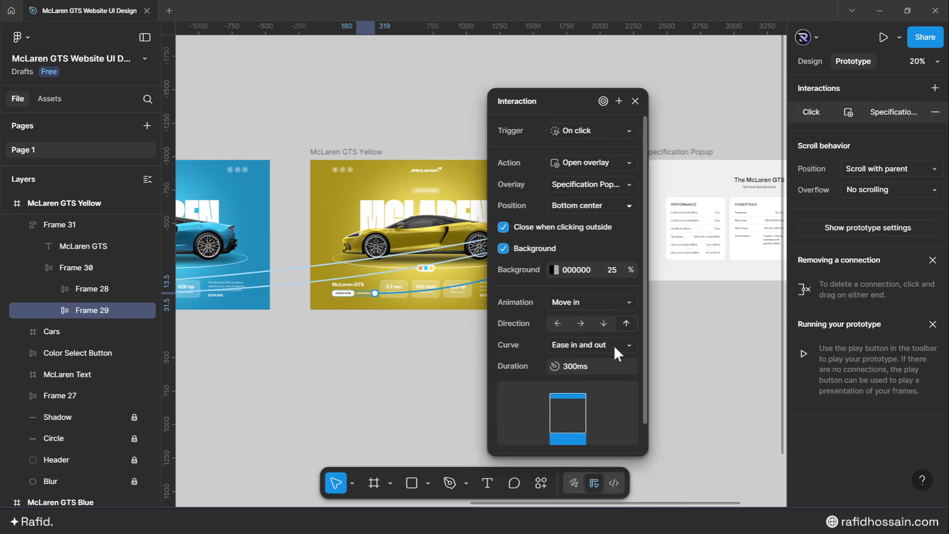
pyautogui.click(635, 101)
# Select the Specification Popup's close button and add its prototype interaction.
pyautogui.scroll(5, 618, 198)
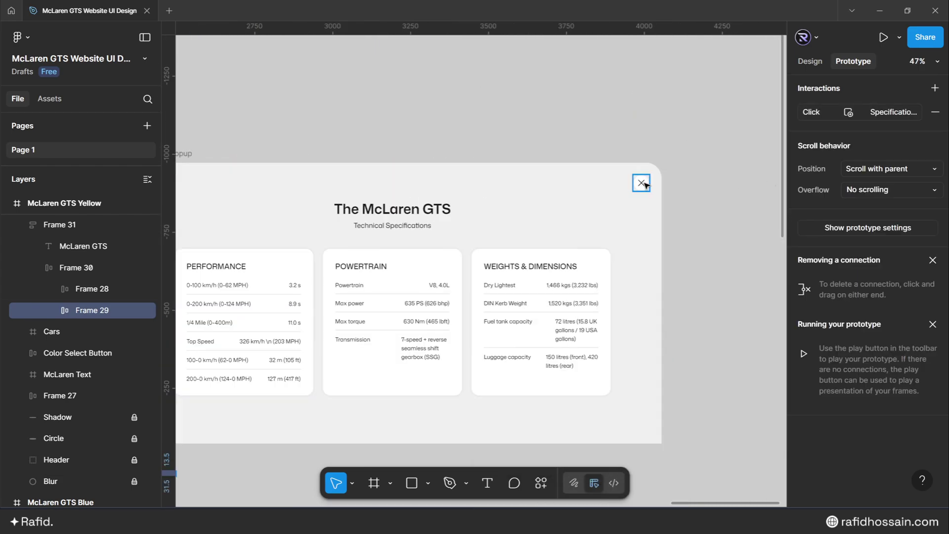
pyautogui.click(644, 183)
pyautogui.click(681, 171)
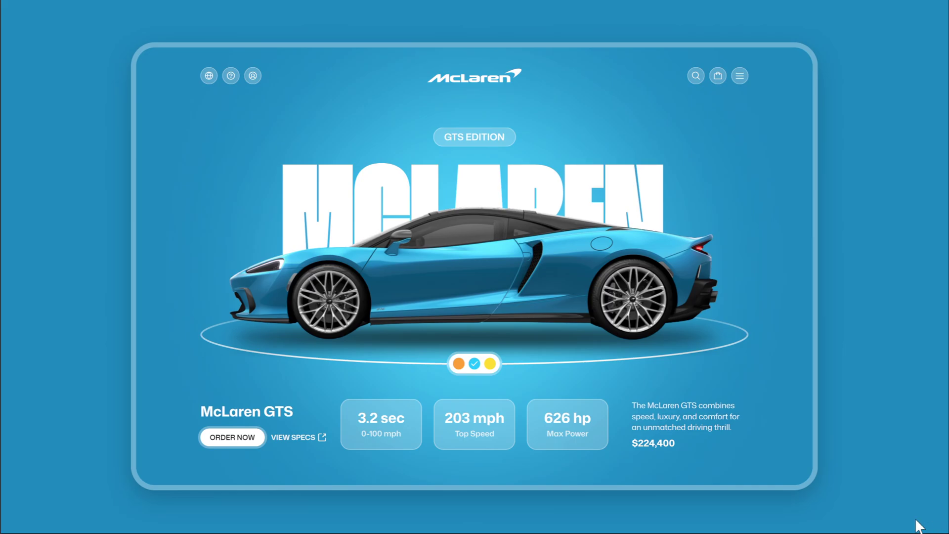
# Test the VIEW SPECS link on the blue McLaren hero in the running prototype.
pyautogui.click(300, 438)
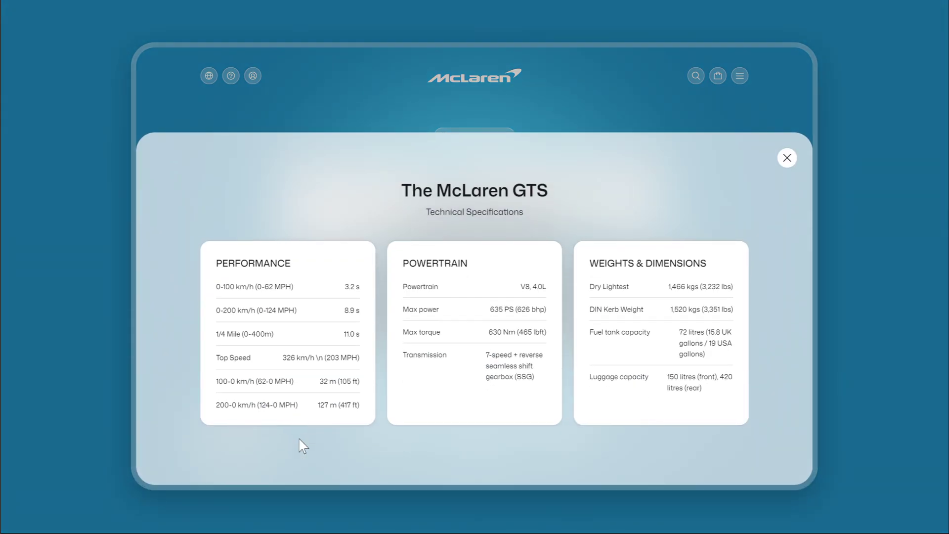